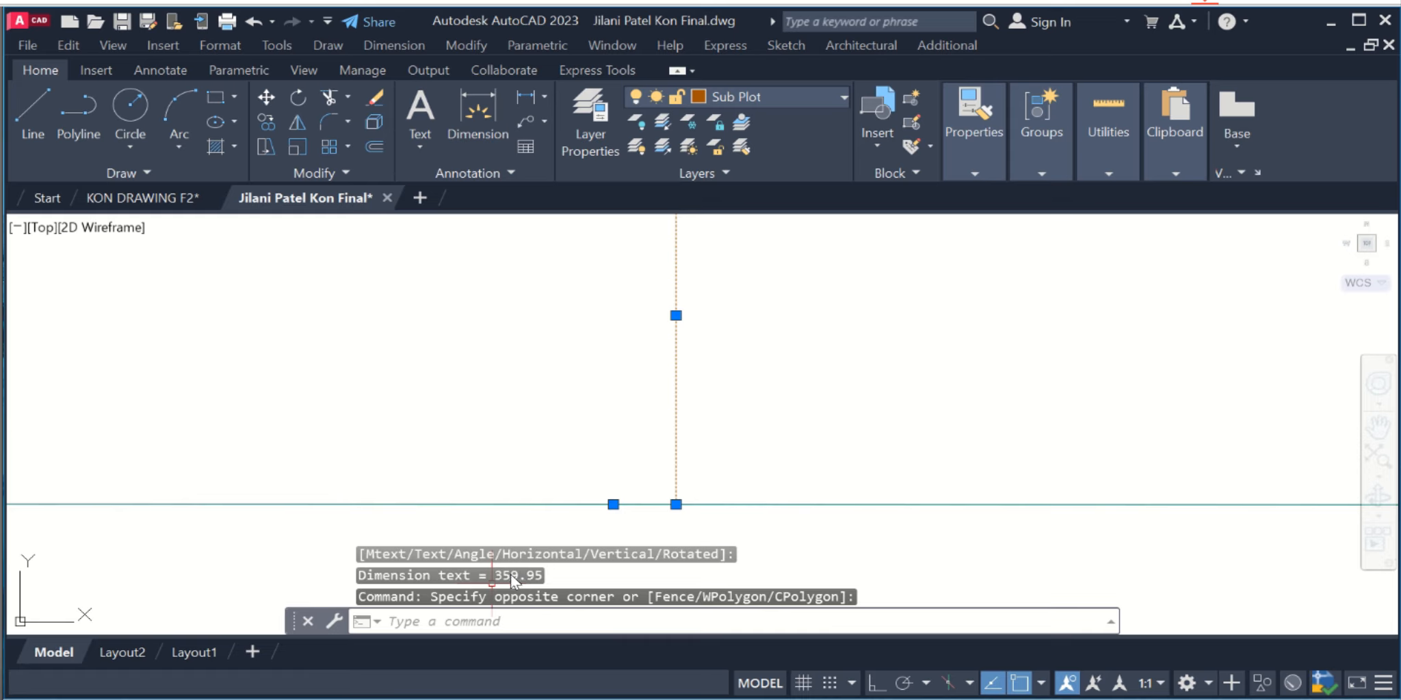
Erase the selected object at the floor plan's upper wall line.
{"action": "scroll", "coordinate": [636, 550], "scroll_direction": "down", "scroll_amount": 10}
{"action": "type", "text": "e"}
{"action": "key", "text": "Return"}
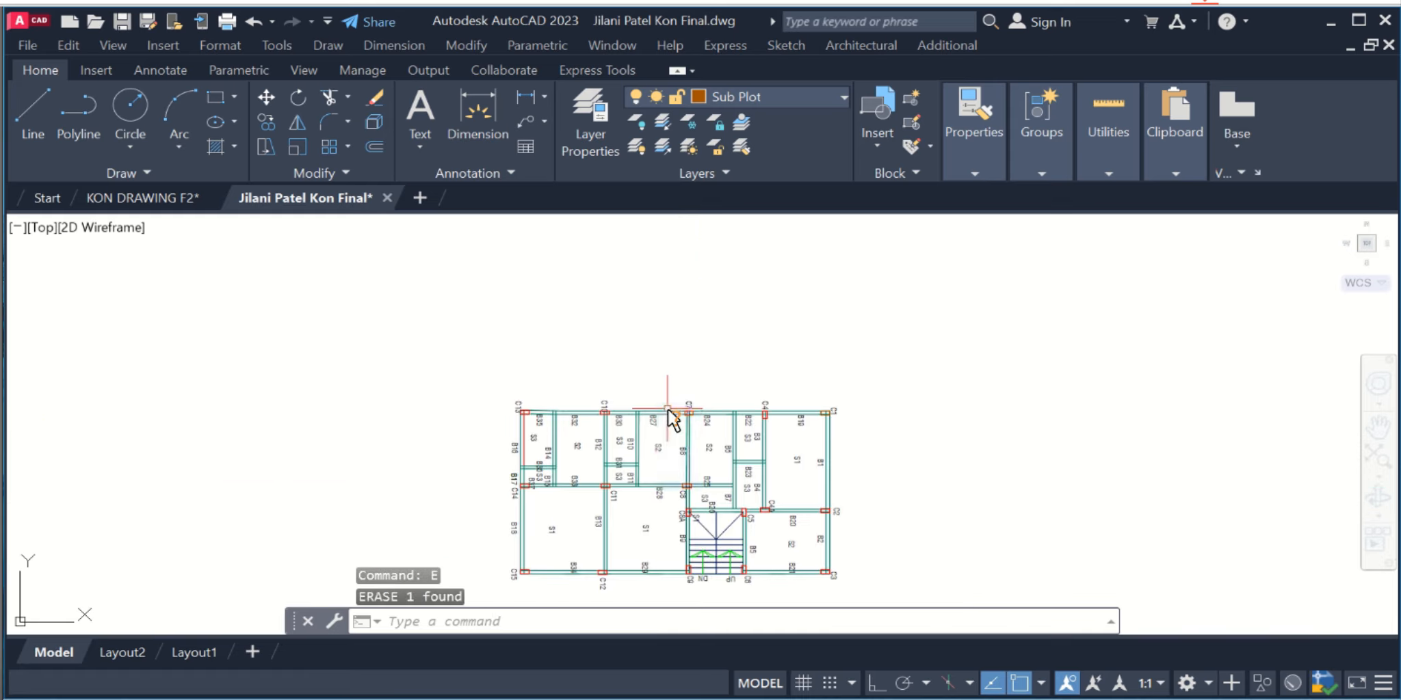
Select the whole floor plan and copy it to the clipboard with a base point just below the plan.
{"action": "scroll", "coordinate": [477, 344], "scroll_direction": "down", "scroll_amount": 4}
{"action": "left_click", "coordinate": [442, 339]}
{"action": "left_click", "coordinate": [719, 500]}
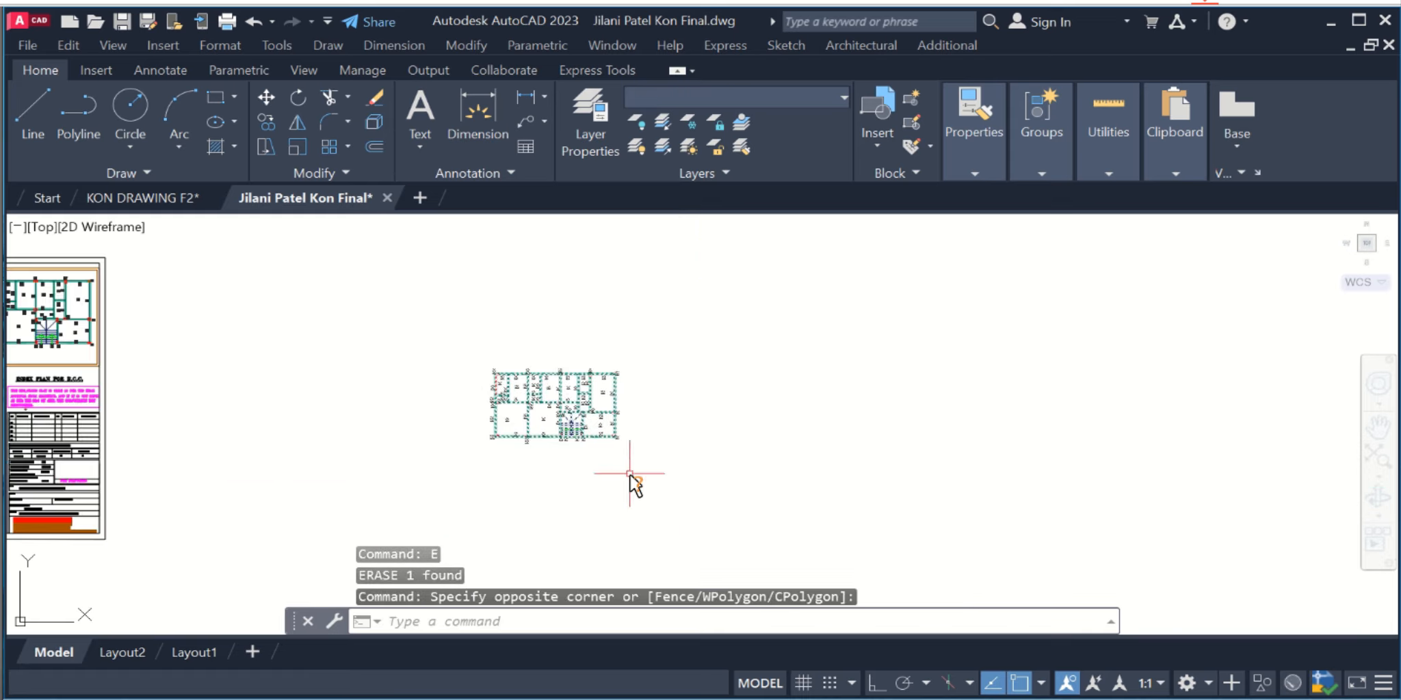
{"action": "key", "text": "ctrl+c"}
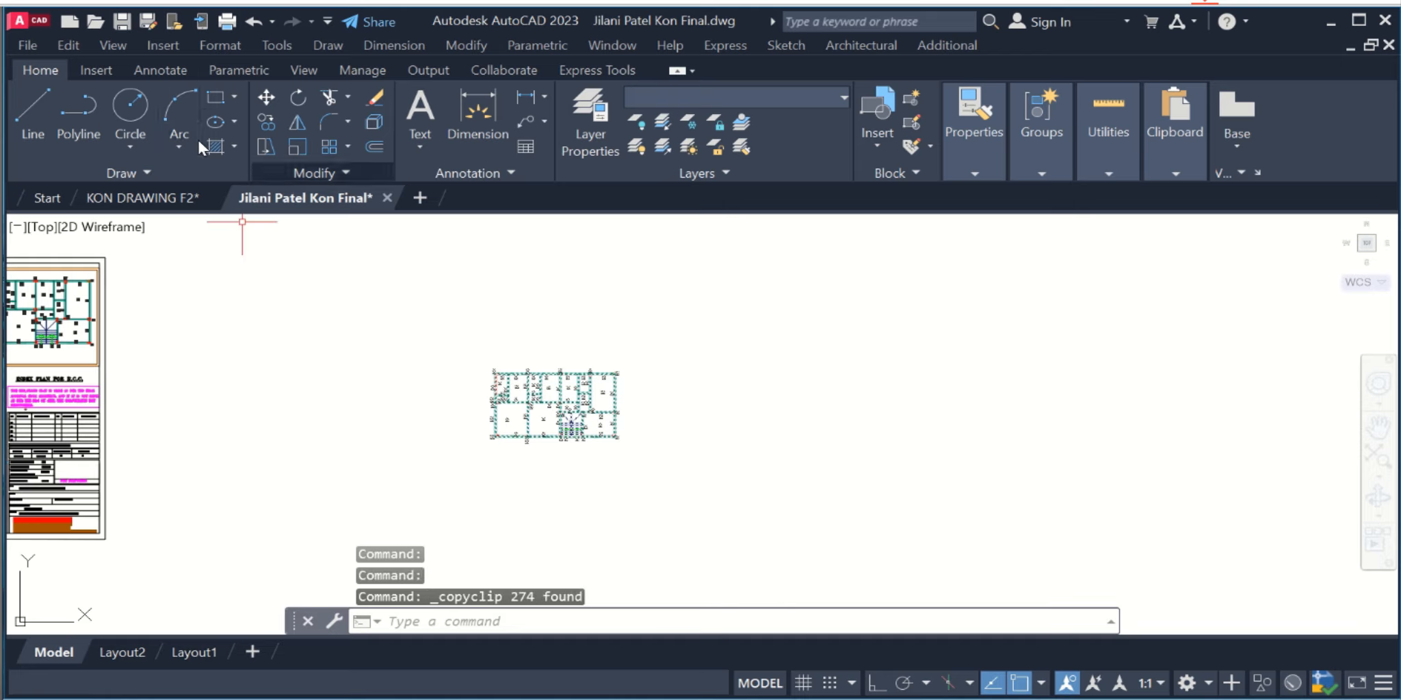
{"action": "left_click", "coordinate": [75, 43]}
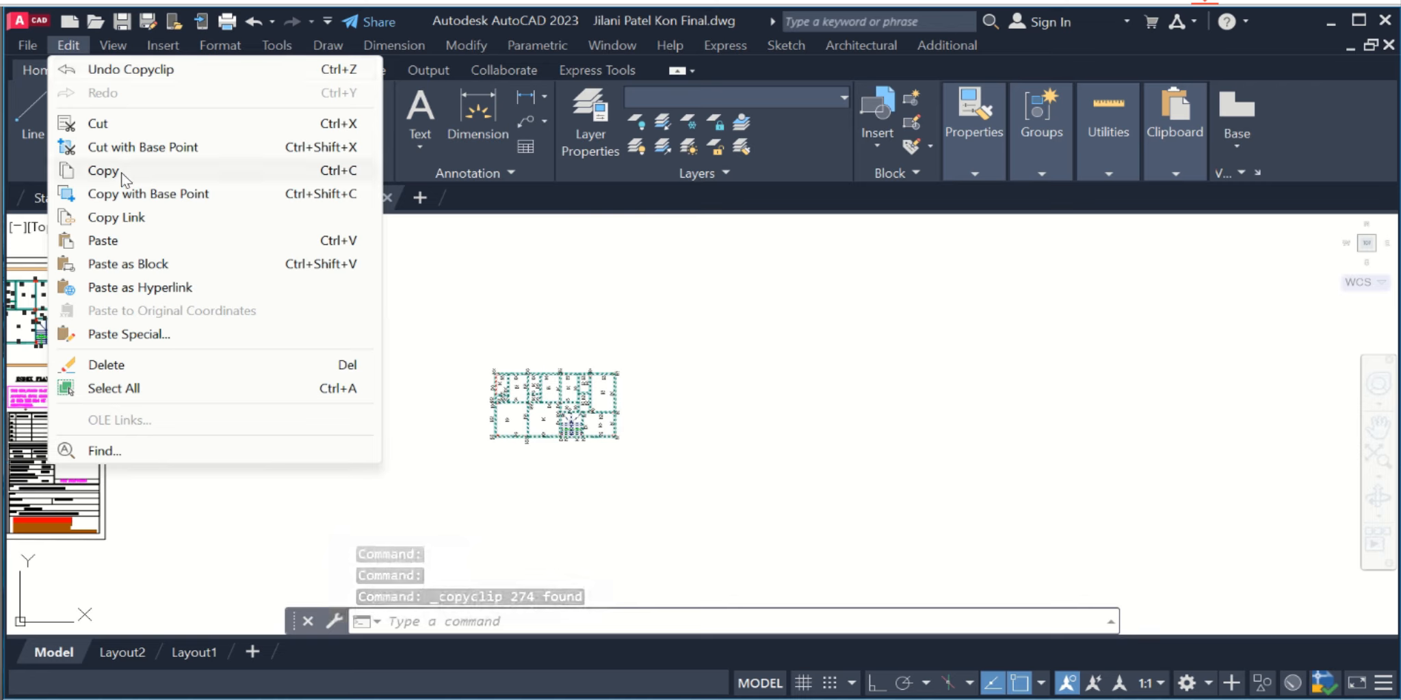
{"action": "left_click", "coordinate": [227, 175]}
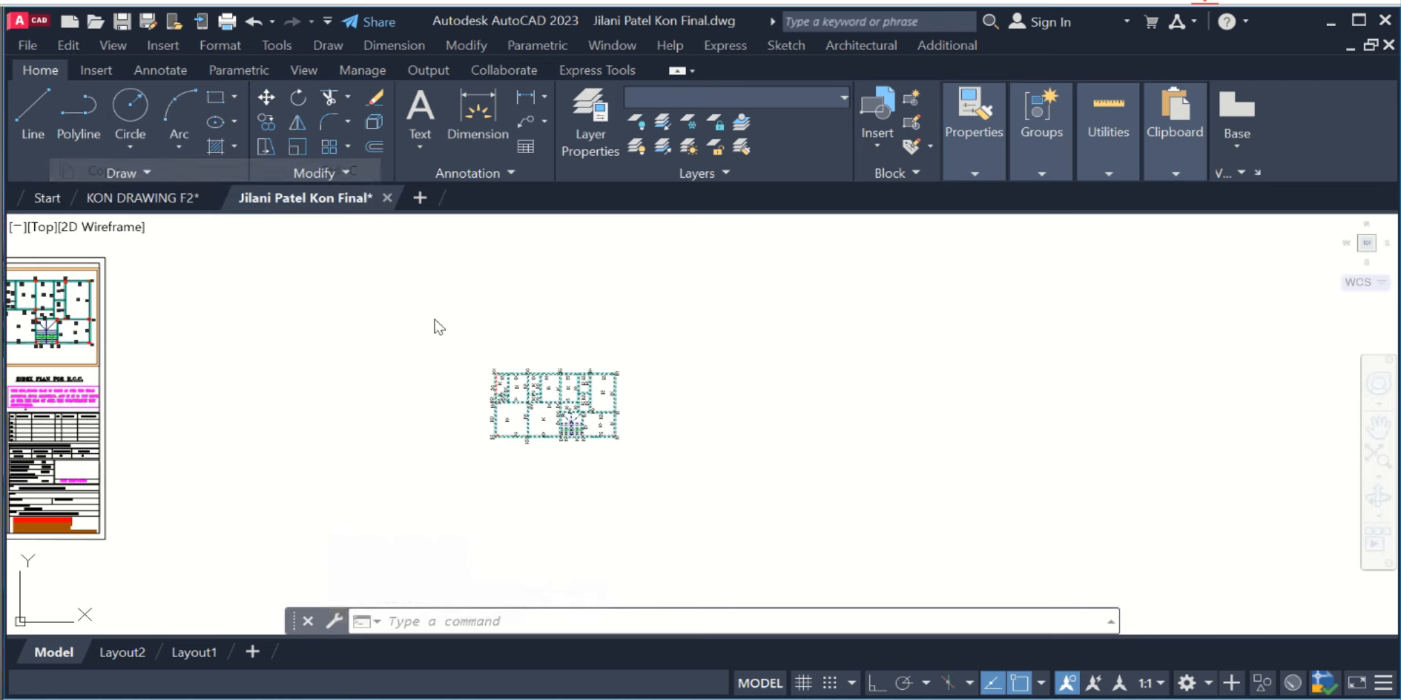
{"action": "left_click", "coordinate": [78, 46]}
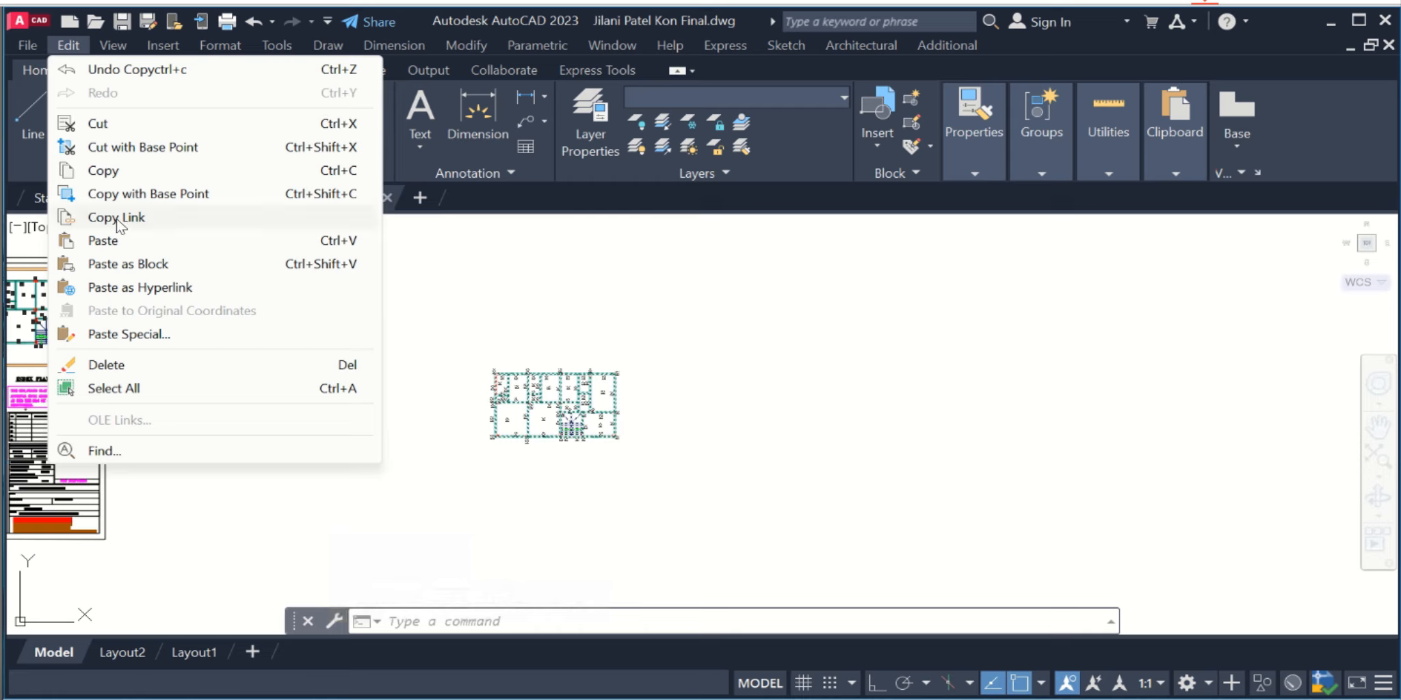
{"action": "left_click", "coordinate": [177, 195]}
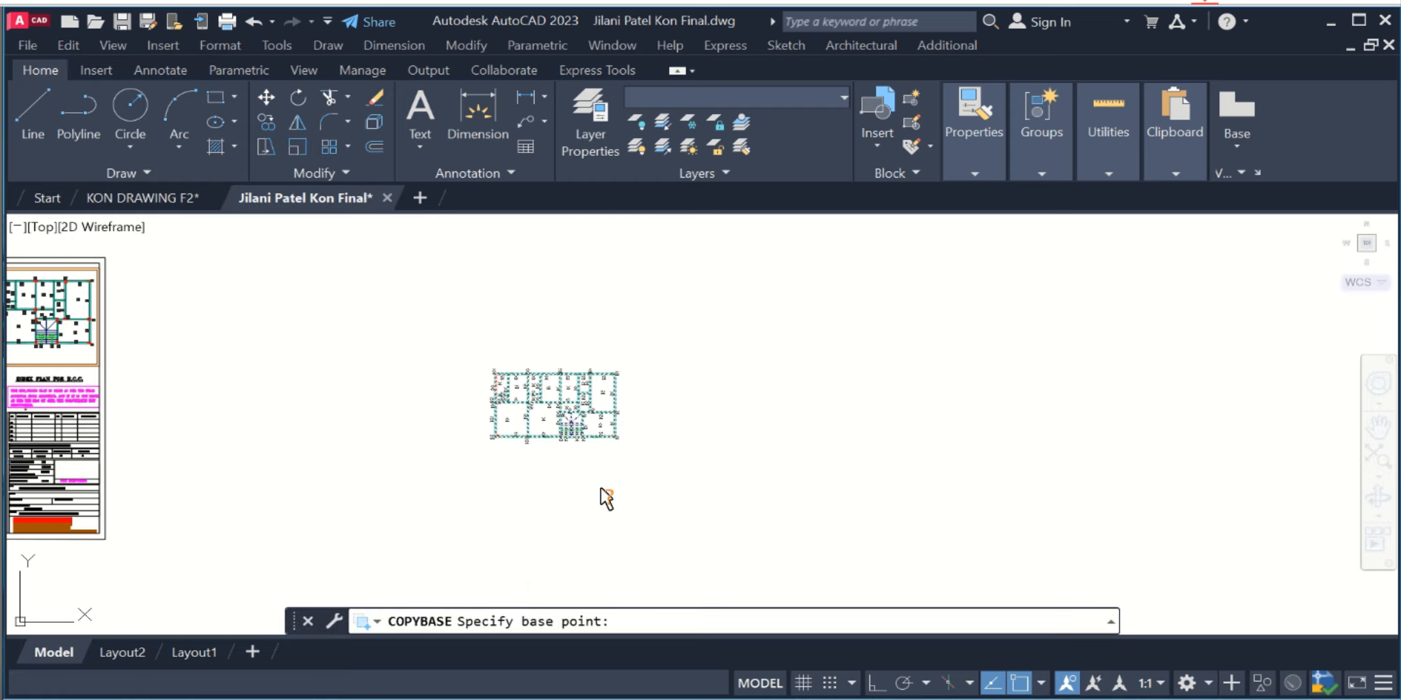
{"action": "left_click", "coordinate": [601, 489]}
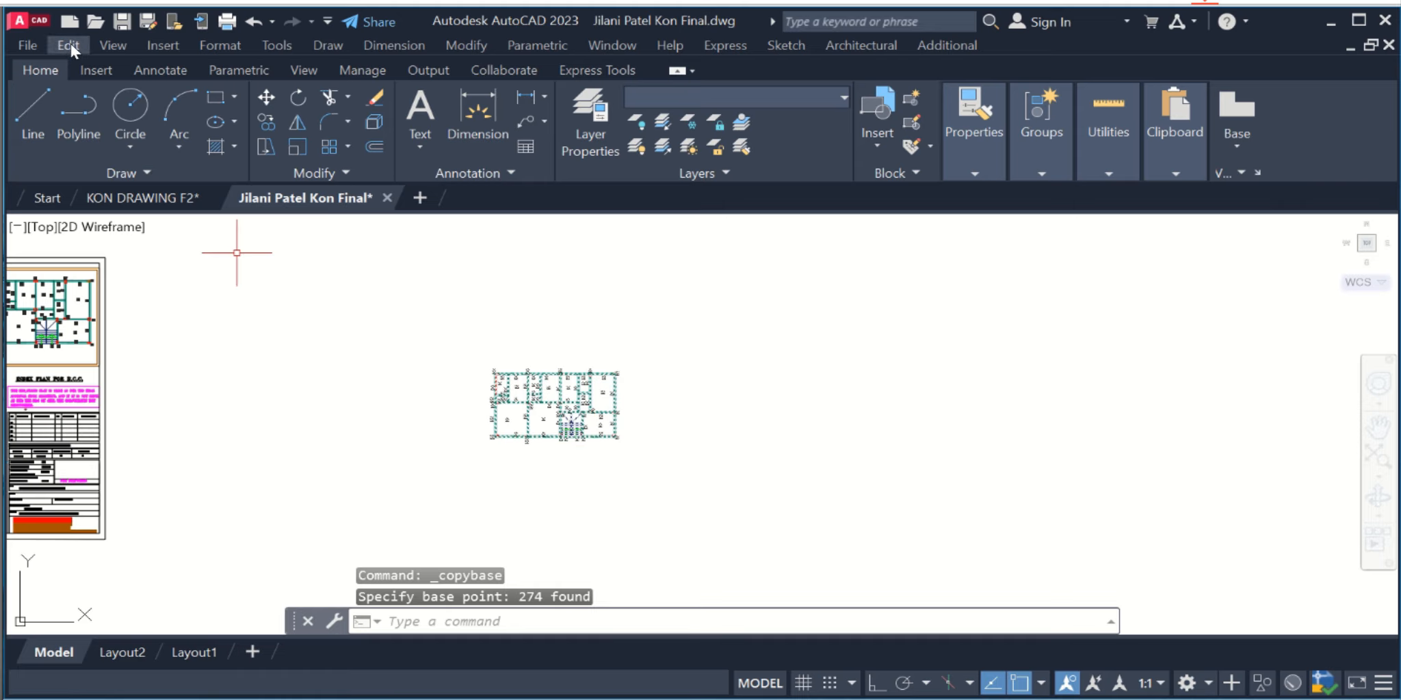
Open the MM drawing from the Rcad\Sample\Architectural folder on drive C as read-only.
{"action": "left_click", "coordinate": [33, 45]}
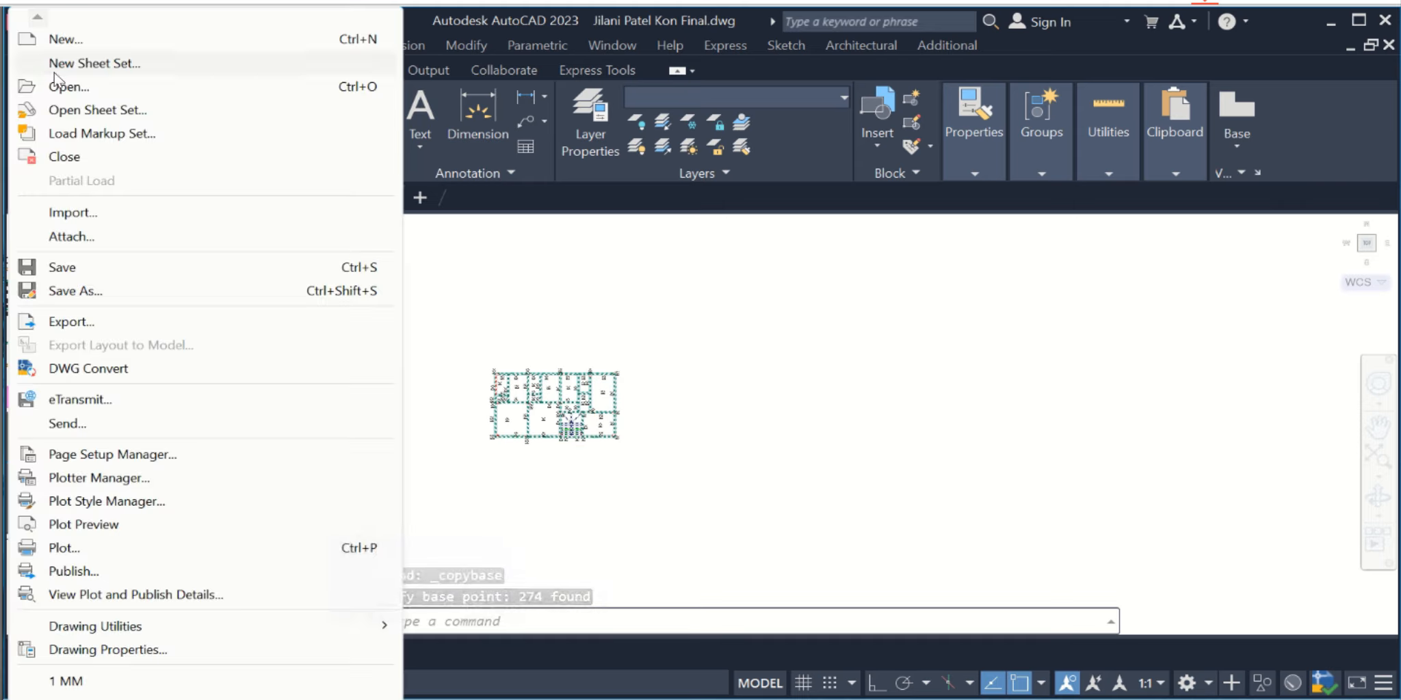
{"action": "left_click", "coordinate": [497, 285]}
{"action": "left_click", "coordinate": [93, 26]}
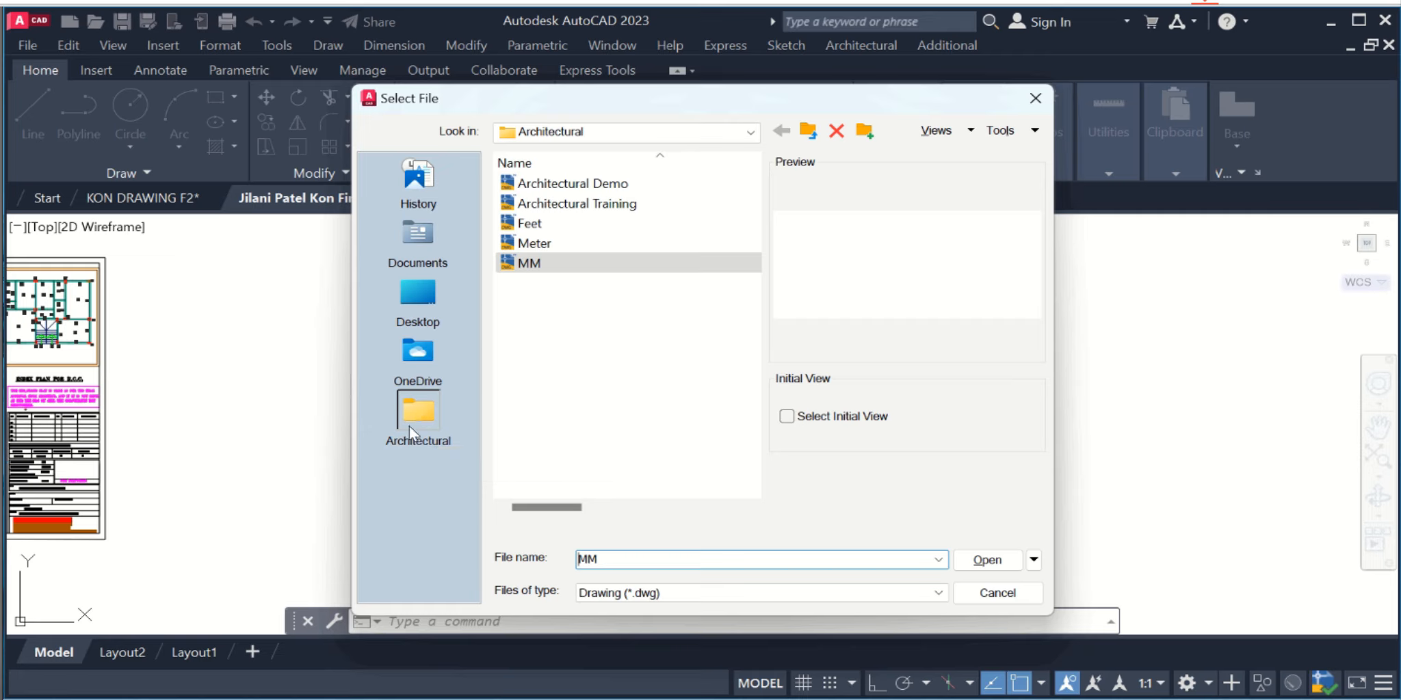
{"action": "left_click", "coordinate": [602, 134]}
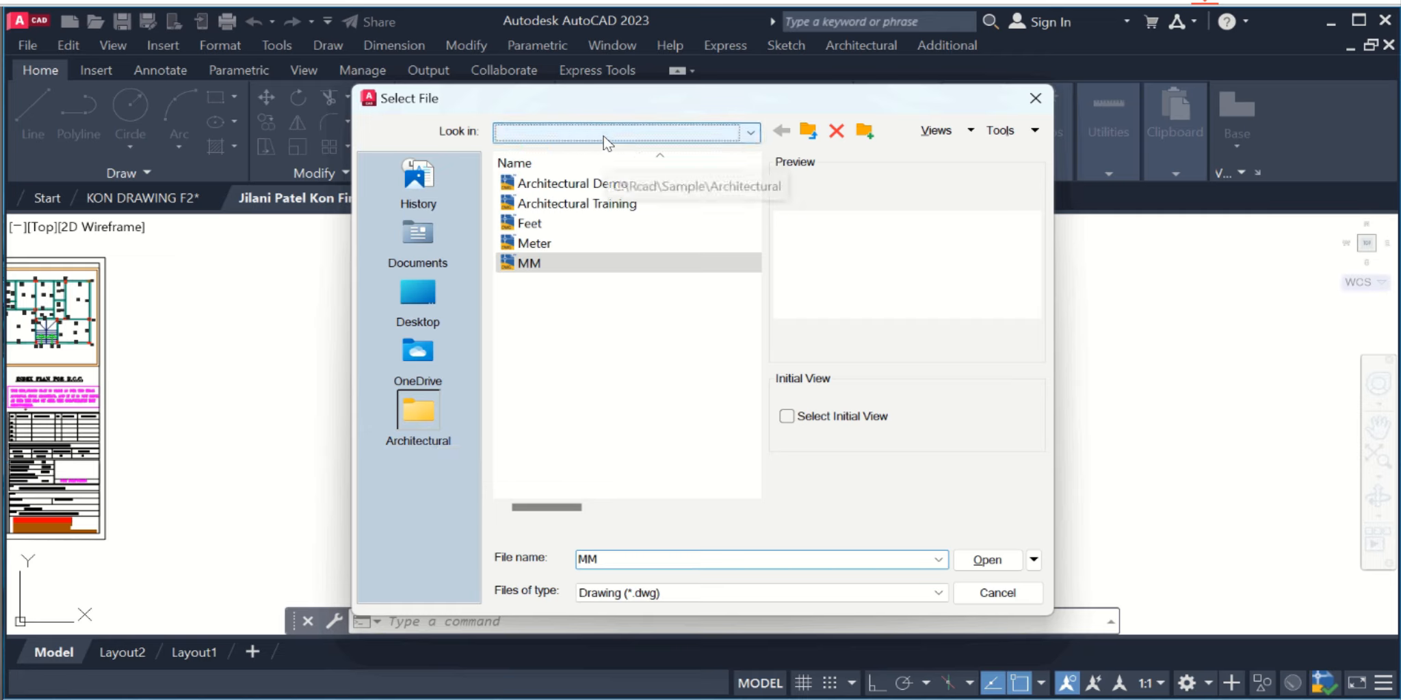
{"action": "scroll", "coordinate": [615, 225], "scroll_direction": "up", "scroll_amount": 2}
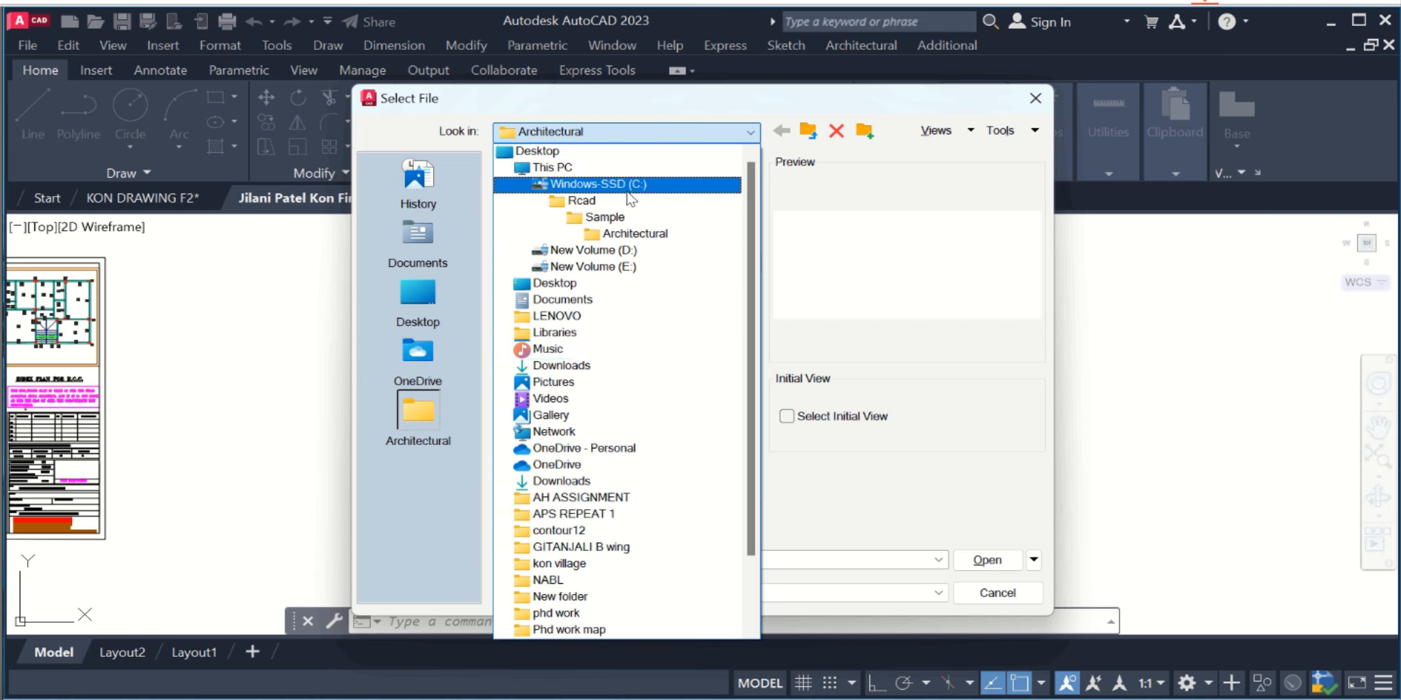
{"action": "left_click", "coordinate": [627, 190]}
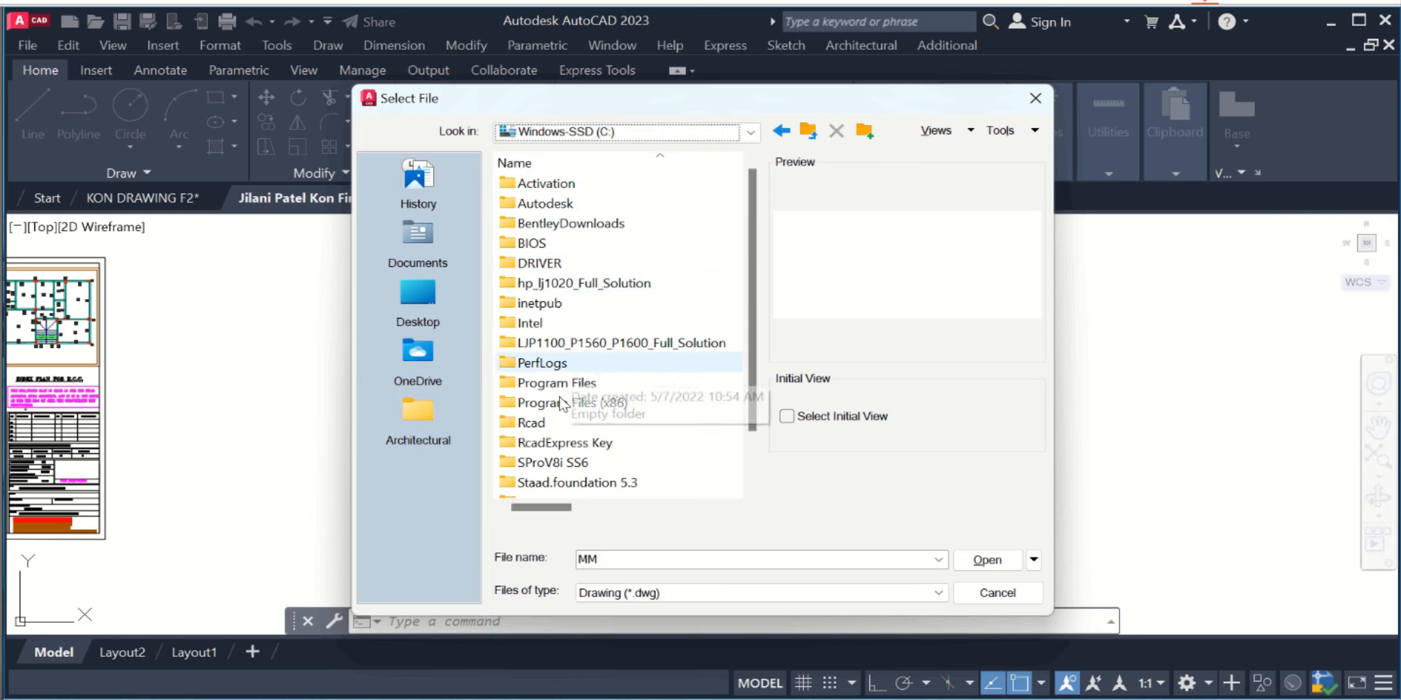
{"action": "double_click", "coordinate": [555, 424]}
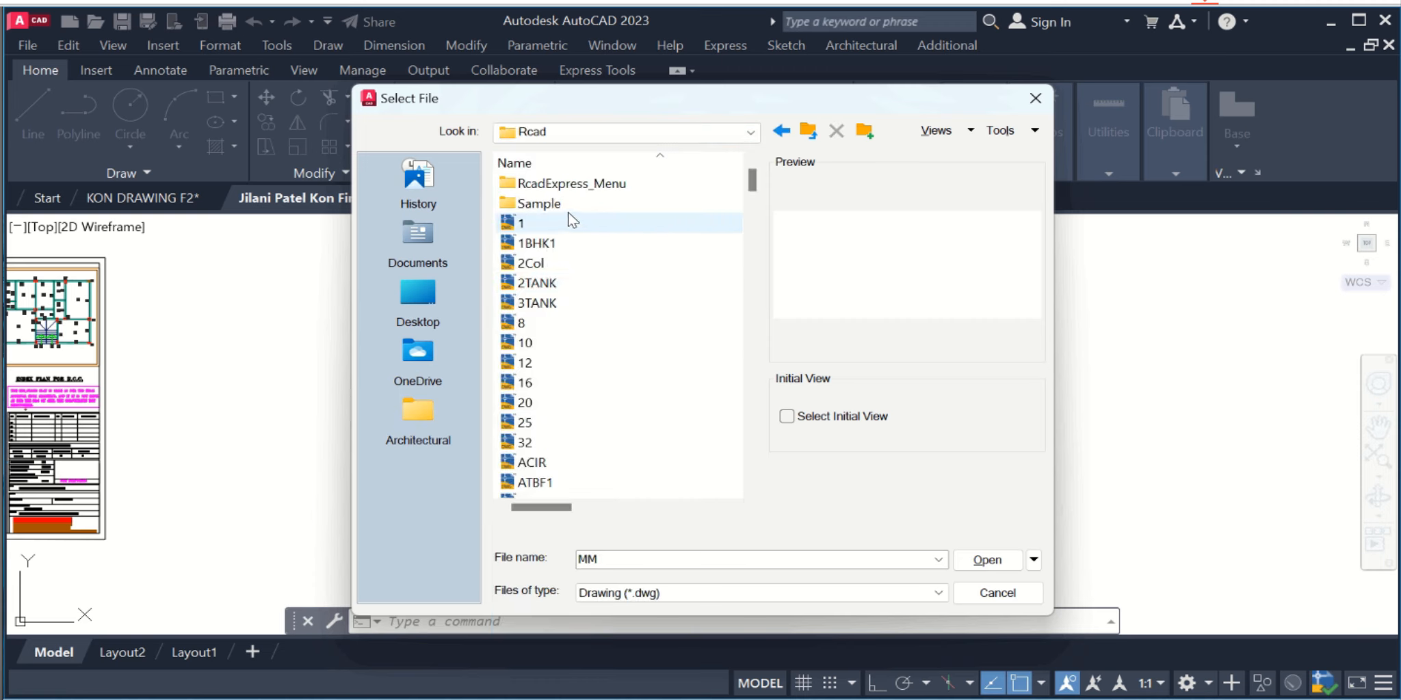
{"action": "left_click", "coordinate": [560, 205]}
{"action": "double_click", "coordinate": [560, 209]}
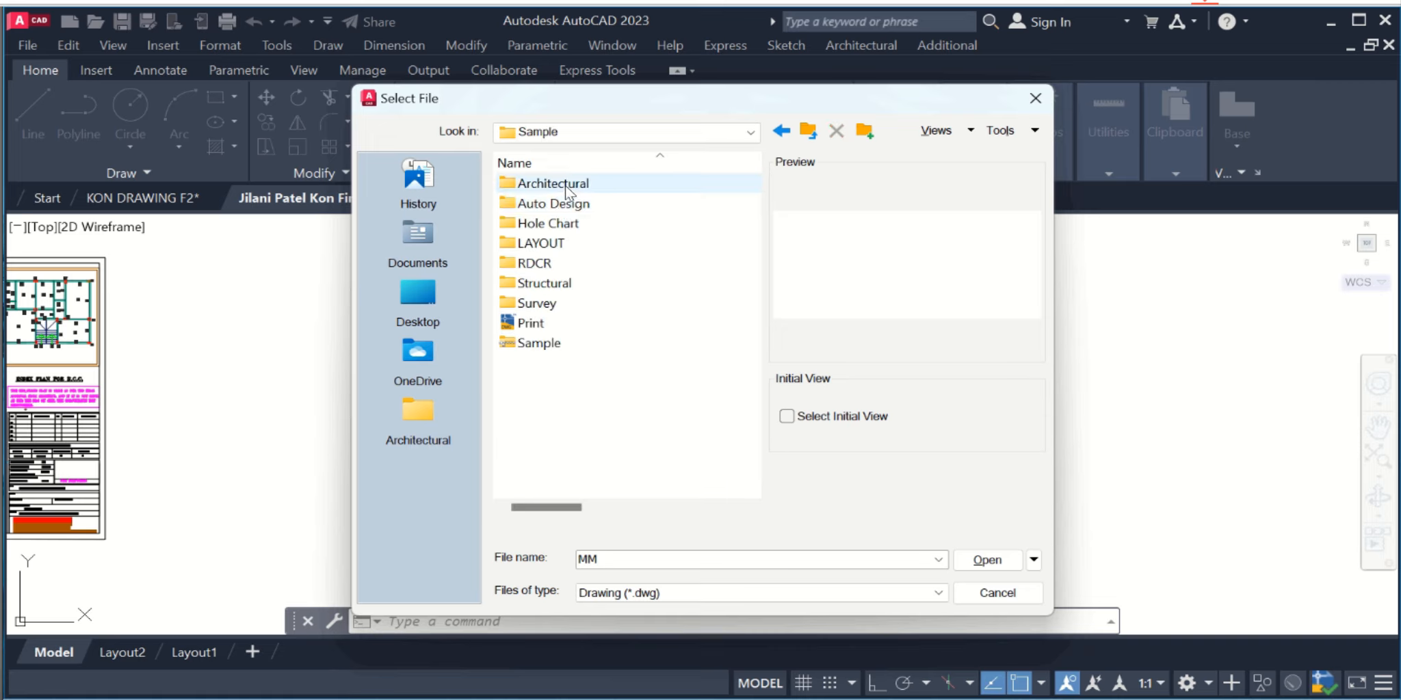
{"action": "double_click", "coordinate": [565, 184]}
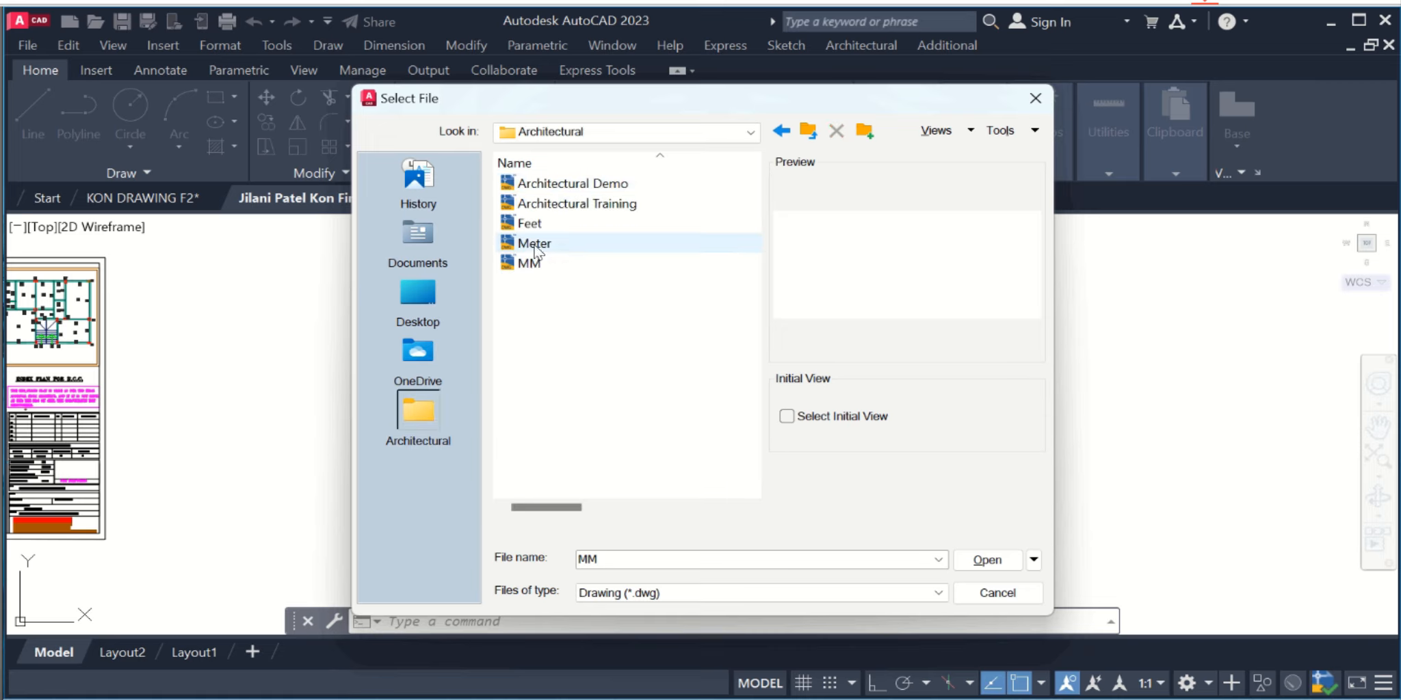
{"action": "left_click", "coordinate": [530, 264]}
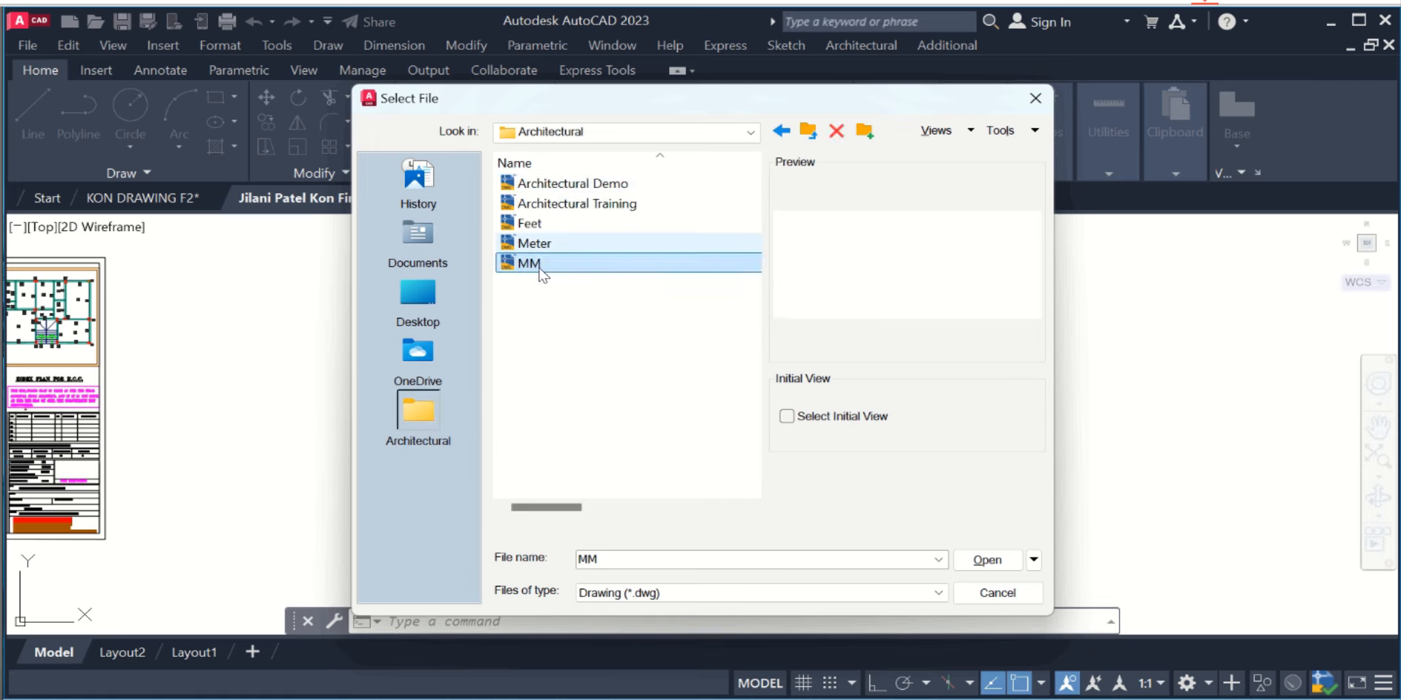
{"action": "left_click", "coordinate": [966, 552]}
{"action": "left_click", "coordinate": [763, 411]}
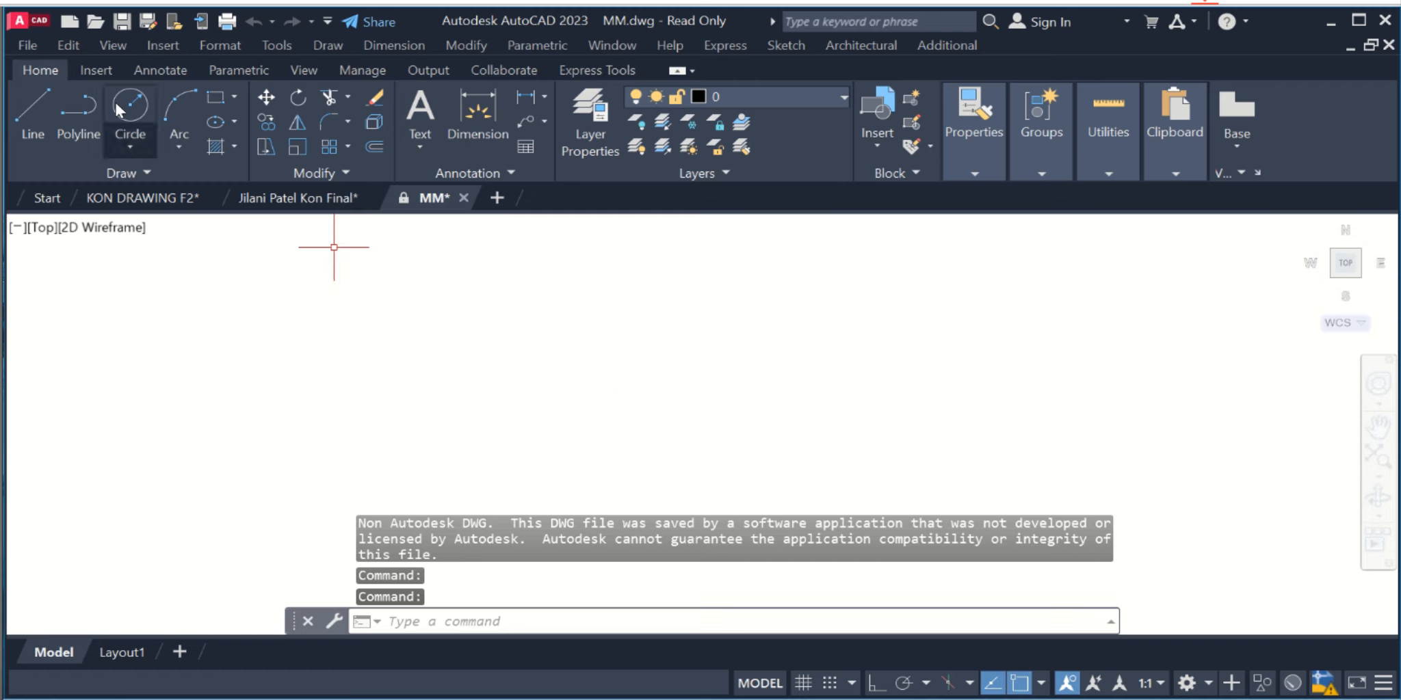
Save the MM drawing to the Desktop under the file name "save as clinet name".
{"action": "left_click", "coordinate": [37, 46]}
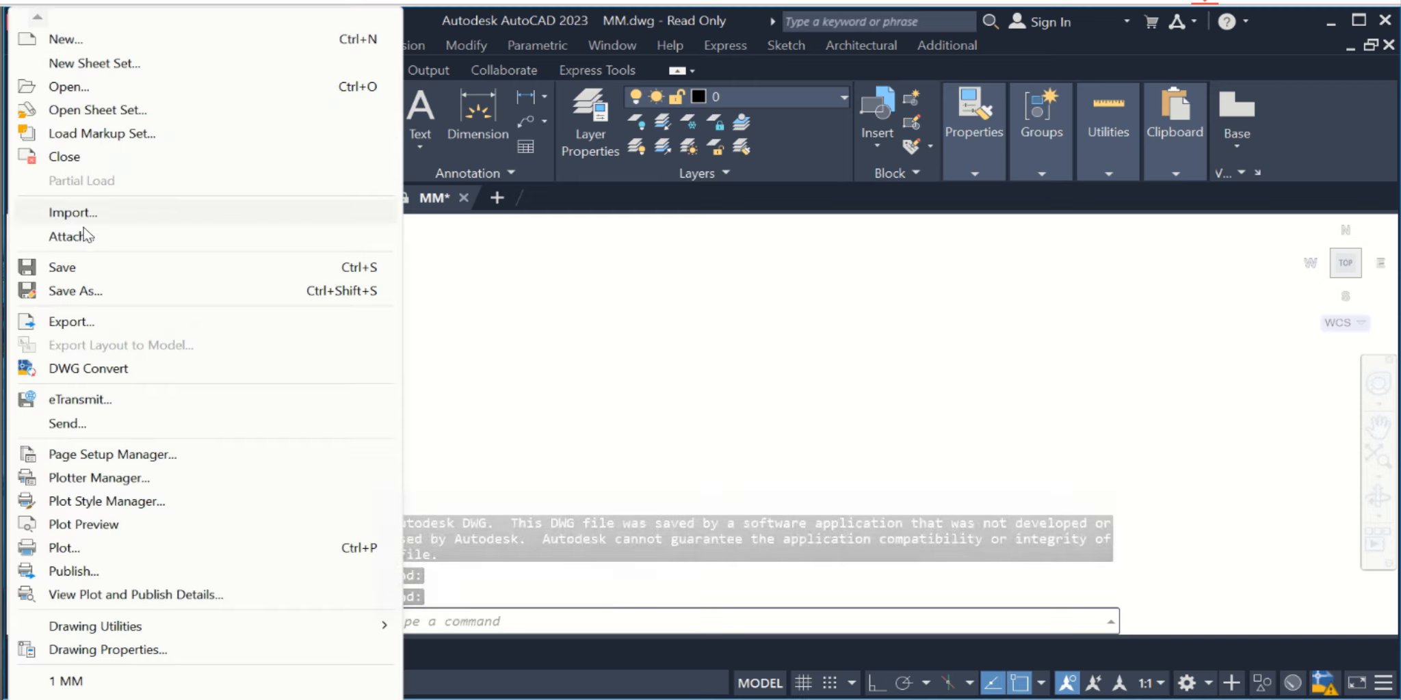
{"action": "left_click", "coordinate": [79, 291]}
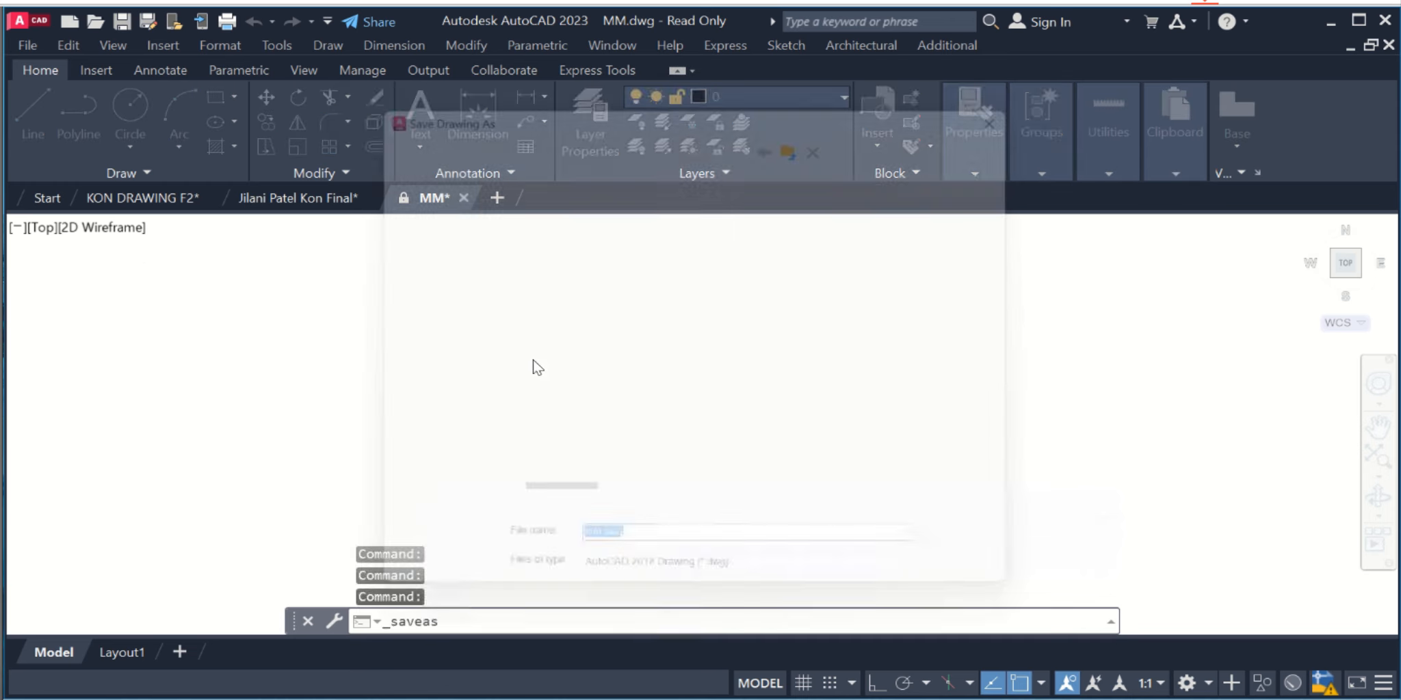
{"action": "left_click", "coordinate": [417, 299]}
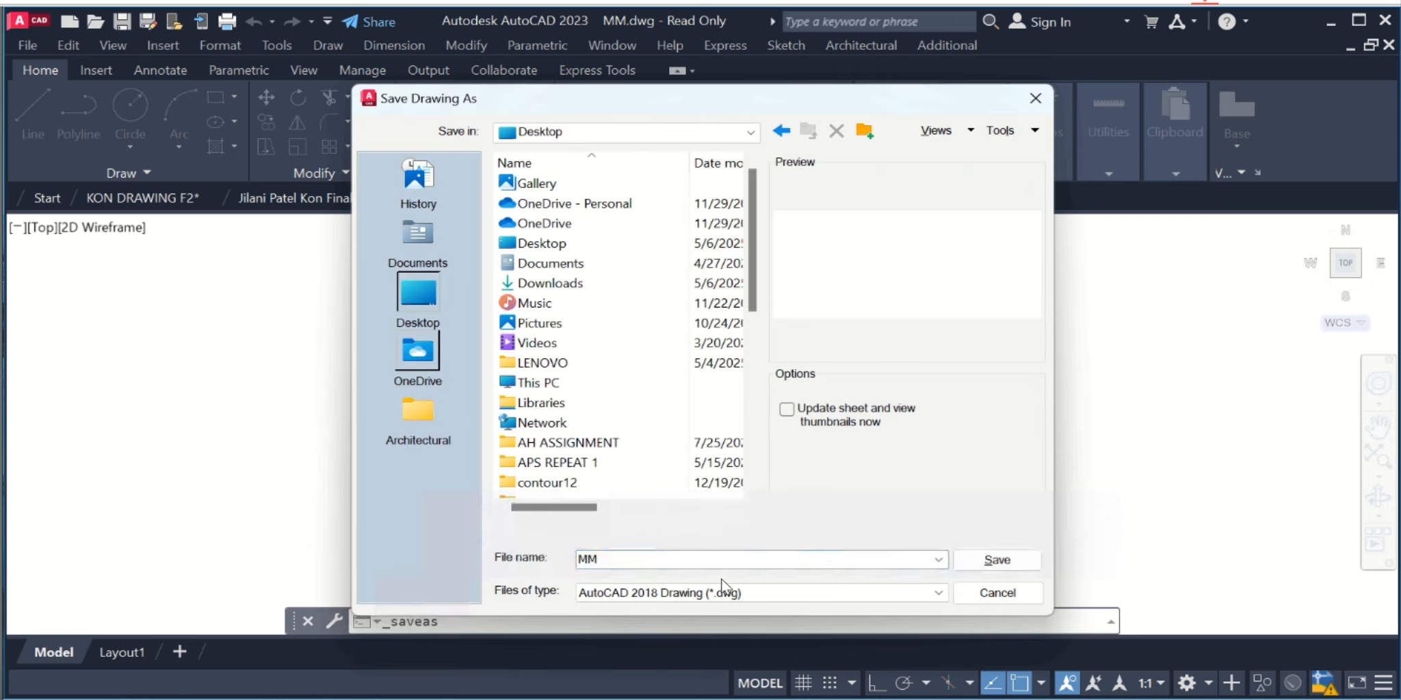
{"action": "type", "text": "save as clinet name"}
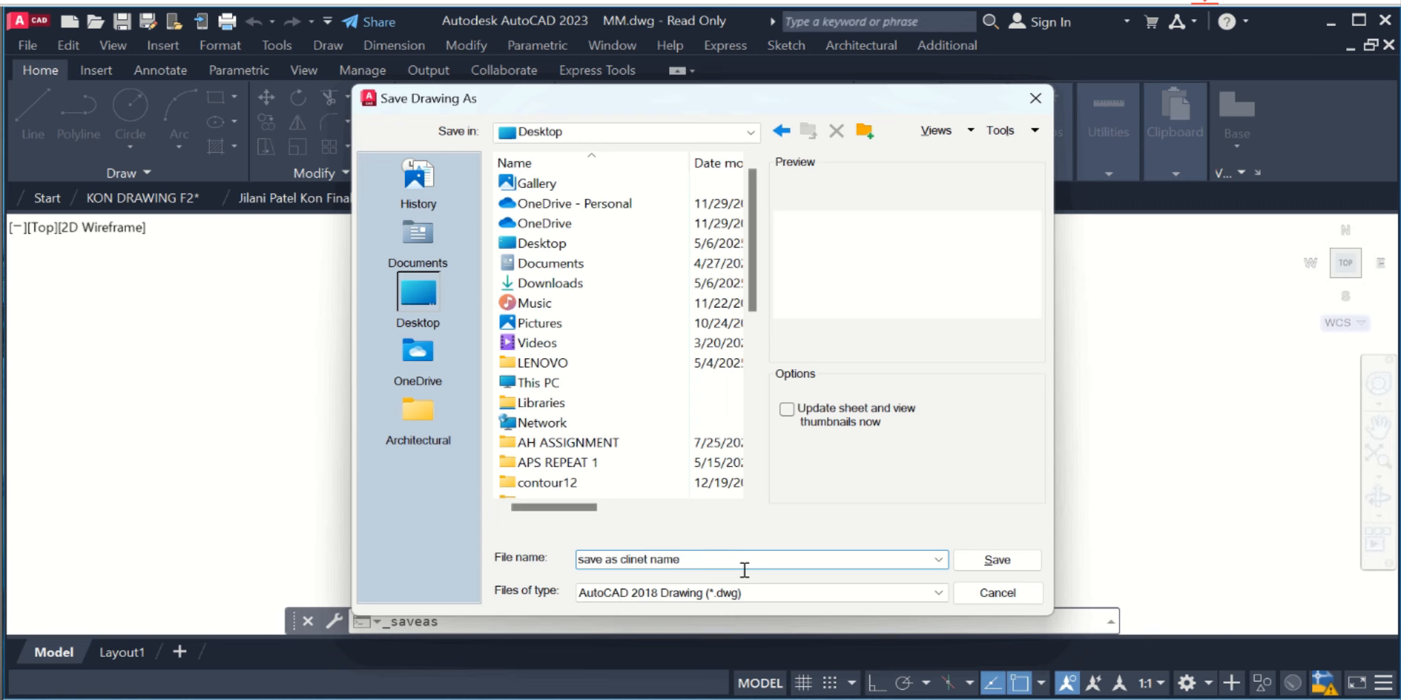
{"action": "left_click", "coordinate": [1005, 560]}
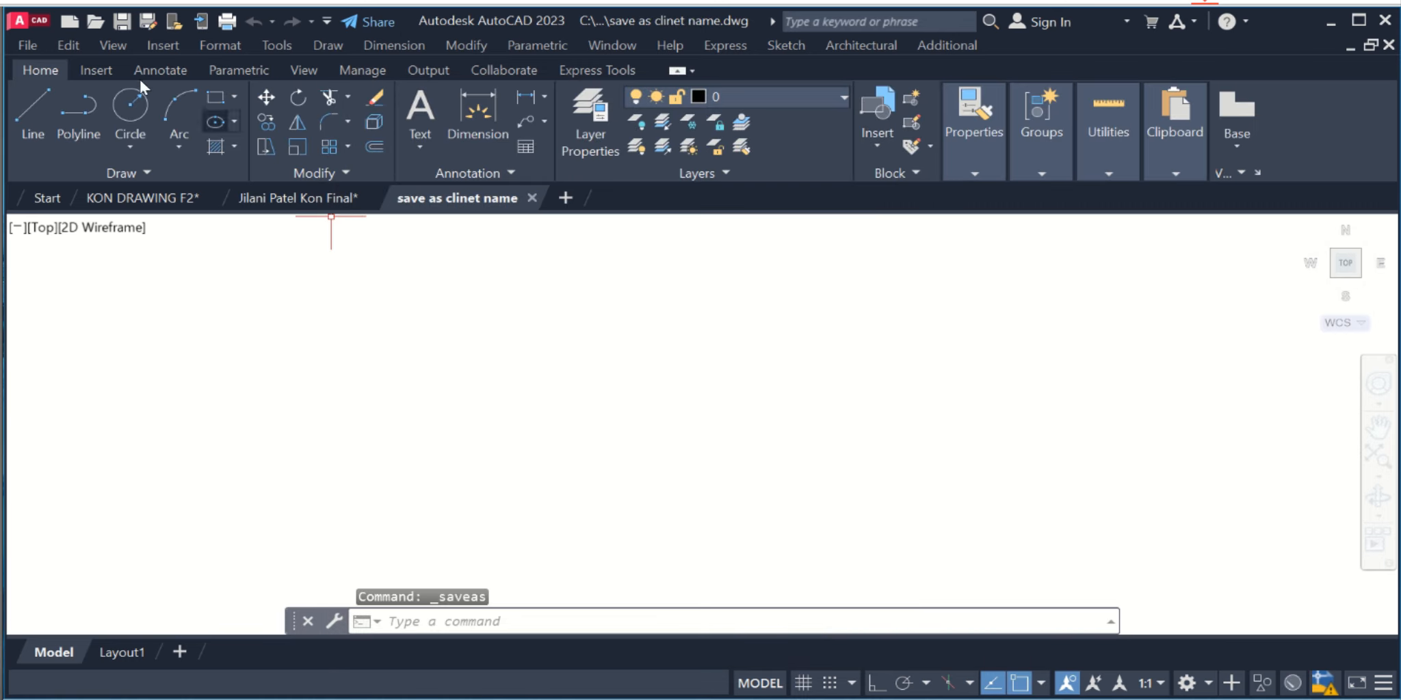
Paste the copied floor plan into the empty model space of the new drawing.
{"action": "left_click", "coordinate": [69, 45]}
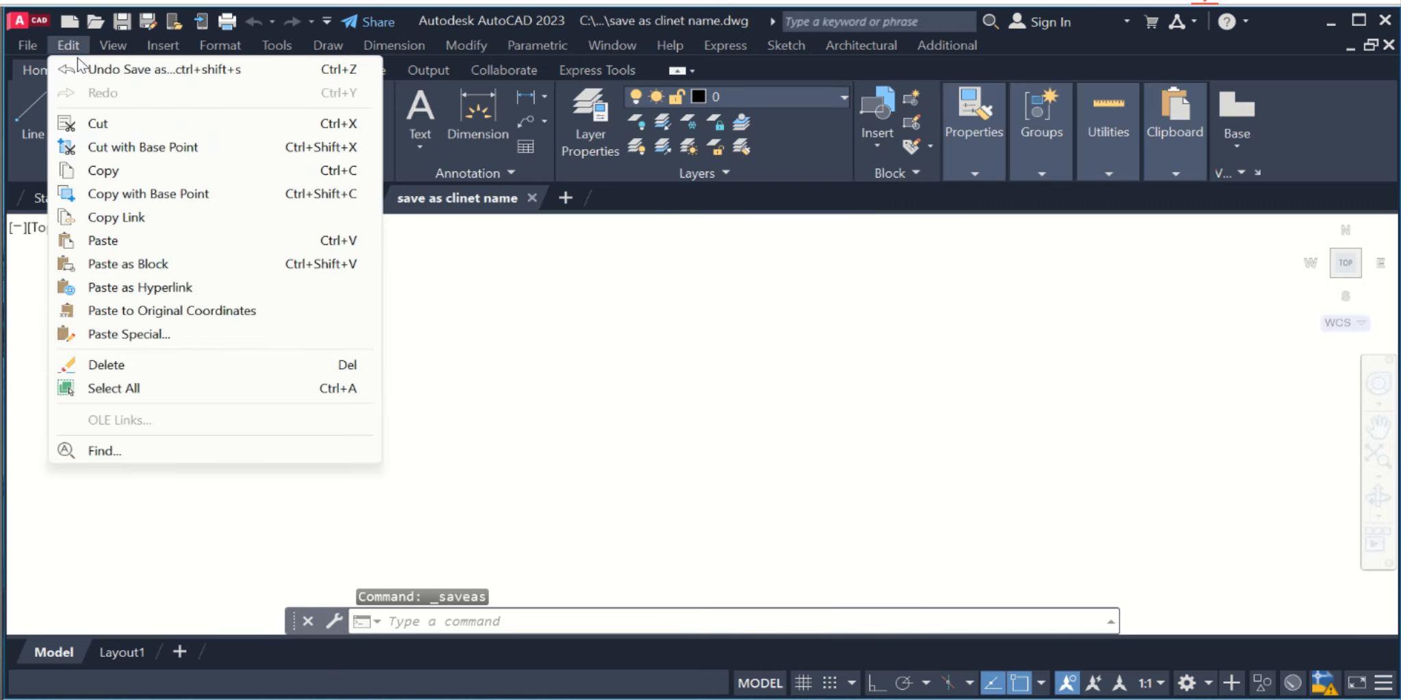
{"action": "left_click", "coordinate": [132, 248]}
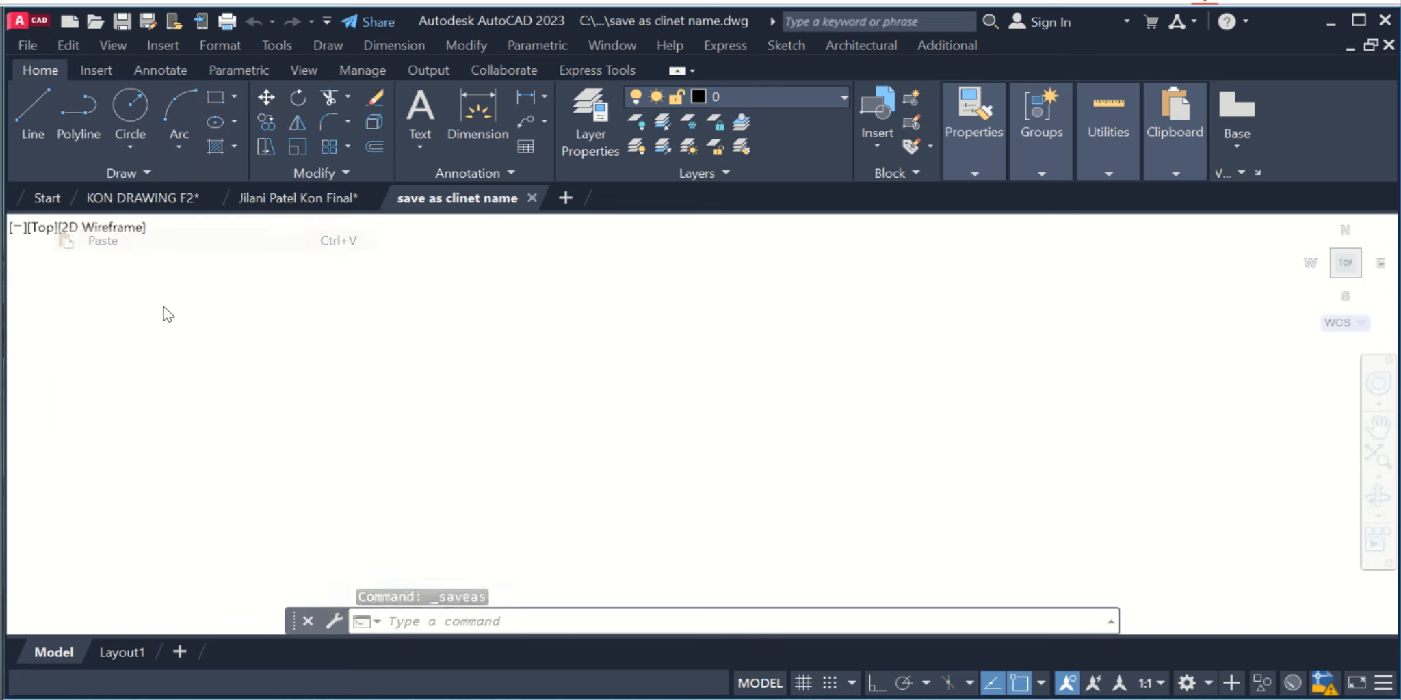
{"action": "left_click", "coordinate": [918, 300]}
{"action": "scroll", "coordinate": [914, 383], "scroll_direction": "up", "scroll_amount": 6}
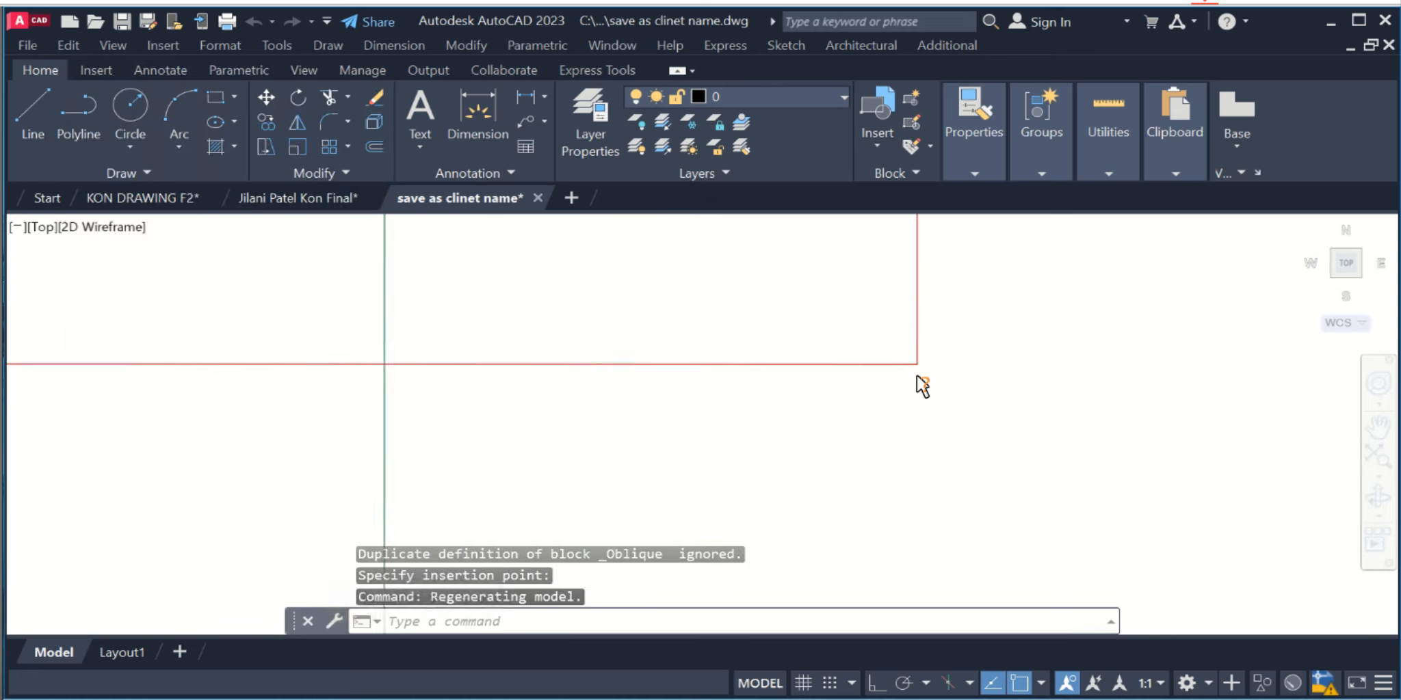
{"action": "scroll", "coordinate": [915, 384], "scroll_direction": "down", "scroll_amount": 10}
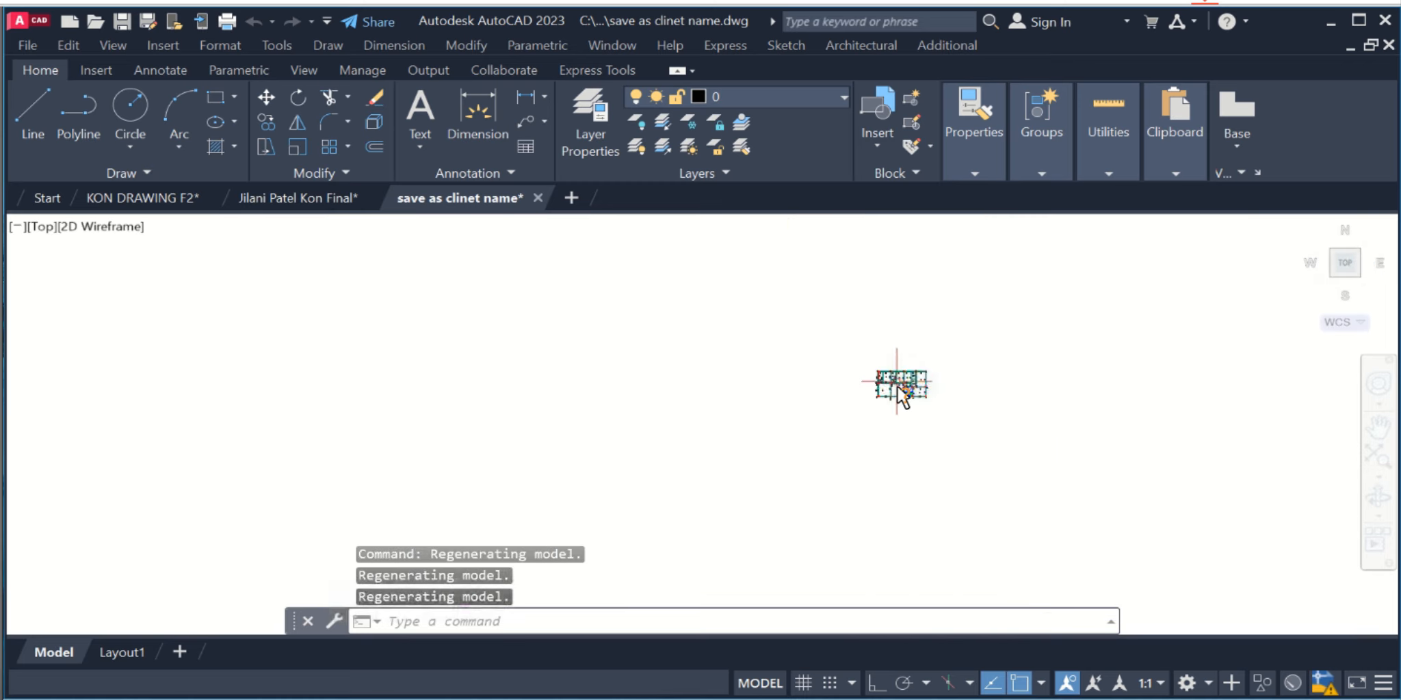
{"action": "scroll", "coordinate": [947, 390], "scroll_direction": "up", "scroll_amount": 4}
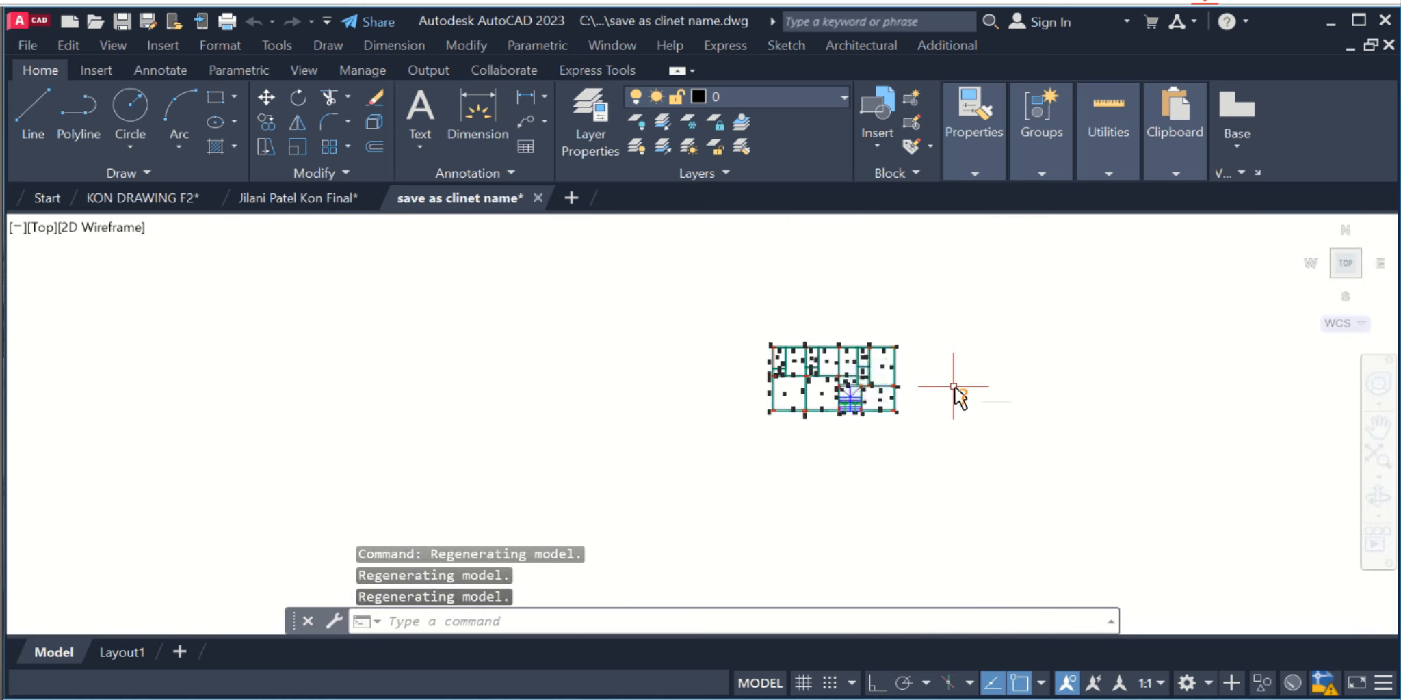
{"action": "middle_click_drag", "start_coordinate": [956, 381], "coordinate": [923, 374]}
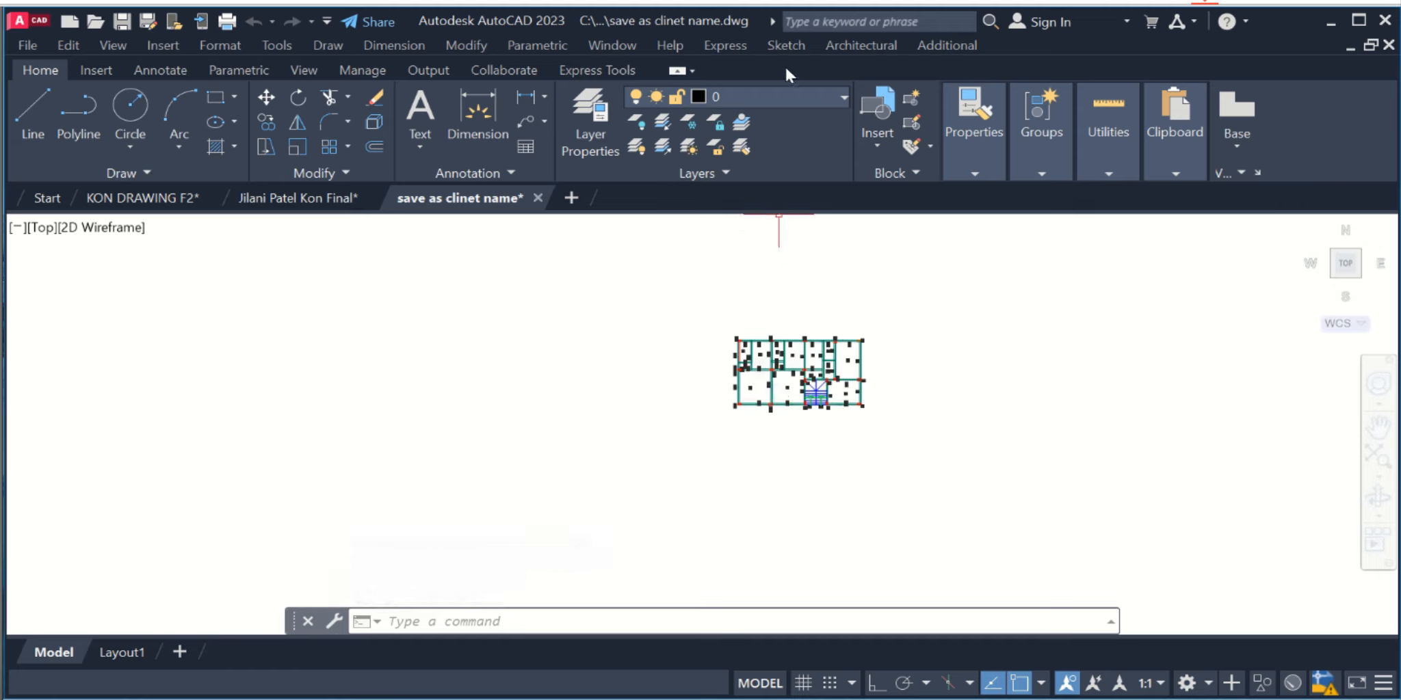
Load RcadExpress and allow the arch.Fas file to always load.
{"action": "left_click", "coordinate": [786, 46]}
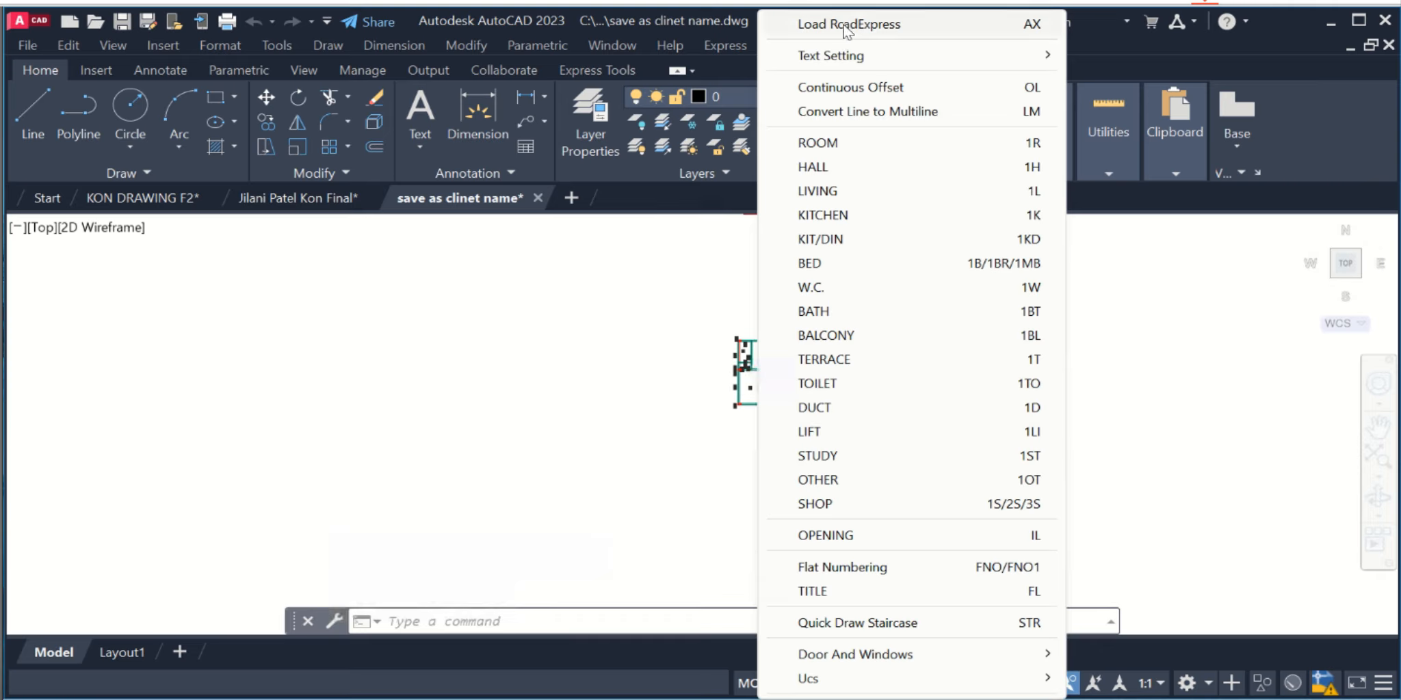
{"action": "left_click", "coordinate": [922, 30]}
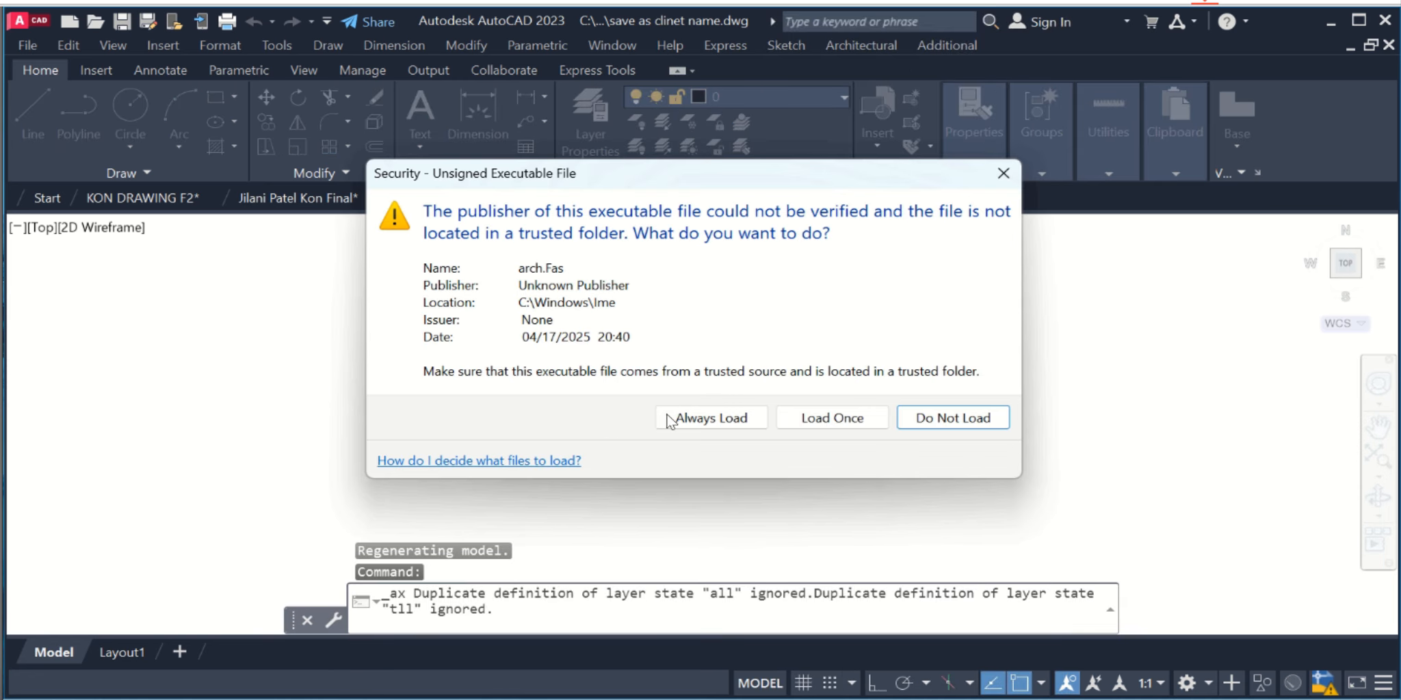
{"action": "left_click", "coordinate": [669, 419]}
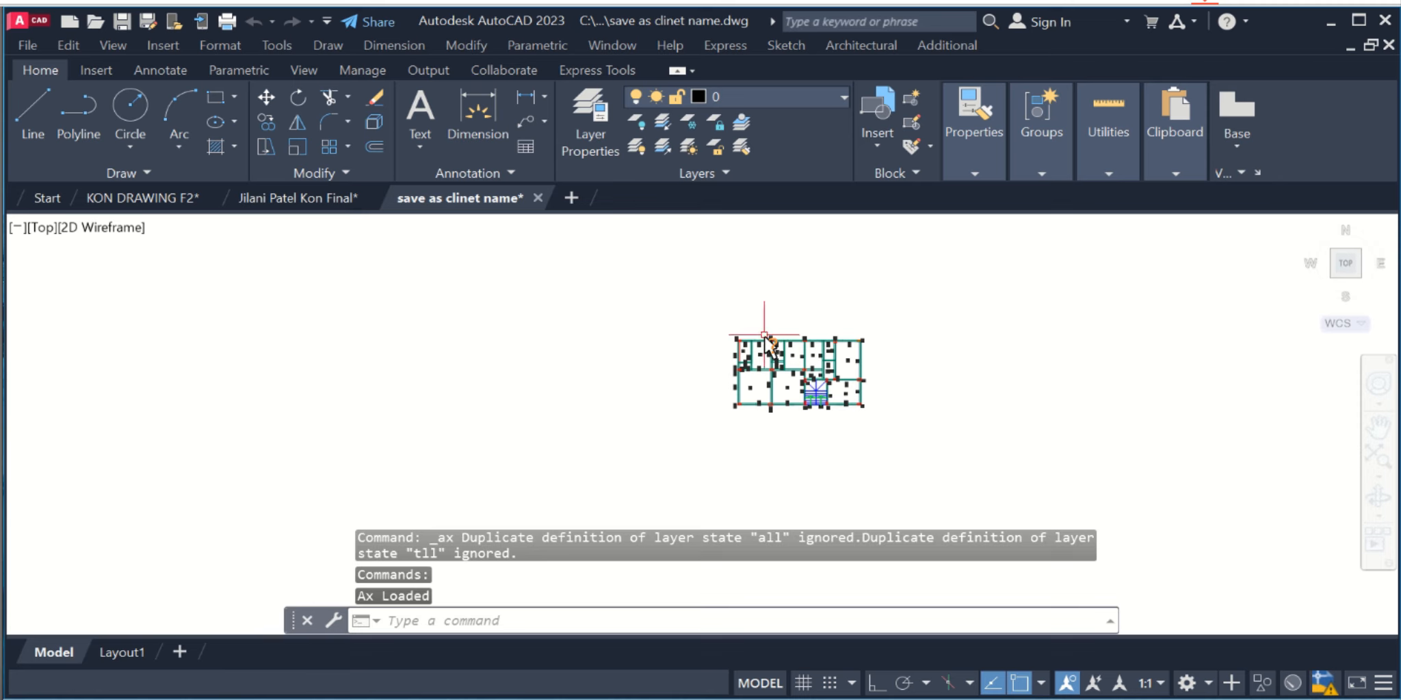
Move the whole floor plan to 0,0,0 with Move Obj 0,0,0, picking the start face point below and left of it.
{"action": "left_click", "coordinate": [835, 46]}
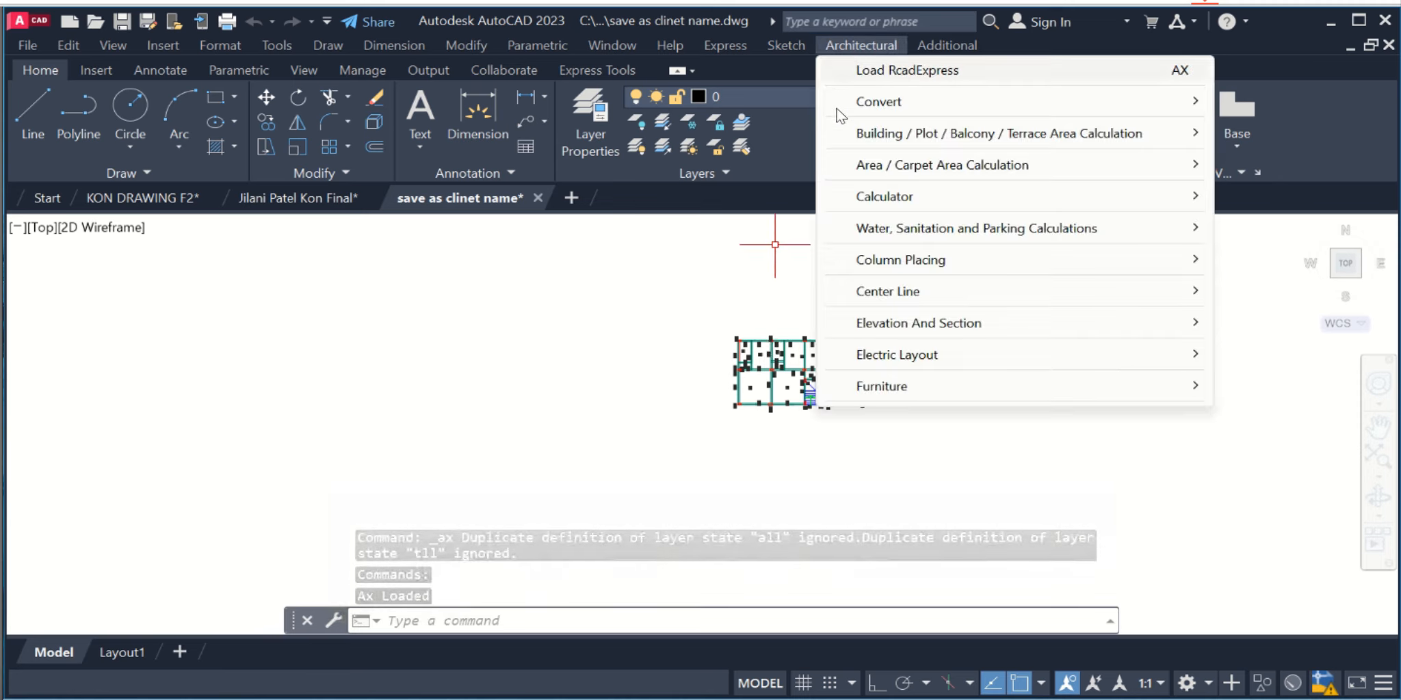
{"action": "mouse_move", "coordinate": [892, 294]}
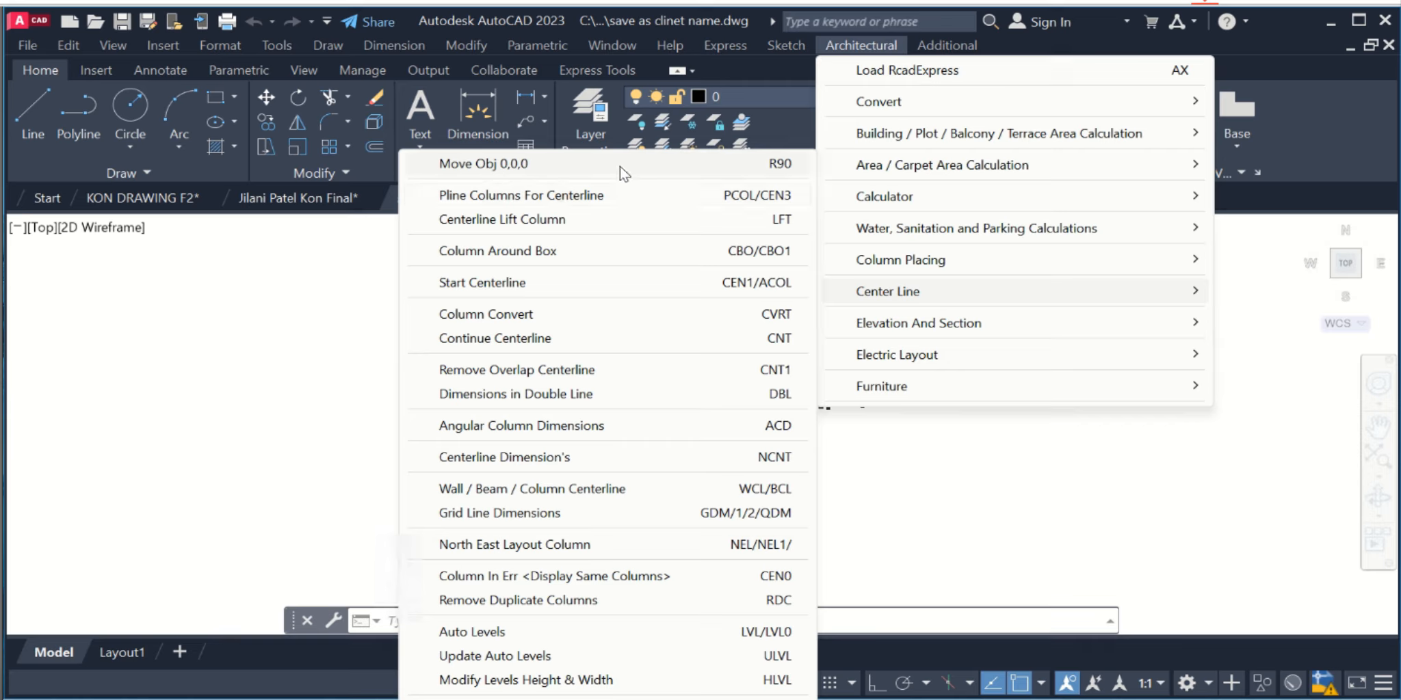
{"action": "left_click", "coordinate": [705, 166]}
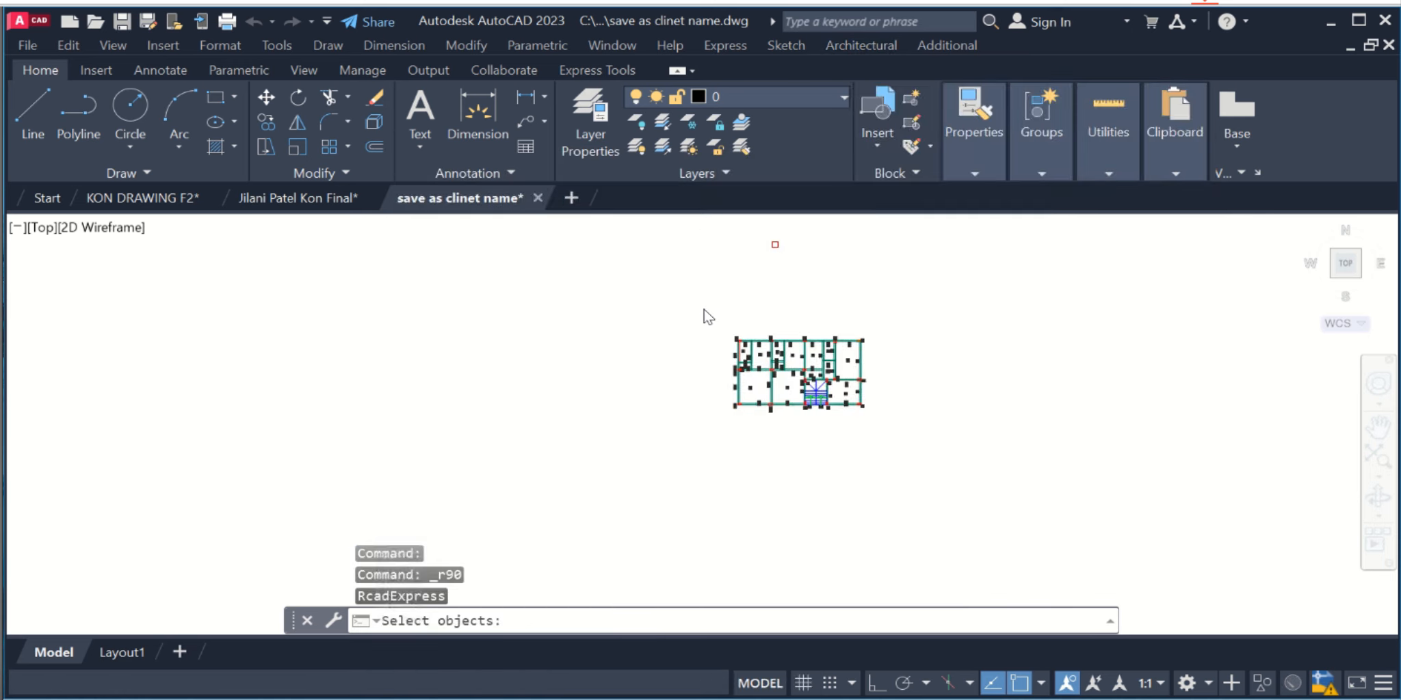
{"action": "left_click", "coordinate": [630, 259]}
{"action": "left_click", "coordinate": [985, 455]}
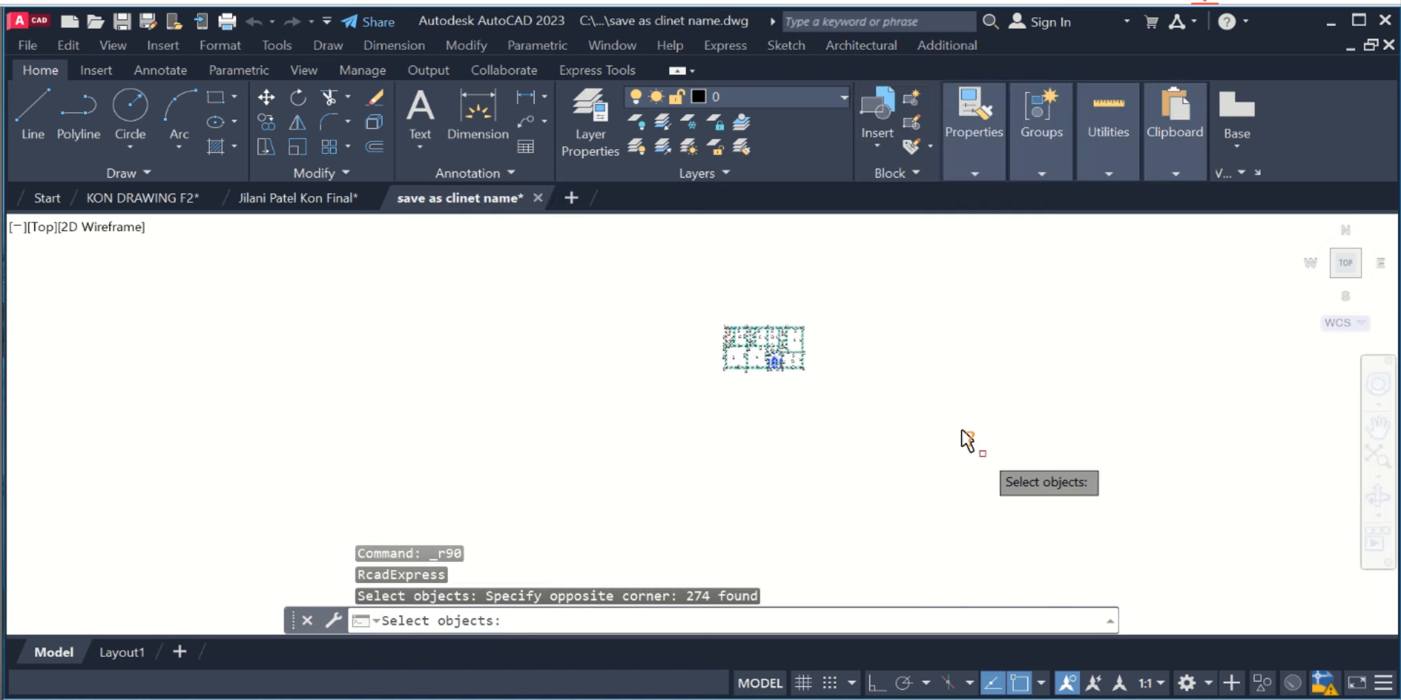
{"action": "key", "text": "Return"}
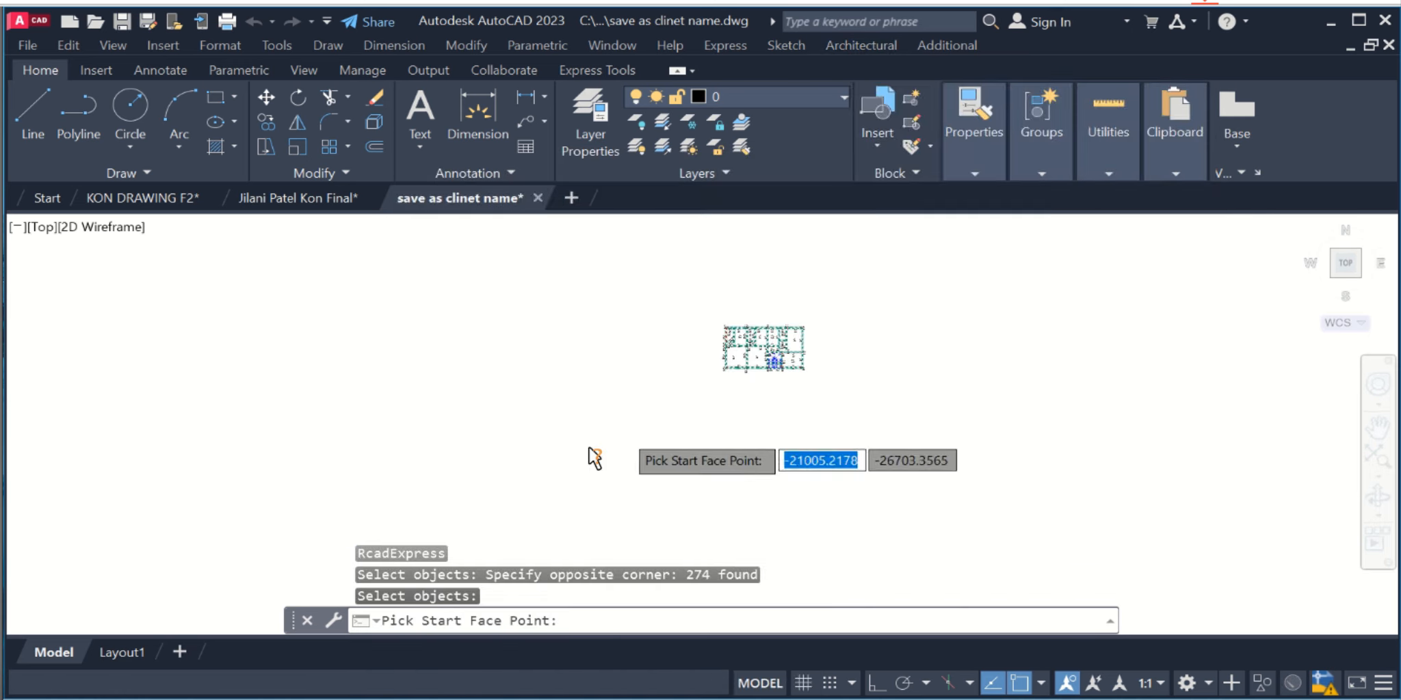
{"action": "left_click", "coordinate": [577, 487]}
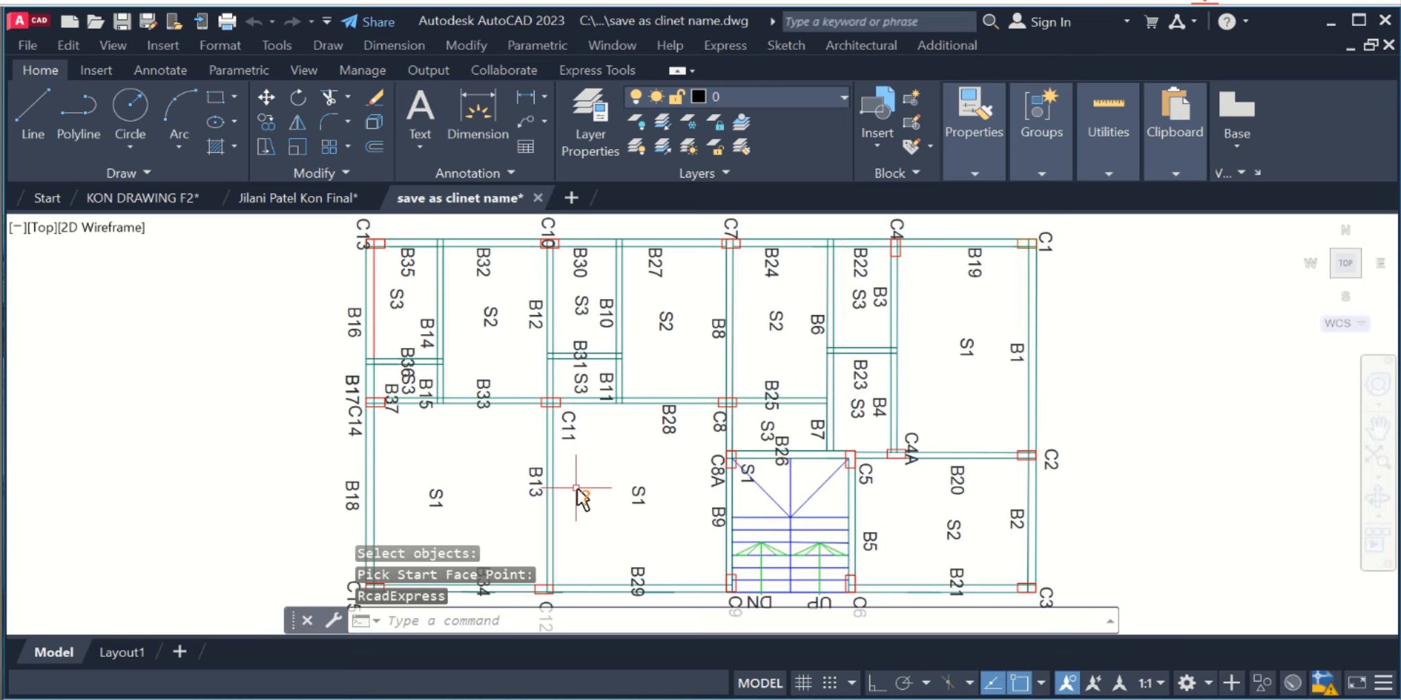
Examine the outline of column C13 to see whether its edges are separate lines.
{"action": "scroll", "coordinate": [704, 353], "scroll_direction": "down", "scroll_amount": 12}
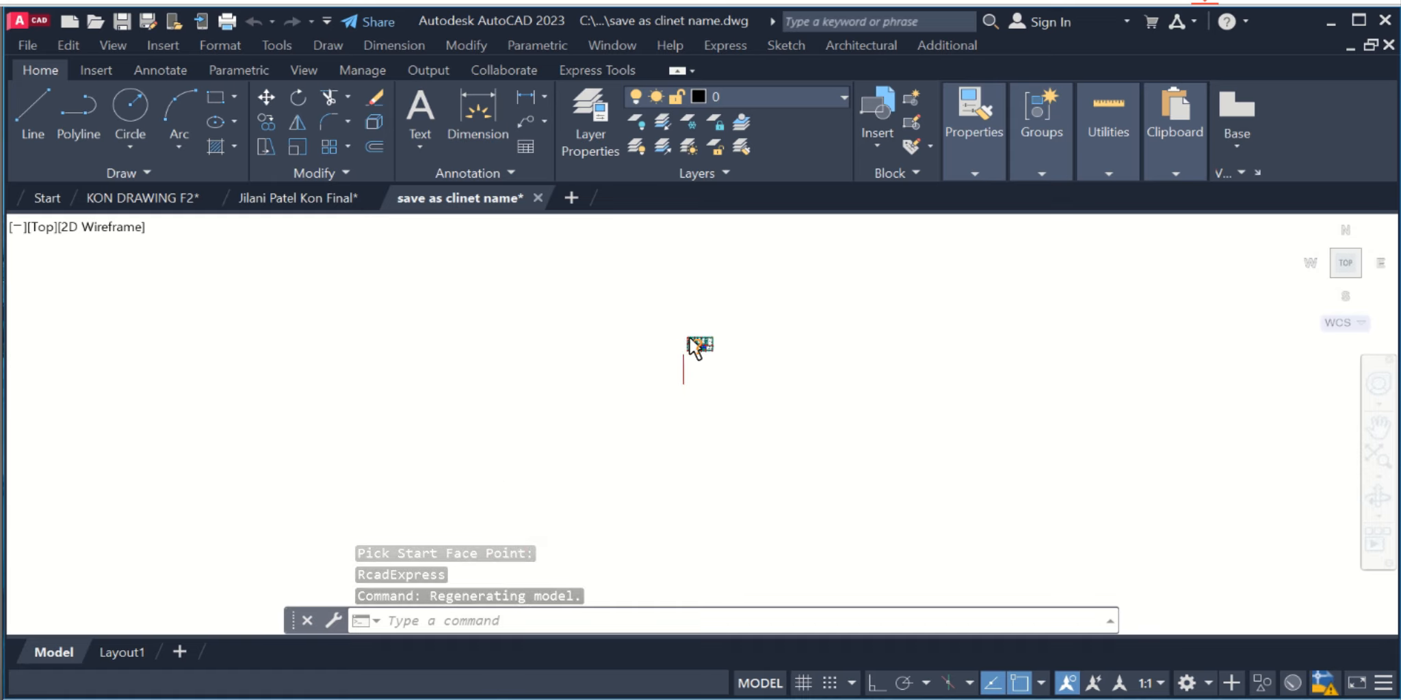
{"action": "scroll", "coordinate": [694, 348], "scroll_direction": "up", "scroll_amount": 12}
{"action": "mouse_move", "coordinate": [752, 416]}
{"action": "middle_mouse_down"}
{"action": "mouse_move", "coordinate": [742, 404]}
{"action": "mouse_move", "coordinate": [749, 429]}
{"action": "middle_mouse_up"}
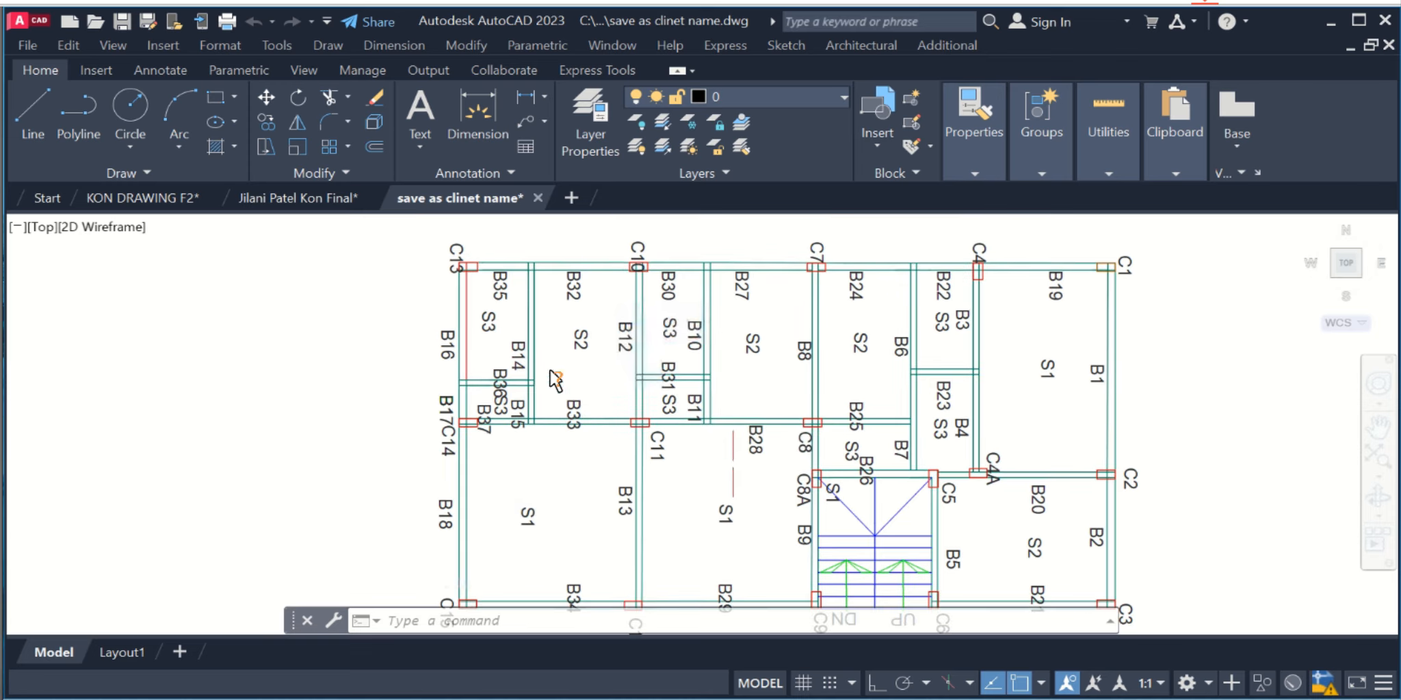
{"action": "scroll", "coordinate": [457, 267], "scroll_direction": "up", "scroll_amount": 6}
{"action": "scroll", "coordinate": [494, 353], "scroll_direction": "up", "scroll_amount": 5}
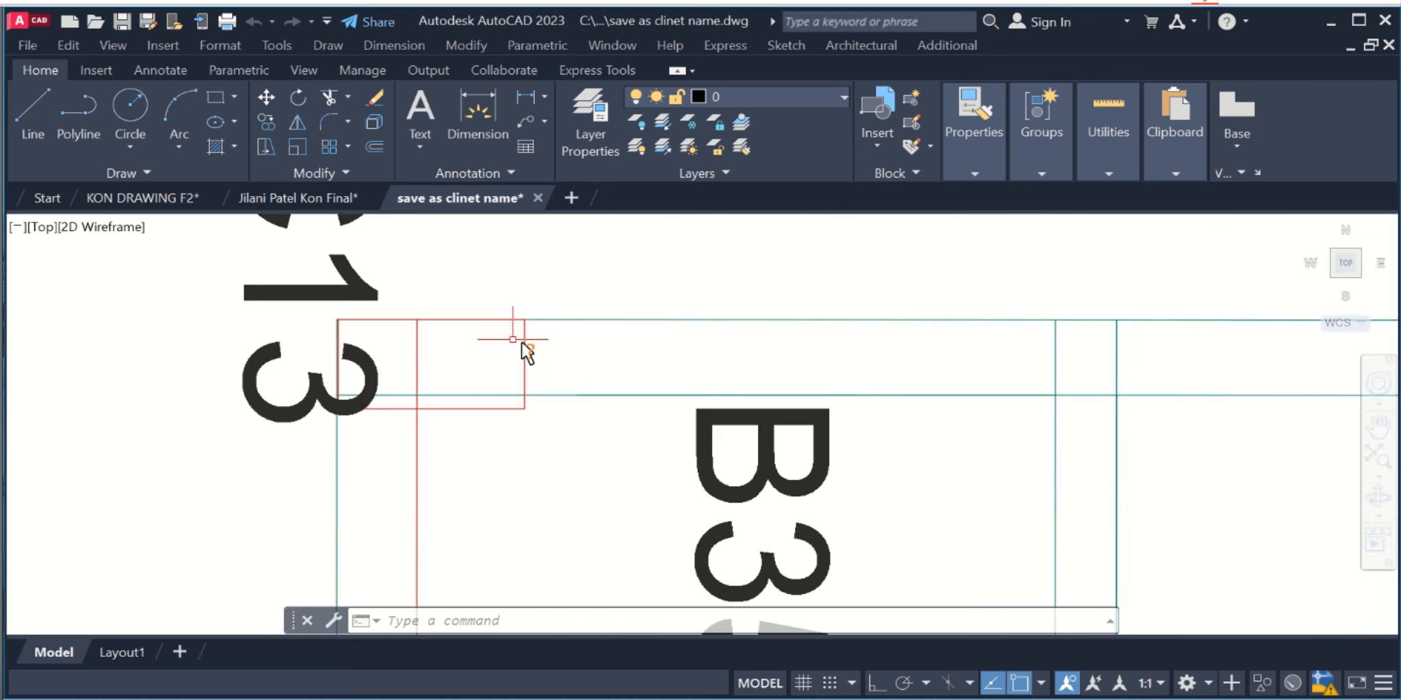
{"action": "left_click", "coordinate": [522, 360]}
{"action": "left_click", "coordinate": [523, 364]}
{"action": "key", "text": "Escape"}
{"action": "left_click", "coordinate": [501, 410]}
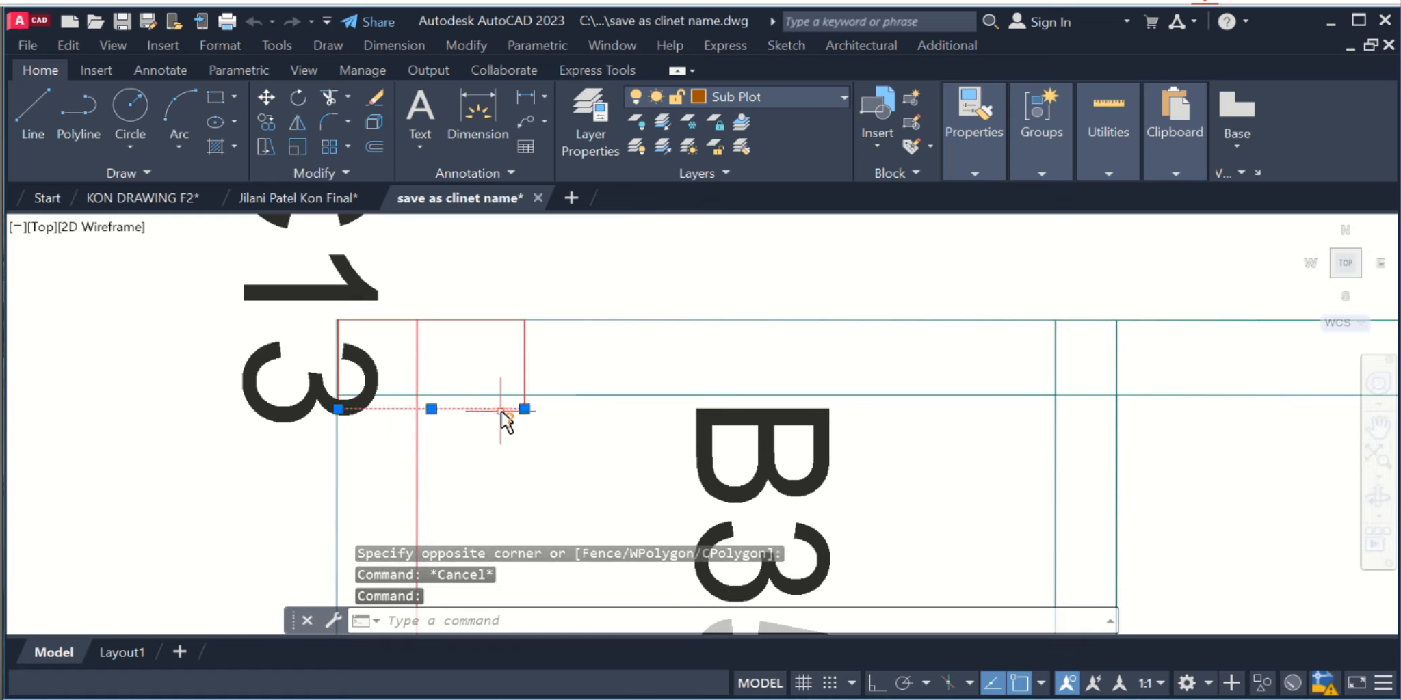
{"action": "key", "text": "Escape"}
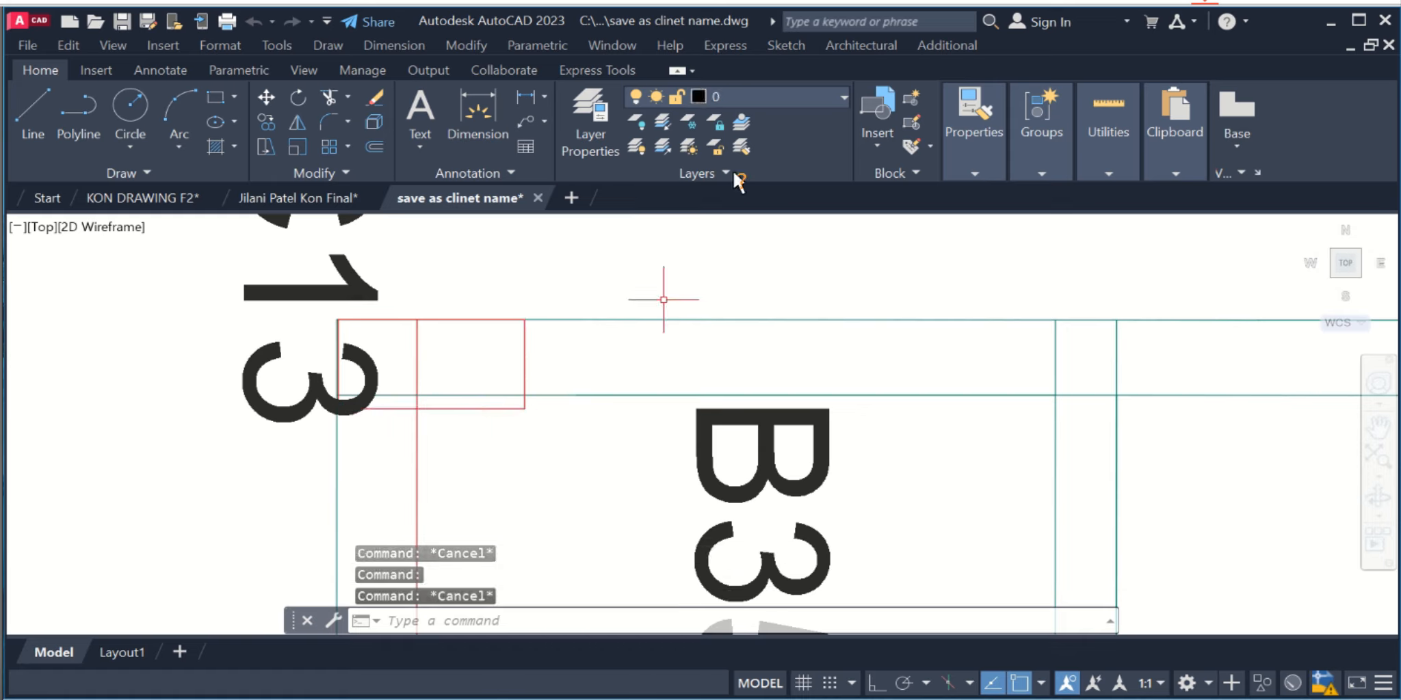
Isolate the layer of the column outlines with Layer Isolate, using the right edge of column C13.
{"action": "left_click", "coordinate": [941, 45]}
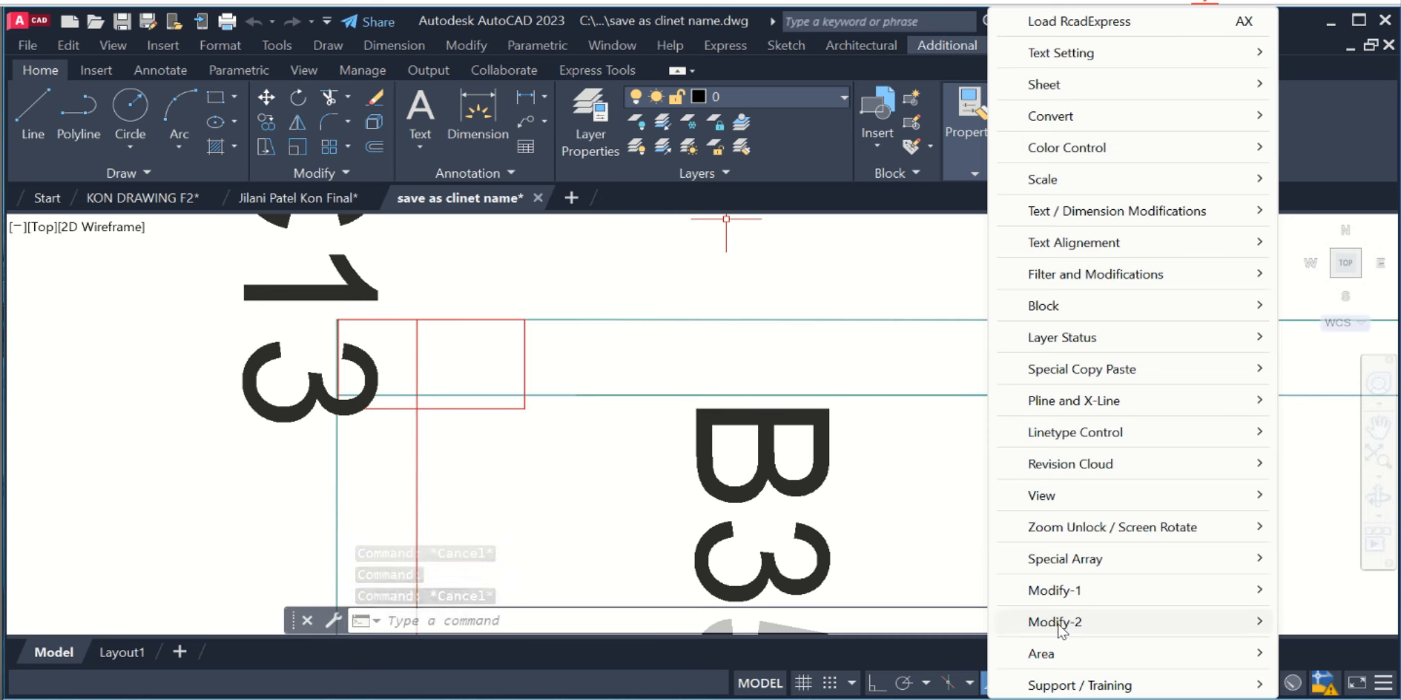
{"action": "mouse_move", "coordinate": [1059, 625]}
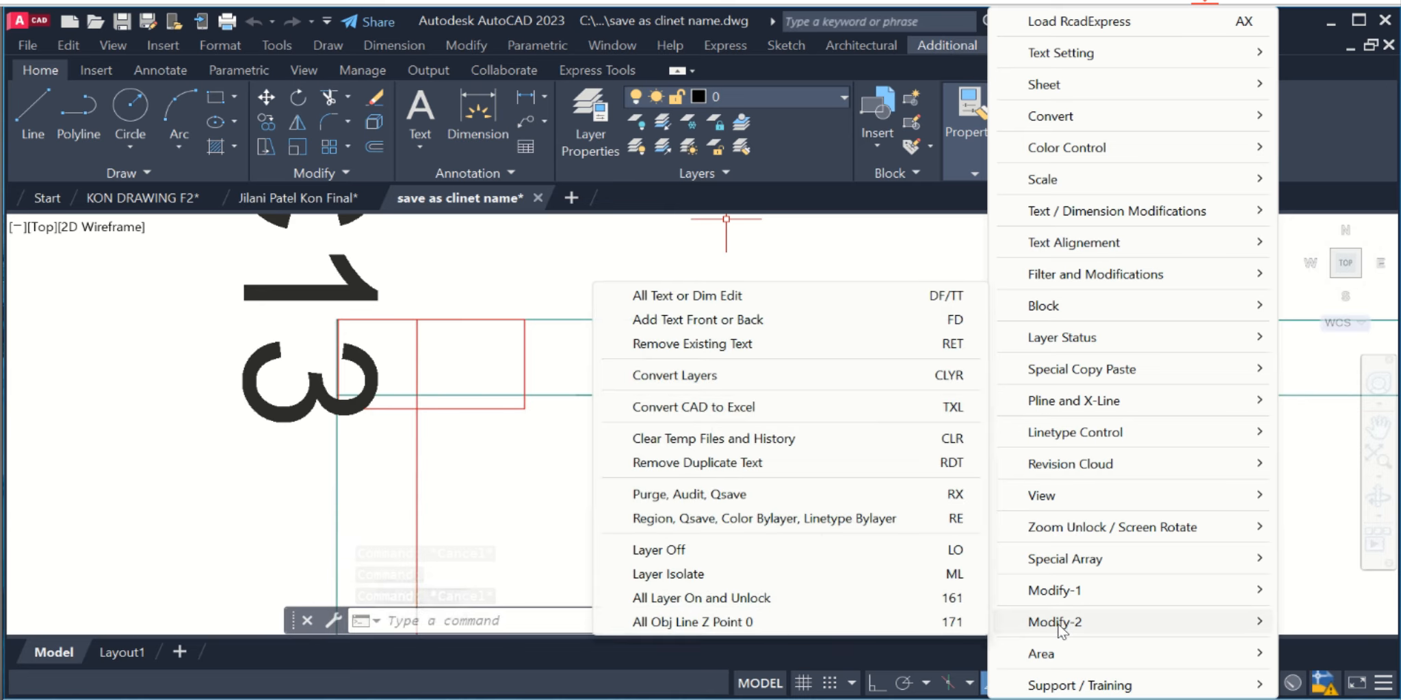
{"action": "left_click", "coordinate": [744, 577]}
{"action": "left_click", "coordinate": [525, 361]}
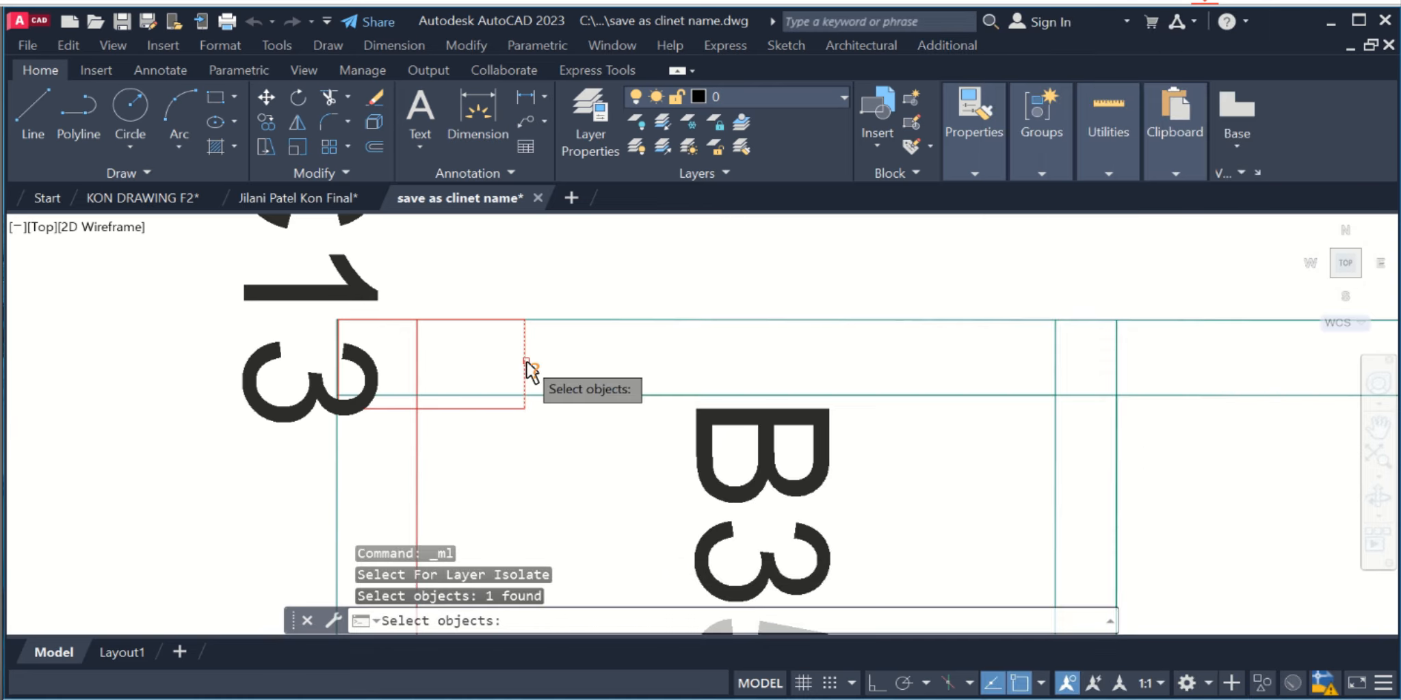
{"action": "key", "text": "Return"}
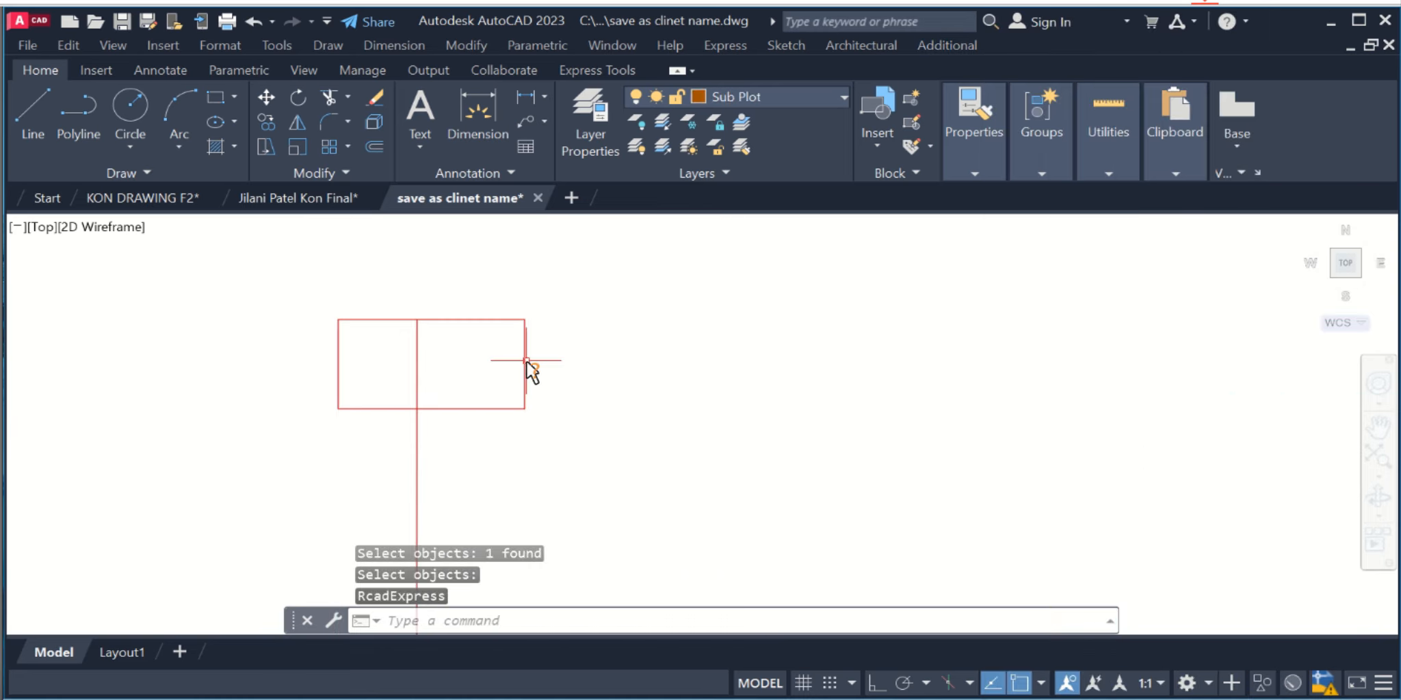
Erase the stray vertical line running down from column C13.
{"action": "left_click", "coordinate": [545, 373]}
{"action": "left_click", "coordinate": [383, 373]}
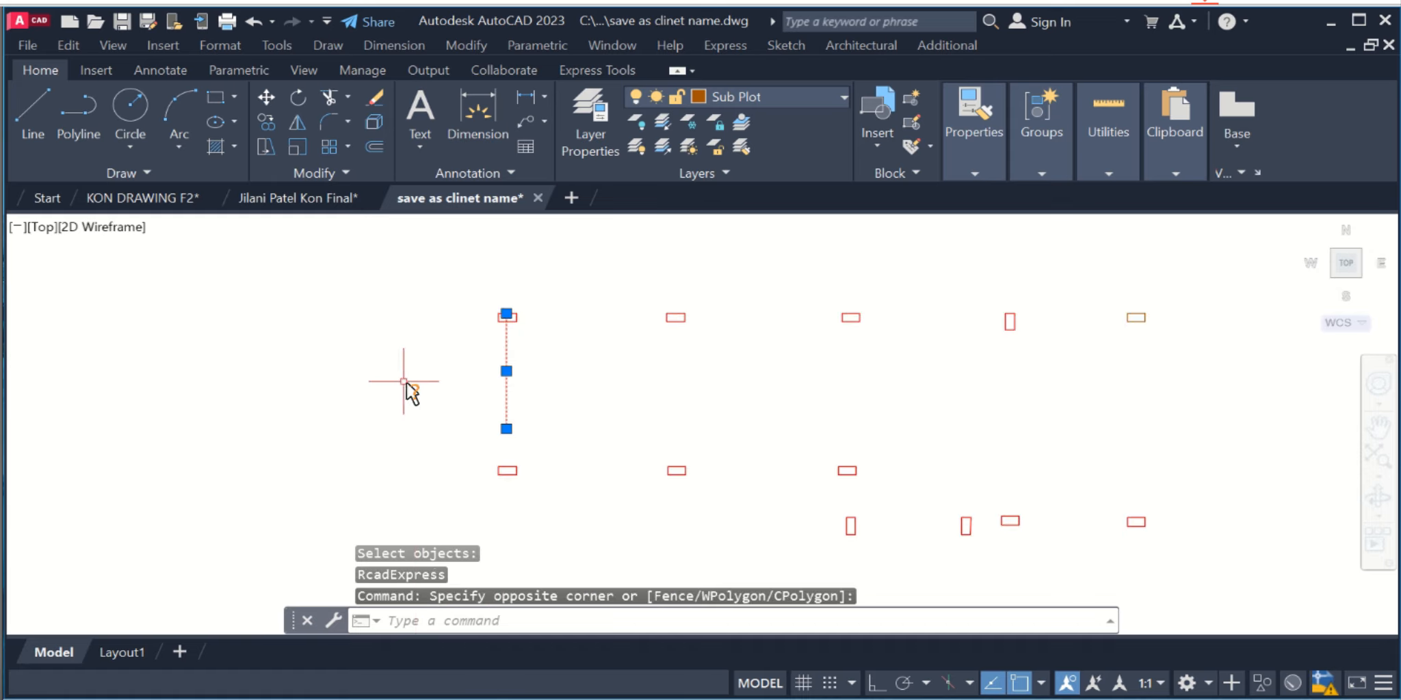
{"action": "key", "text": "Delete"}
{"action": "scroll", "coordinate": [541, 380], "scroll_direction": "down", "scroll_amount": 4}
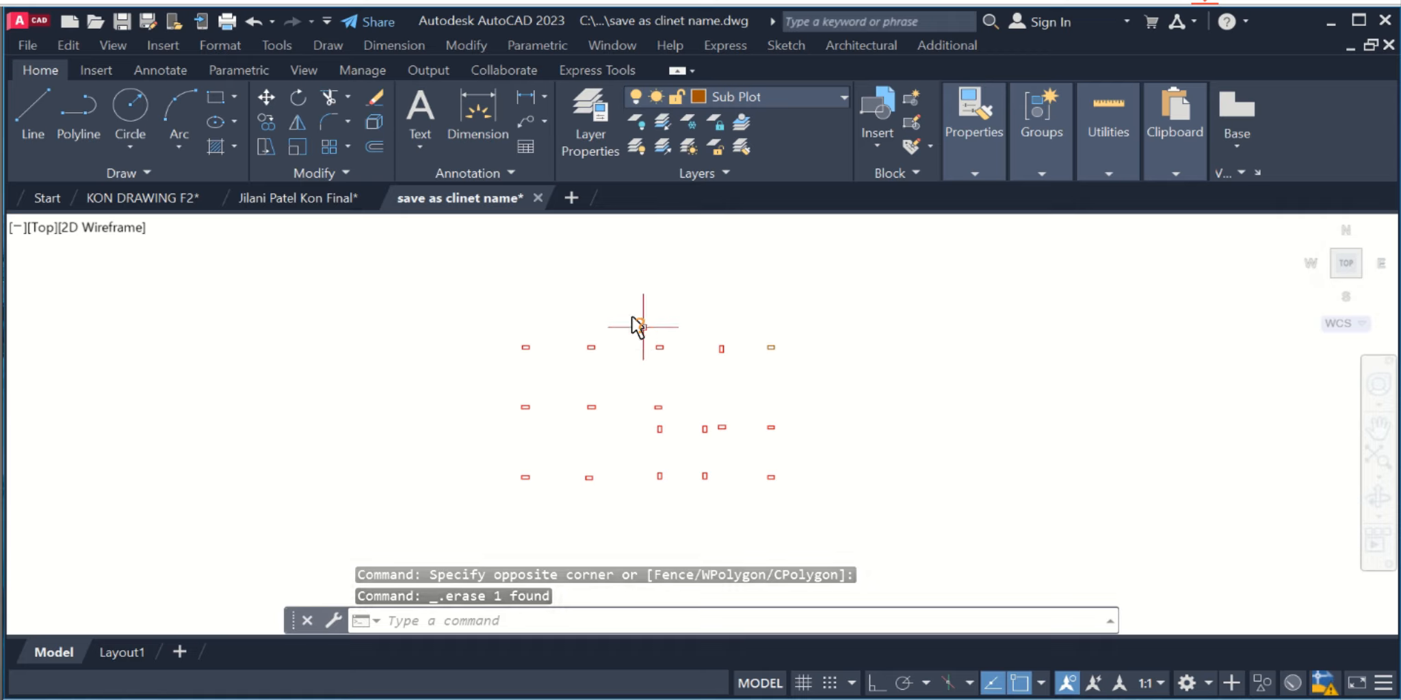
{"action": "key", "text": "Escape"}
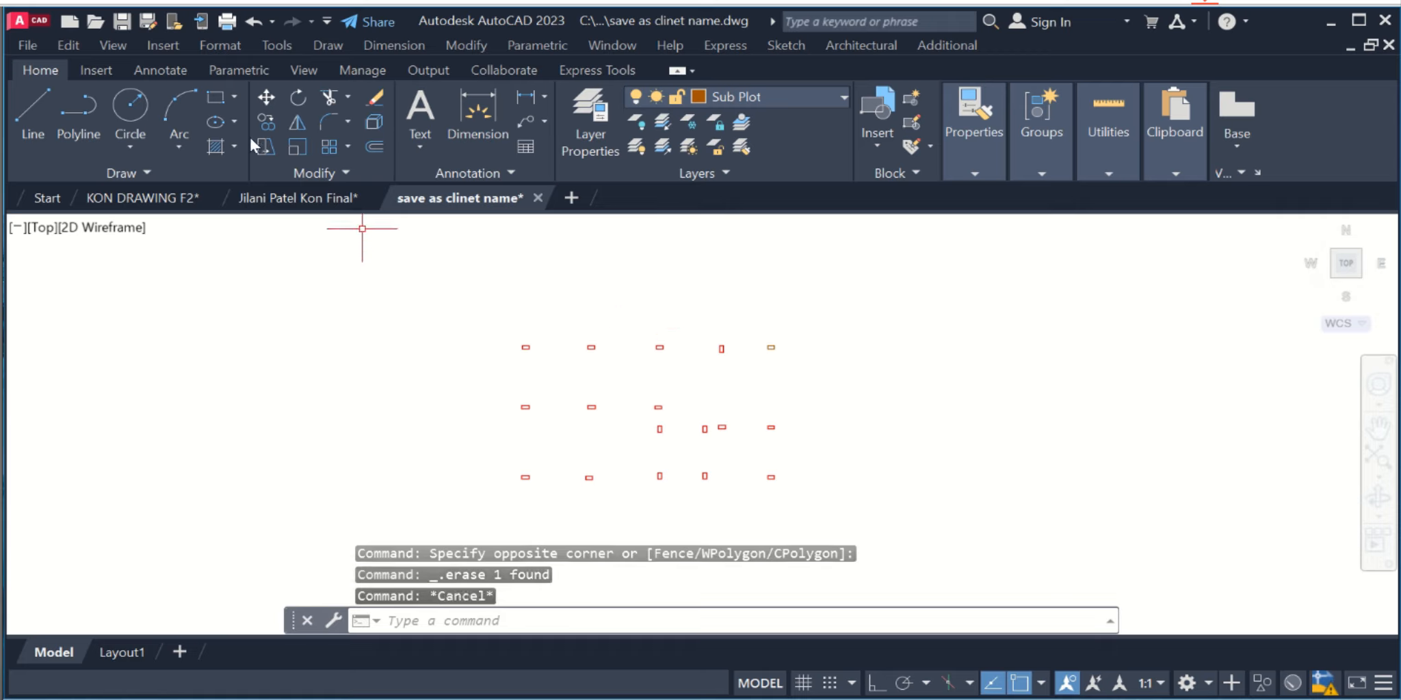
Draw a rectangle enclosing all the columns.
{"action": "left_click", "coordinate": [217, 104]}
{"action": "left_click", "coordinate": [400, 292]}
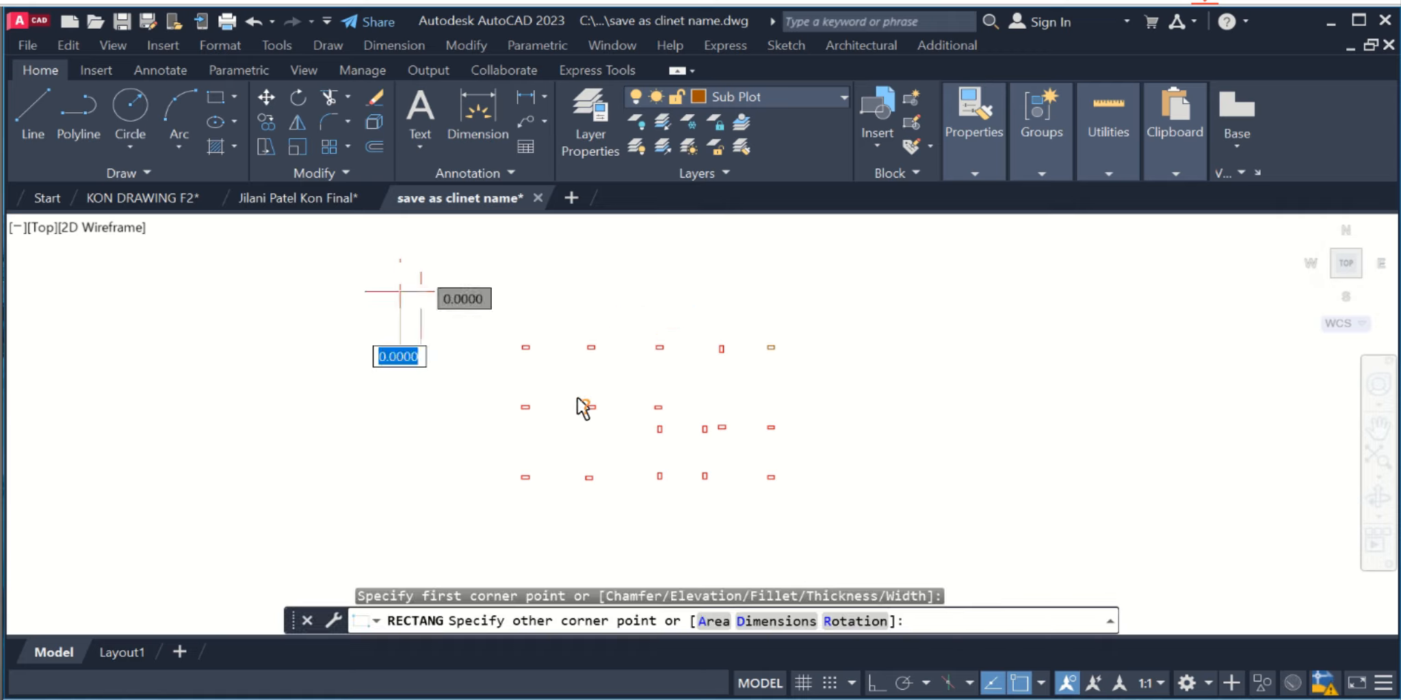
{"action": "left_click", "coordinate": [863, 535]}
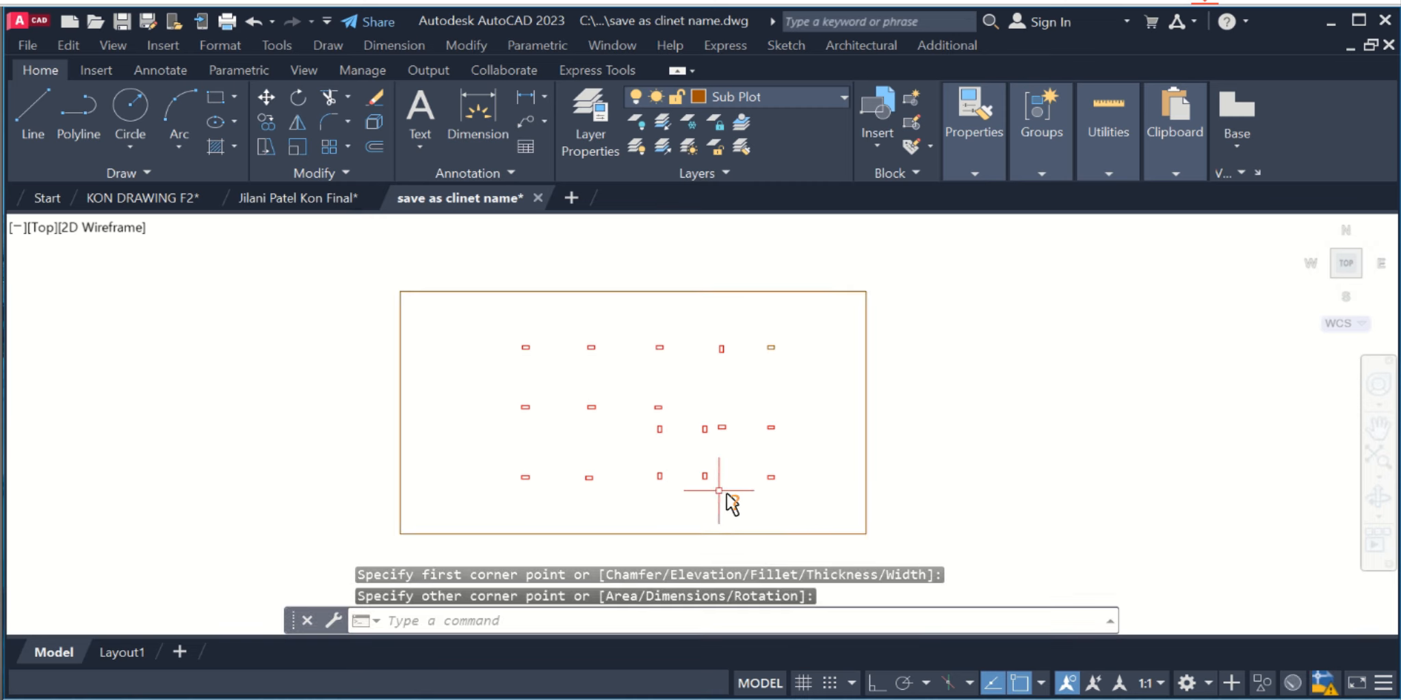
Convert the rectangle and all columns into a block named asdfasdfasdf with its base point near the middle of the columns.
{"action": "left_click", "coordinate": [897, 541]}
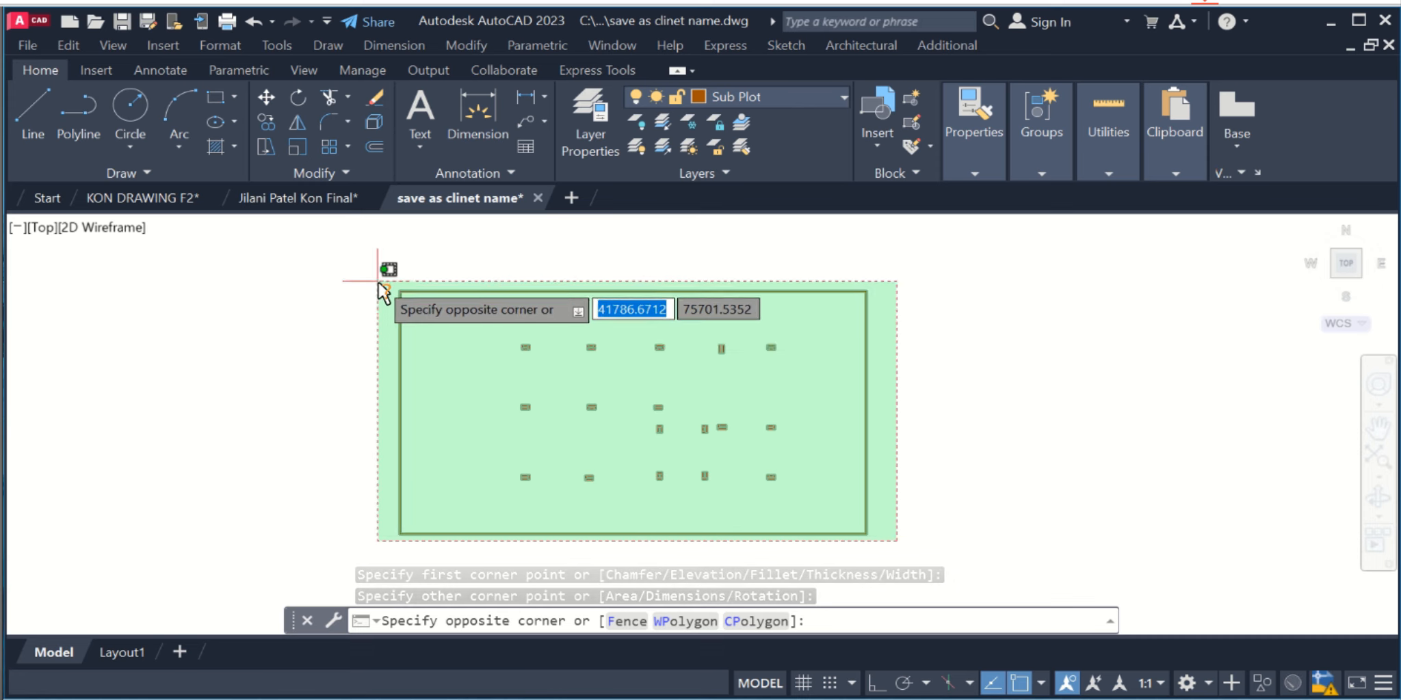
{"action": "left_click", "coordinate": [379, 281]}
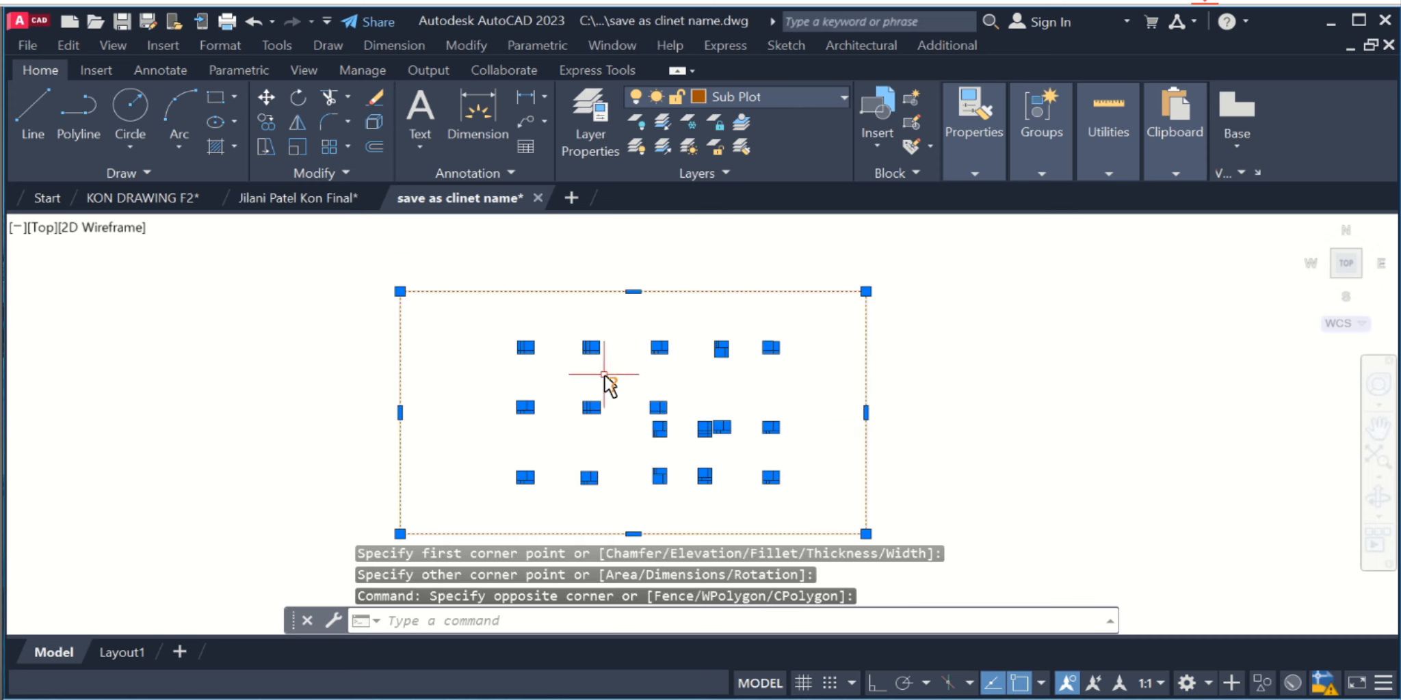
{"action": "type", "text": "bloc"}
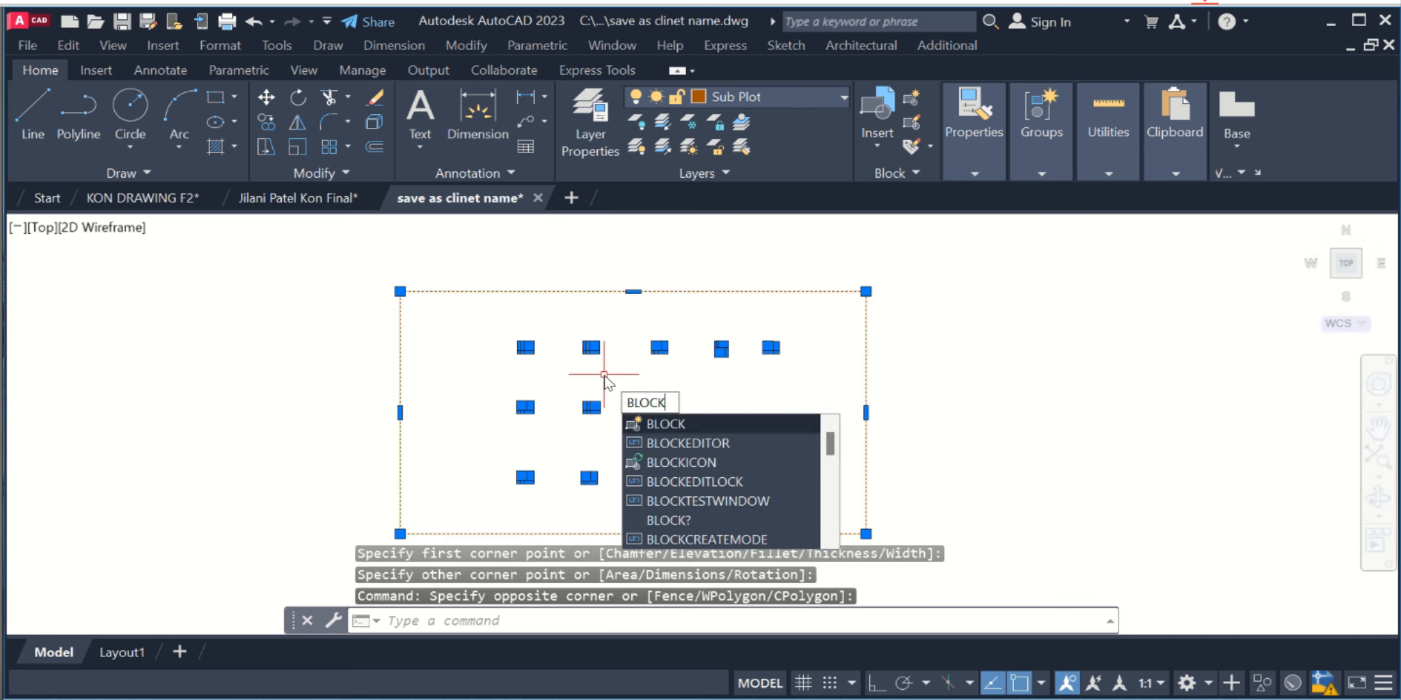
{"action": "left_click", "coordinate": [670, 423]}
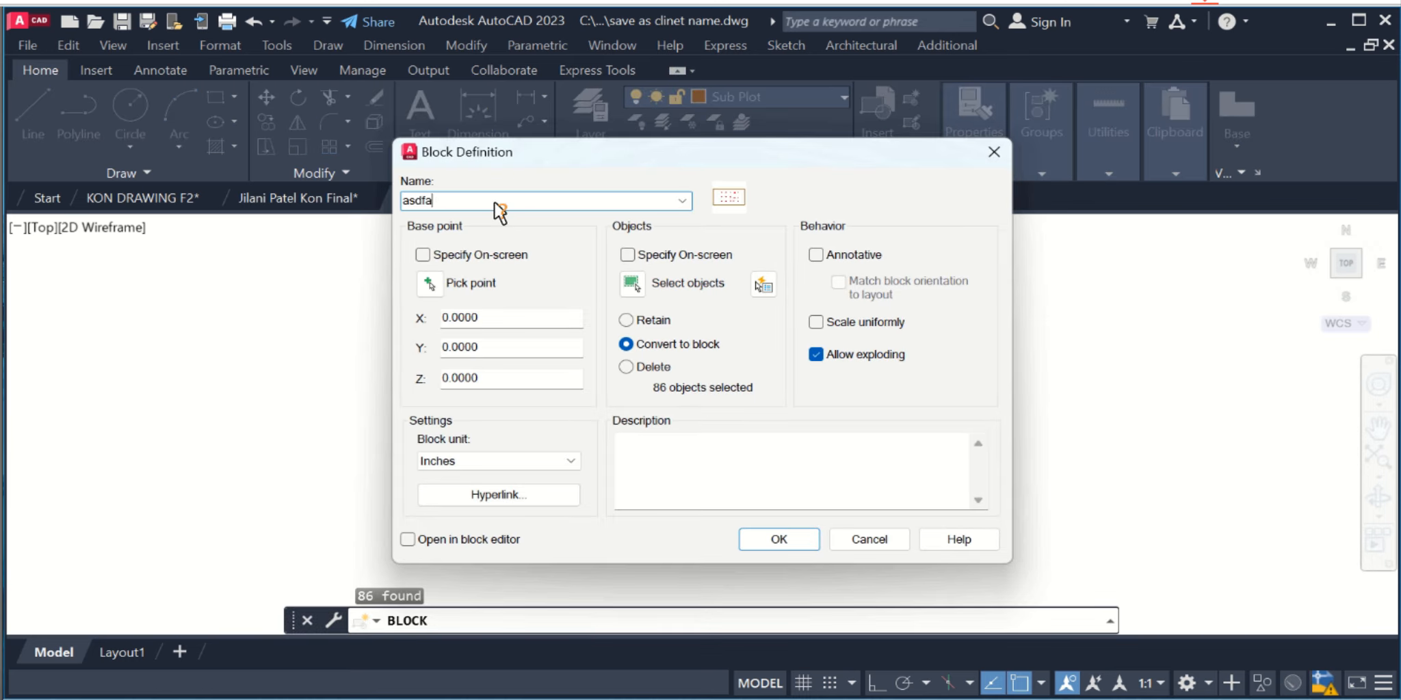
{"action": "left_click", "coordinate": [429, 284]}
{"action": "left_click", "coordinate": [615, 400]}
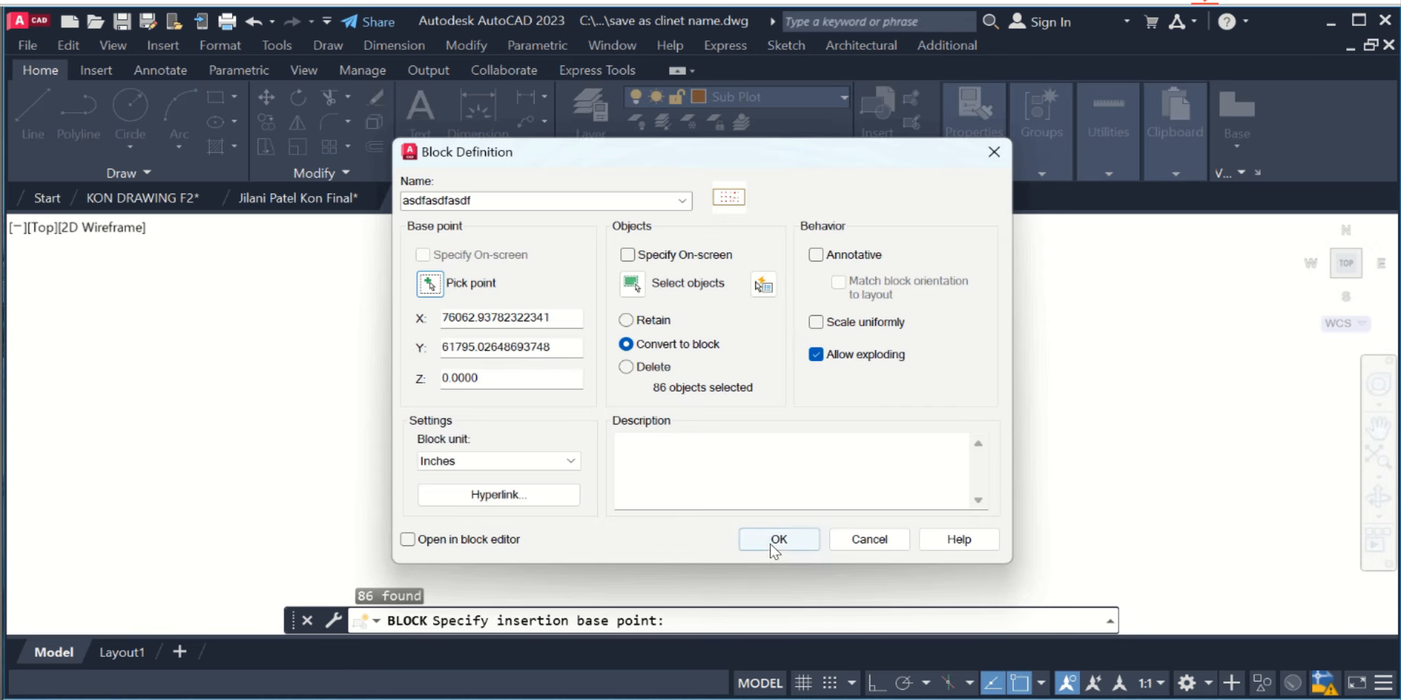
{"action": "left_click", "coordinate": [778, 540]}
Try erasing the block of columns and its enclosing rectangle, and undo the erase.
{"action": "left_click", "coordinate": [776, 482]}
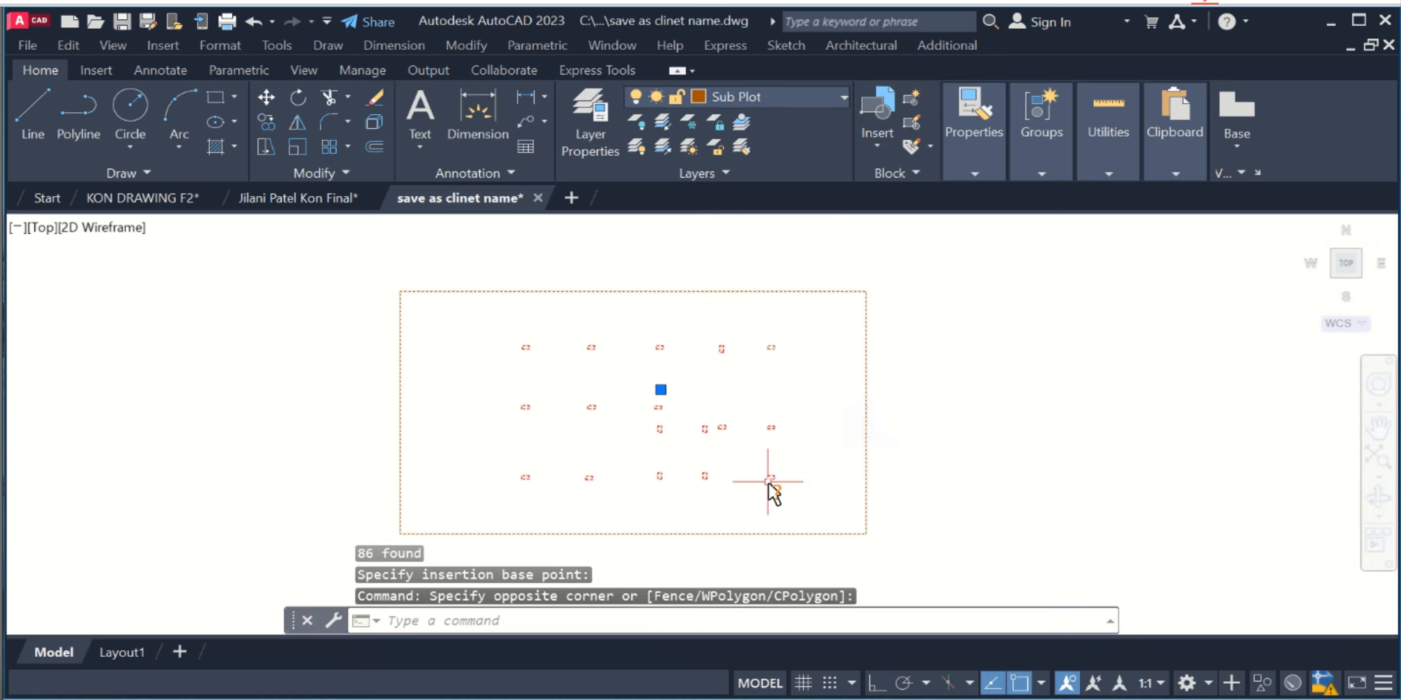
{"action": "left_click", "coordinate": [906, 478]}
{"action": "type", "text": "E"}
{"action": "key", "text": "Return"}
{"action": "key", "text": "ctrl+z"}
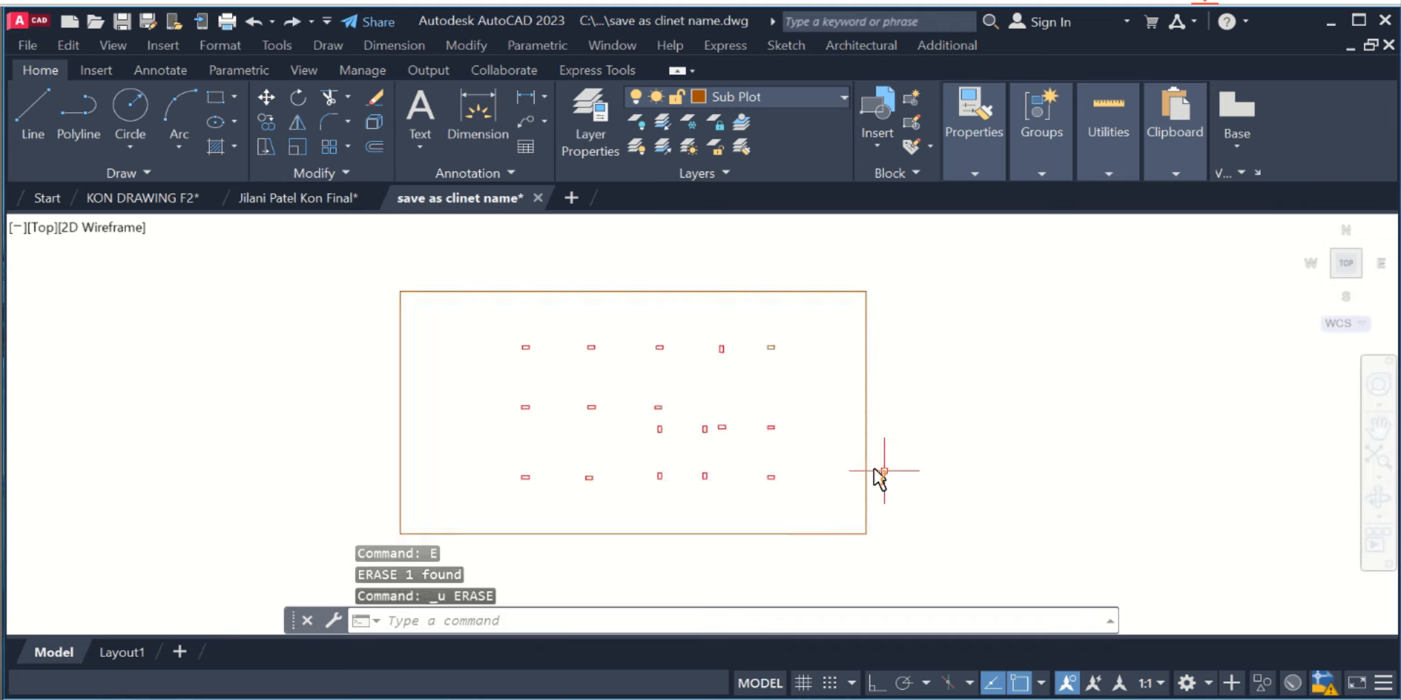
Create polyline boundaries with island detection from an internal point between the columns inside the rectangle.
{"action": "type", "text": "bo"}
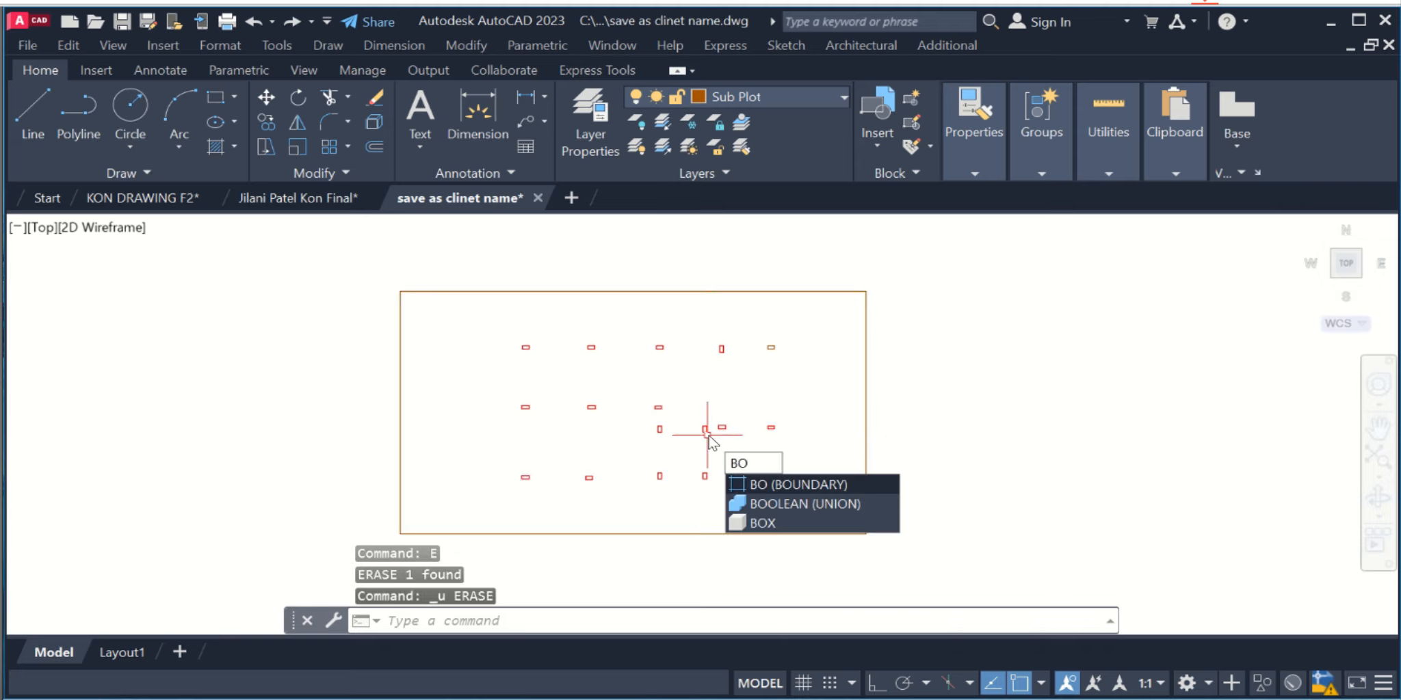
{"action": "key", "text": "Return"}
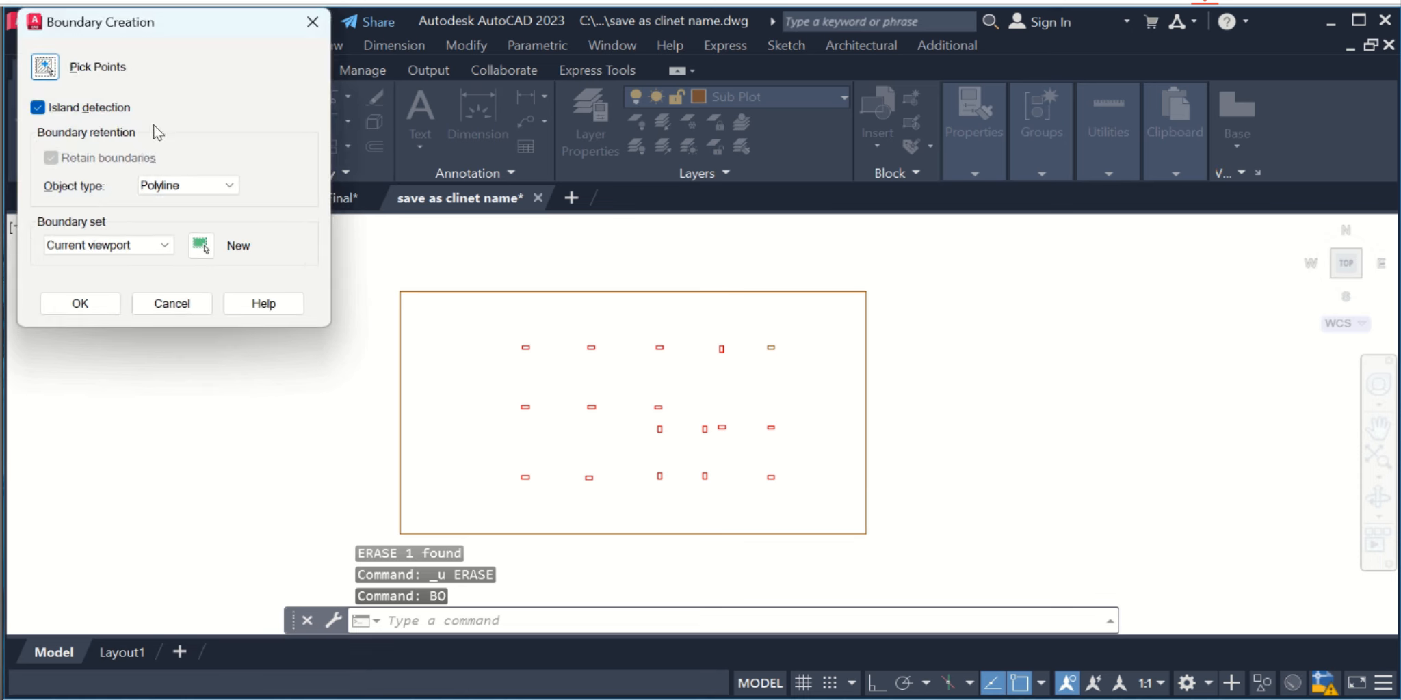
{"action": "left_click", "coordinate": [52, 71]}
{"action": "left_click", "coordinate": [752, 420]}
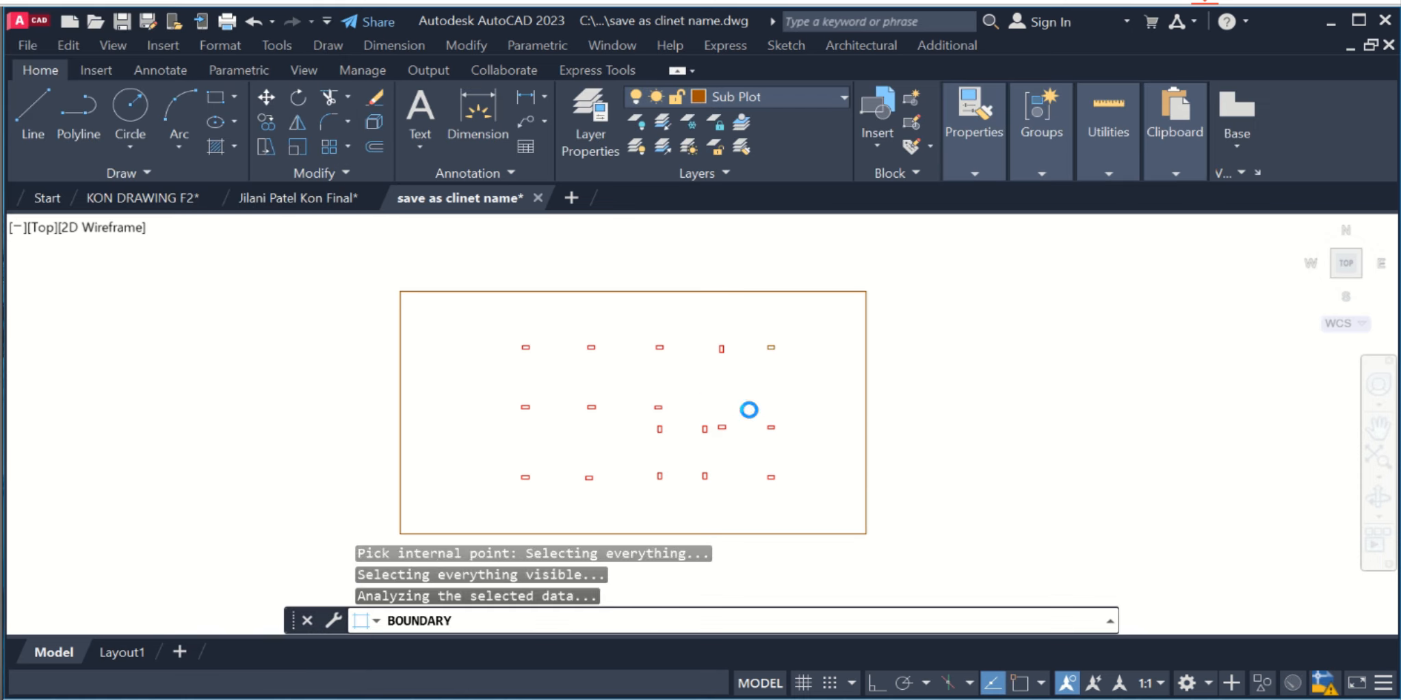
{"action": "key", "text": "Return"}
Erase the old column block together with the outer boundary polyline, keeping the new column polylines.
{"action": "left_click", "coordinate": [888, 422]}
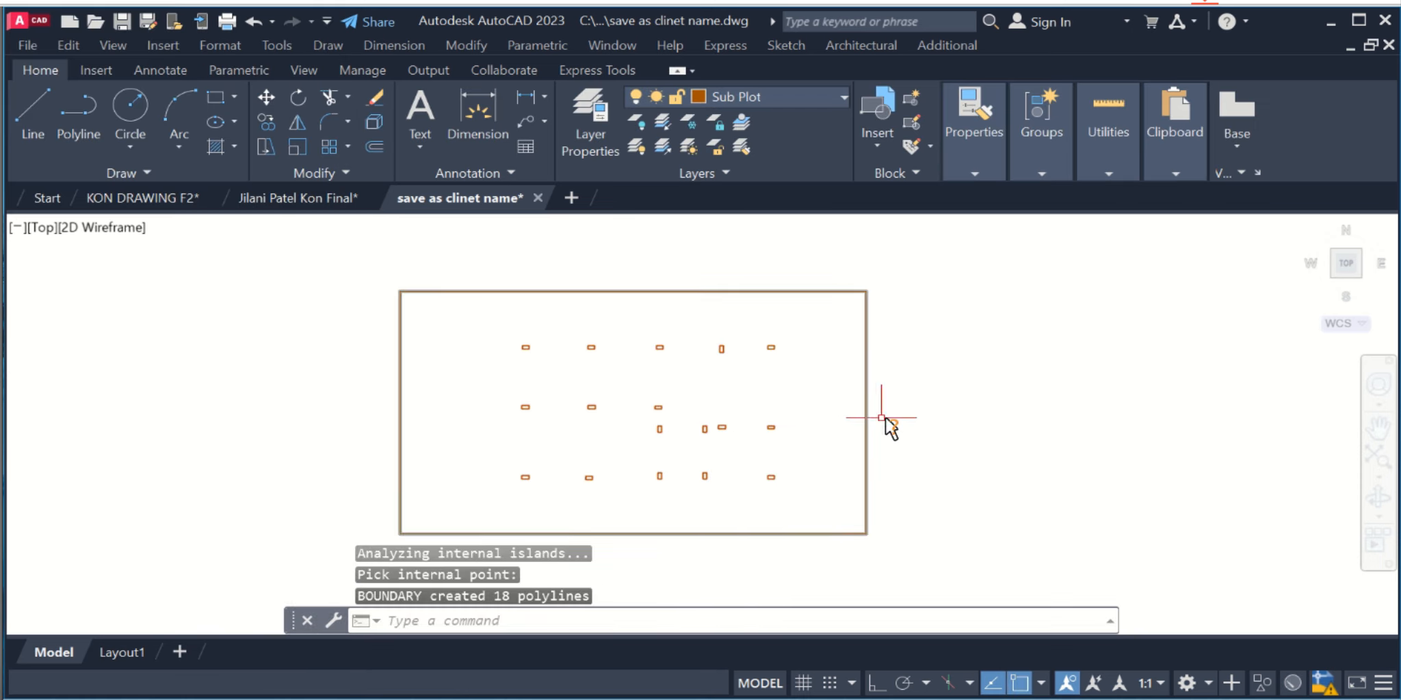
{"action": "left_click", "coordinate": [850, 447]}
{"action": "type", "text": "e"}
{"action": "key", "text": "Return"}
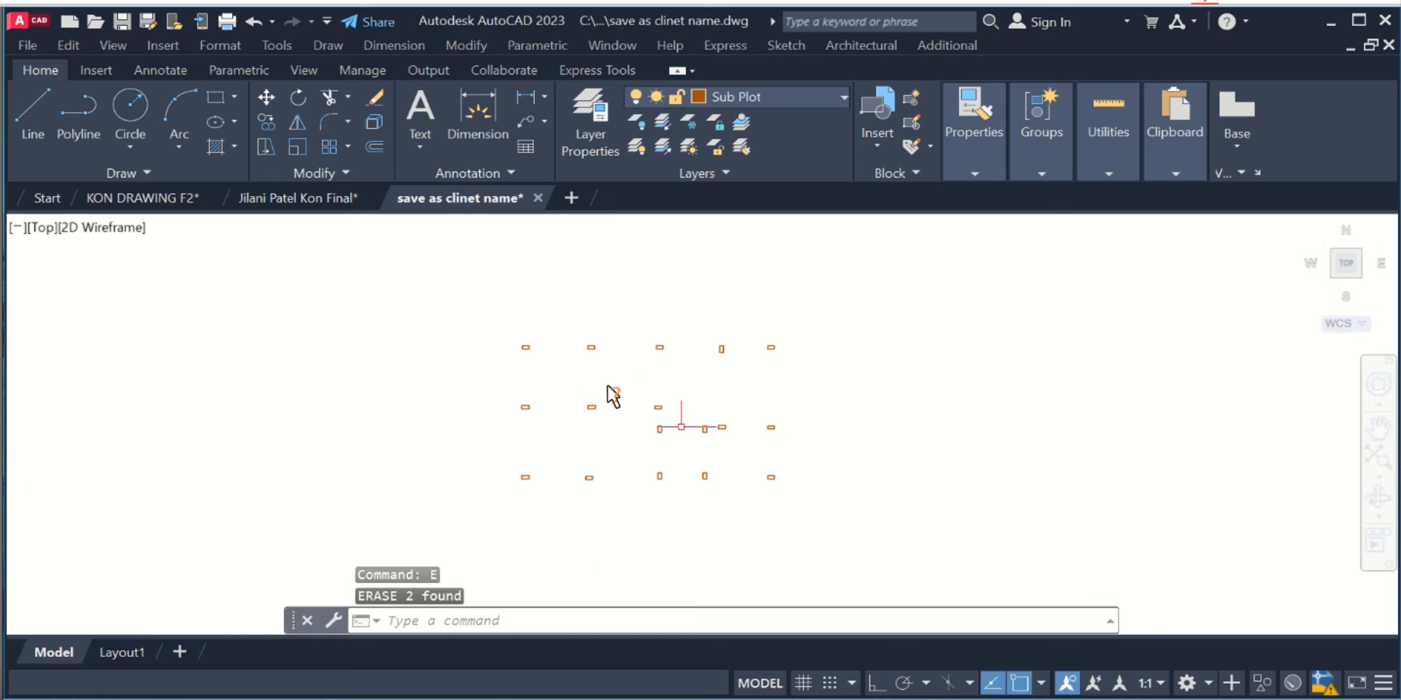
Check whether the outline of the top-left column is a single closed polyline.
{"action": "scroll", "coordinate": [545, 349], "scroll_direction": "up", "scroll_amount": 3}
{"action": "scroll", "coordinate": [533, 348], "scroll_direction": "up", "scroll_amount": 4}
{"action": "left_click", "coordinate": [503, 319]}
{"action": "left_click", "coordinate": [440, 348]}
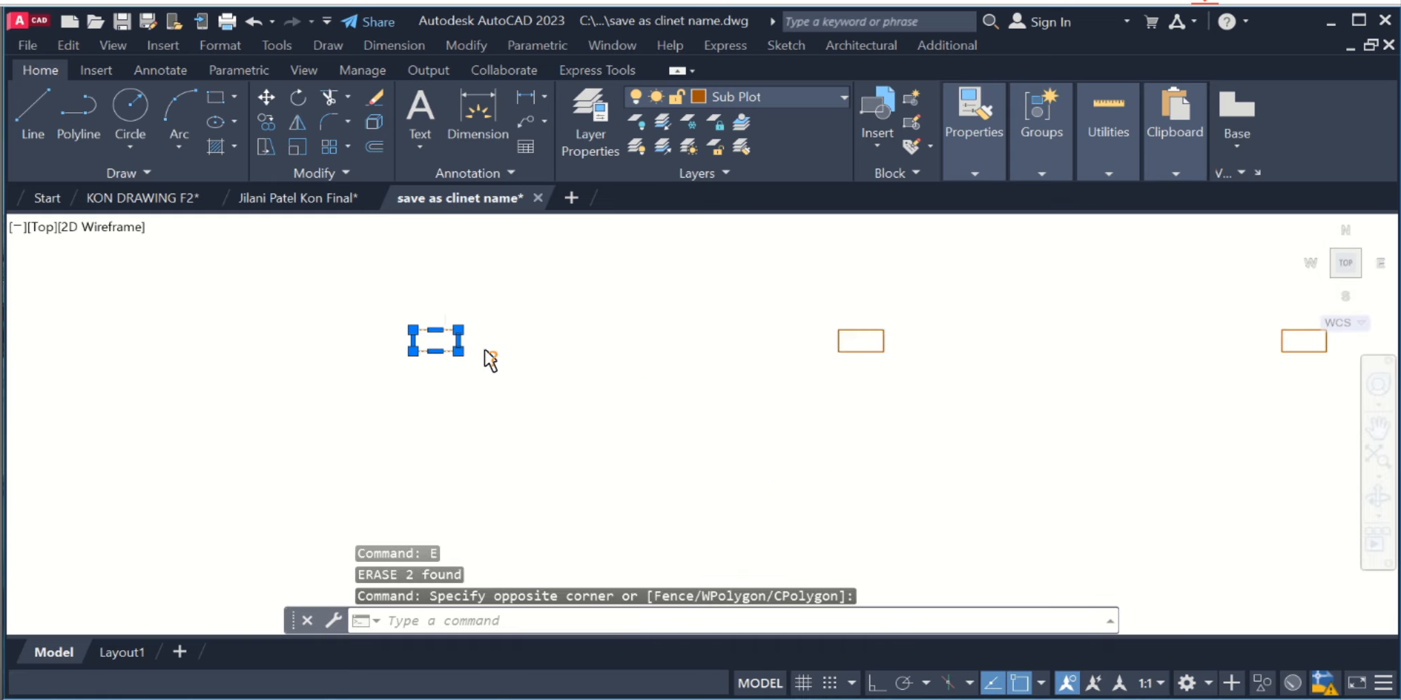
{"action": "key", "text": "Escape"}
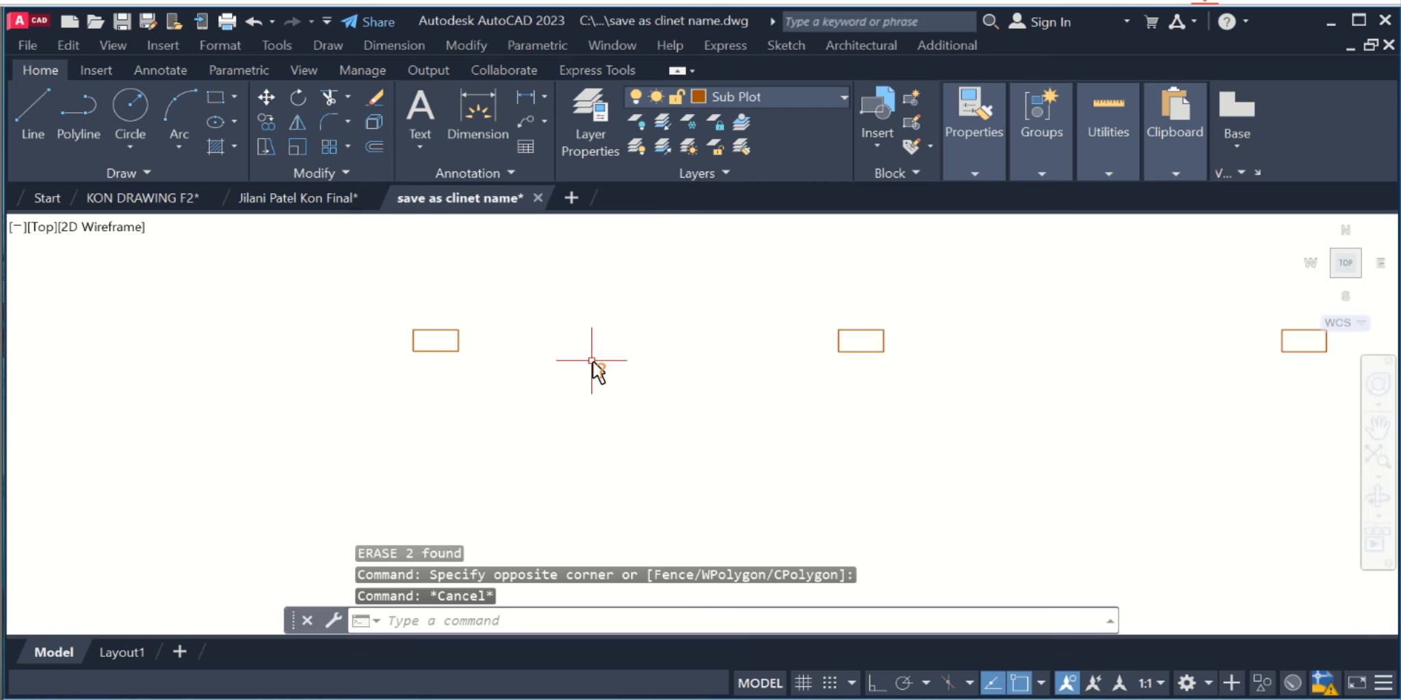
Turn on and unlock all layers with the All Layer On and Unlock tool.
{"action": "left_click", "coordinate": [950, 46]}
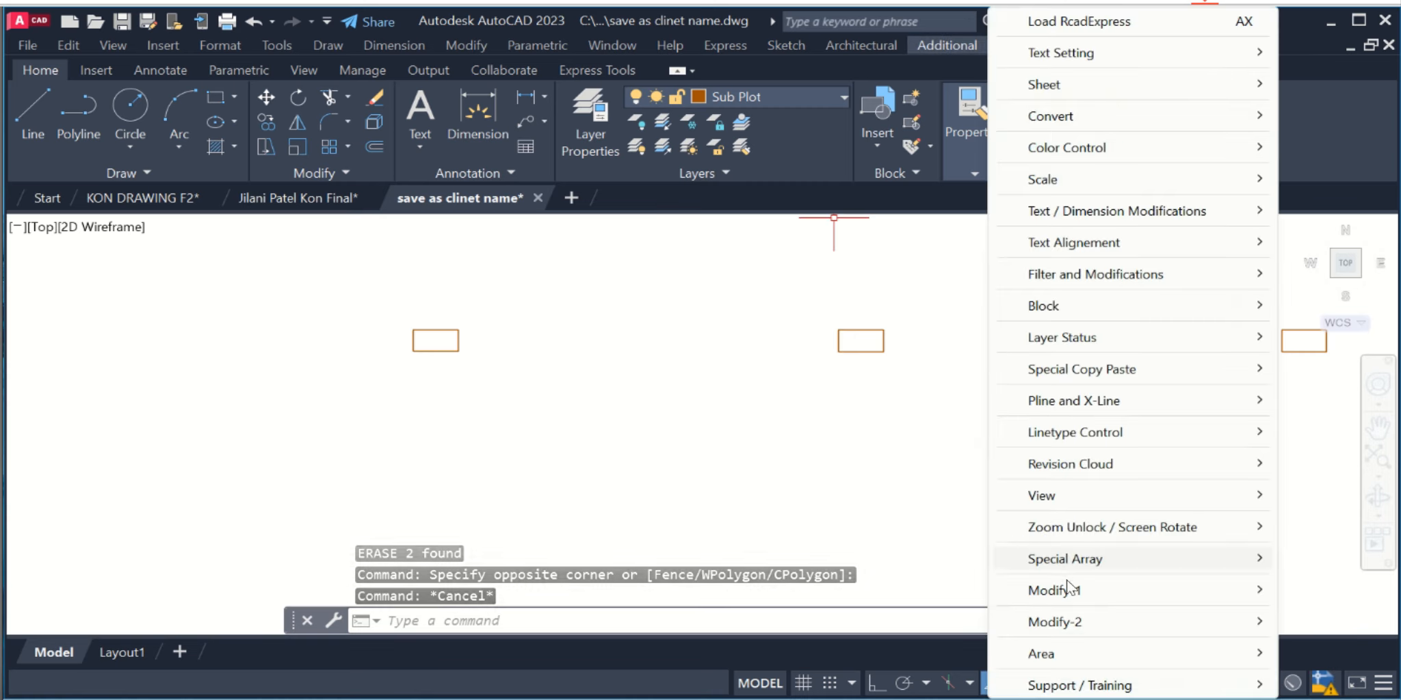
{"action": "mouse_move", "coordinate": [1079, 625]}
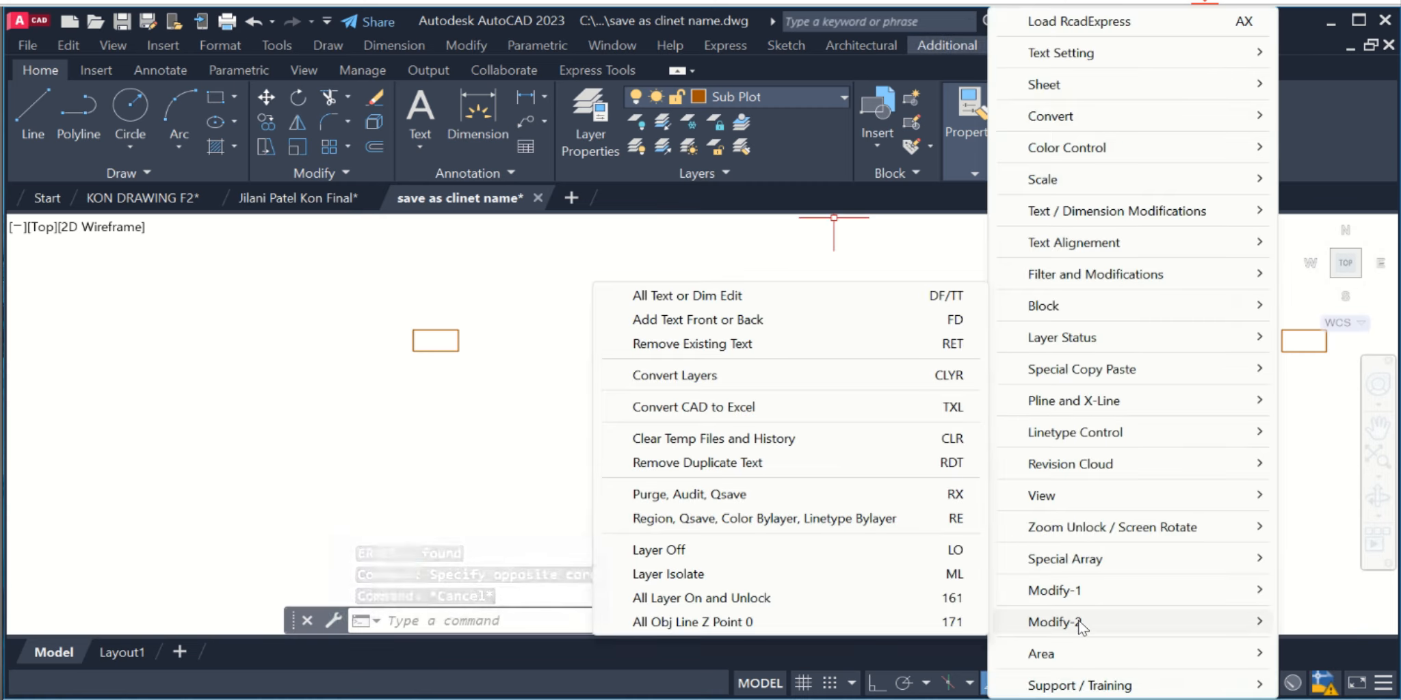
{"action": "left_click", "coordinate": [807, 599]}
{"action": "scroll", "coordinate": [704, 340], "scroll_direction": "down", "scroll_amount": 2}
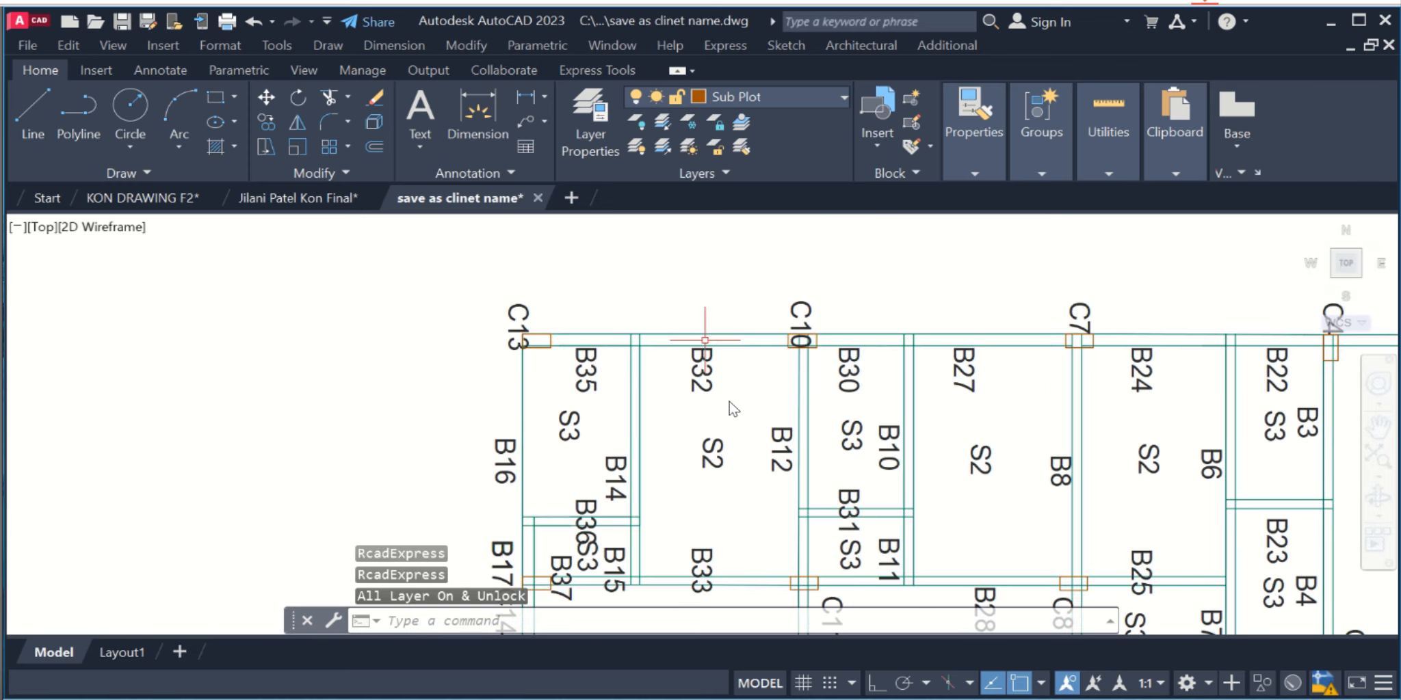
Examine the whole floor plan, checking the columns, beams and their labels from the C13–C1 row to the C15–C3 row.
{"action": "left_click", "coordinate": [704, 345]}
{"action": "left_click", "coordinate": [753, 397]}
{"action": "scroll", "coordinate": [704, 304], "scroll_direction": "down", "scroll_amount": 2}
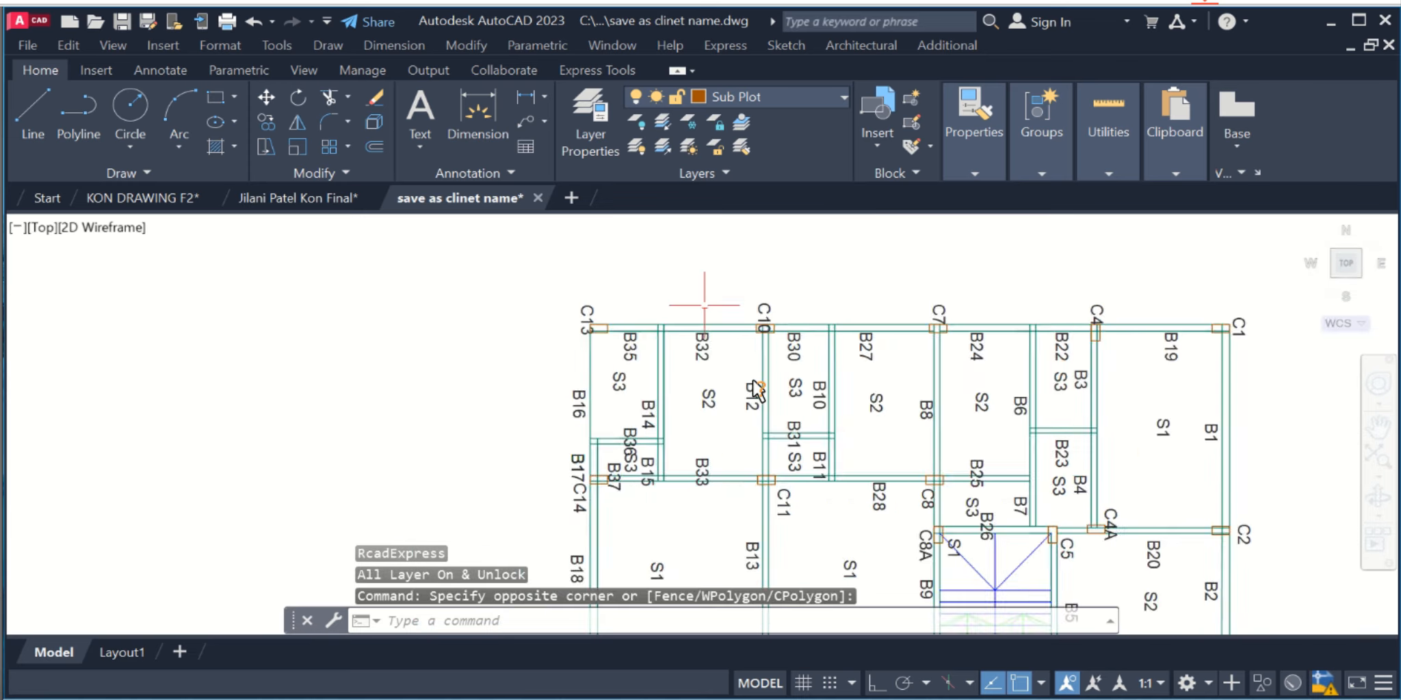
{"action": "scroll", "coordinate": [755, 390], "scroll_direction": "down", "scroll_amount": 3}
{"action": "scroll", "coordinate": [731, 458], "scroll_direction": "up", "scroll_amount": 3}
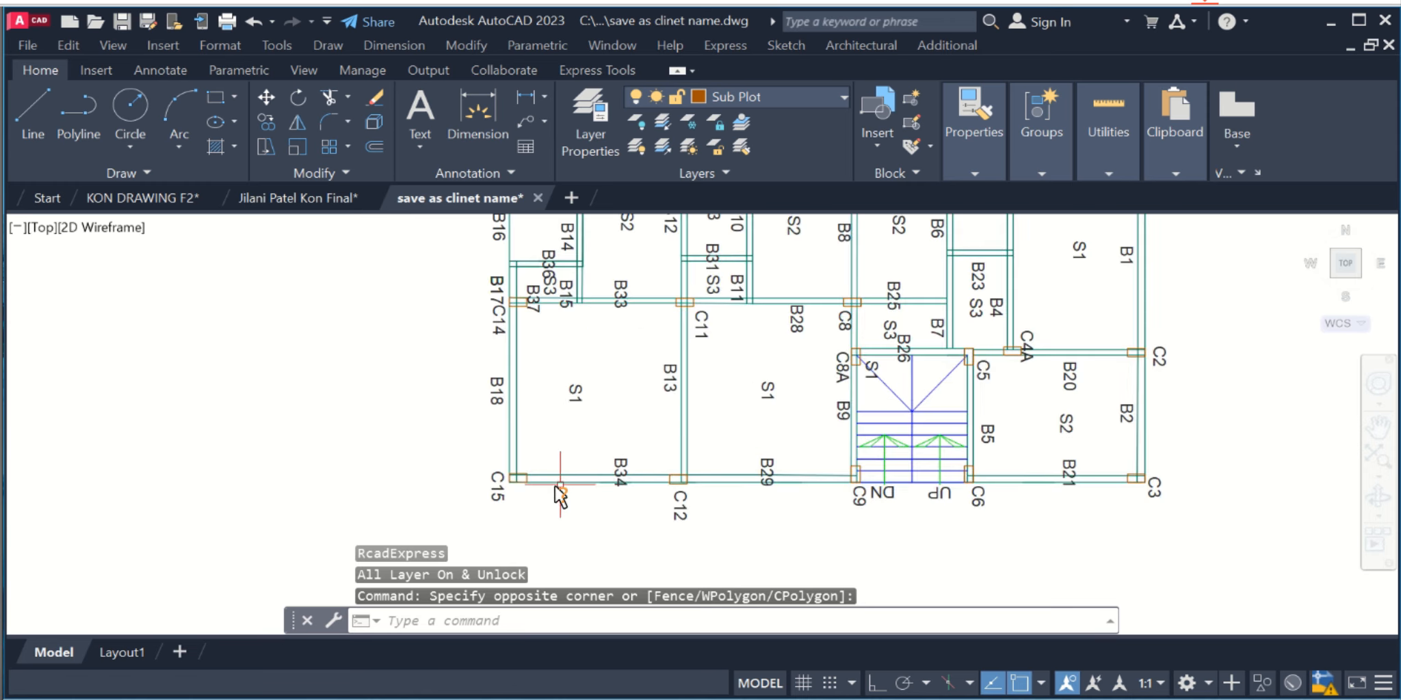
{"action": "scroll", "coordinate": [1135, 479], "scroll_direction": "down", "scroll_amount": 3}
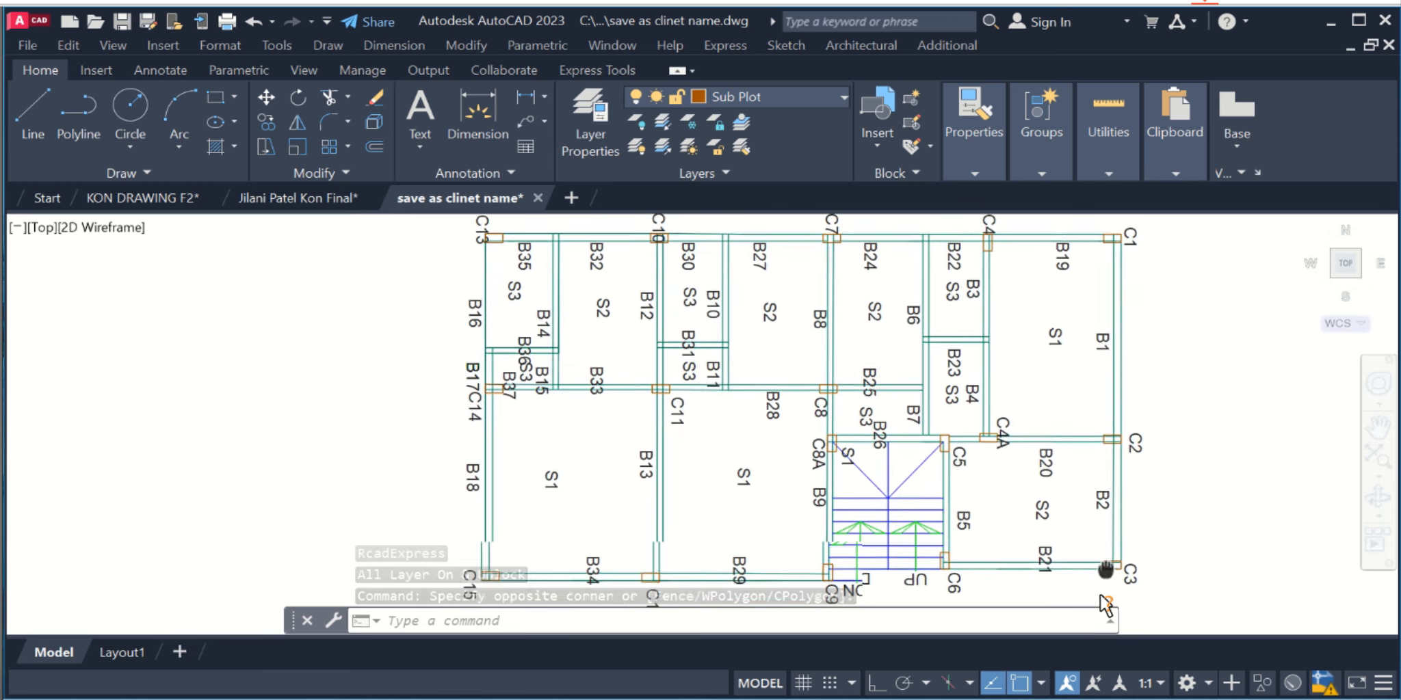
{"action": "scroll", "coordinate": [1139, 414], "scroll_direction": "up", "scroll_amount": 3}
{"action": "scroll", "coordinate": [1125, 448], "scroll_direction": "down", "scroll_amount": 3}
{"action": "scroll", "coordinate": [1116, 476], "scroll_direction": "up", "scroll_amount": 3}
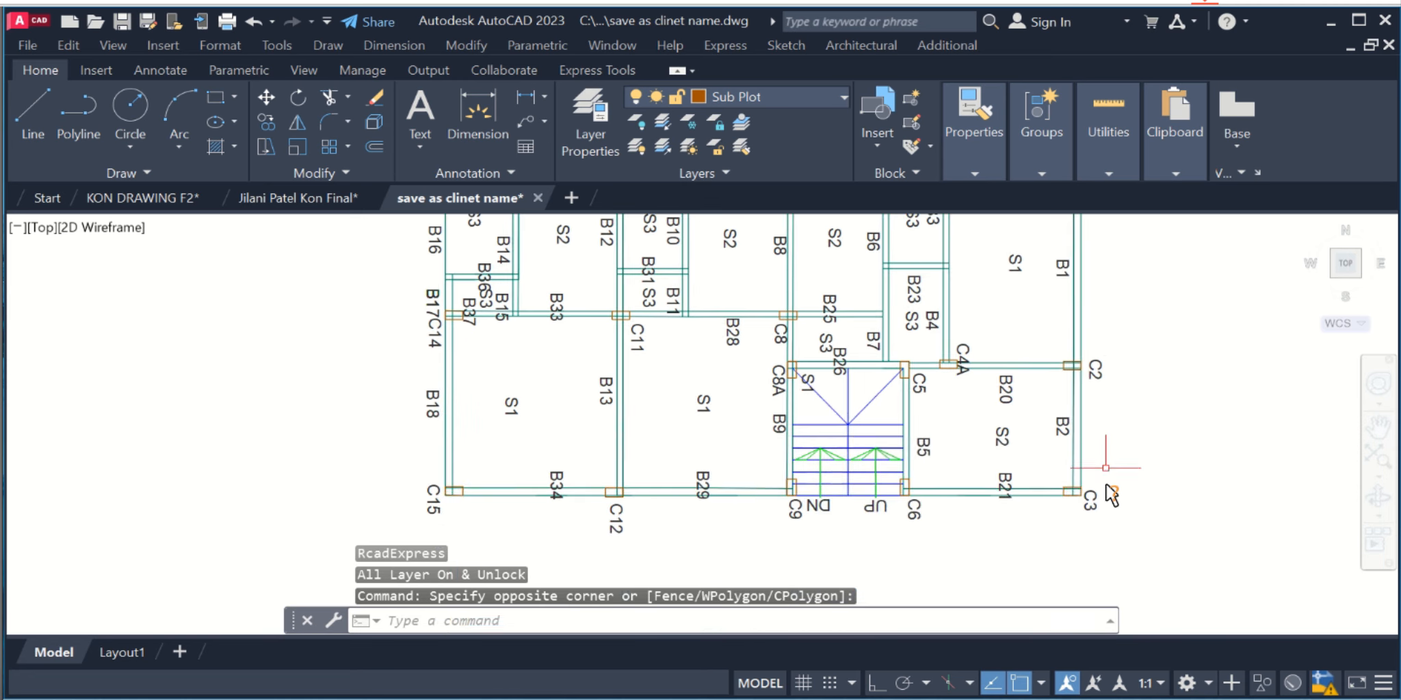
{"action": "scroll", "coordinate": [1108, 486], "scroll_direction": "down", "scroll_amount": 3}
{"action": "scroll", "coordinate": [1078, 469], "scroll_direction": "up", "scroll_amount": 3}
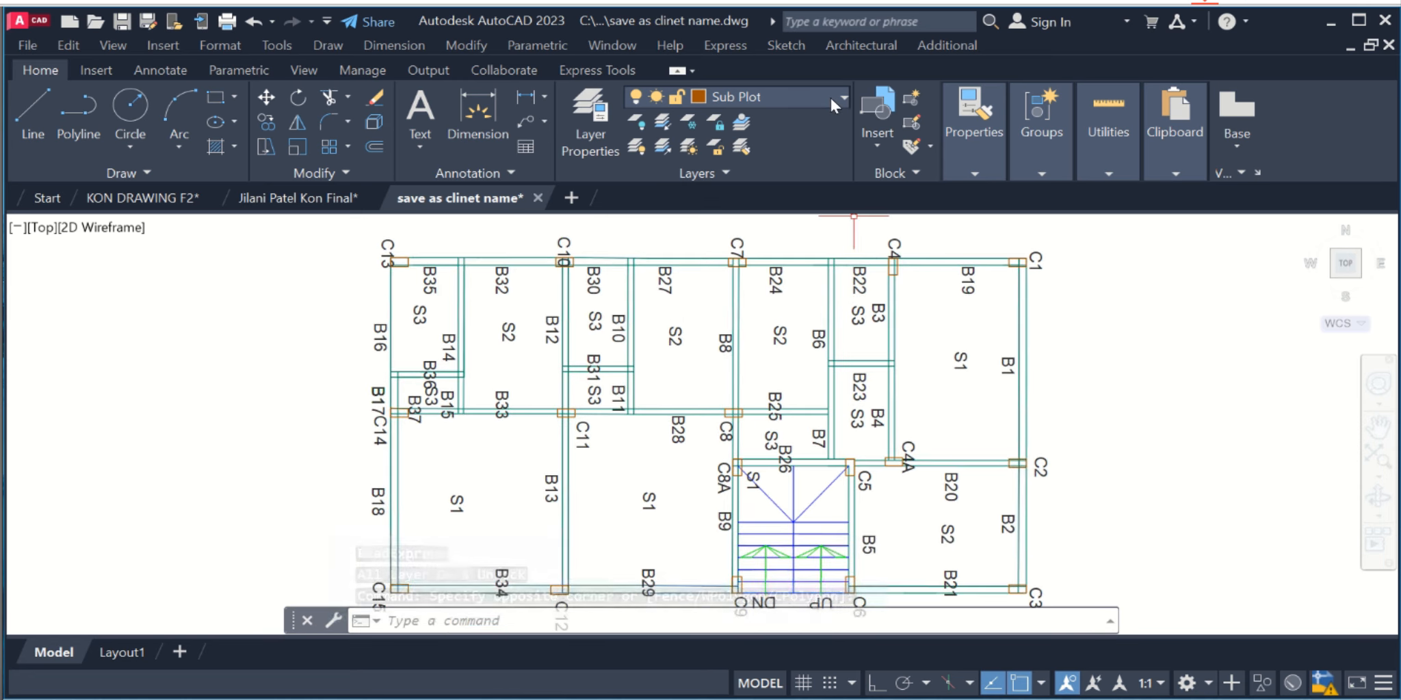
{"action": "left_click", "coordinate": [835, 46]}
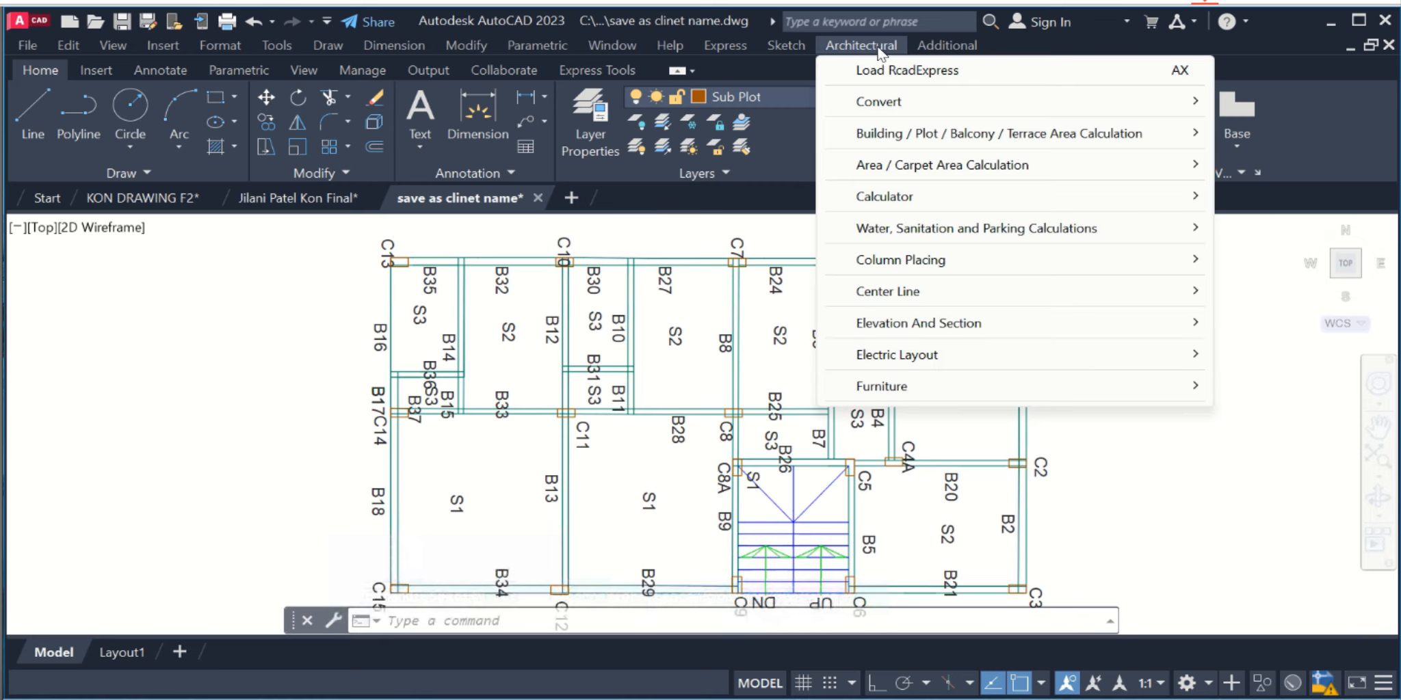
{"action": "mouse_move", "coordinate": [972, 45]}
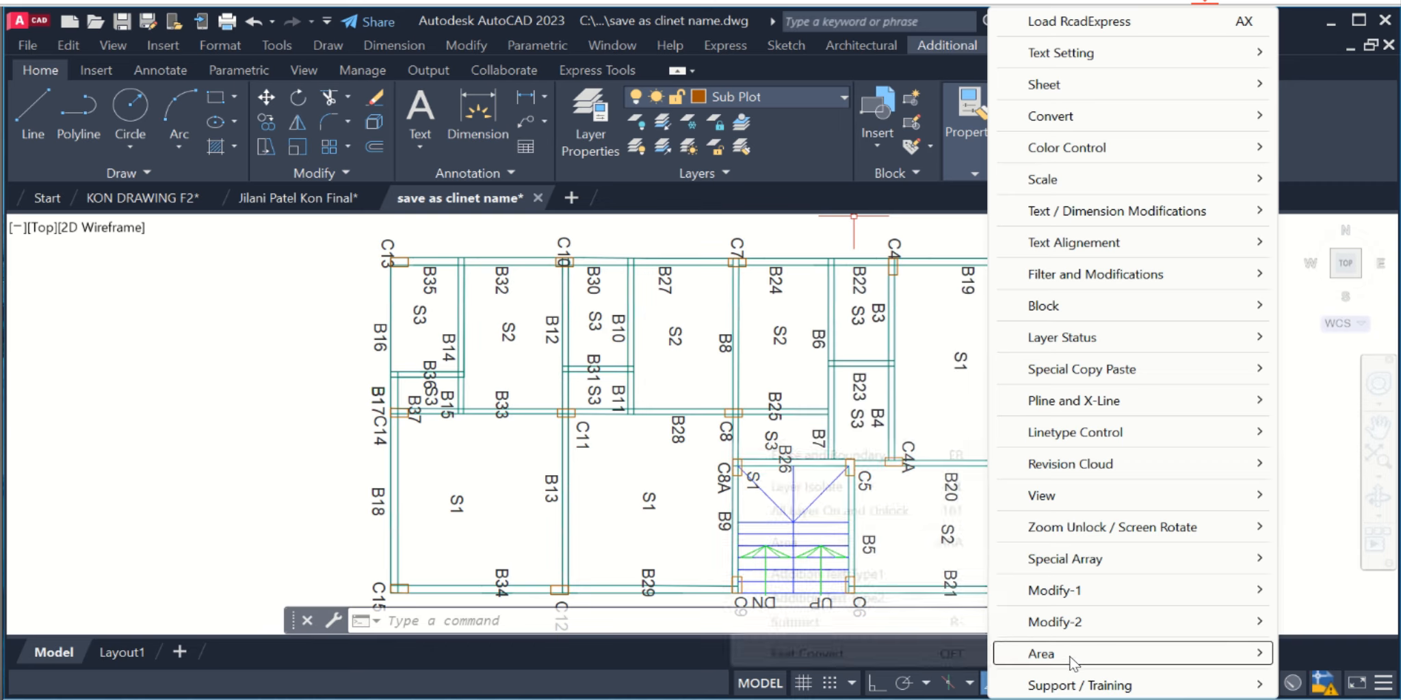
{"action": "mouse_move", "coordinate": [1077, 660]}
{"action": "left_click", "coordinate": [697, 321]}
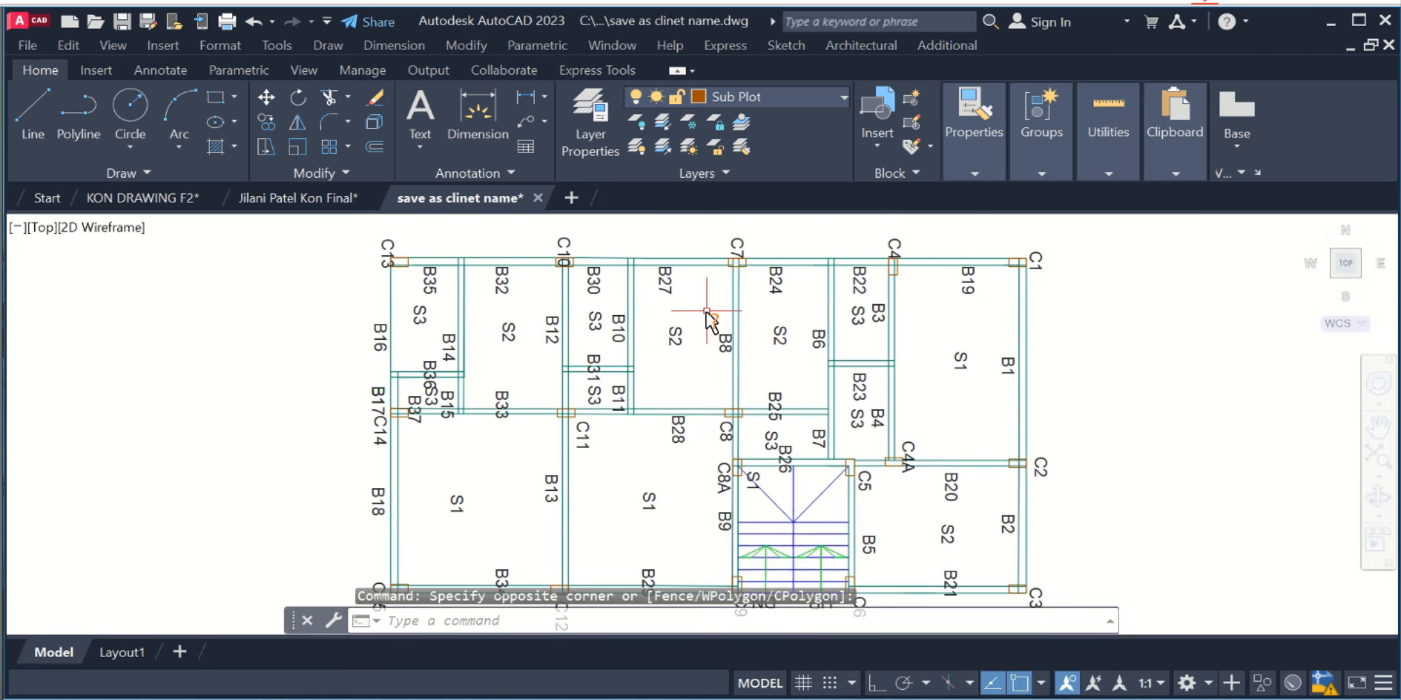
Isolate the layers of the column outlines and name labels, using the C1 label and the C1 column polyline.
{"action": "left_click", "coordinate": [923, 45]}
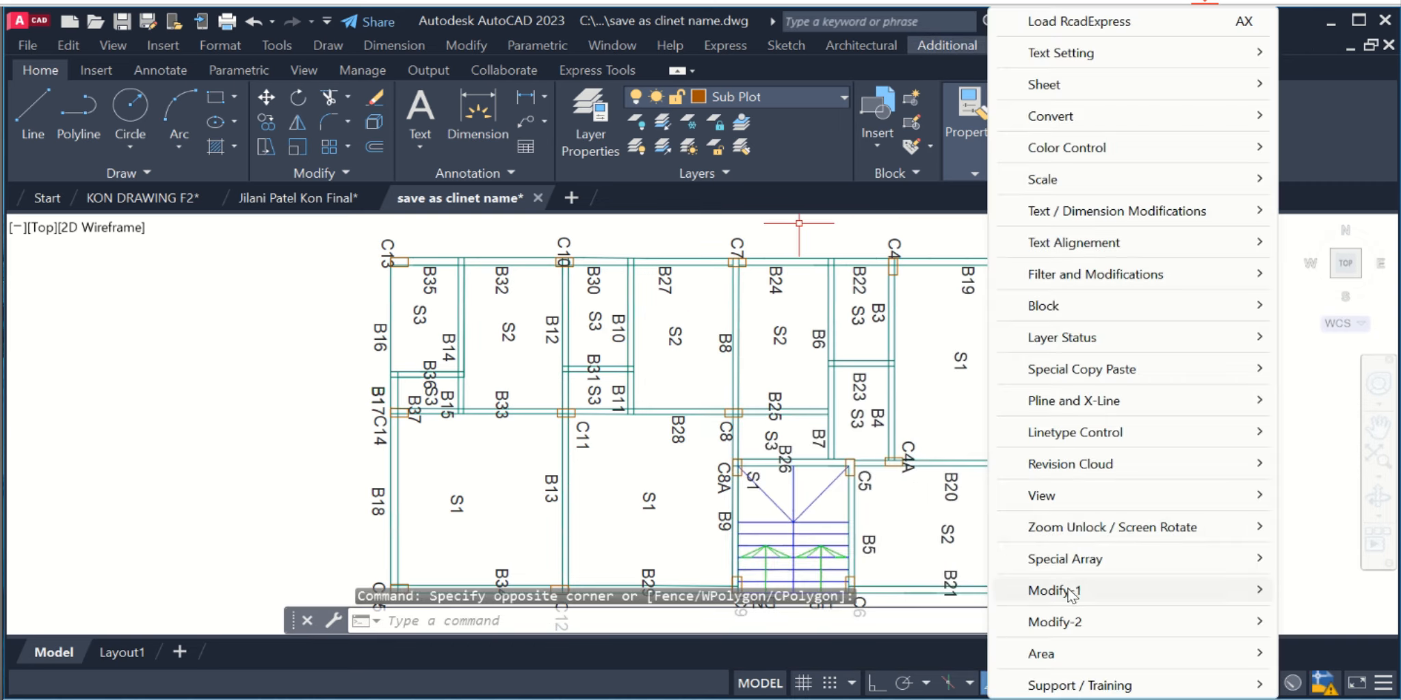
{"action": "mouse_move", "coordinate": [1078, 629]}
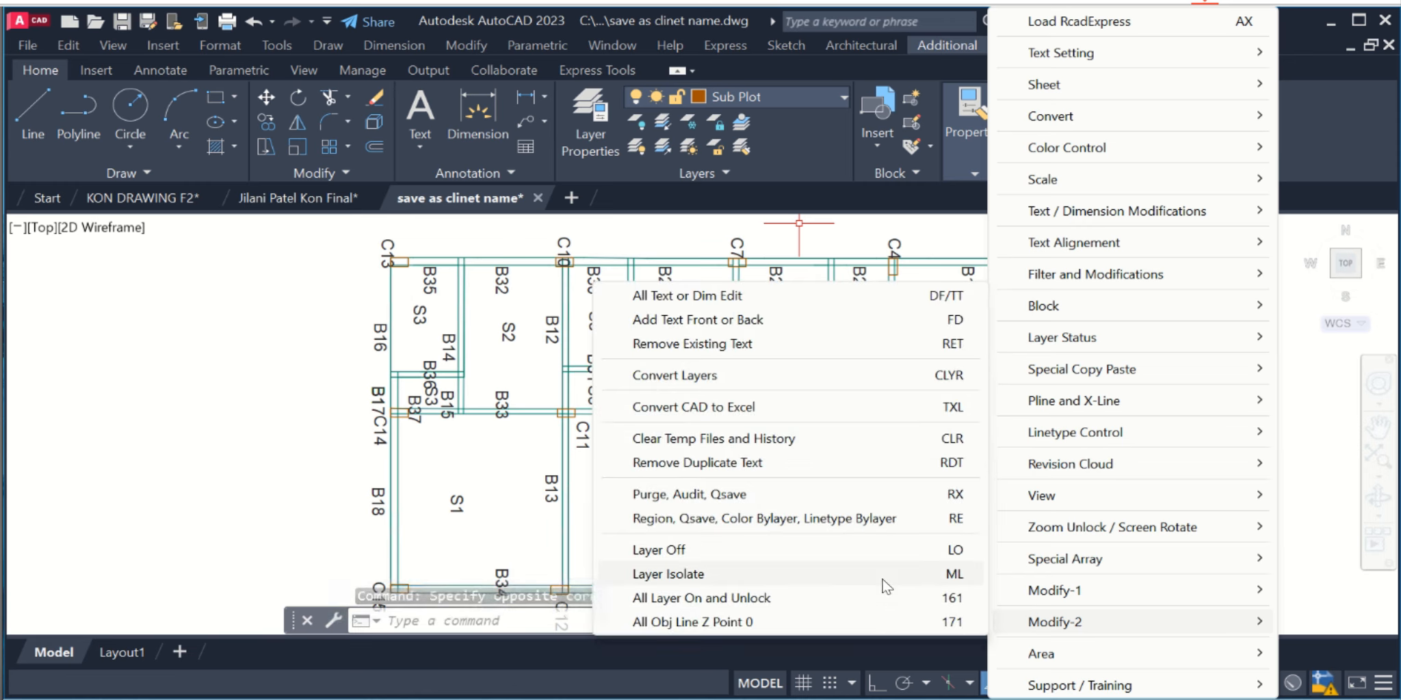
{"action": "left_click", "coordinate": [745, 575]}
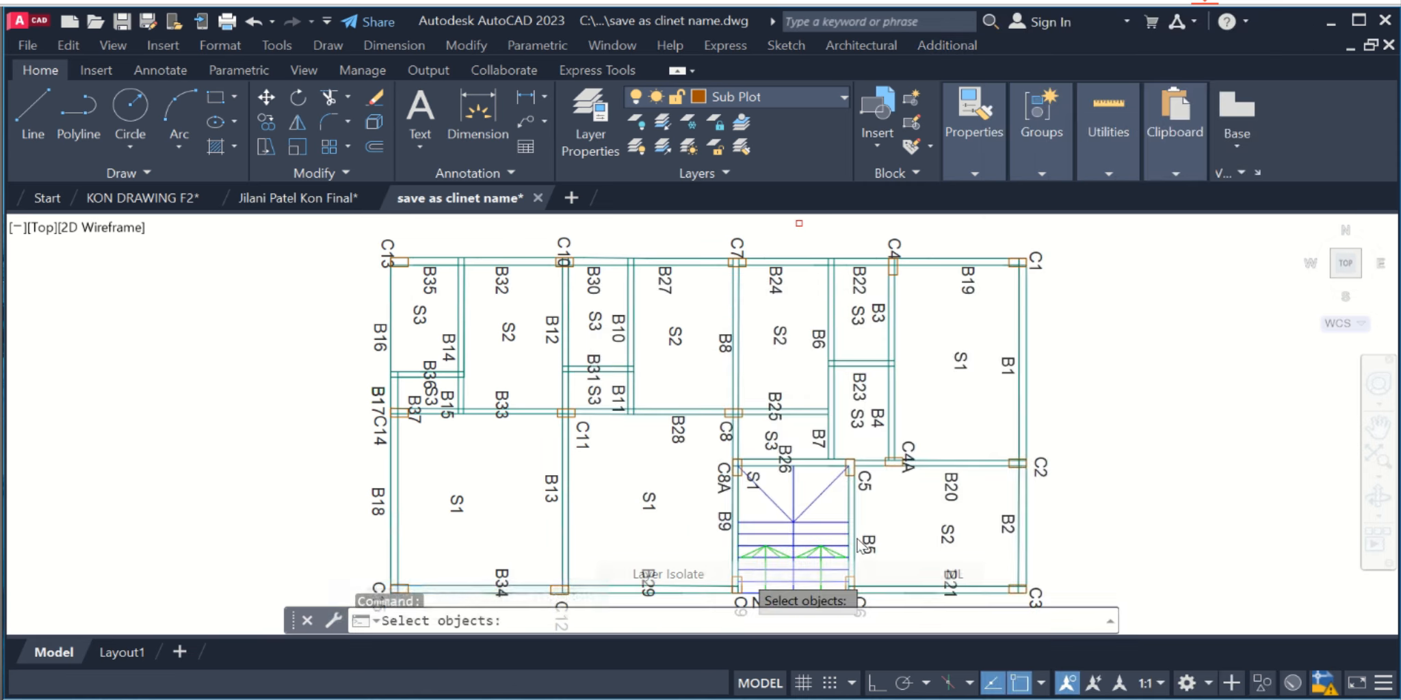
{"action": "scroll", "coordinate": [1036, 263], "scroll_direction": "up", "scroll_amount": 5}
{"action": "left_click", "coordinate": [1016, 254]}
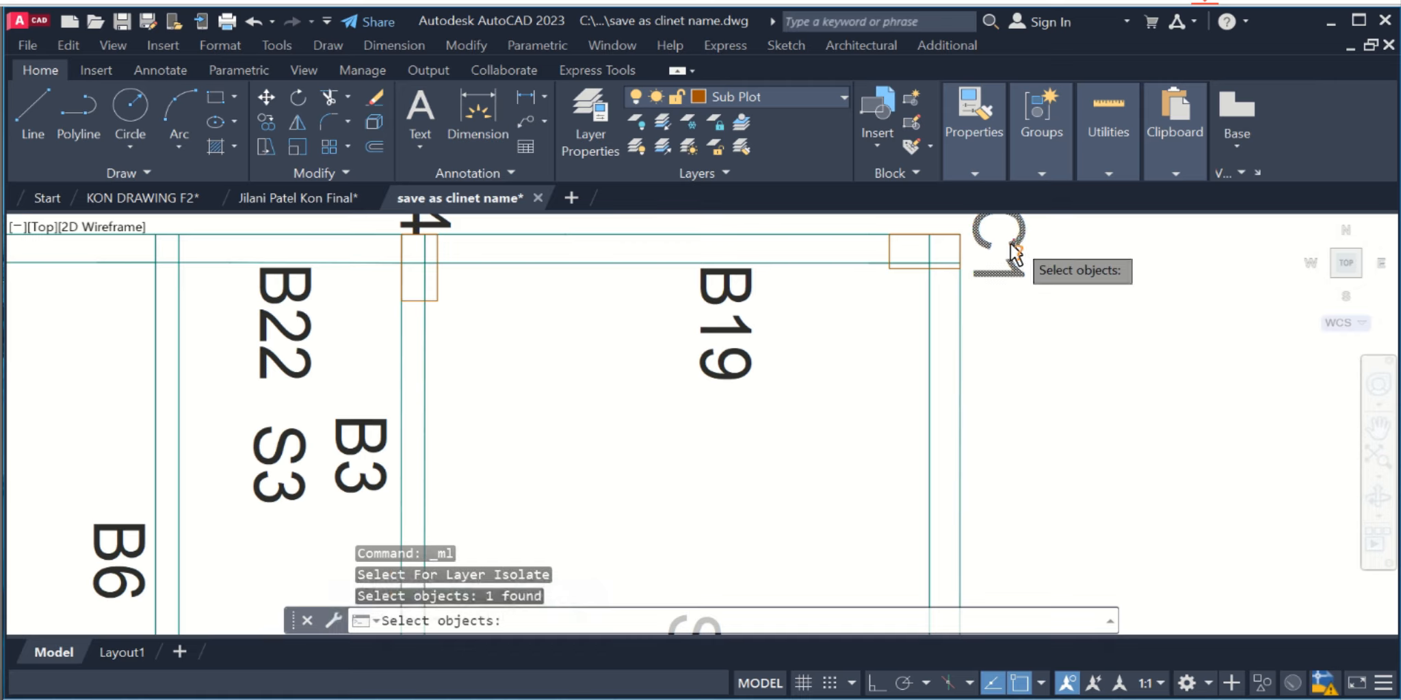
{"action": "left_click", "coordinate": [908, 270]}
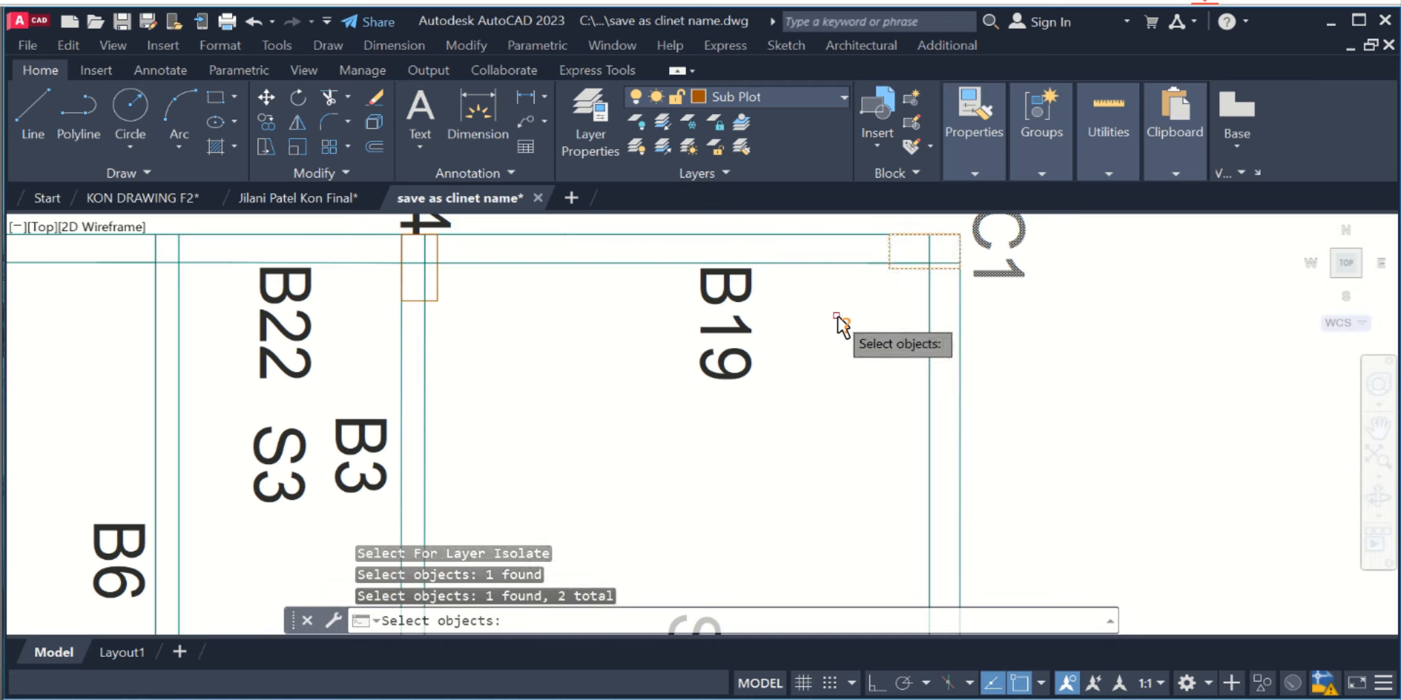
{"action": "key", "text": "Return"}
{"action": "scroll", "coordinate": [858, 359], "scroll_direction": "down", "scroll_amount": 6}
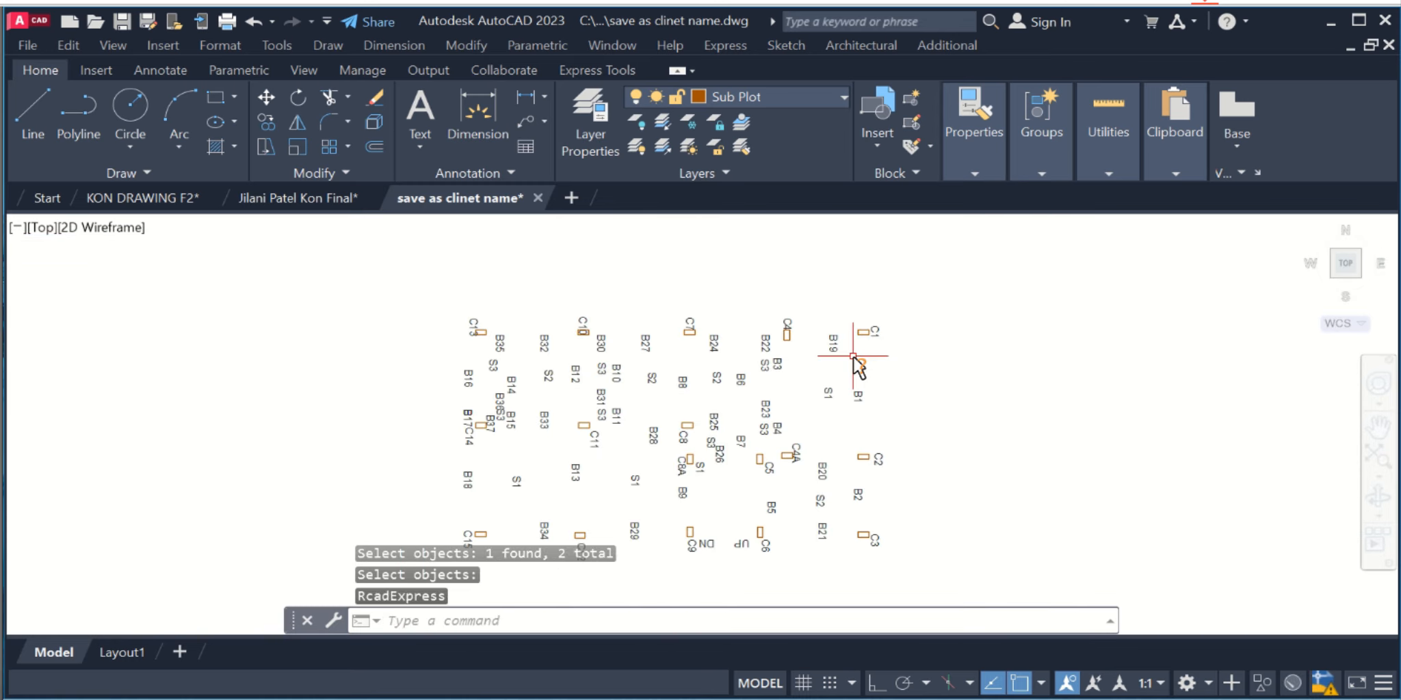
{"action": "scroll", "coordinate": [867, 347], "scroll_direction": "up", "scroll_amount": 2}
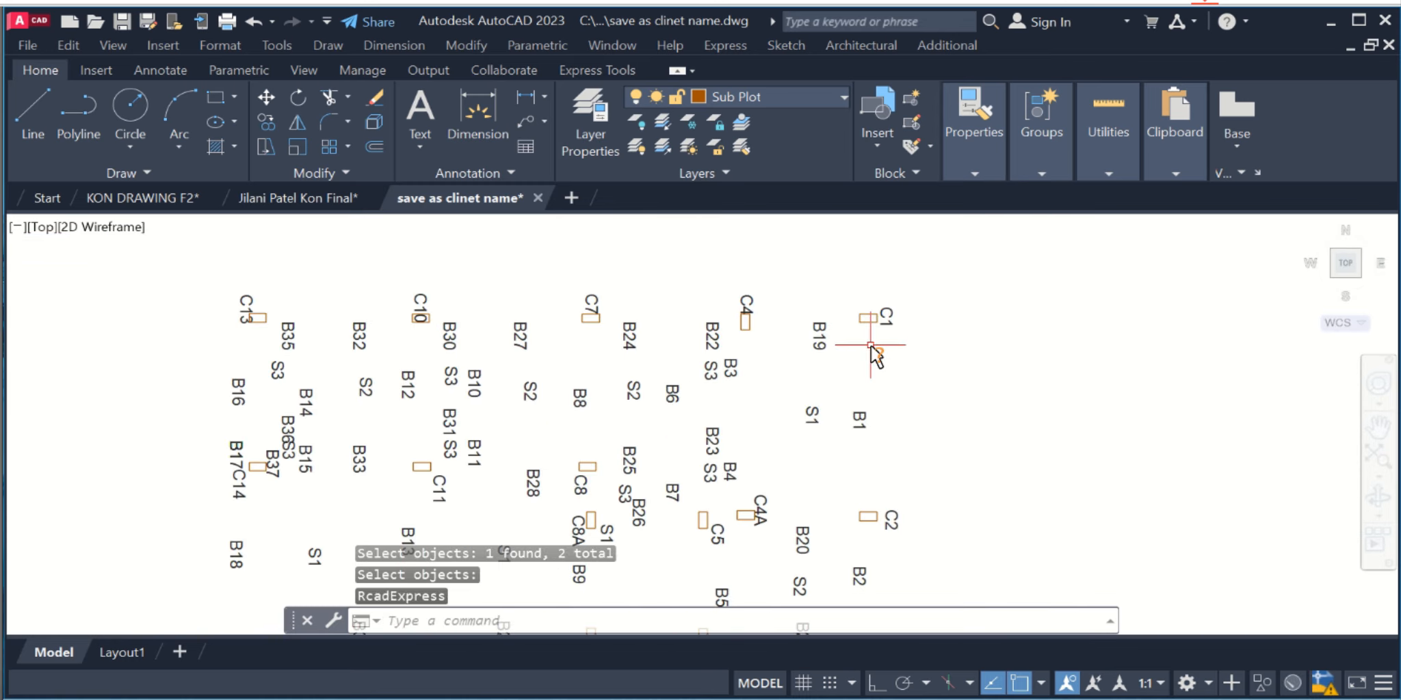
Run Start Centerline with column name C, start number 1 and text height 150.
{"action": "left_click", "coordinate": [856, 46]}
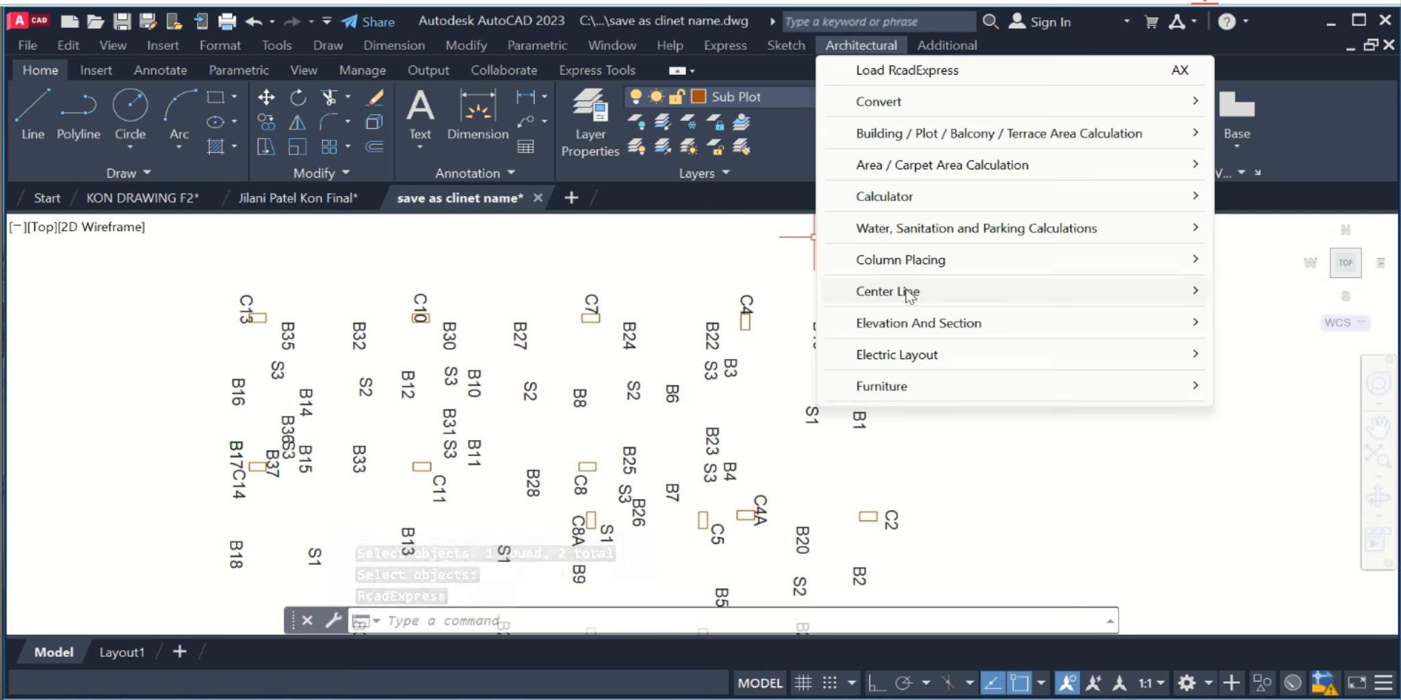
{"action": "mouse_move", "coordinate": [909, 294]}
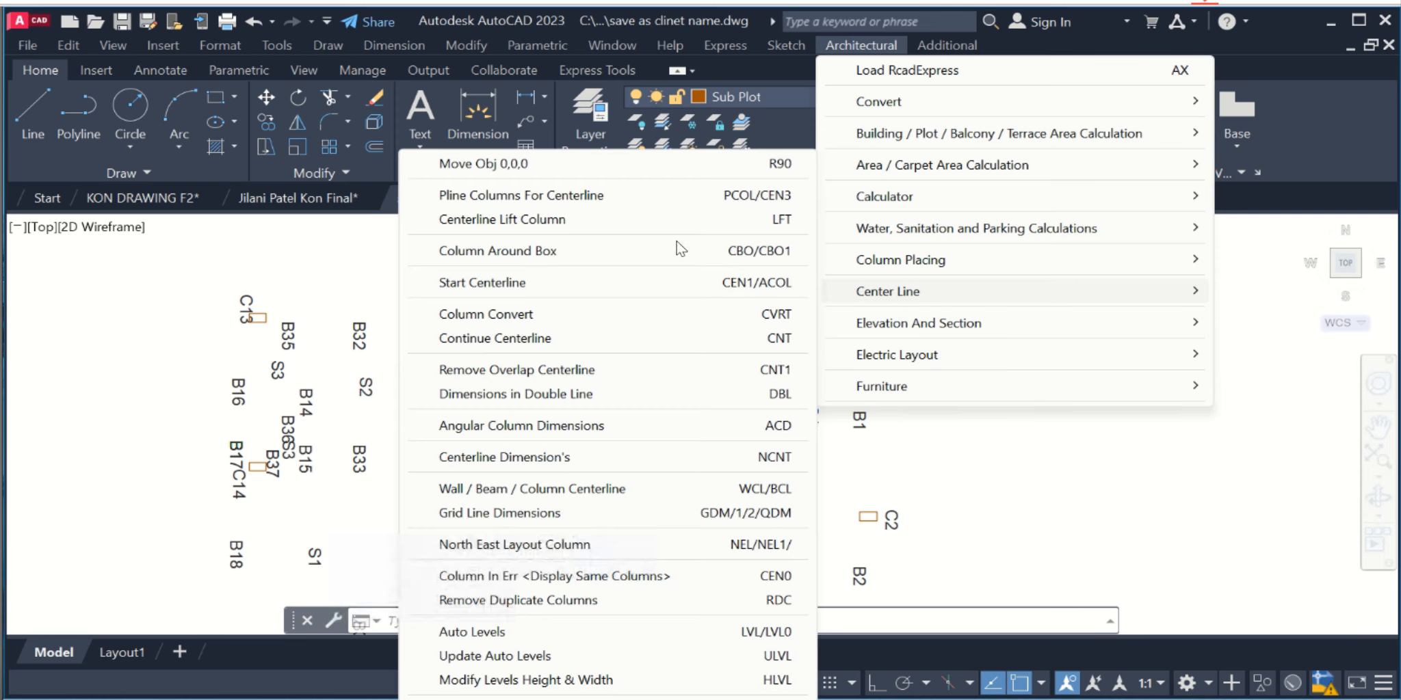
{"action": "left_click", "coordinate": [663, 291]}
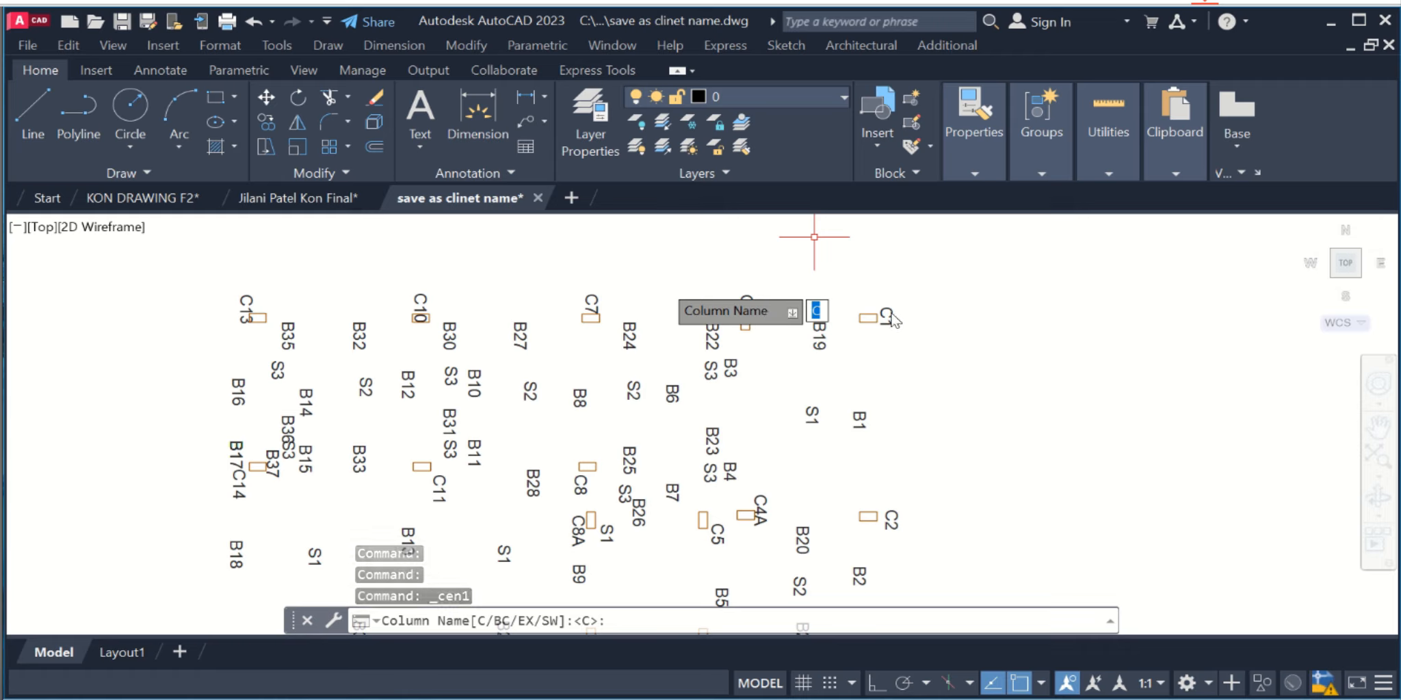
{"action": "type", "text": "c"}
{"action": "key", "text": "Return"}
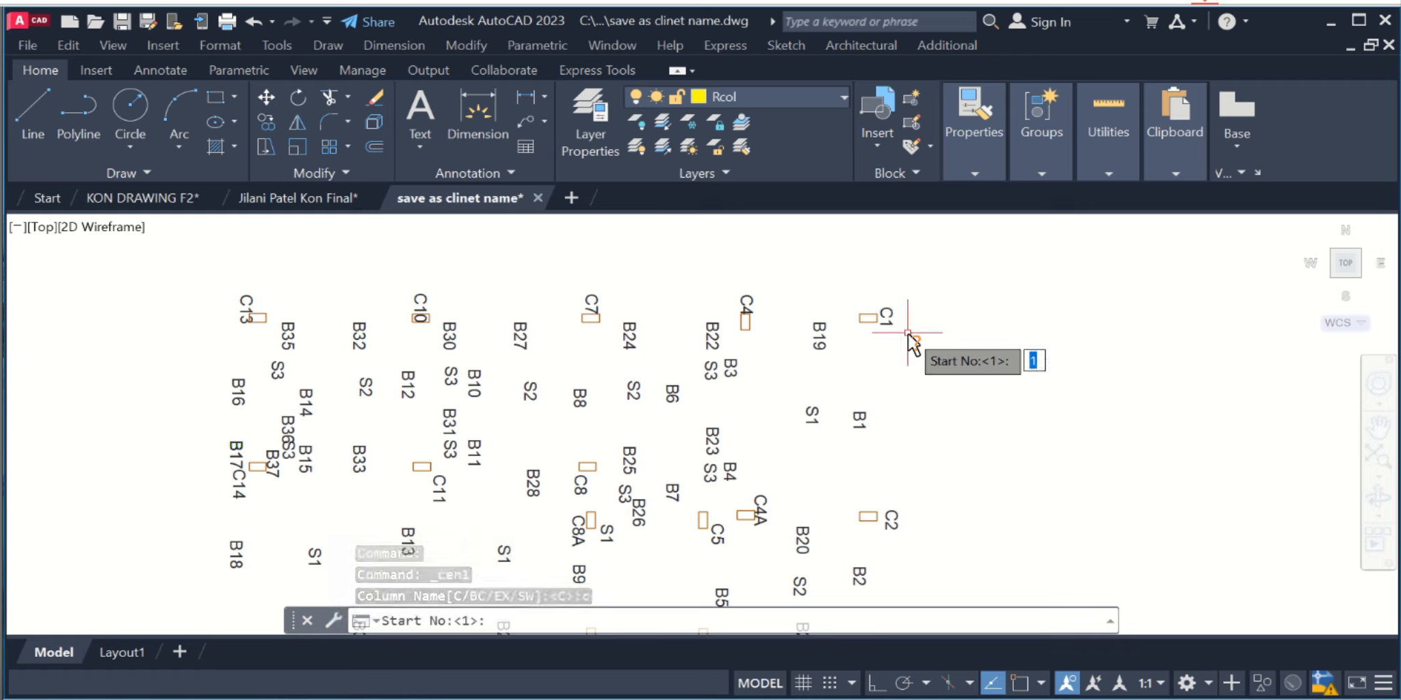
{"action": "key", "text": "Return"}
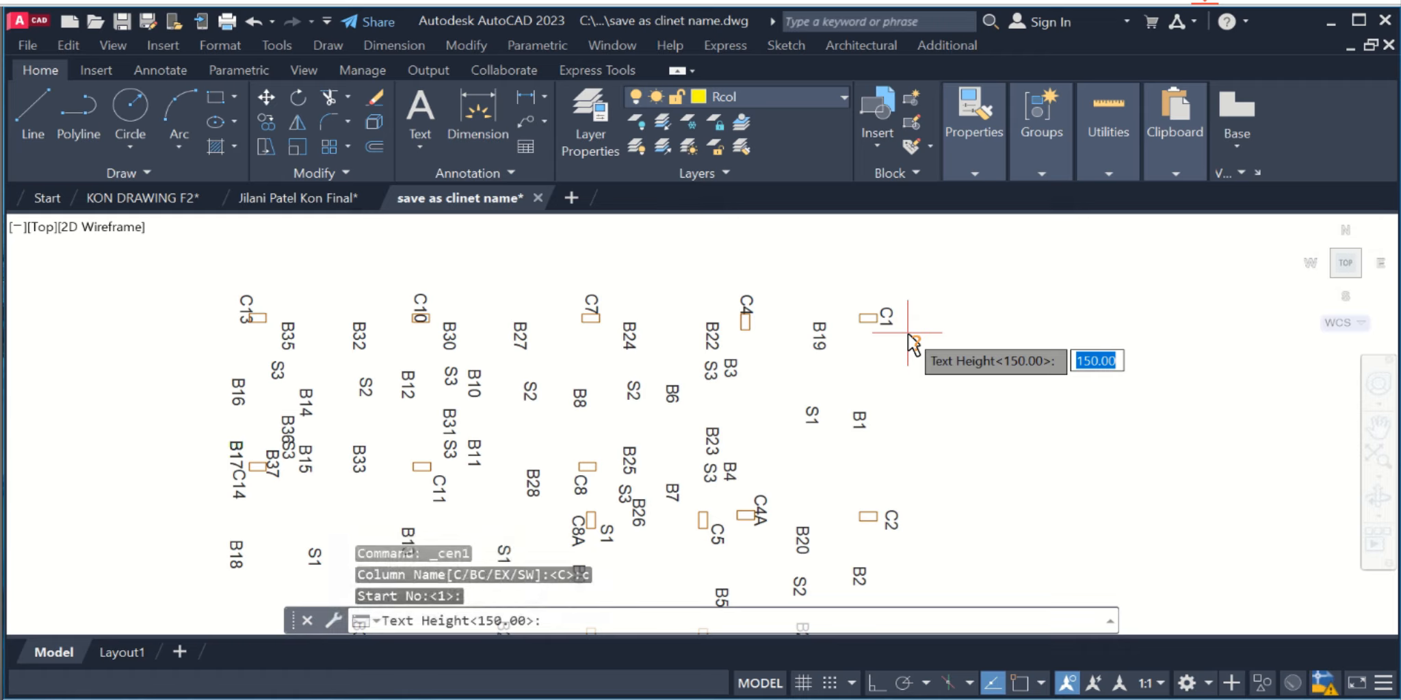
{"action": "key", "text": "Return"}
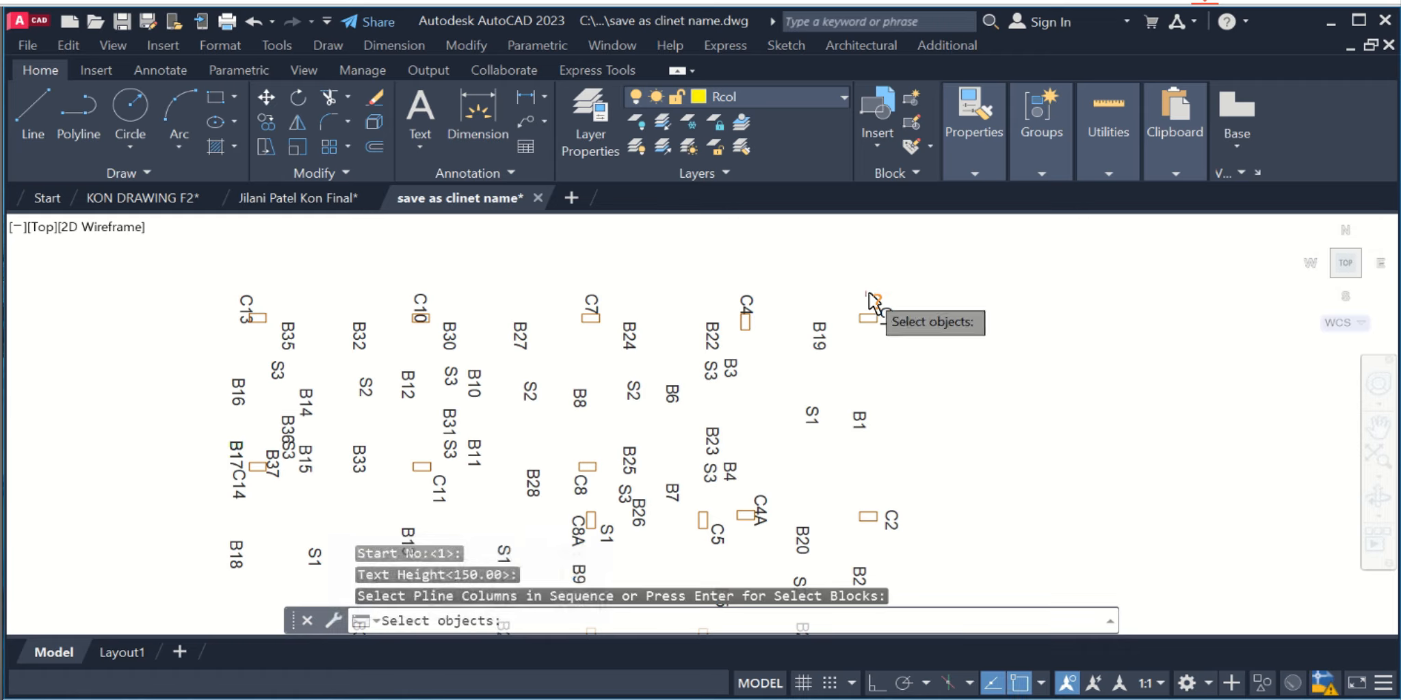
Select the column polylines C1, C2 and C3 in sequence for the centerline numbering.
{"action": "left_click", "coordinate": [879, 291]}
{"action": "left_click", "coordinate": [863, 359]}
{"action": "middle_click_drag", "start_coordinate": [874, 438], "coordinate": [857, 319]}
{"action": "left_click", "coordinate": [878, 373]}
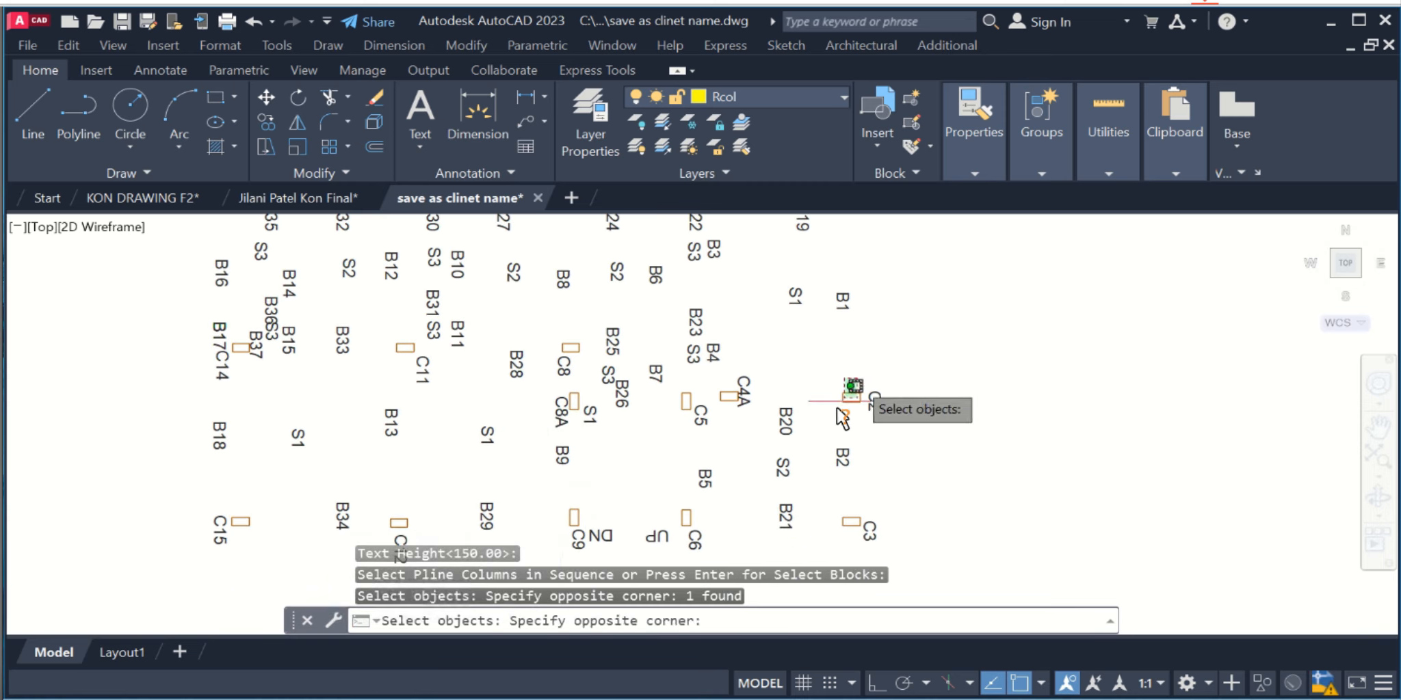
{"action": "left_click", "coordinate": [836, 409]}
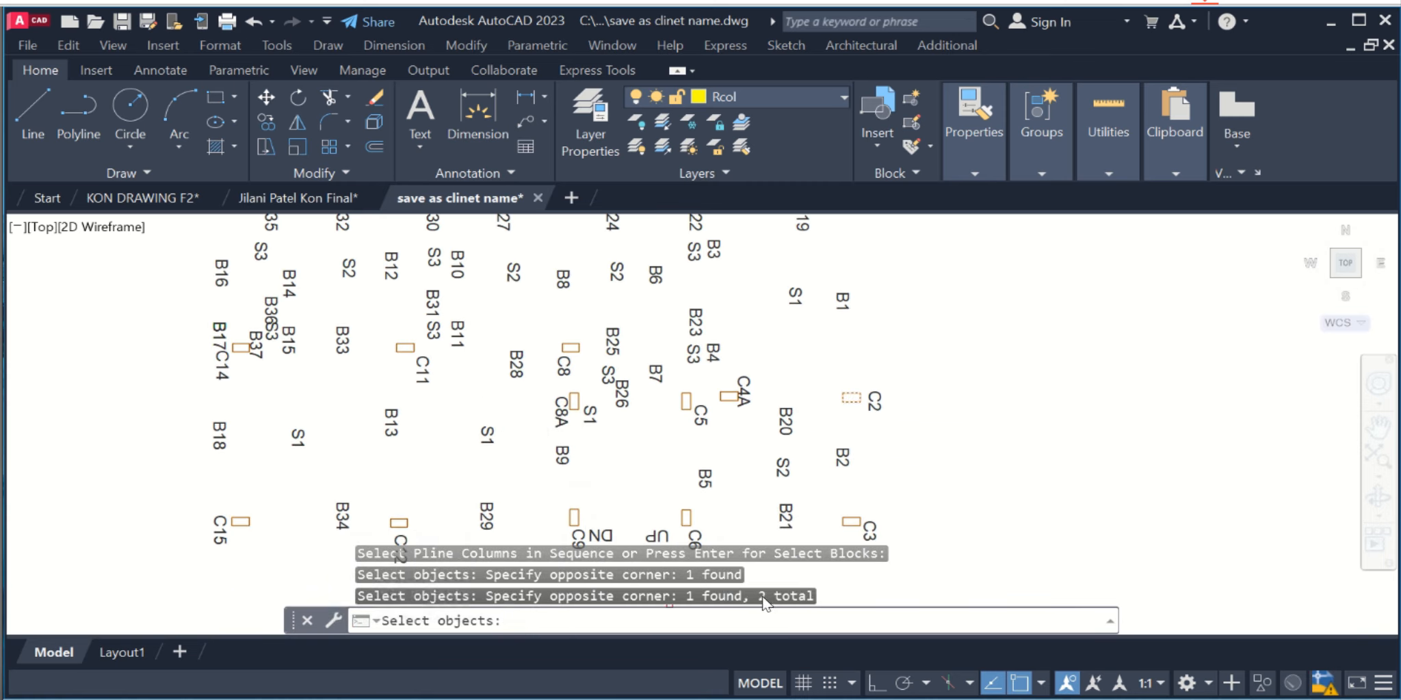
{"action": "left_click", "coordinate": [863, 514]}
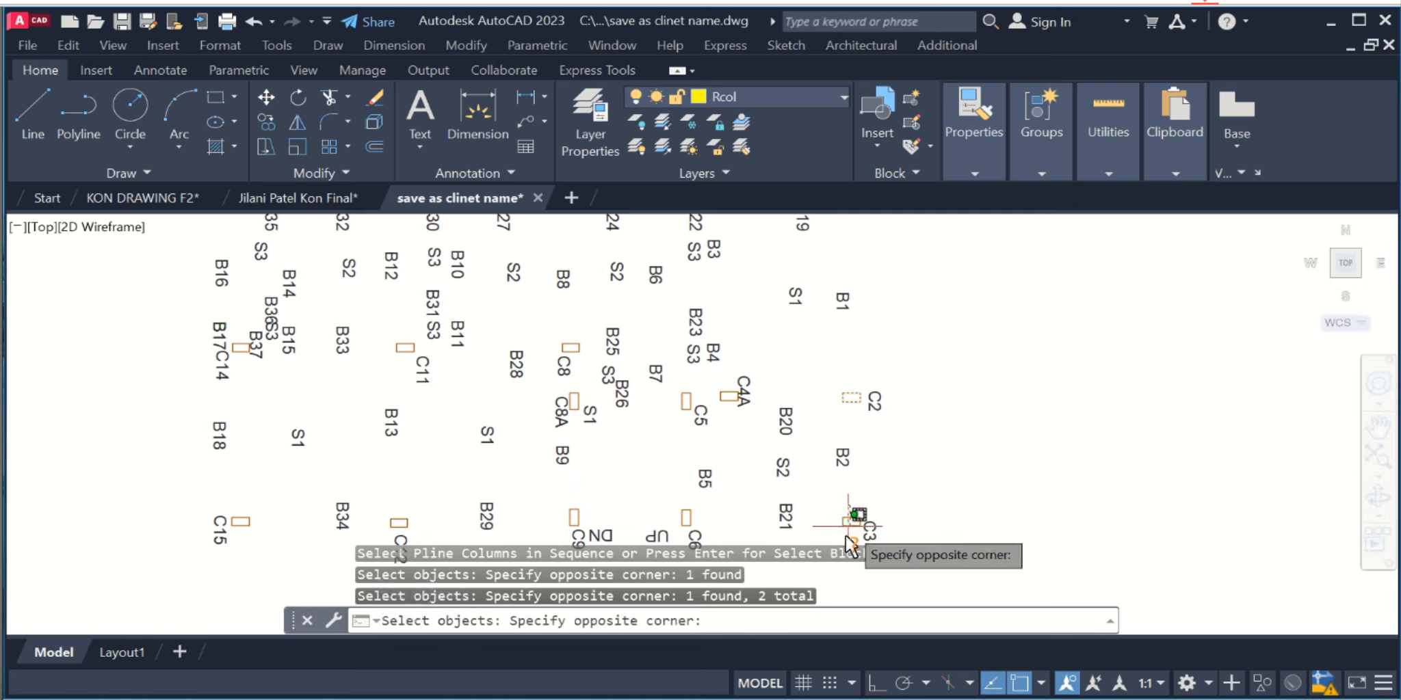
{"action": "left_click", "coordinate": [840, 533]}
{"action": "middle_click_drag", "start_coordinate": [766, 304], "coordinate": [782, 378]}
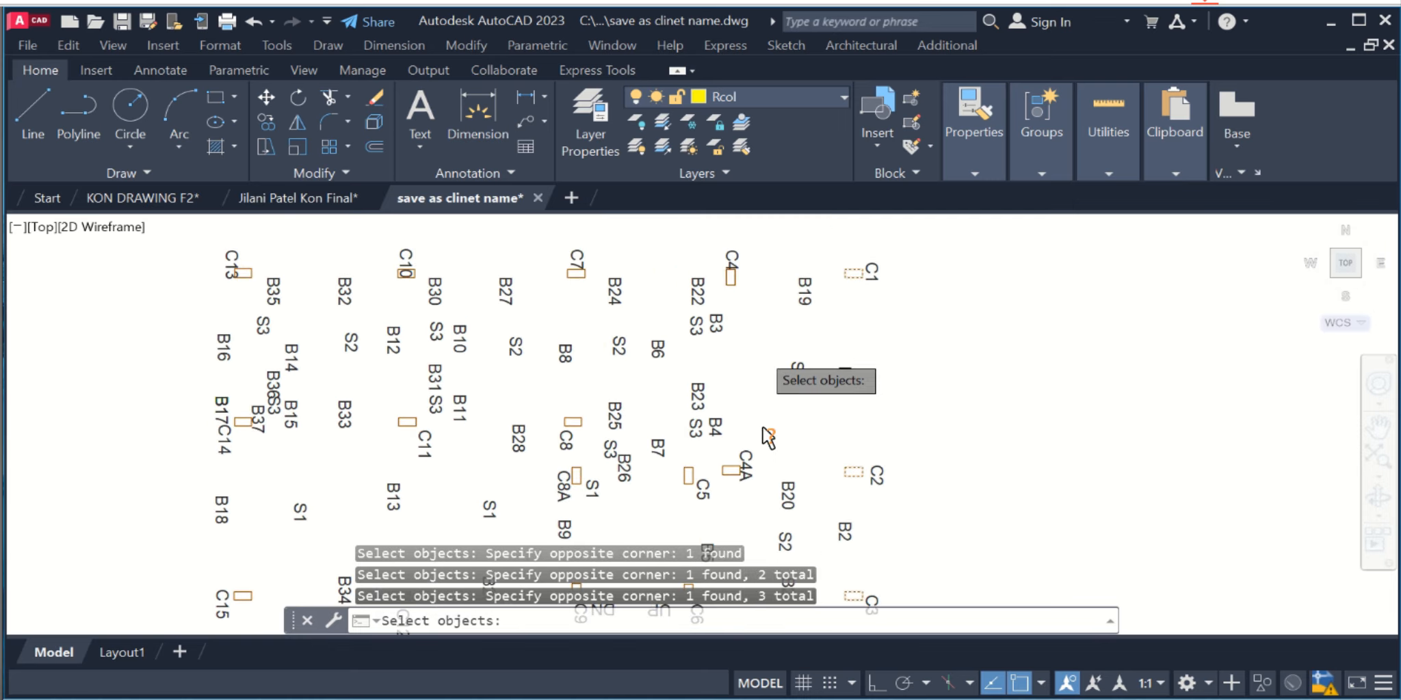
Add the column polylines C4 and C4A to the numbering sequence.
{"action": "left_click", "coordinate": [750, 301]}
{"action": "left_click", "coordinate": [711, 265]}
{"action": "middle_click_drag", "start_coordinate": [752, 465], "coordinate": [768, 372]}
{"action": "scroll", "coordinate": [752, 403], "scroll_direction": "up", "scroll_amount": 4}
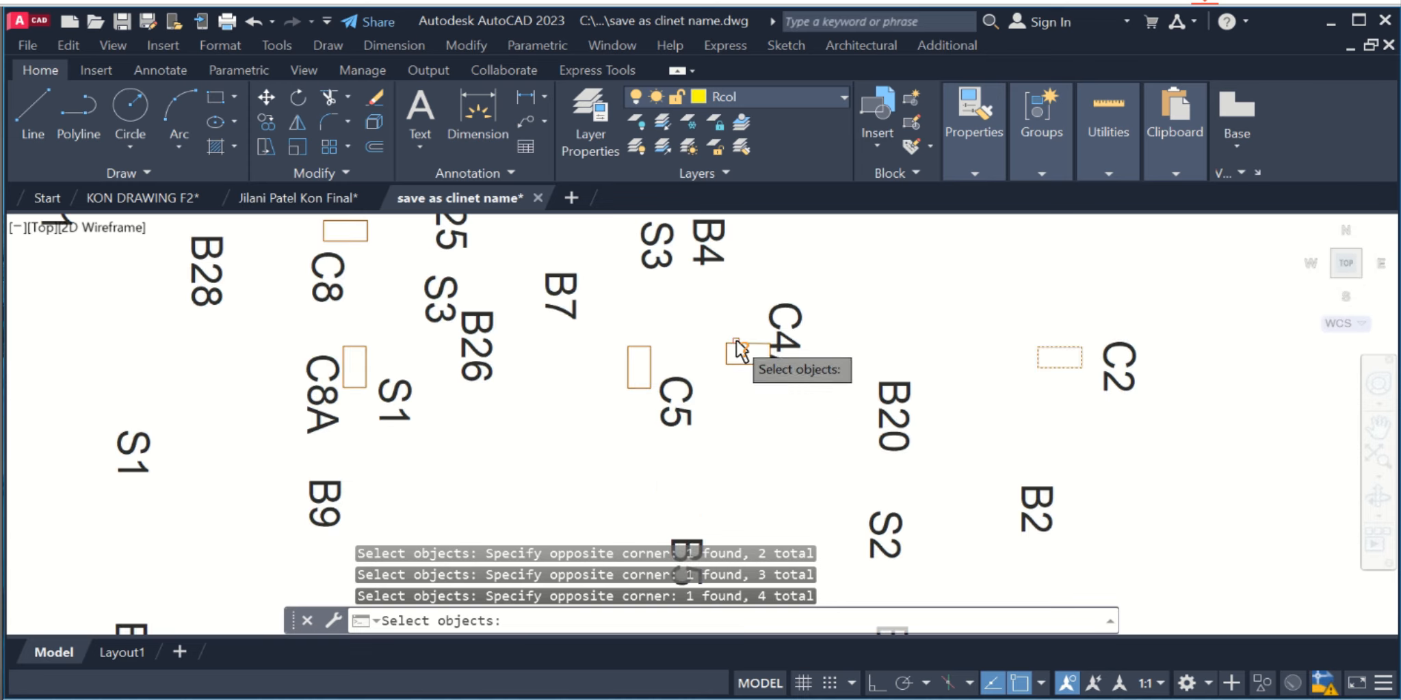
{"action": "scroll", "coordinate": [738, 350], "scroll_direction": "down", "scroll_amount": 2}
{"action": "middle_click_drag", "start_coordinate": [763, 276], "coordinate": [751, 454]}
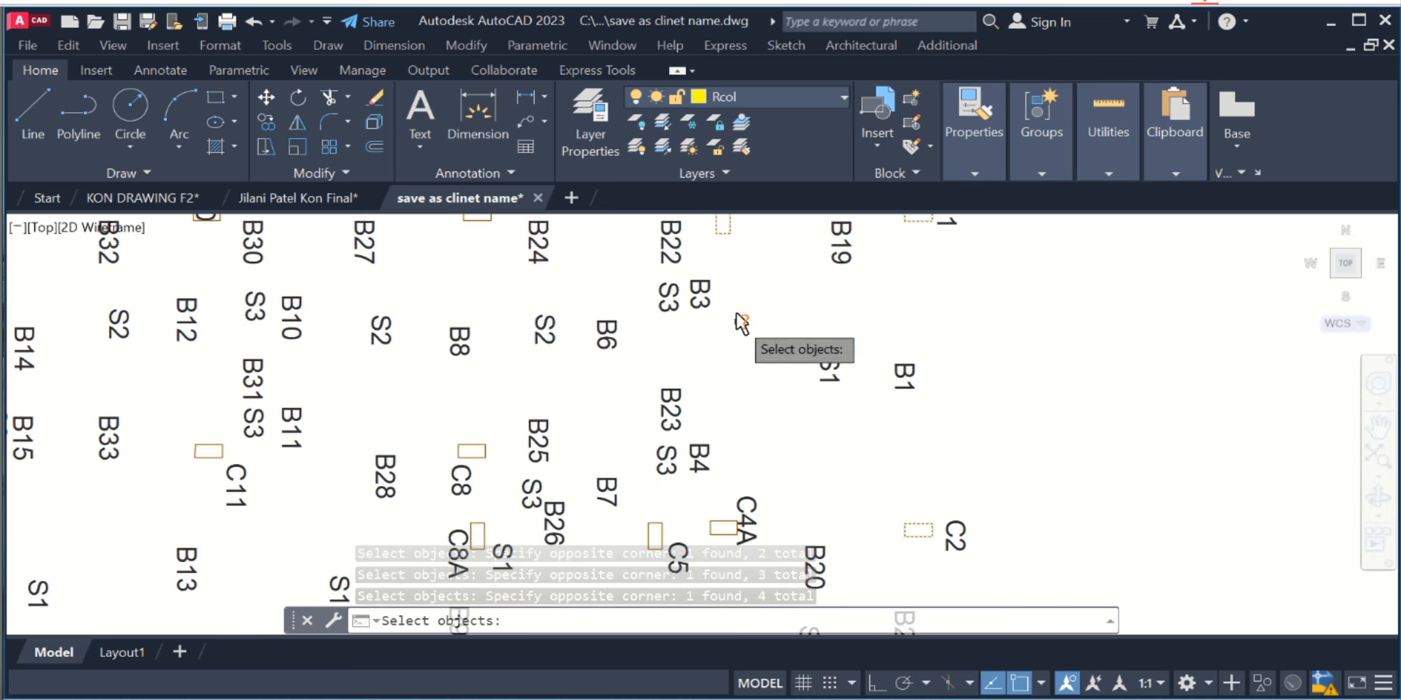
{"action": "middle_click_drag", "start_coordinate": [739, 319], "coordinate": [728, 403]}
{"action": "scroll", "coordinate": [735, 342], "scroll_direction": "down", "scroll_amount": 2}
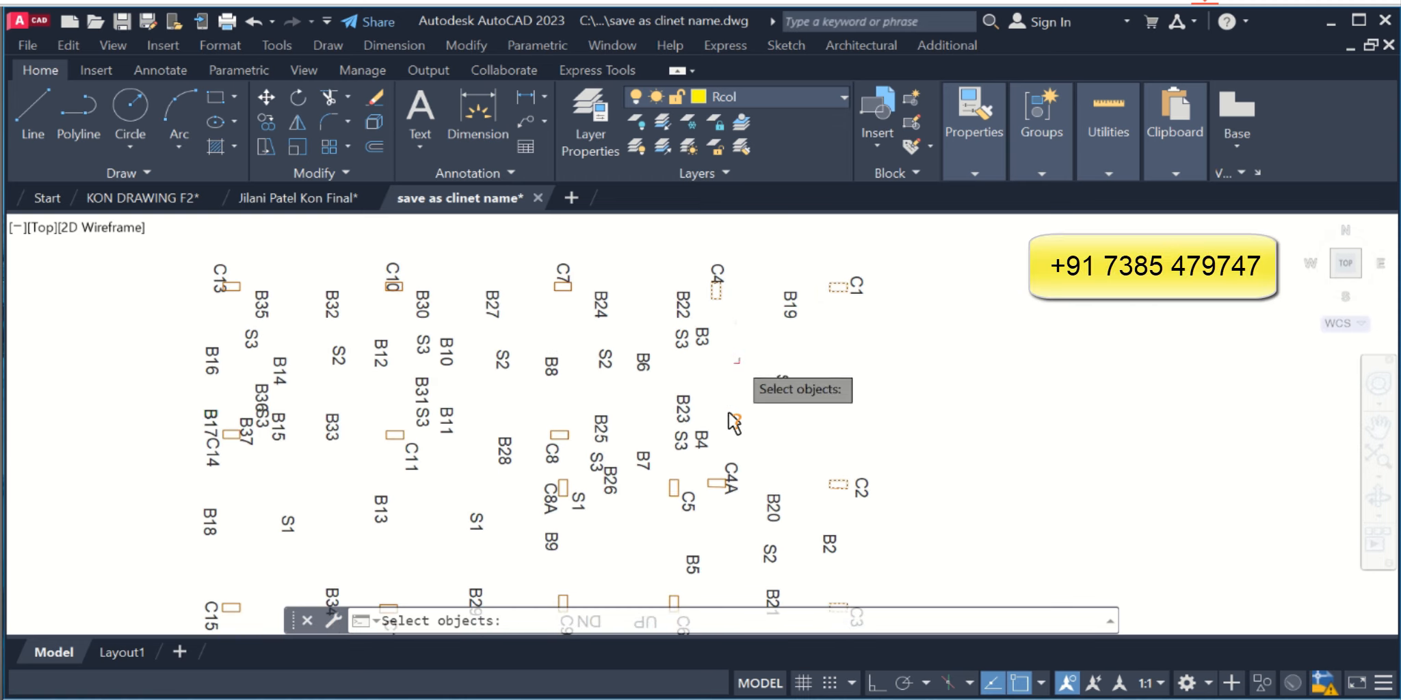
{"action": "left_click", "coordinate": [726, 473]}
{"action": "left_click", "coordinate": [708, 489]}
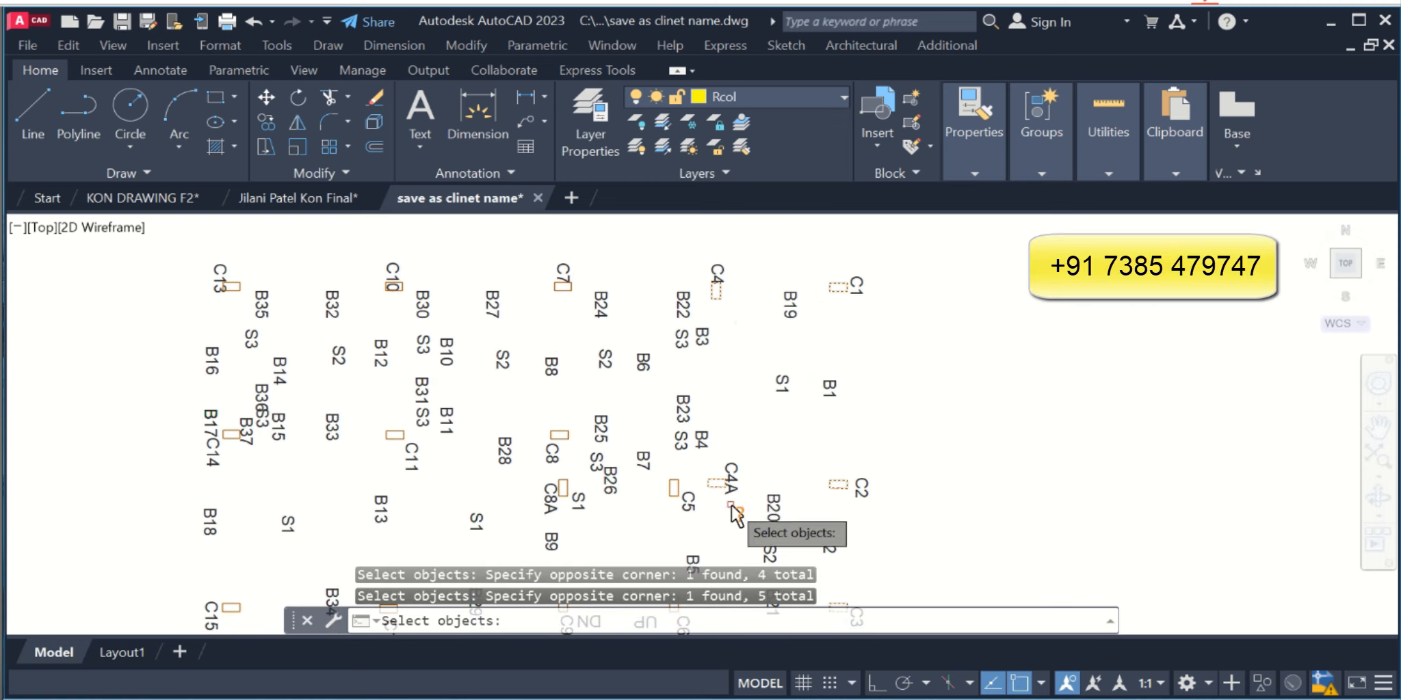
Complete the selection to generate the numbered column blocks, and cancel the remaining centerline prompts.
{"action": "key", "text": "Return"}
{"action": "scroll", "coordinate": [753, 479], "scroll_direction": "down", "scroll_amount": 2}
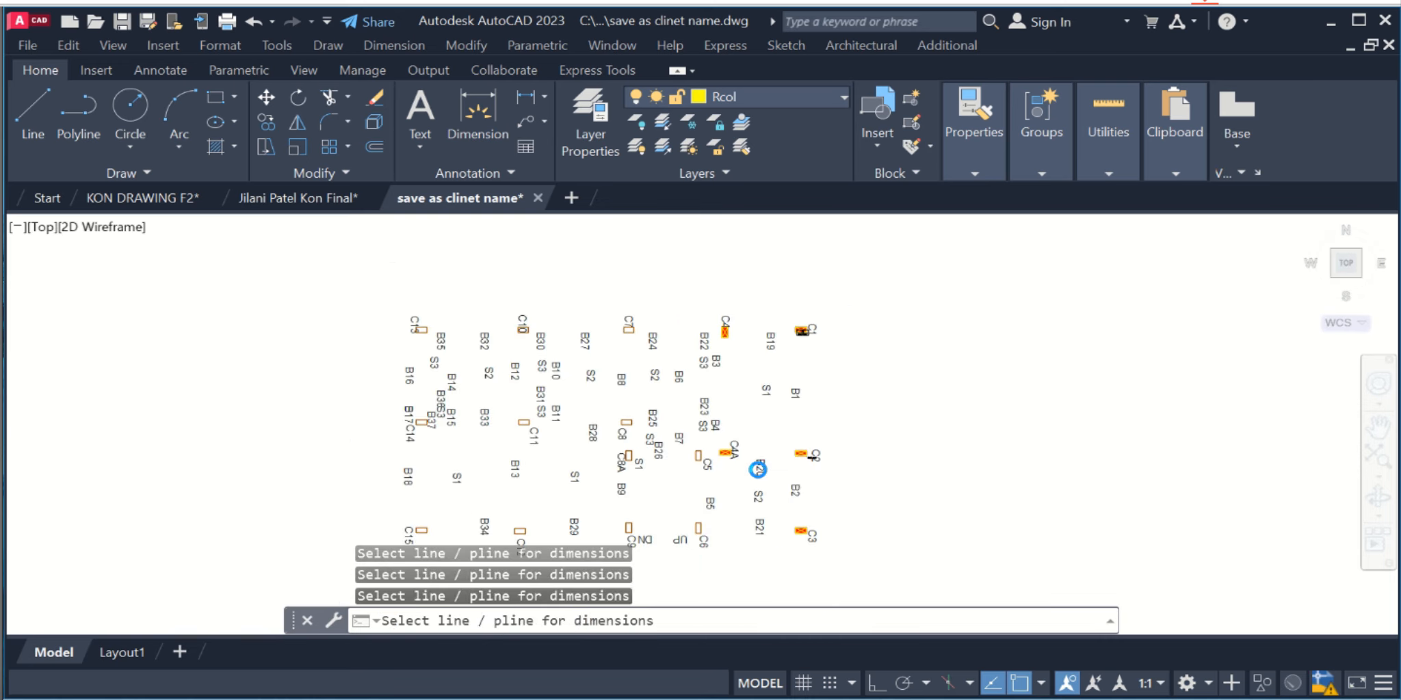
{"action": "key", "text": "Escape"}
{"action": "key", "text": "Escape"}
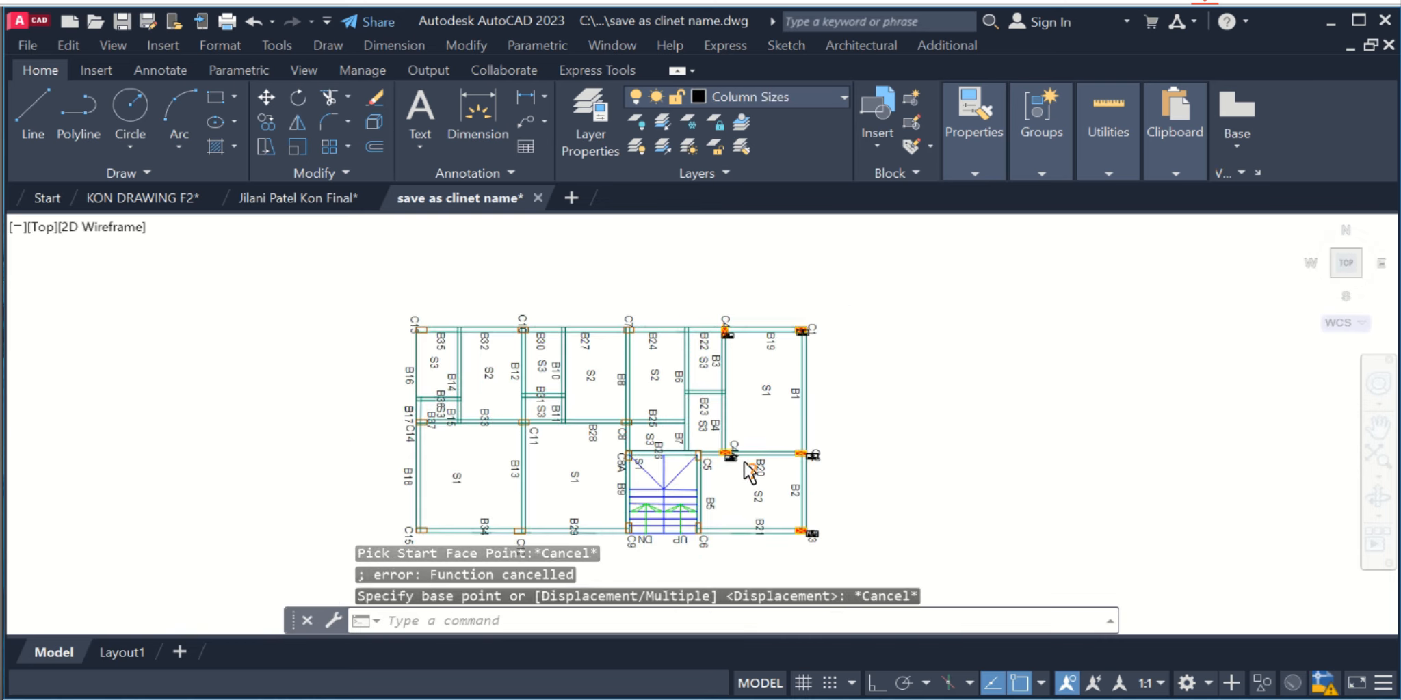
{"action": "scroll", "coordinate": [731, 456], "scroll_direction": "up", "scroll_amount": 2}
{"action": "scroll", "coordinate": [731, 459], "scroll_direction": "up", "scroll_amount": 5}
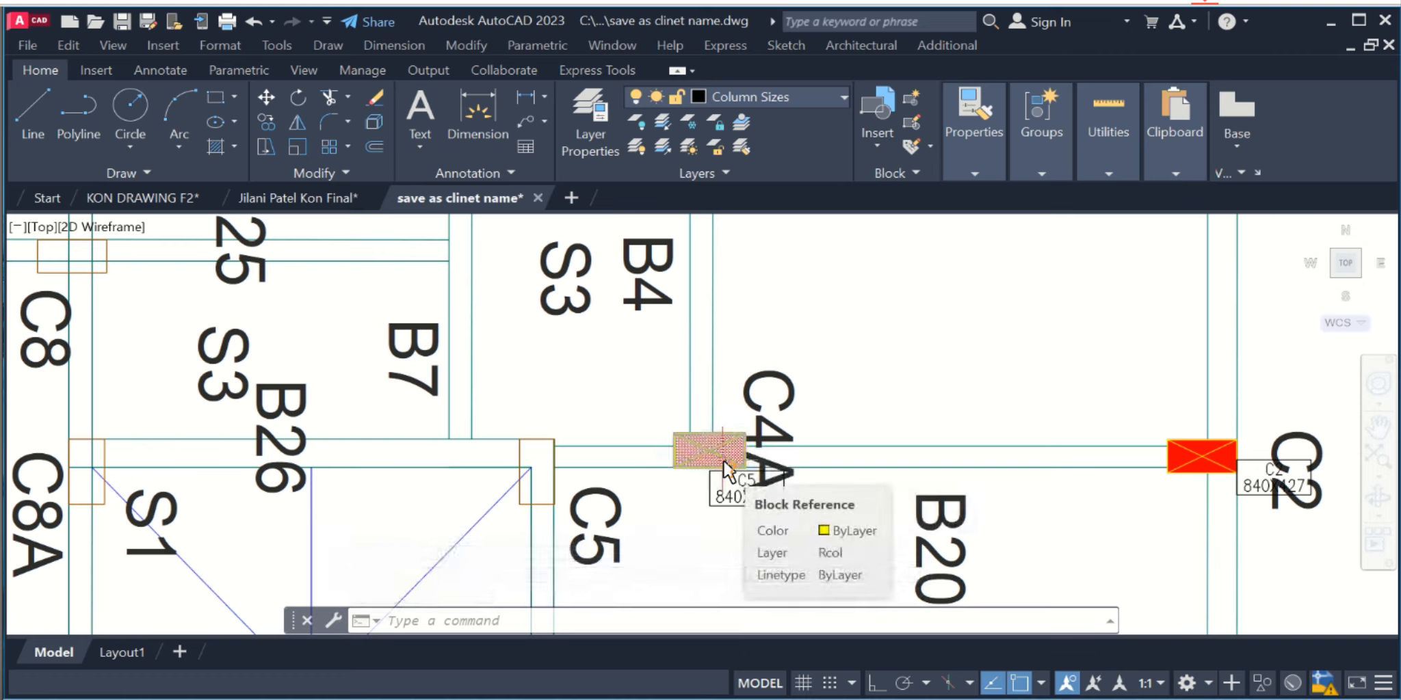
{"action": "left_click", "coordinate": [724, 463]}
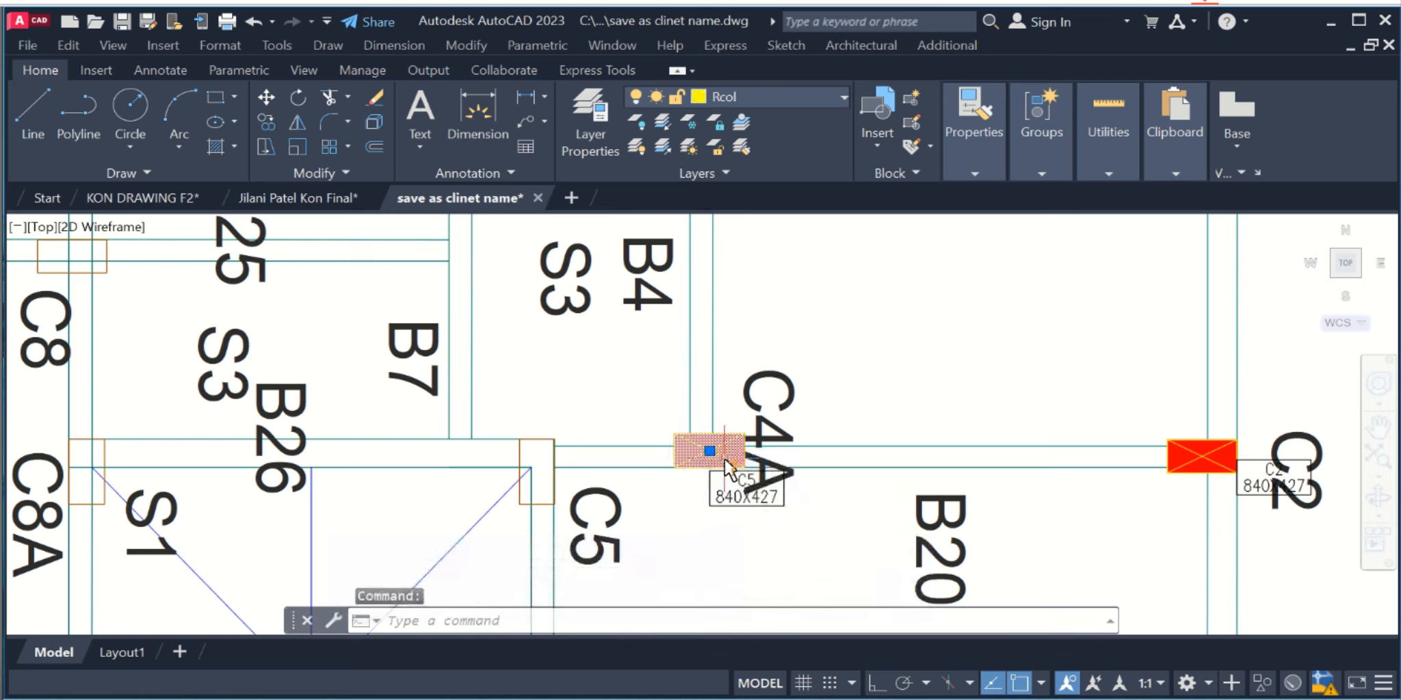
{"action": "type", "text": "ml"}
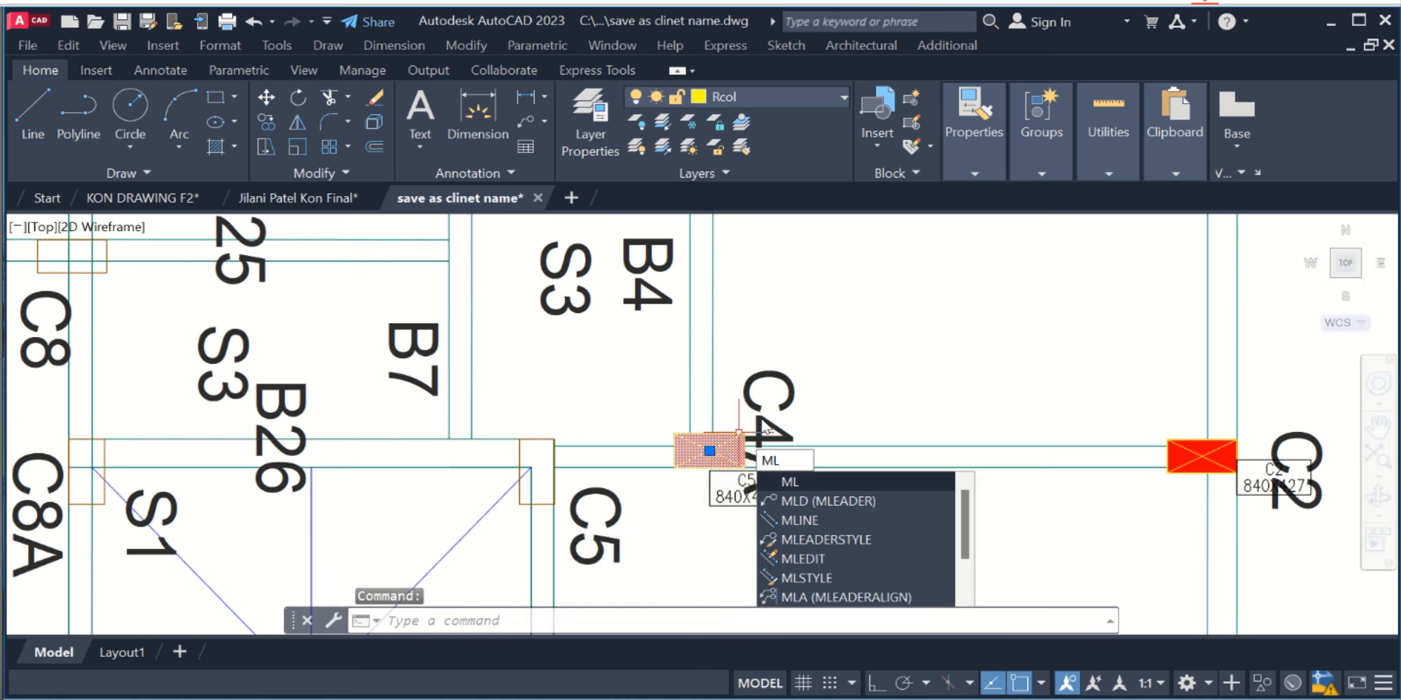
{"action": "key", "text": "Escape"}
{"action": "key", "text": "Escape"}
Isolate the layer of the red column block beside label C4A with Layer Isolate.
{"action": "left_click", "coordinate": [943, 46]}
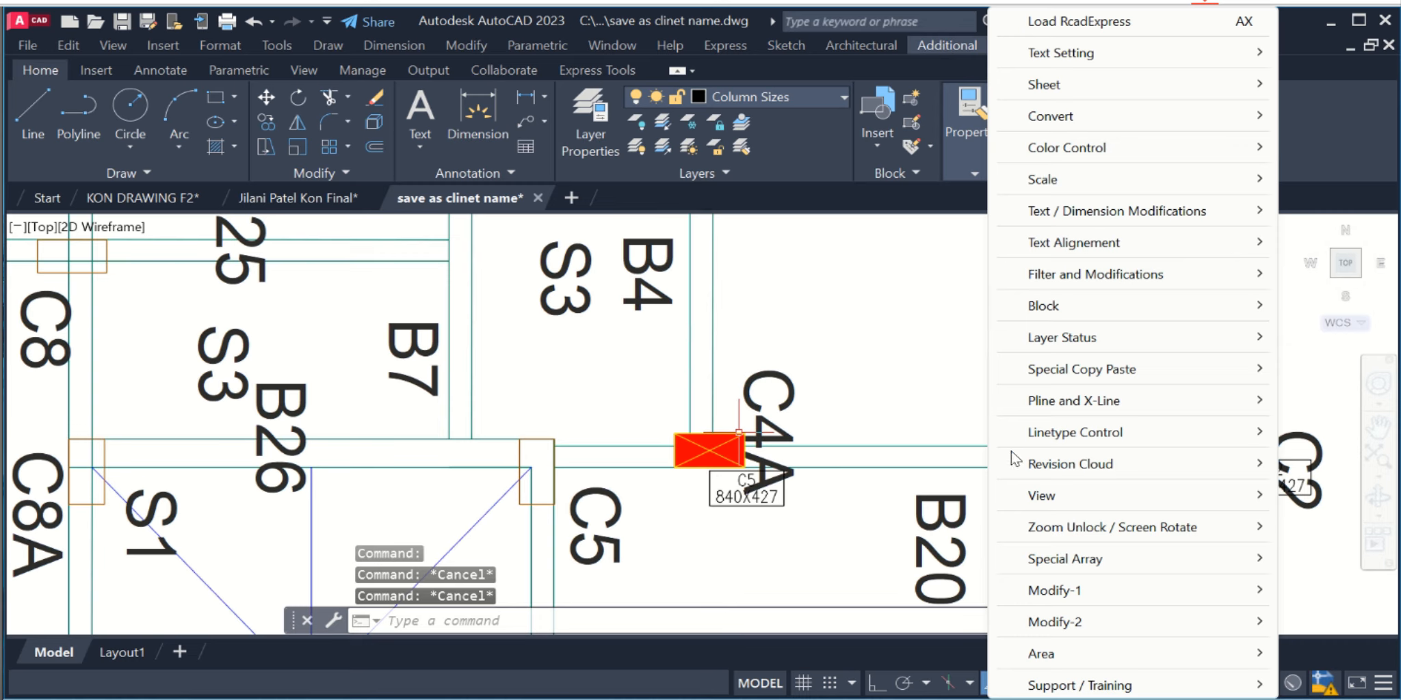
{"action": "mouse_move", "coordinate": [1074, 622]}
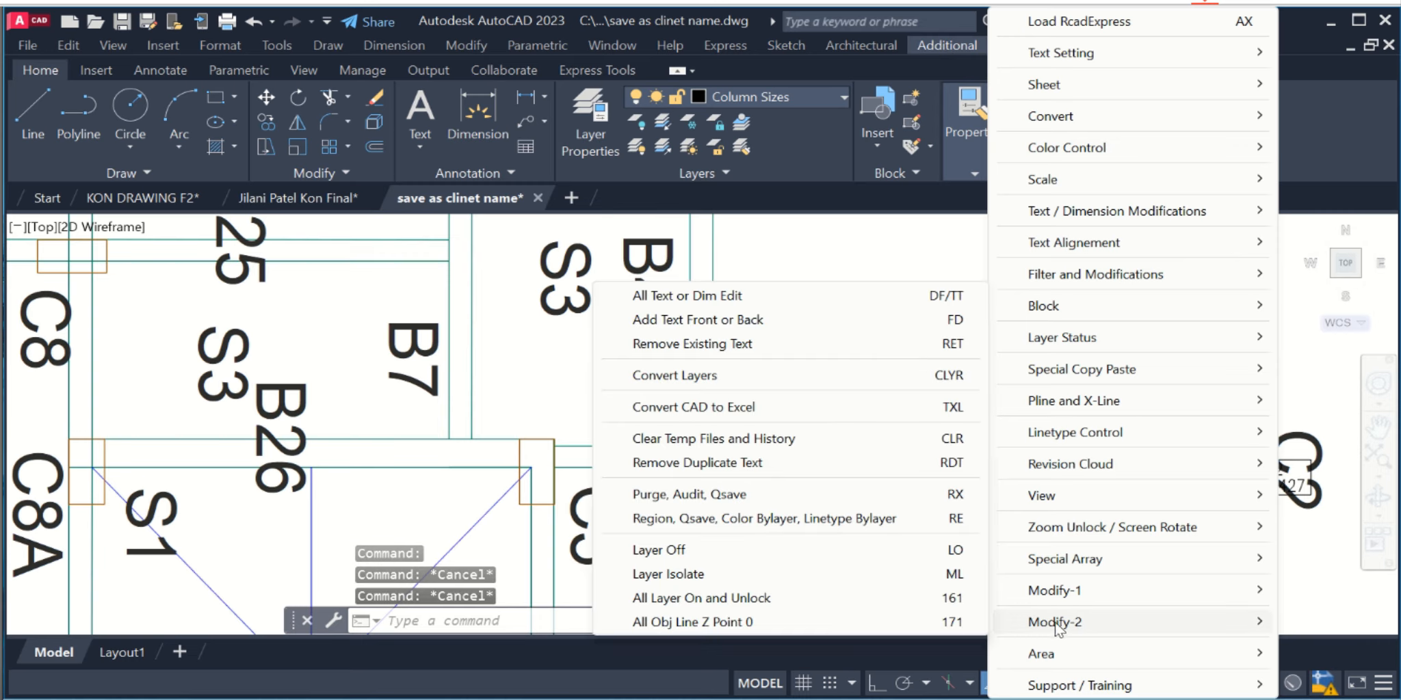
{"action": "left_click", "coordinate": [807, 577]}
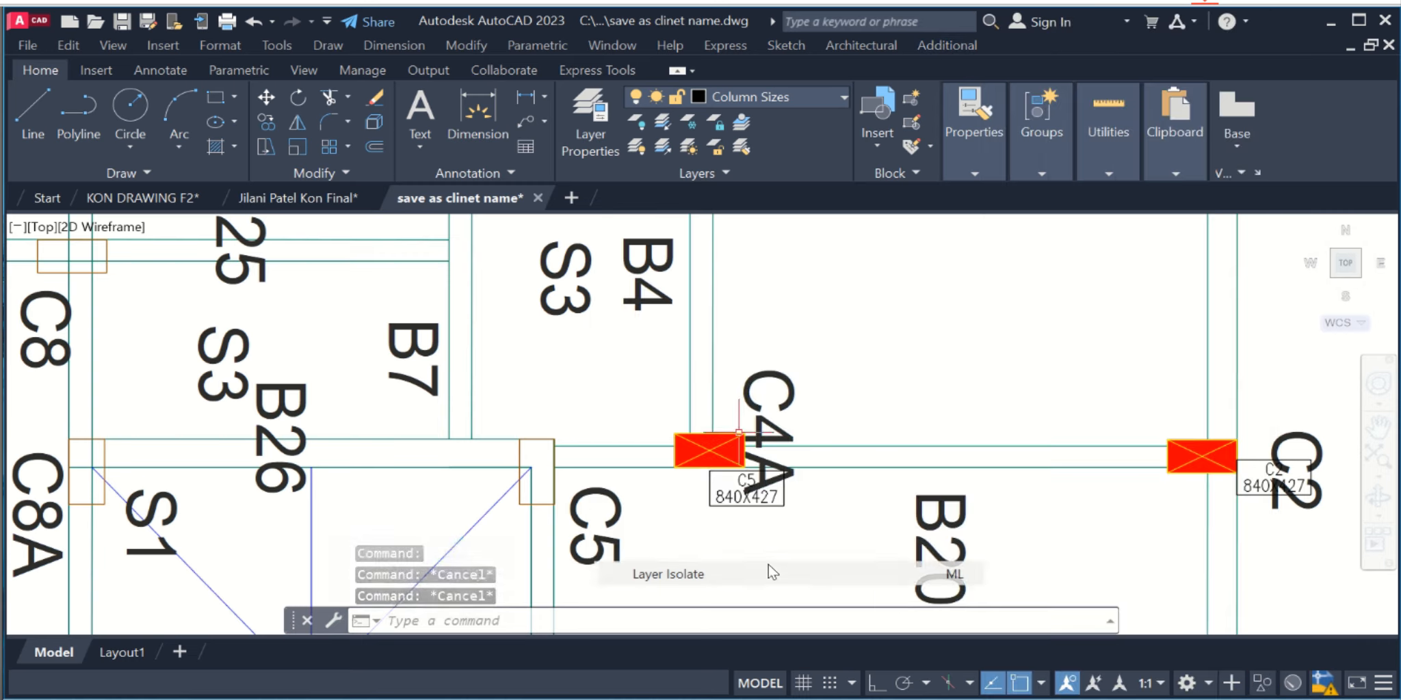
{"action": "left_click", "coordinate": [705, 455]}
{"action": "key", "text": "Return"}
Erase all column blocks on the isolated layer, and turn on and unlock all layers.
{"action": "scroll", "coordinate": [731, 441], "scroll_direction": "down", "scroll_amount": 4}
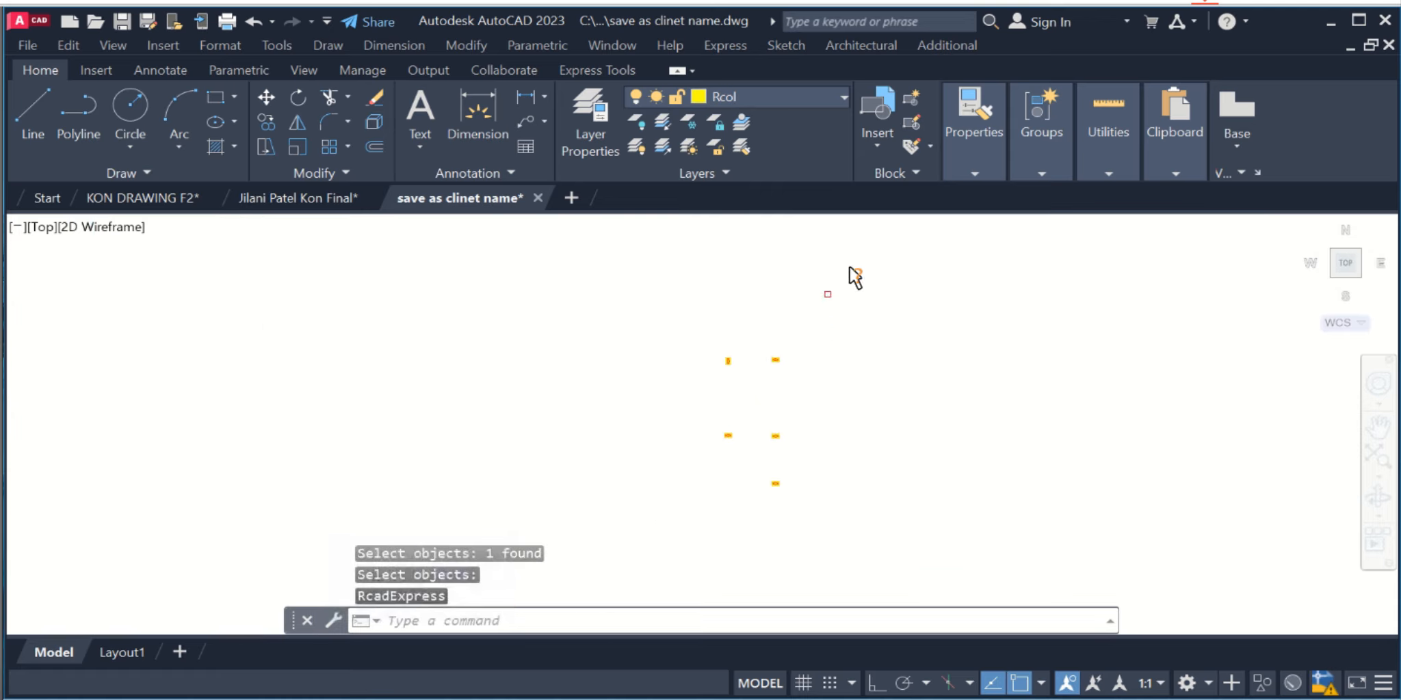
{"action": "left_click", "coordinate": [850, 268]}
{"action": "left_click", "coordinate": [748, 490]}
{"action": "left_click", "coordinate": [742, 503]}
{"action": "left_click", "coordinate": [694, 300]}
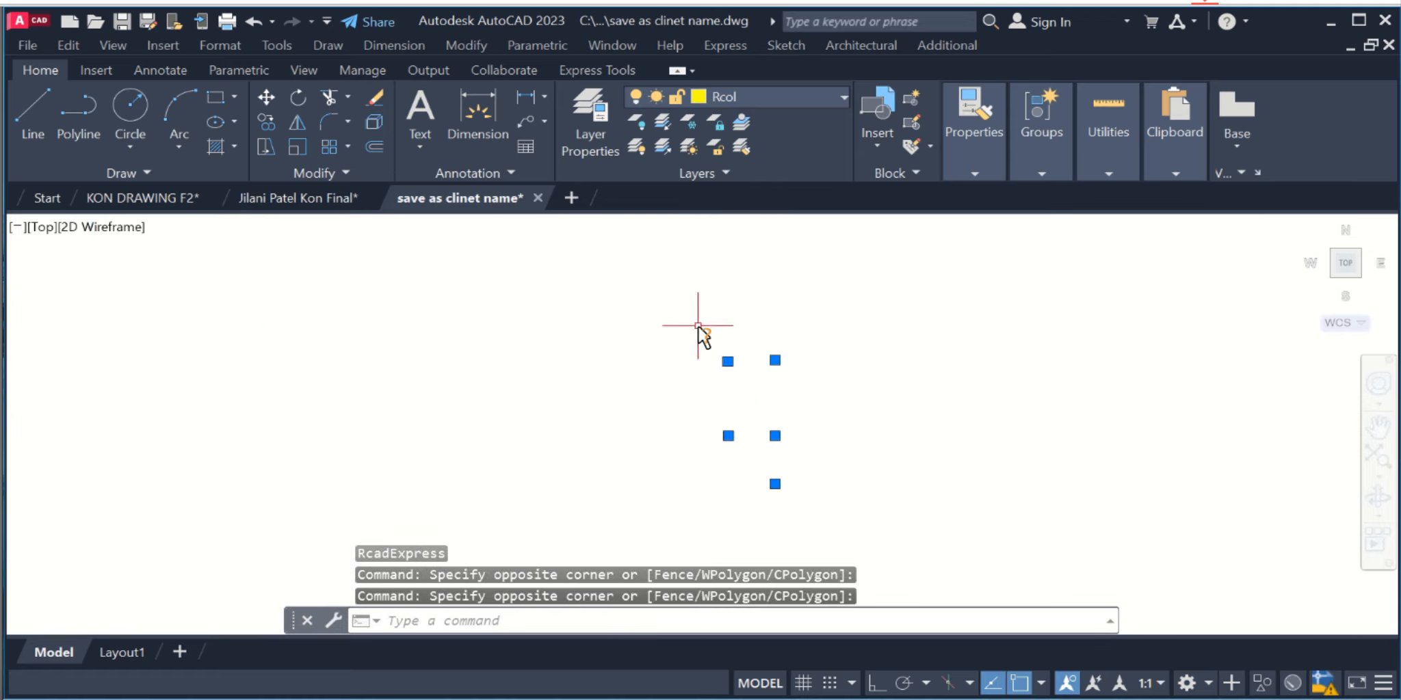
{"action": "key", "text": "Delete"}
{"action": "left_click", "coordinate": [928, 46]}
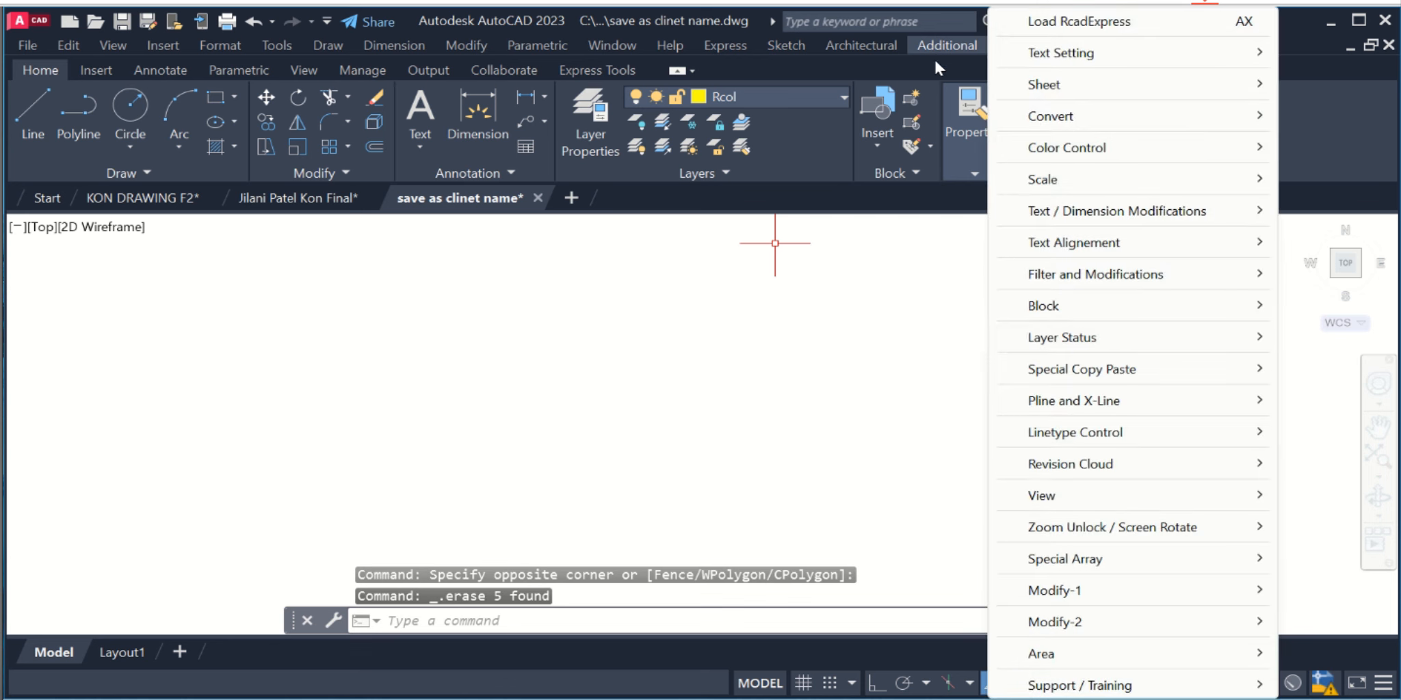
{"action": "mouse_move", "coordinate": [1051, 615]}
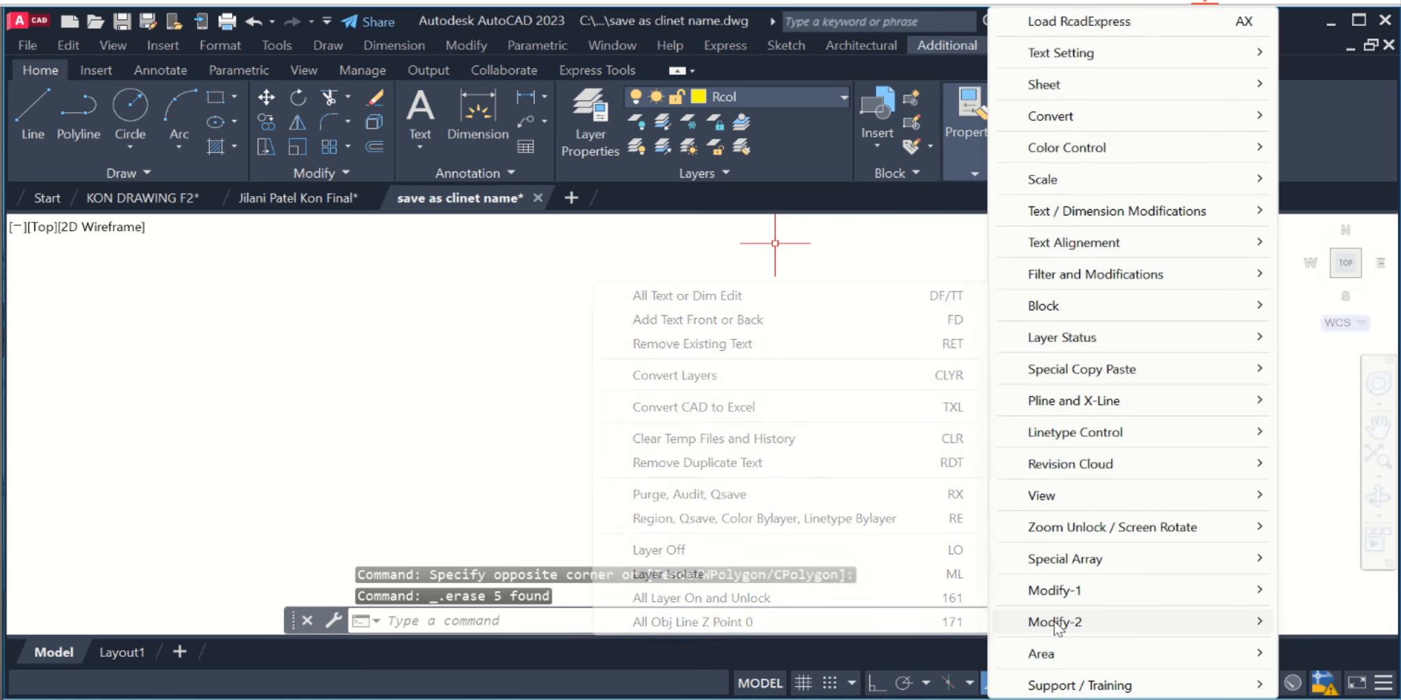
{"action": "left_click", "coordinate": [927, 600]}
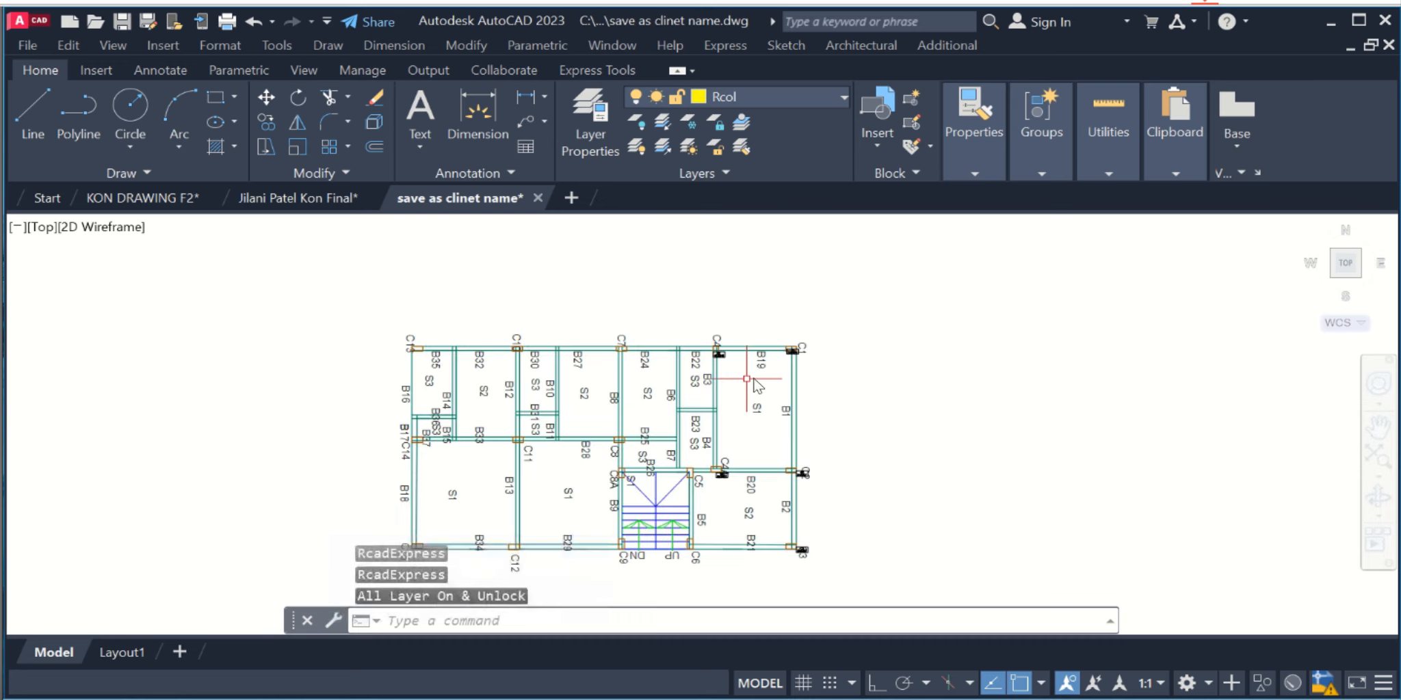
Isolate the layers of the boxed column number and size text generated at column C1.
{"action": "scroll", "coordinate": [746, 380], "scroll_direction": "up", "scroll_amount": 5}
{"action": "scroll", "coordinate": [858, 342], "scroll_direction": "up", "scroll_amount": 5}
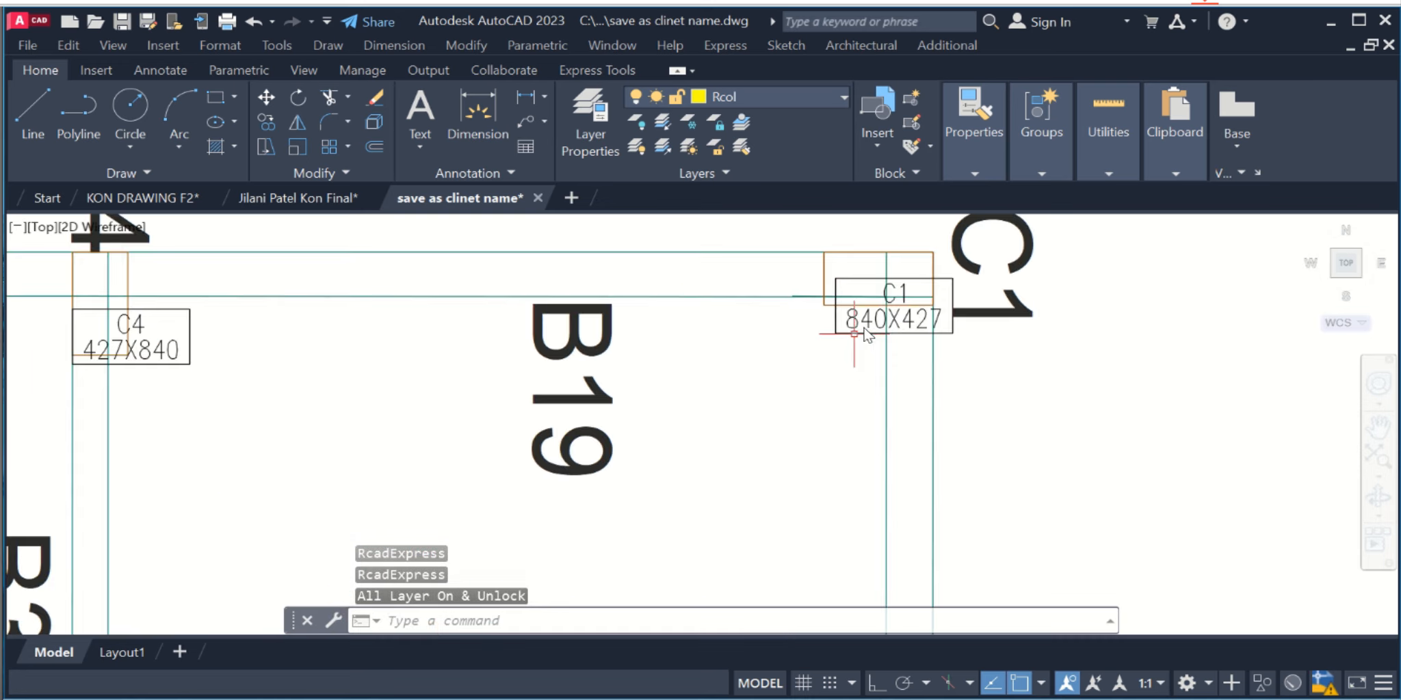
{"action": "left_click", "coordinate": [863, 338]}
{"action": "left_click", "coordinate": [874, 327]}
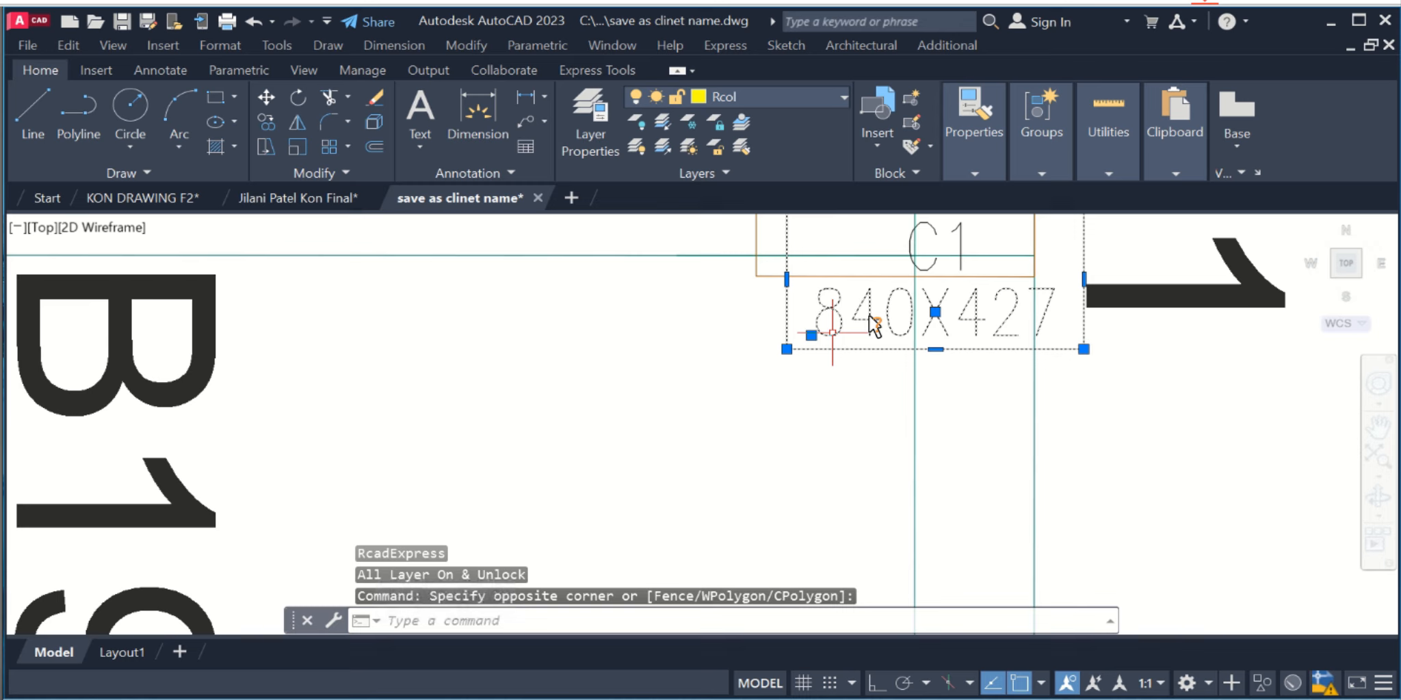
{"action": "left_click", "coordinate": [941, 240]}
{"action": "left_click", "coordinate": [952, 47]}
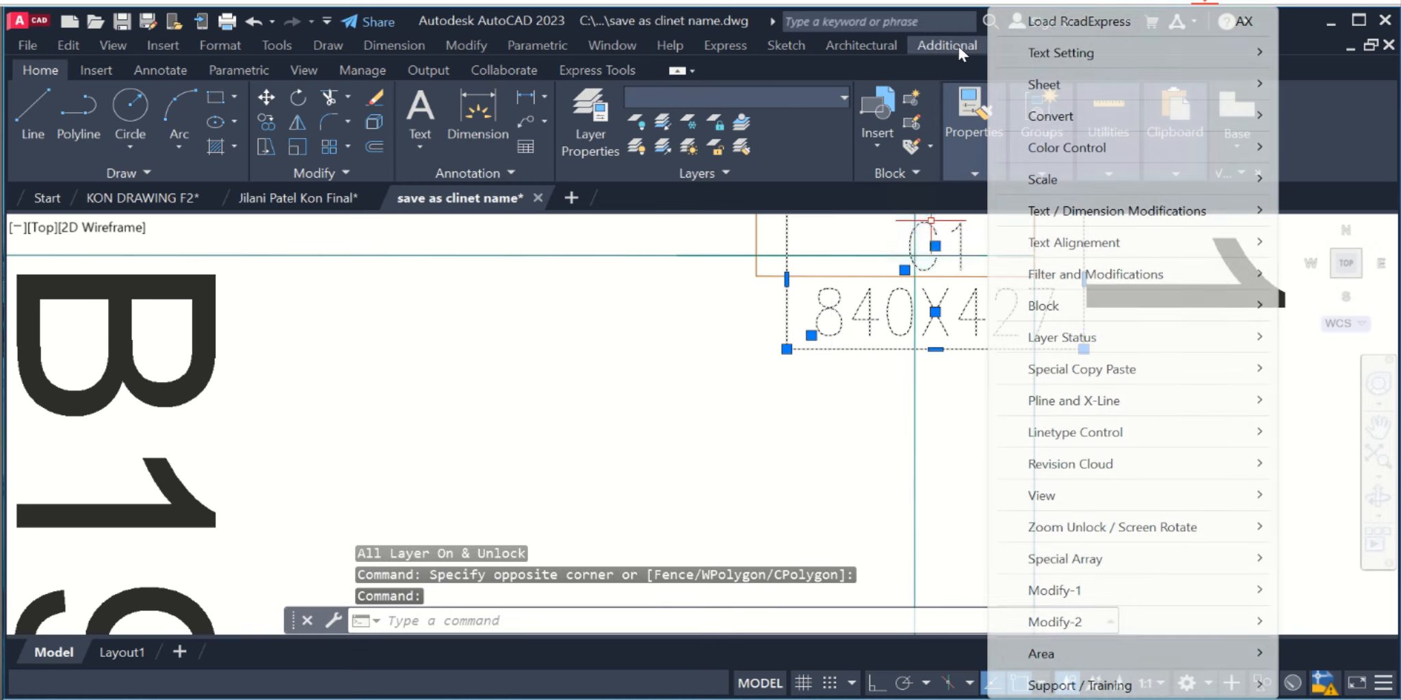
{"action": "mouse_move", "coordinate": [1053, 621]}
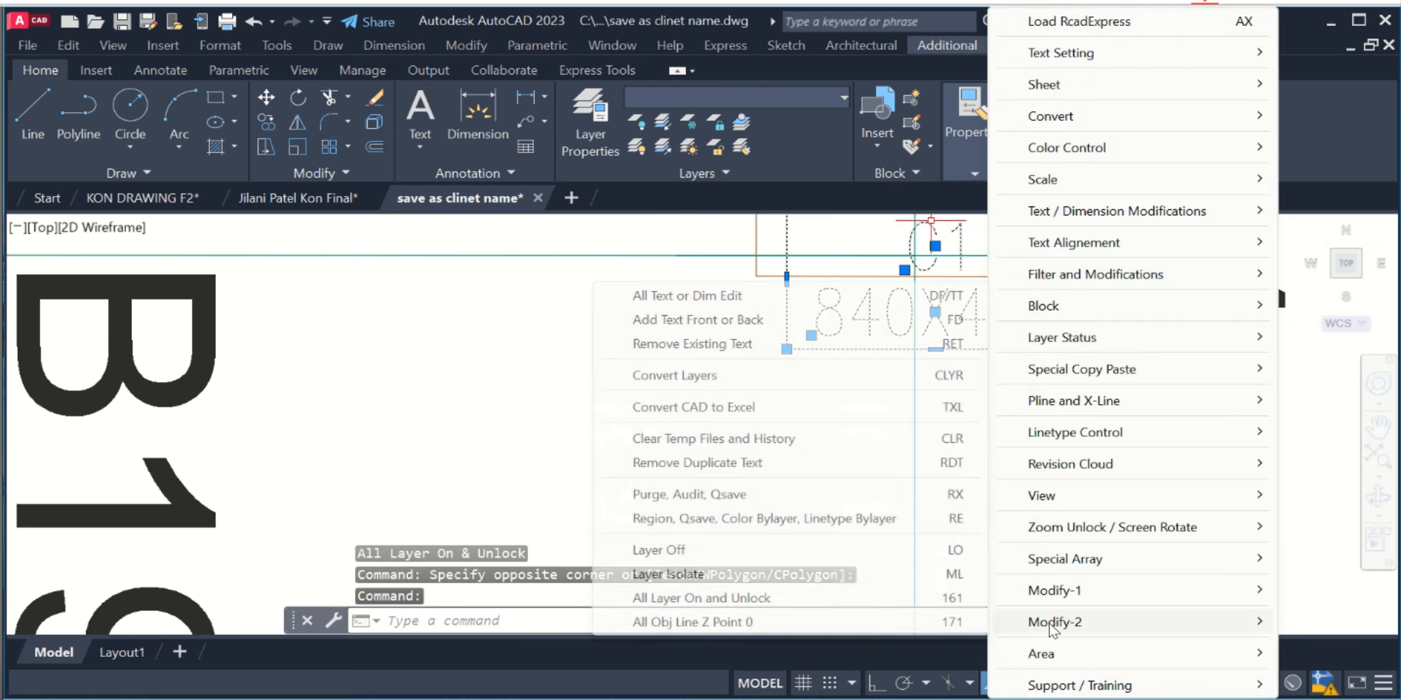
{"action": "left_click", "coordinate": [920, 576]}
Erase all generated column number and size labels, and turn on and unlock all layers.
{"action": "scroll", "coordinate": [818, 338], "scroll_direction": "down", "scroll_amount": 6}
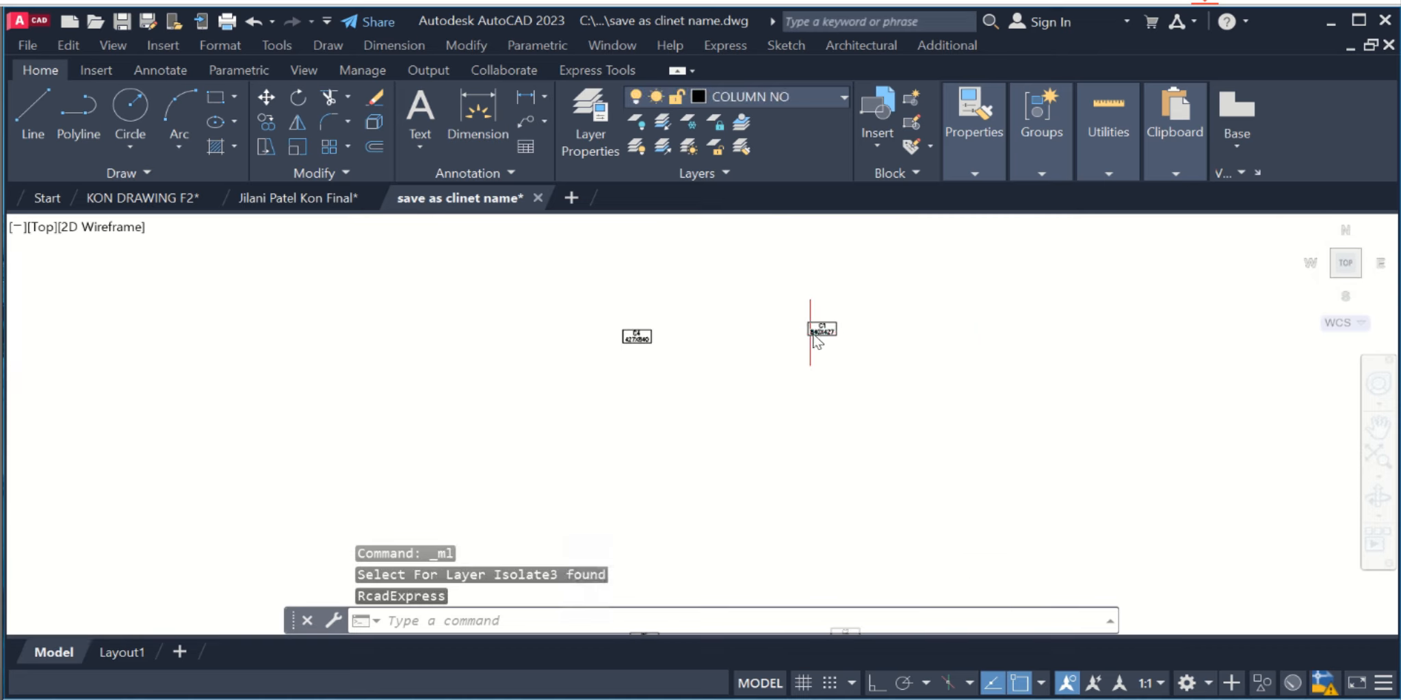
{"action": "left_click", "coordinate": [873, 286]}
{"action": "left_click", "coordinate": [715, 526]}
{"action": "type", "text": "E"}
{"action": "key", "text": "Return"}
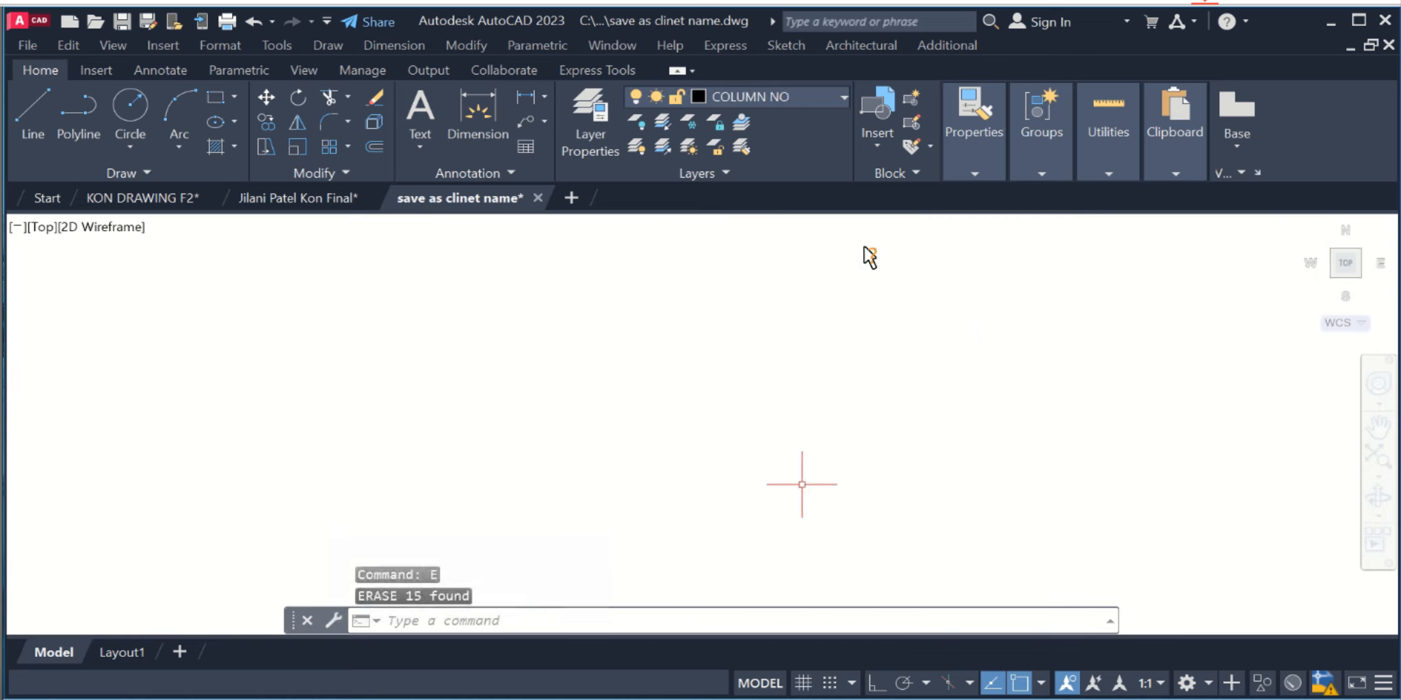
{"action": "left_click", "coordinate": [947, 45]}
{"action": "mouse_move", "coordinate": [1079, 623]}
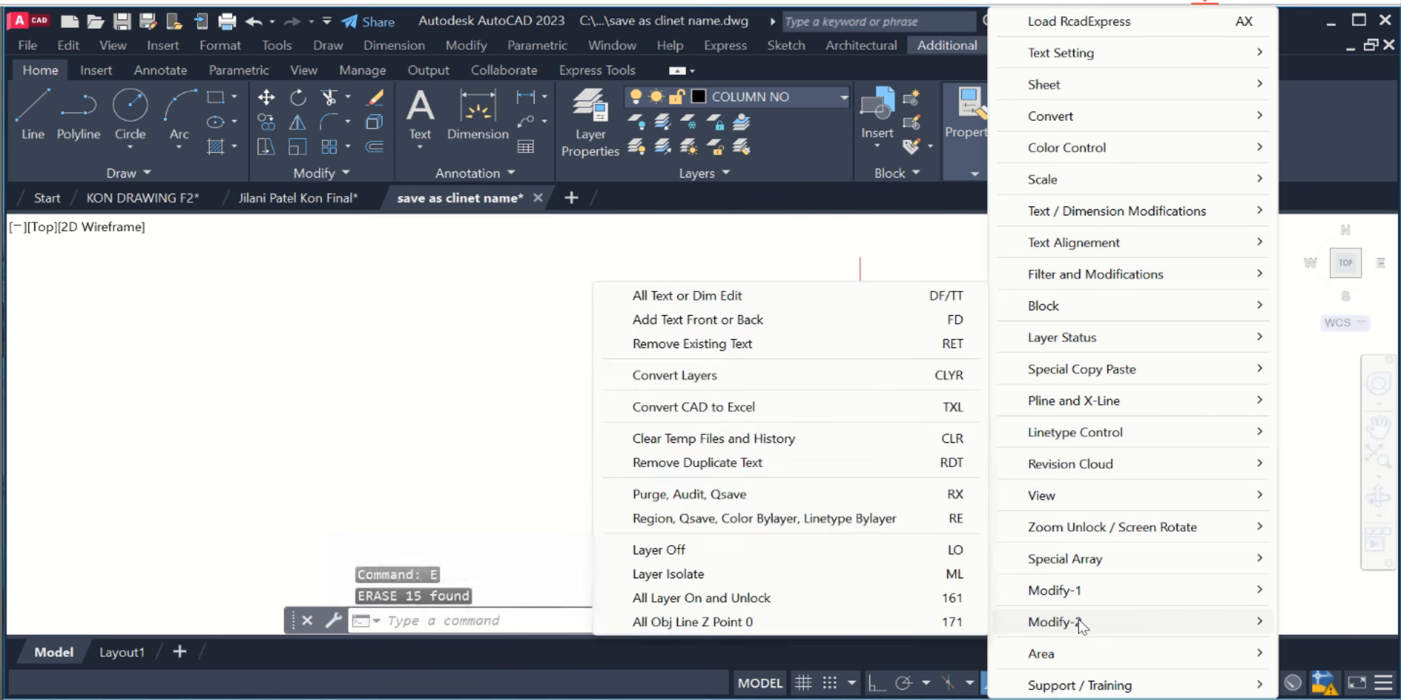
{"action": "left_click", "coordinate": [841, 599]}
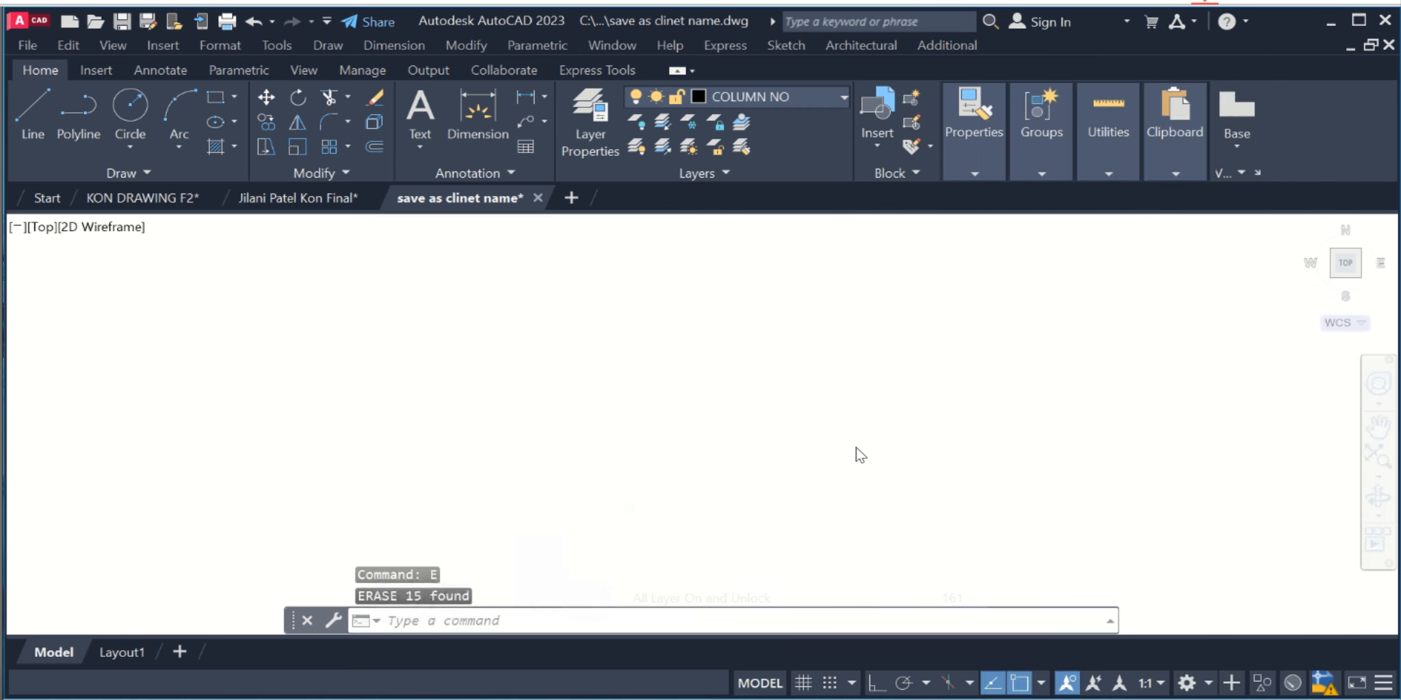
Start Layer Isolate and select the large C1 column name text beside the corner column.
{"action": "left_click", "coordinate": [848, 316]}
{"action": "left_click", "coordinate": [861, 317]}
{"action": "scroll", "coordinate": [818, 321], "scroll_direction": "up", "scroll_amount": 4}
{"action": "scroll", "coordinate": [818, 324], "scroll_direction": "up", "scroll_amount": 4}
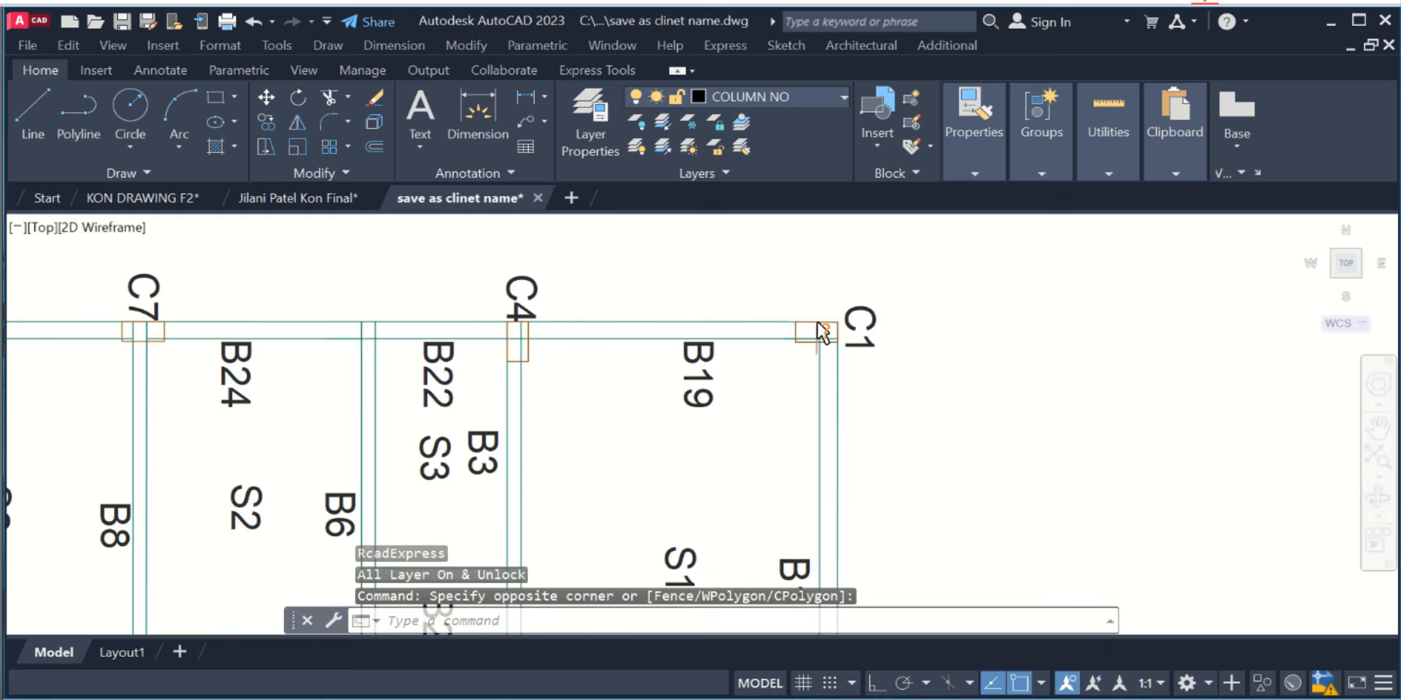
{"action": "left_click", "coordinate": [940, 45]}
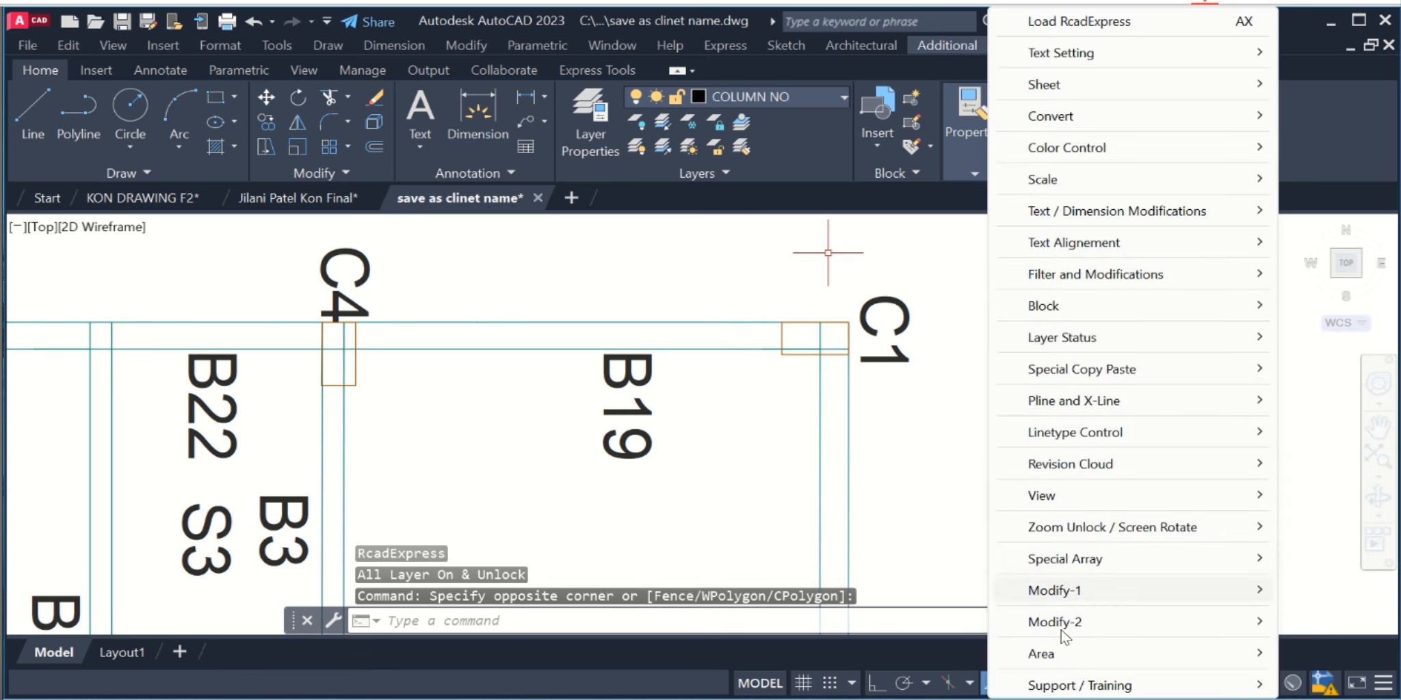
{"action": "mouse_move", "coordinate": [1052, 625]}
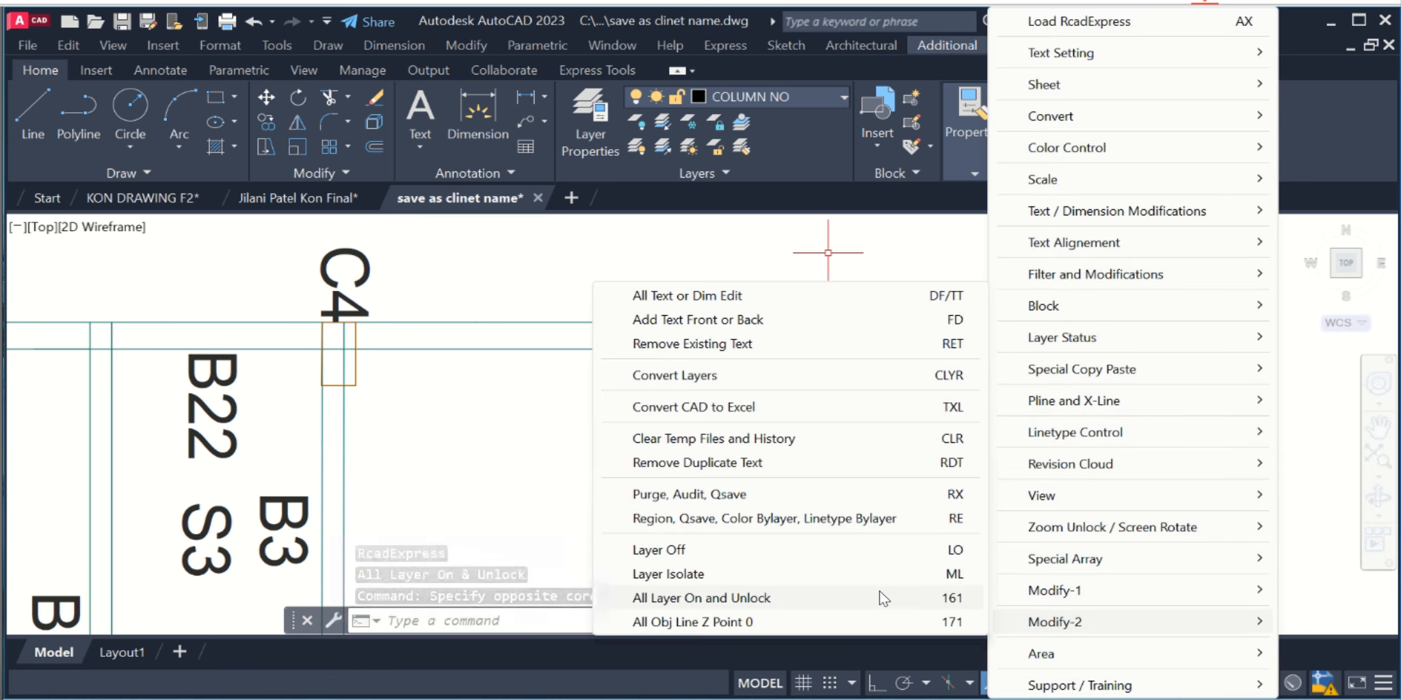
{"action": "left_click", "coordinate": [860, 578]}
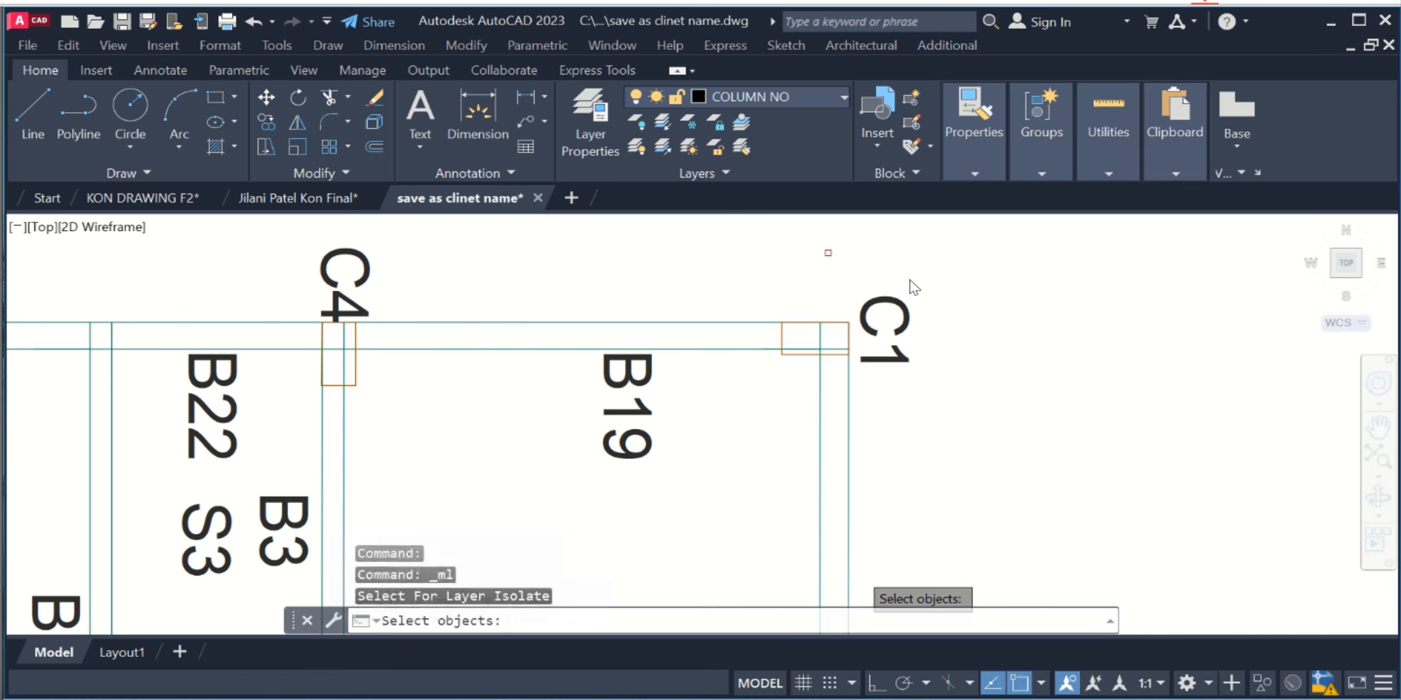
{"action": "left_click", "coordinate": [914, 289]}
{"action": "left_click", "coordinate": [884, 350]}
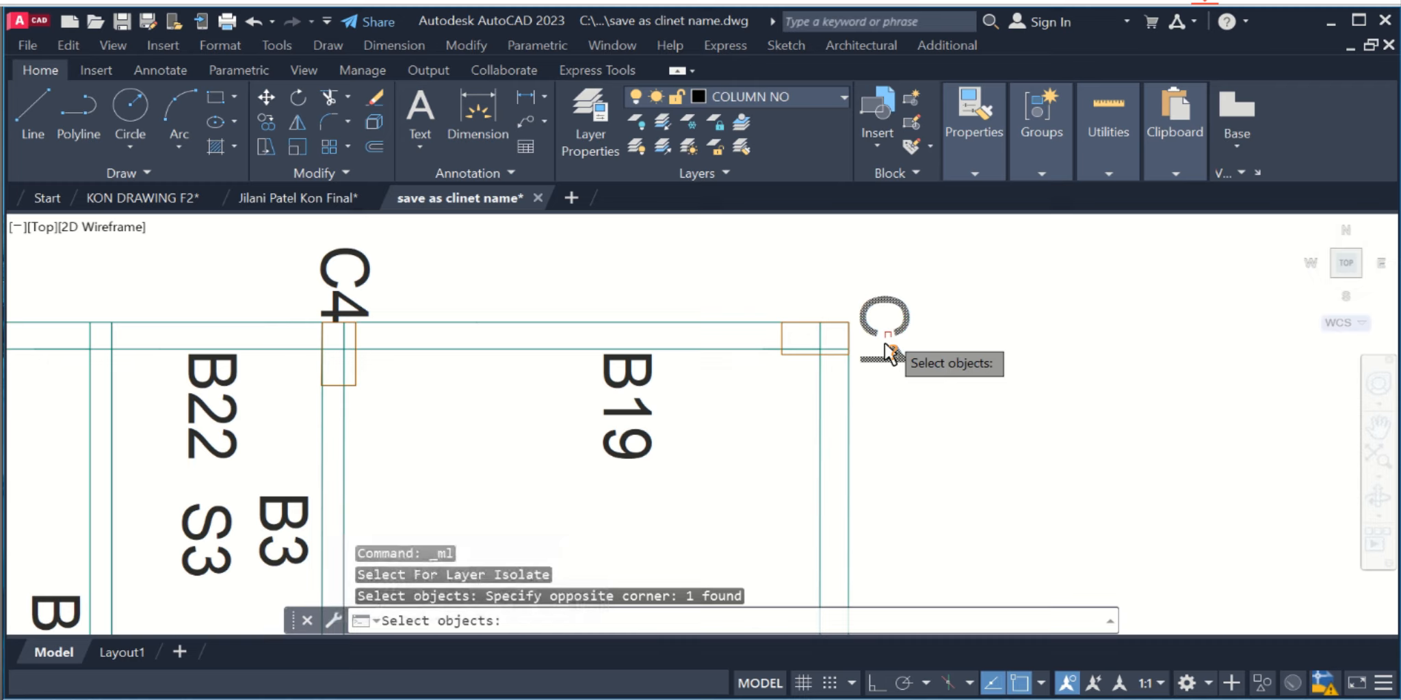
Add the C1 column's rectangular polyline to the selection and isolate the layers of both objects.
{"action": "left_click", "coordinate": [803, 359]}
{"action": "left_click", "coordinate": [801, 361]}
{"action": "scroll", "coordinate": [803, 357], "scroll_direction": "up", "scroll_amount": 4}
{"action": "left_click", "coordinate": [794, 354]}
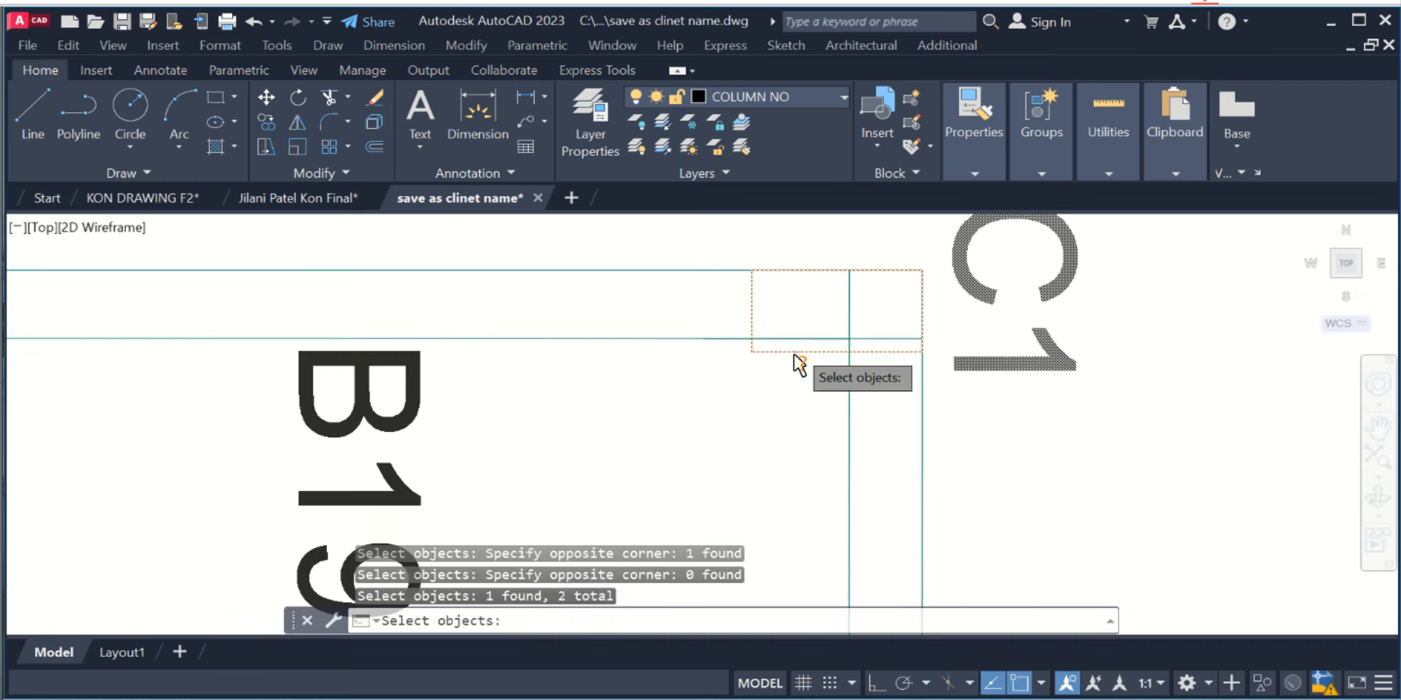
{"action": "left_click", "coordinate": [796, 366]}
{"action": "left_click", "coordinate": [795, 376]}
{"action": "key", "text": "Return"}
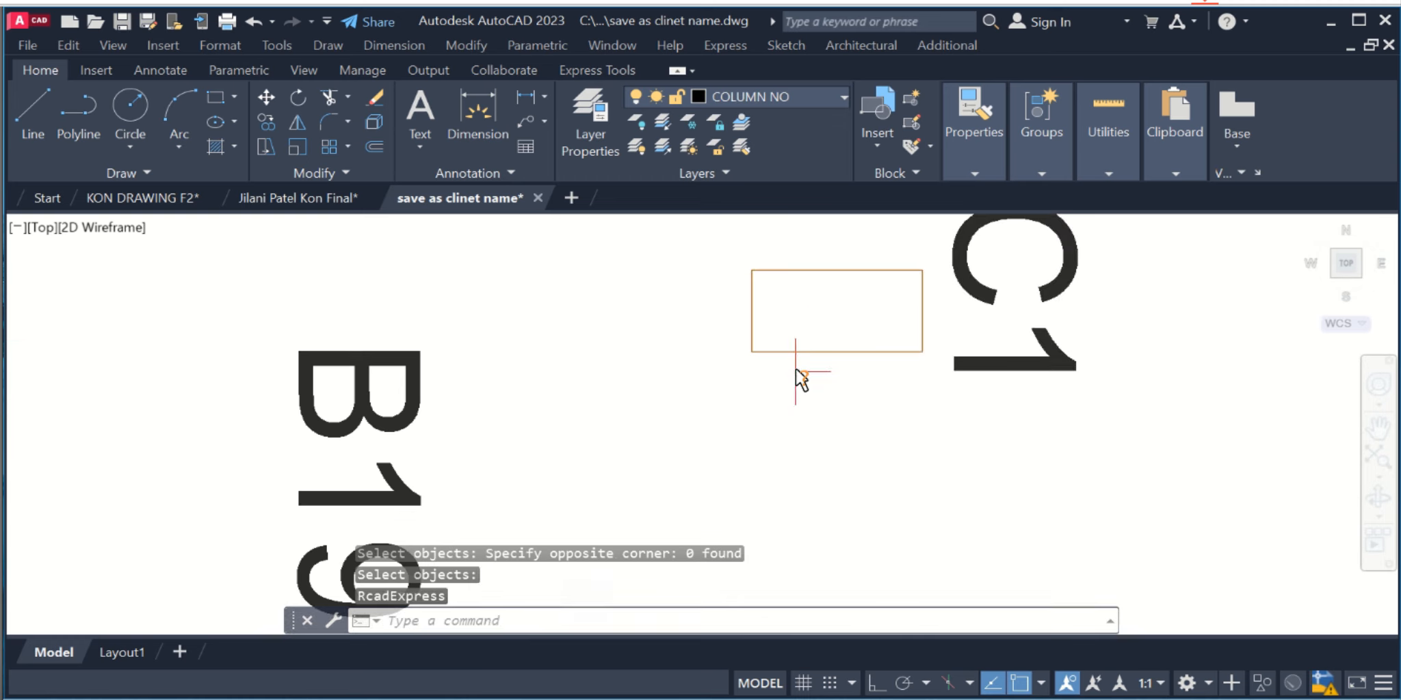
Run Start Centerline again with column name C, start number 1 and text height 150.
{"action": "scroll", "coordinate": [814, 368], "scroll_direction": "down", "scroll_amount": 6}
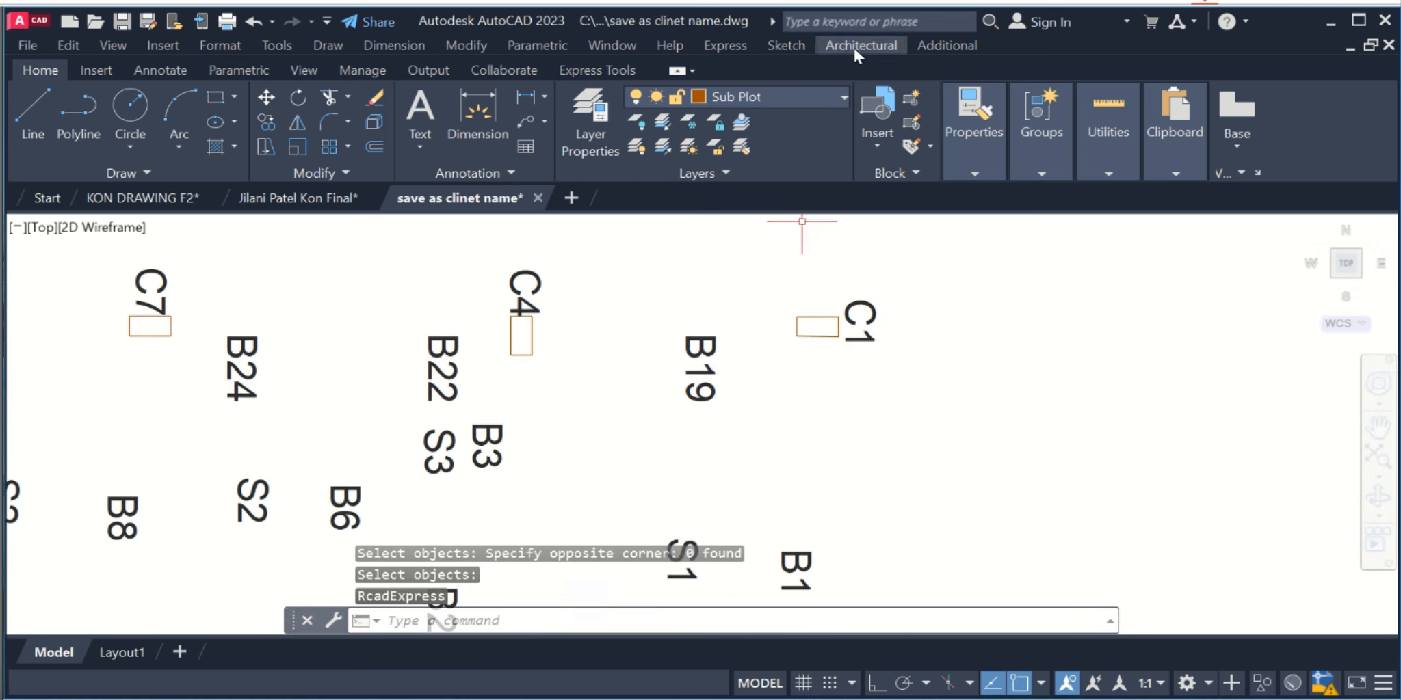
{"action": "left_click", "coordinate": [878, 45]}
{"action": "mouse_move", "coordinate": [924, 299]}
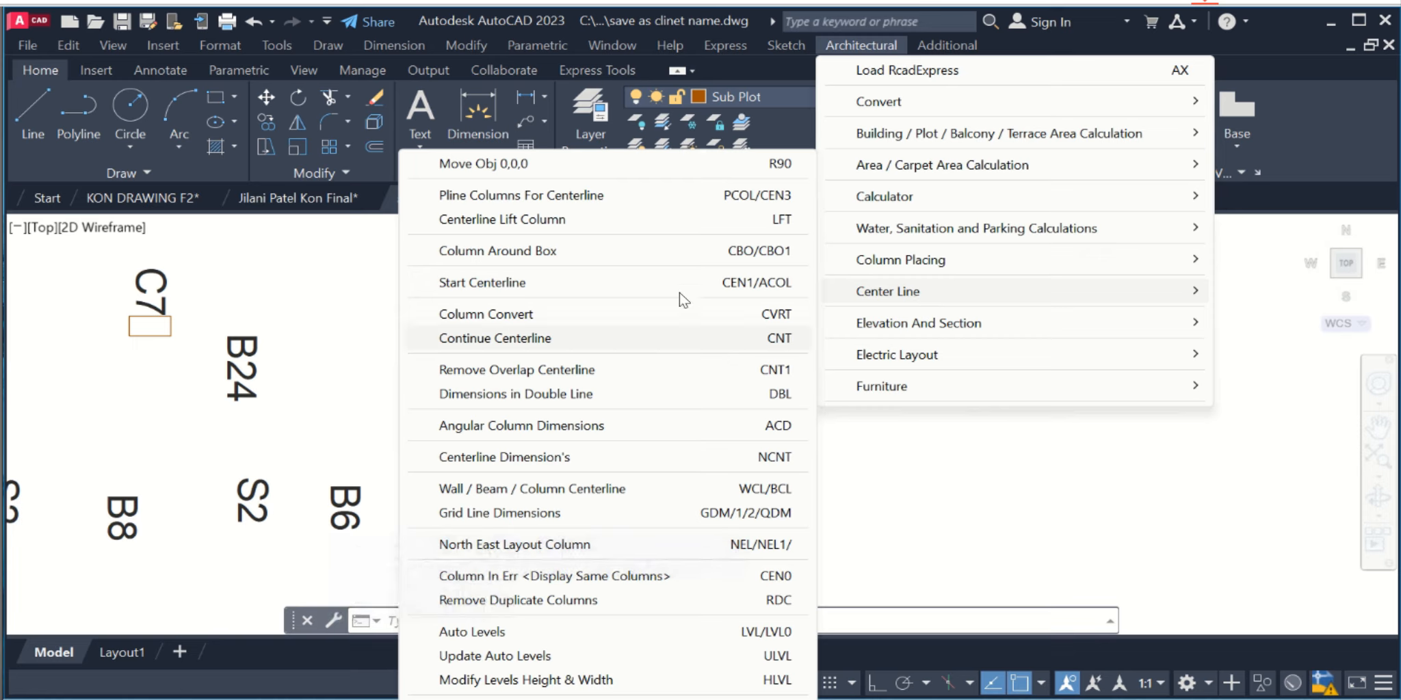
{"action": "left_click", "coordinate": [649, 291]}
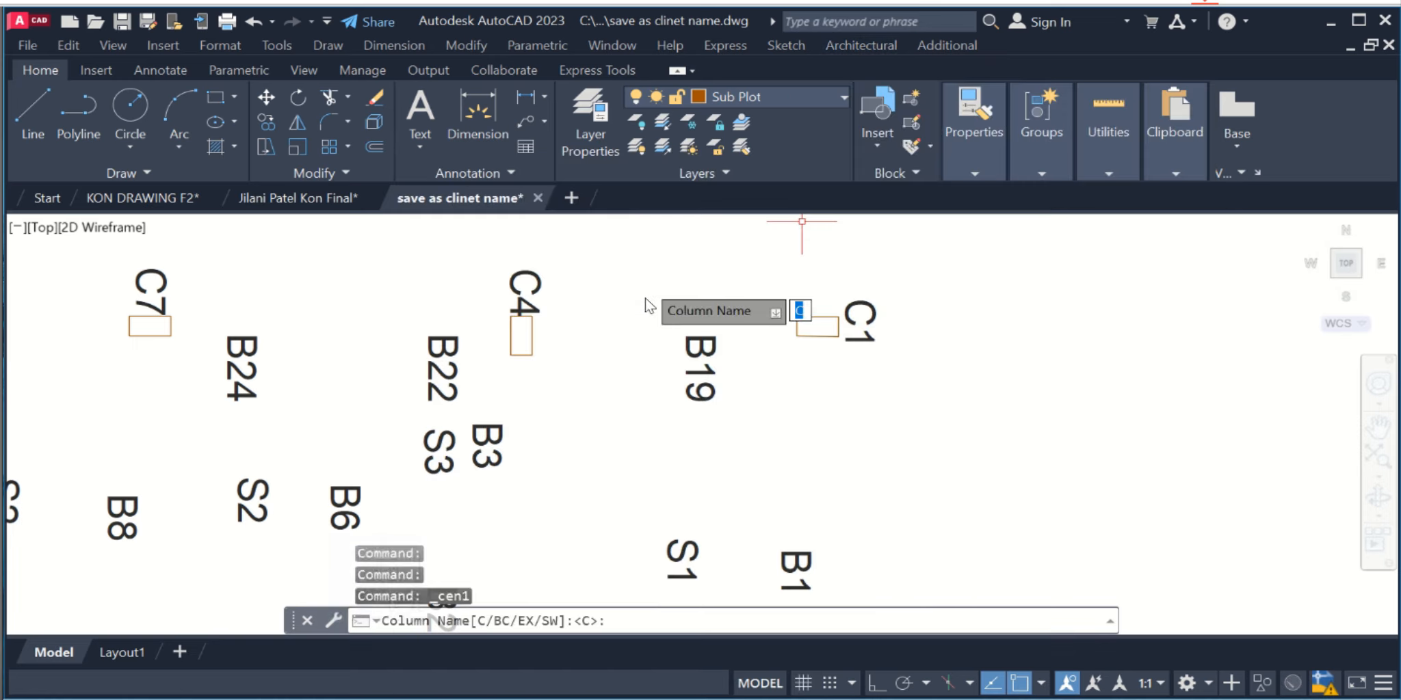
{"action": "key", "text": "Return"}
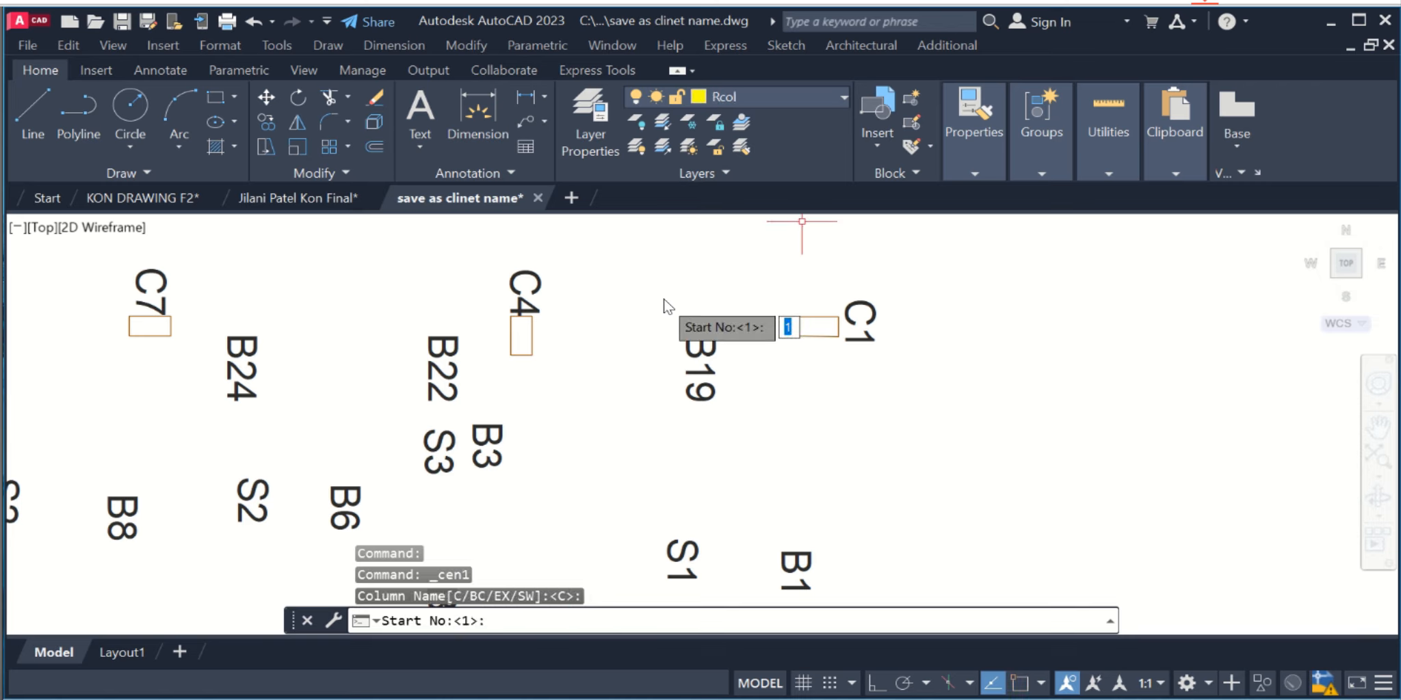
{"action": "key", "text": "Return"}
{"action": "key", "text": "Return"}
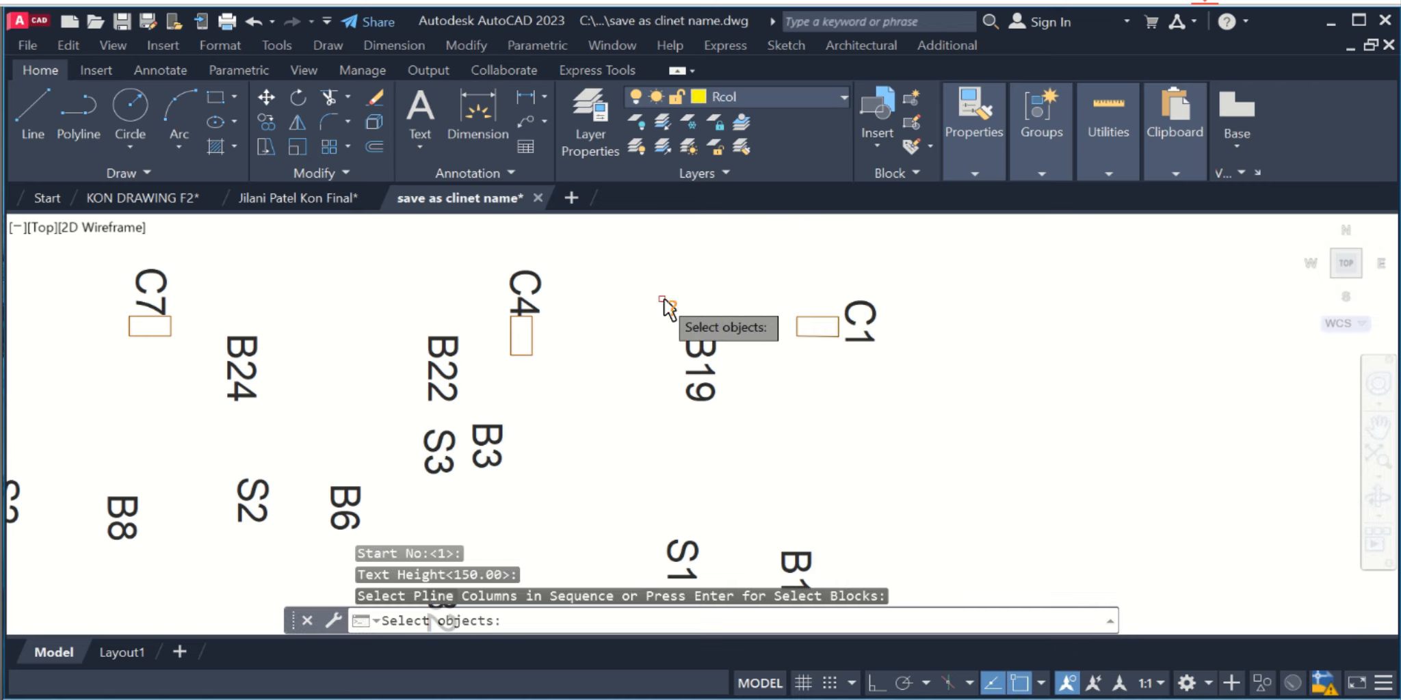
Select the C1, C2 and C3 column polylines in sequence on the isolated layers.
{"action": "left_click", "coordinate": [828, 274]}
{"action": "left_click", "coordinate": [809, 371]}
{"action": "scroll", "coordinate": [831, 298], "scroll_direction": "down", "scroll_amount": 3}
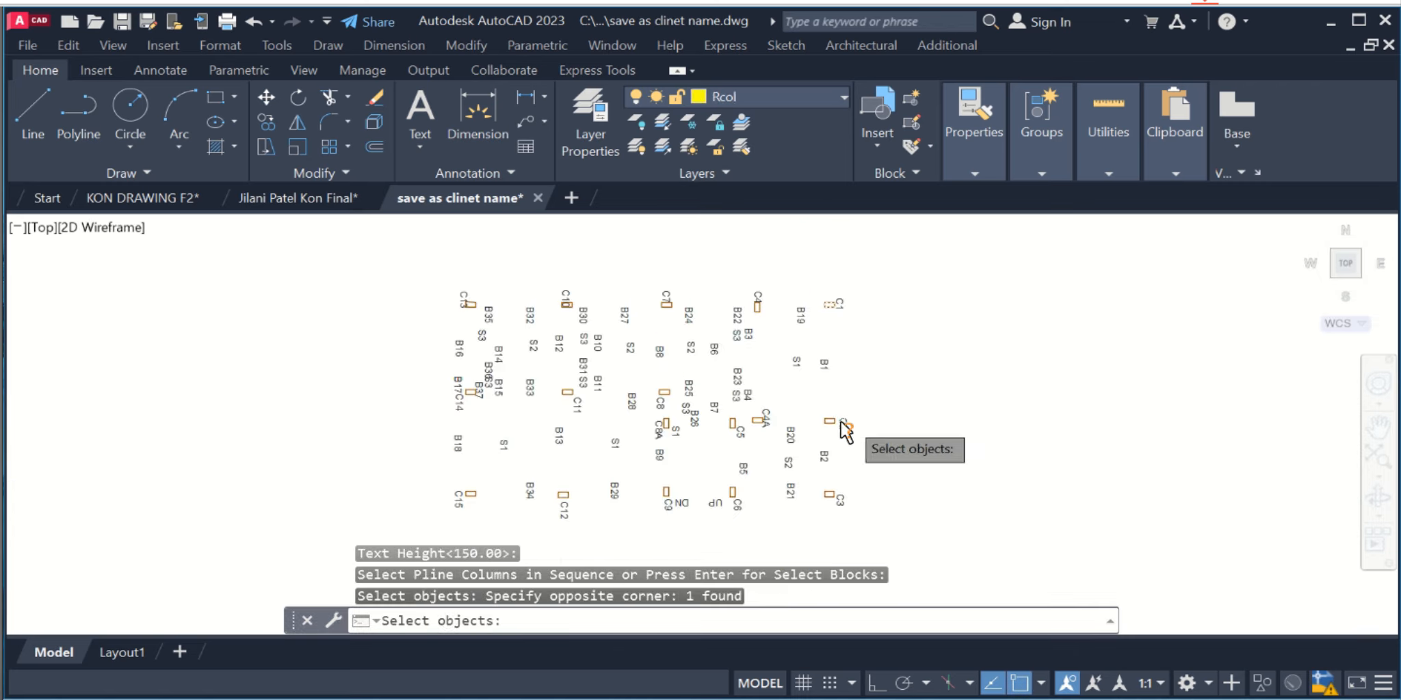
{"action": "scroll", "coordinate": [840, 424], "scroll_direction": "up", "scroll_amount": 2}
{"action": "left_click", "coordinate": [848, 390]}
{"action": "left_click", "coordinate": [782, 445]}
{"action": "middle_click_drag", "start_coordinate": [848, 546], "coordinate": [876, 373]}
{"action": "left_click", "coordinate": [873, 392]}
{"action": "left_click", "coordinate": [826, 457]}
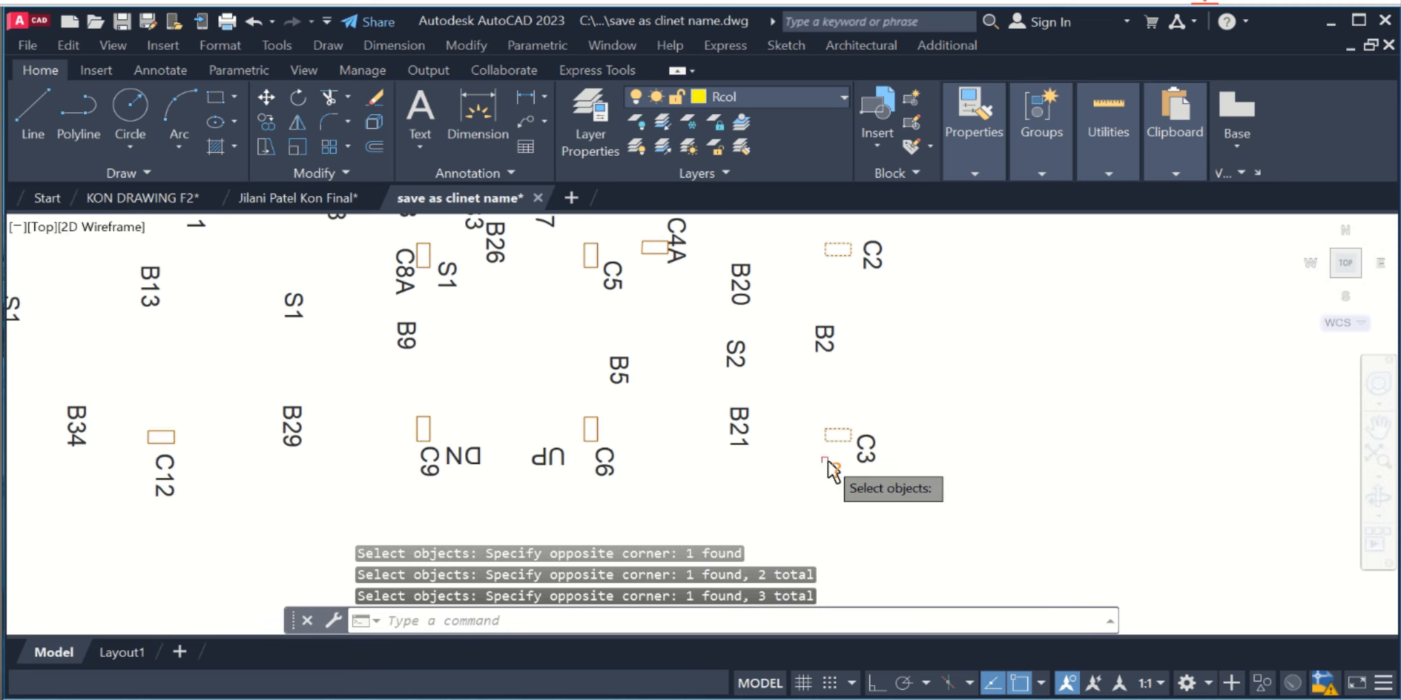
Add the C4, C5 and C6 column polylines to the selection in sequence.
{"action": "scroll", "coordinate": [820, 424], "scroll_direction": "down", "scroll_amount": 3}
{"action": "scroll", "coordinate": [763, 318], "scroll_direction": "up", "scroll_amount": 4}
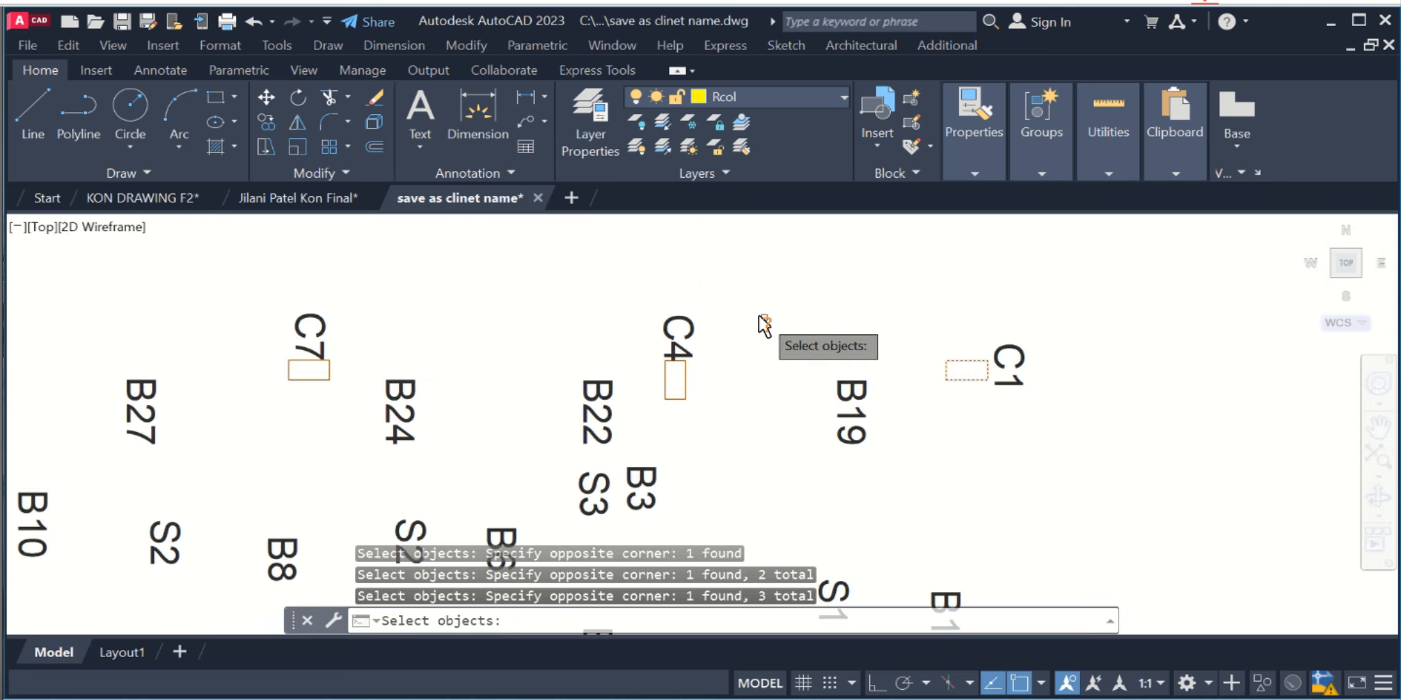
{"action": "left_click", "coordinate": [725, 330]}
{"action": "left_click", "coordinate": [636, 396]}
{"action": "middle_click_drag", "start_coordinate": [695, 457], "coordinate": [710, 209]}
{"action": "middle_click_drag", "start_coordinate": [727, 435], "coordinate": [734, 272]}
{"action": "left_click", "coordinate": [615, 427]}
{"action": "left_click", "coordinate": [596, 448]}
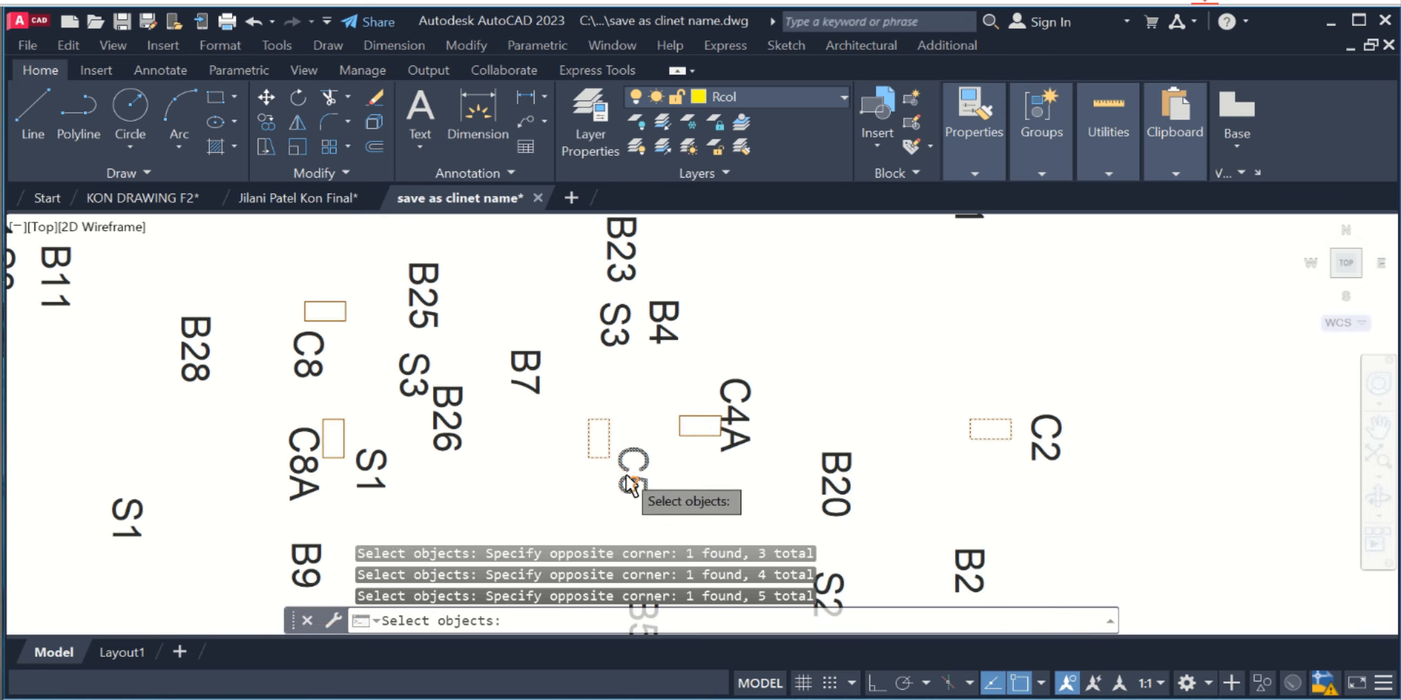
{"action": "middle_click_drag", "start_coordinate": [630, 478], "coordinate": [710, 246]}
{"action": "middle_click_drag", "start_coordinate": [705, 441], "coordinate": [716, 360]}
{"action": "left_click", "coordinate": [719, 357]}
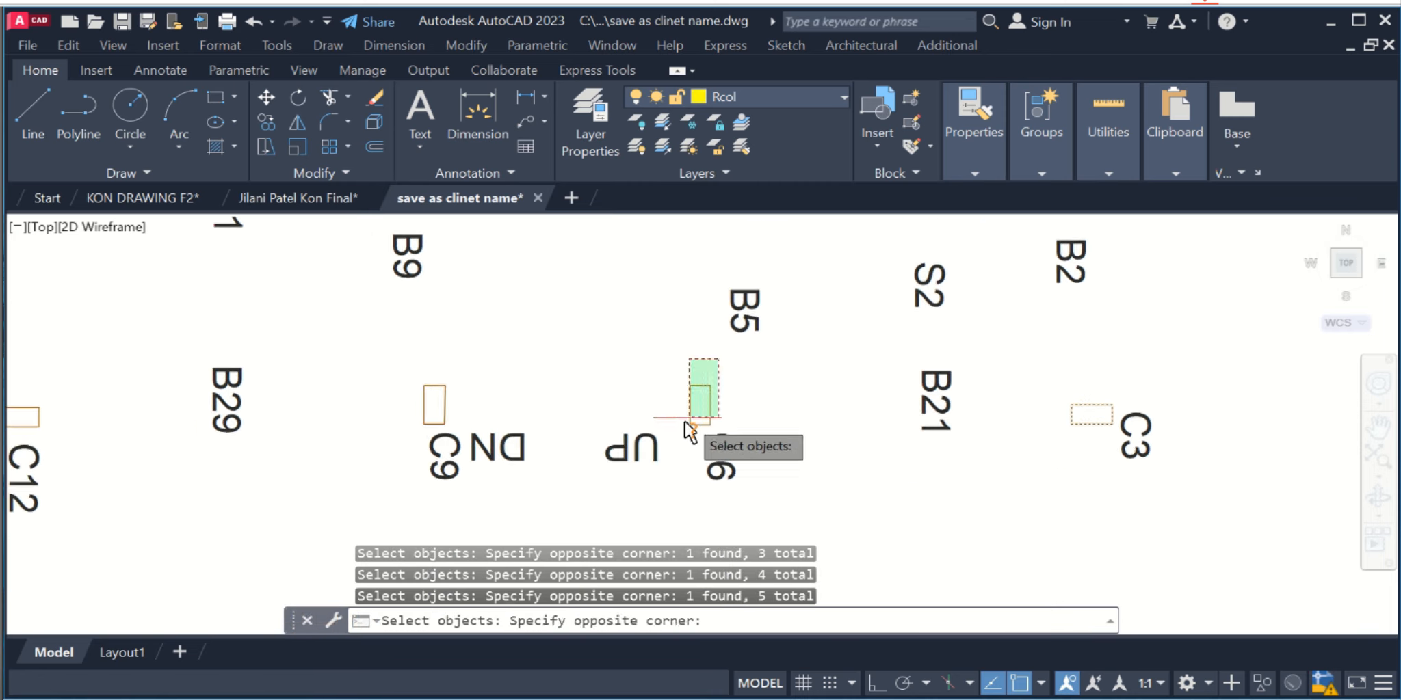
{"action": "left_click", "coordinate": [686, 423]}
Add the C7, C8 and C9 column polylines to the selection in sequence.
{"action": "scroll", "coordinate": [659, 411], "scroll_direction": "down", "scroll_amount": 3}
{"action": "middle_click_drag", "start_coordinate": [656, 404], "coordinate": [665, 568]}
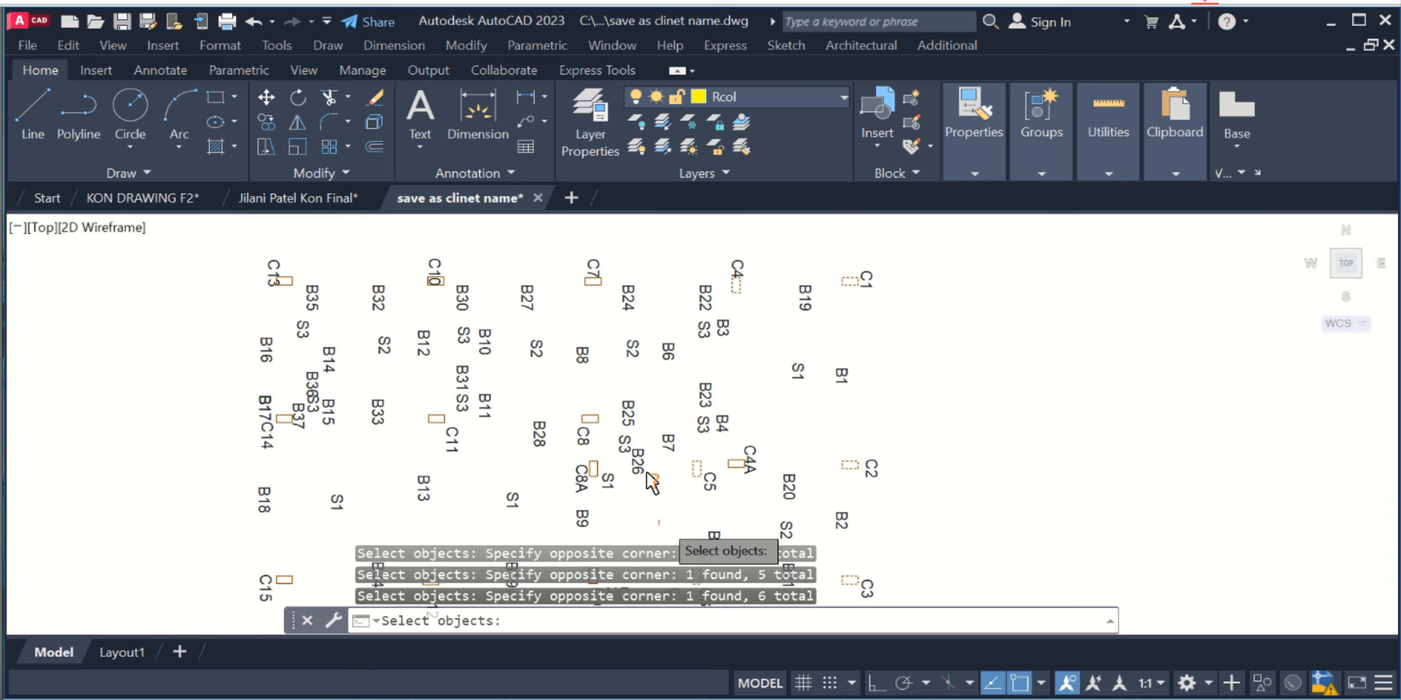
{"action": "left_click", "coordinate": [615, 258]}
{"action": "left_click", "coordinate": [578, 294]}
{"action": "left_click", "coordinate": [605, 400]}
{"action": "left_click", "coordinate": [578, 441]}
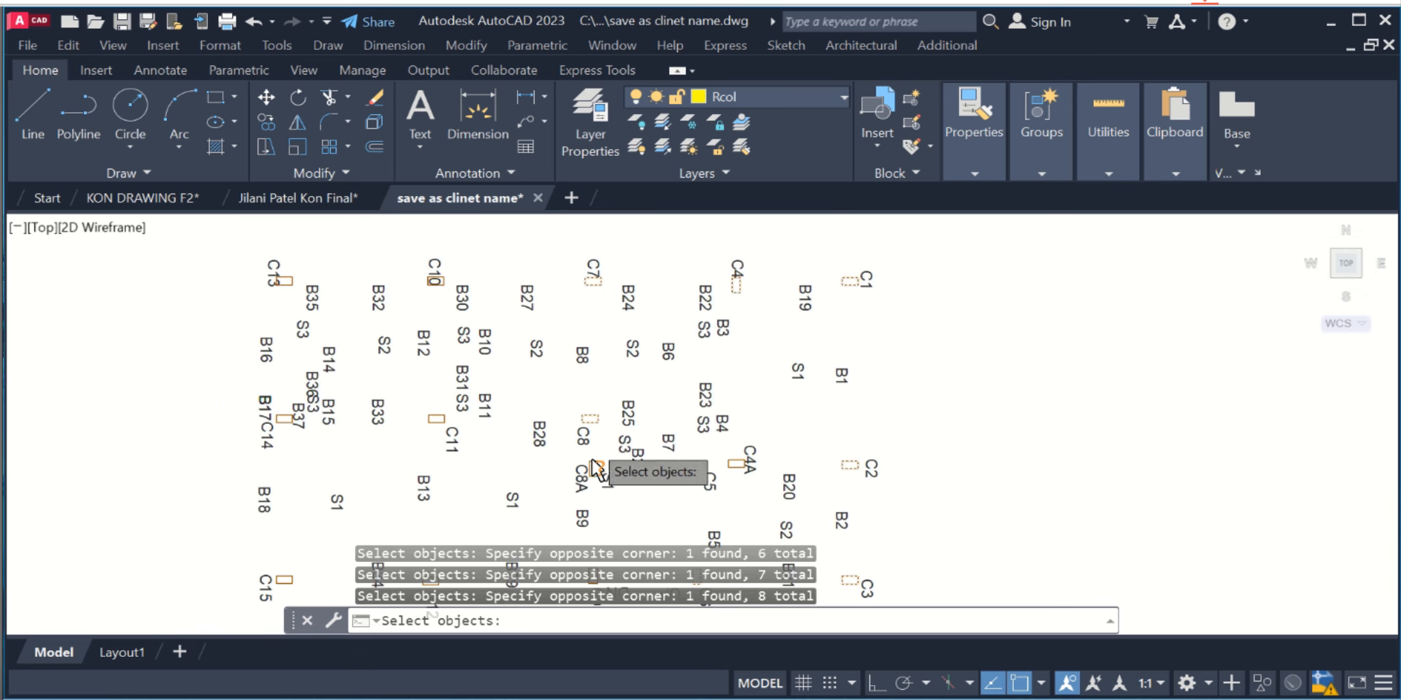
{"action": "middle_click_drag", "start_coordinate": [610, 514], "coordinate": [625, 420]}
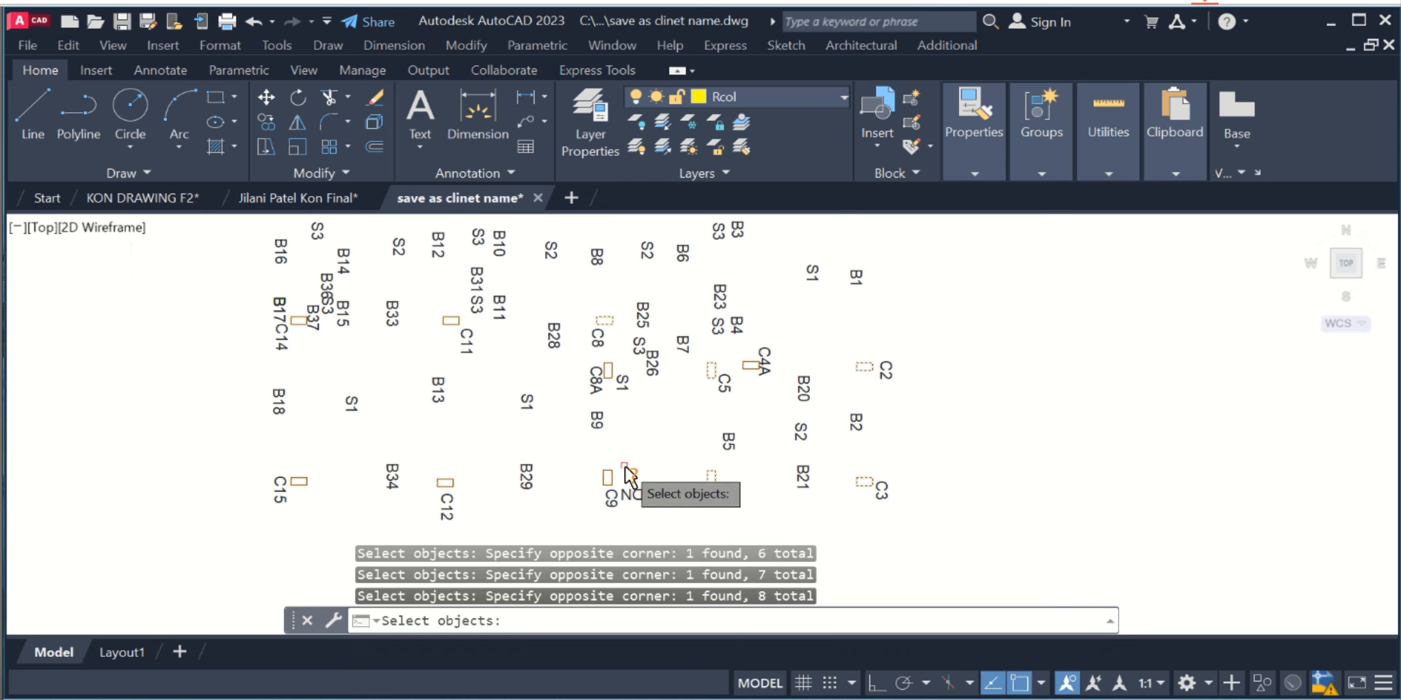
{"action": "scroll", "coordinate": [625, 475], "scroll_direction": "up", "scroll_amount": 3}
{"action": "left_click", "coordinate": [613, 457]}
{"action": "middle_click_drag", "start_coordinate": [573, 510], "coordinate": [628, 415]}
{"action": "left_click", "coordinate": [608, 463]}
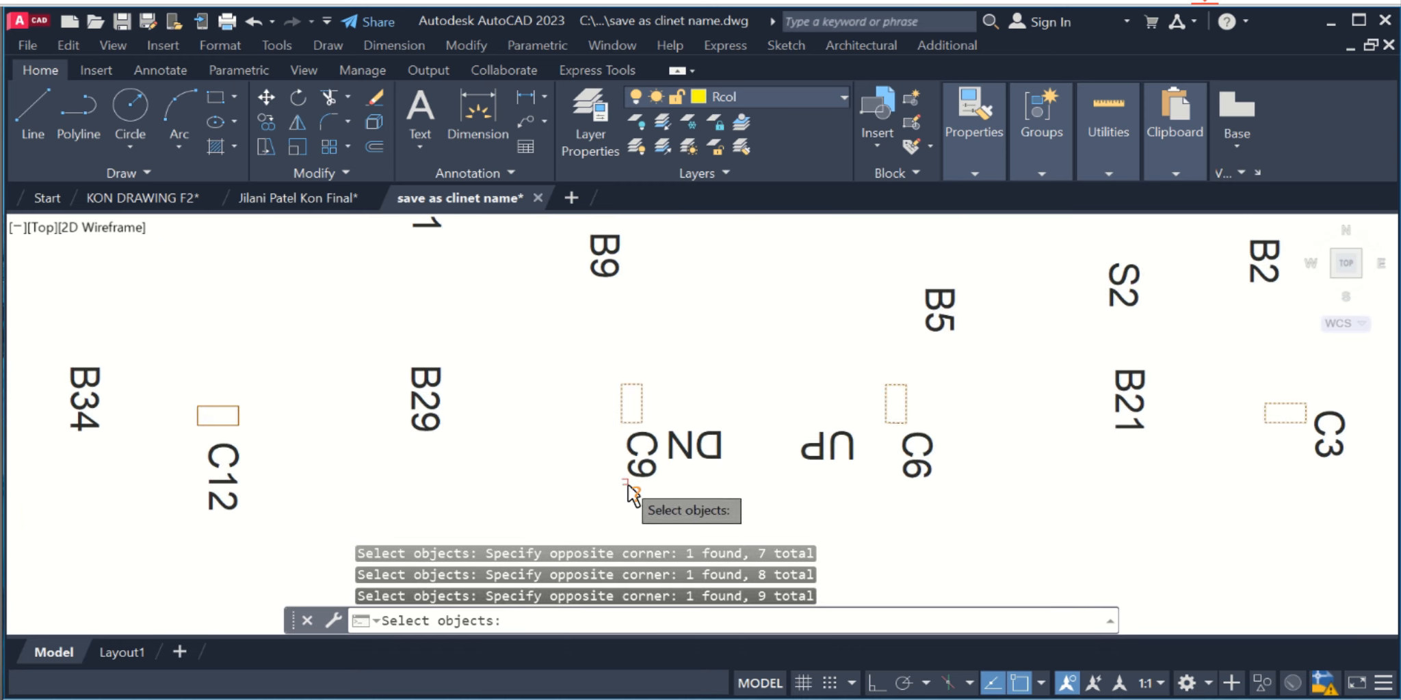
Add the C10, C11 and C12 column polylines to the selection in sequence.
{"action": "scroll", "coordinate": [625, 482], "scroll_direction": "down", "scroll_amount": 3}
{"action": "middle_click_drag", "start_coordinate": [571, 379], "coordinate": [566, 549]}
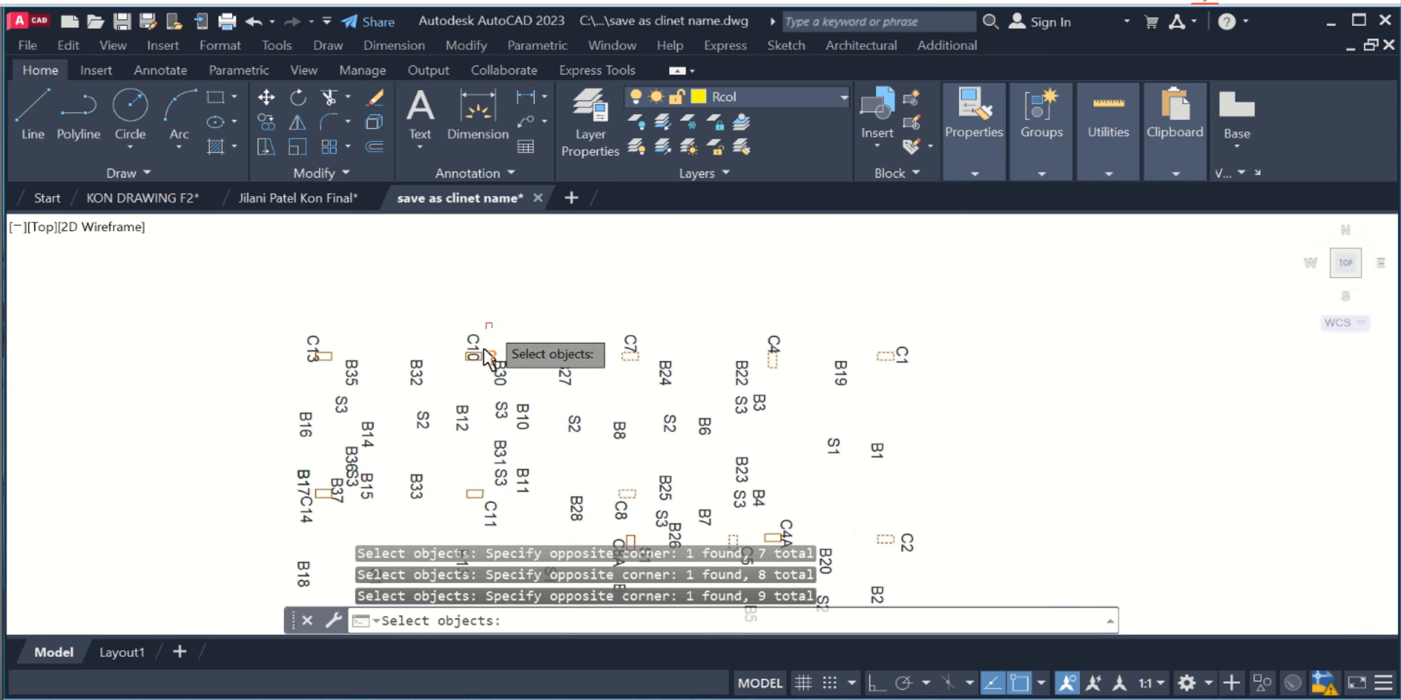
{"action": "left_click", "coordinate": [489, 327]}
{"action": "left_click", "coordinate": [431, 379]}
{"action": "middle_click_drag", "start_coordinate": [476, 450], "coordinate": [498, 348]}
{"action": "left_click", "coordinate": [505, 376]}
{"action": "left_click", "coordinate": [473, 411]}
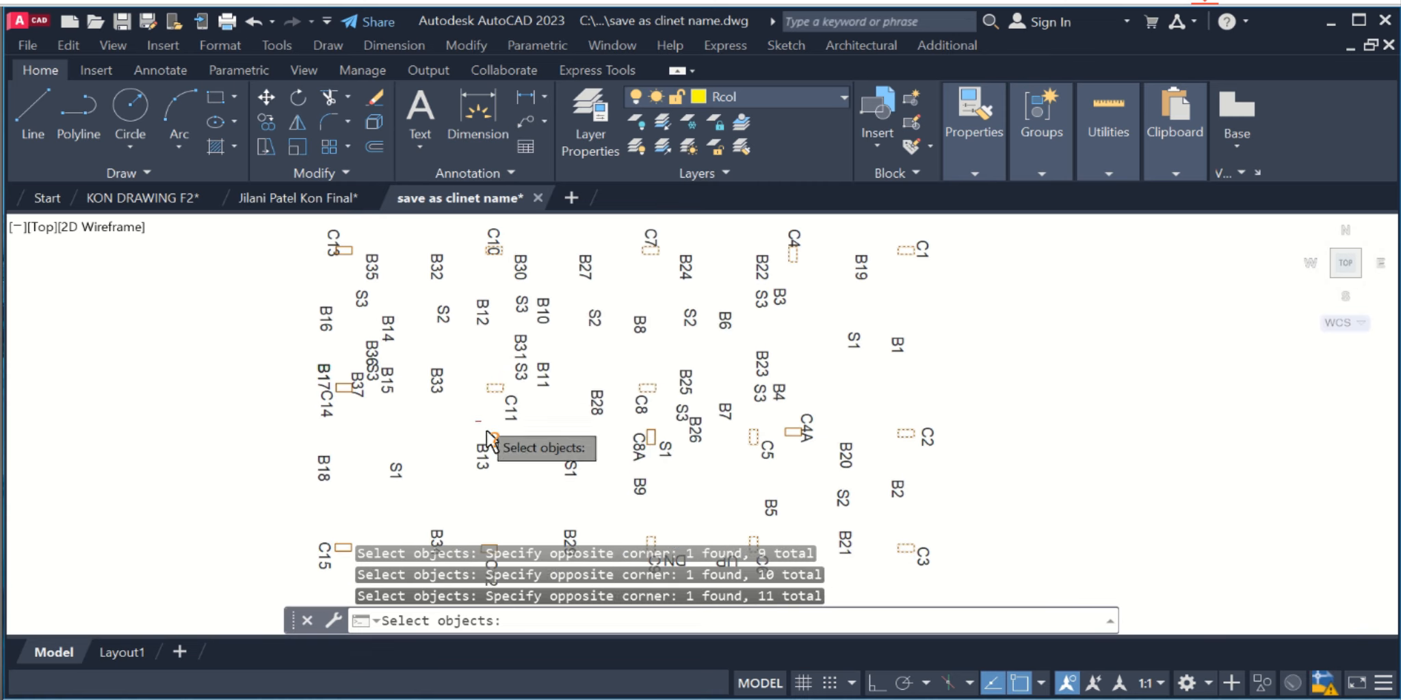
{"action": "mouse_move", "coordinate": [497, 465]}
{"action": "middle_mouse_down"}
{"action": "mouse_move", "coordinate": [519, 332]}
{"action": "mouse_move", "coordinate": [475, 416]}
{"action": "mouse_move", "coordinate": [467, 494]}
{"action": "middle_mouse_up"}
{"action": "left_click", "coordinate": [531, 382]}
{"action": "left_click", "coordinate": [491, 436]}
Add the C13, C14 and C15 column polylines to the selection in sequence.
{"action": "scroll", "coordinate": [360, 283], "scroll_direction": "up", "scroll_amount": 2}
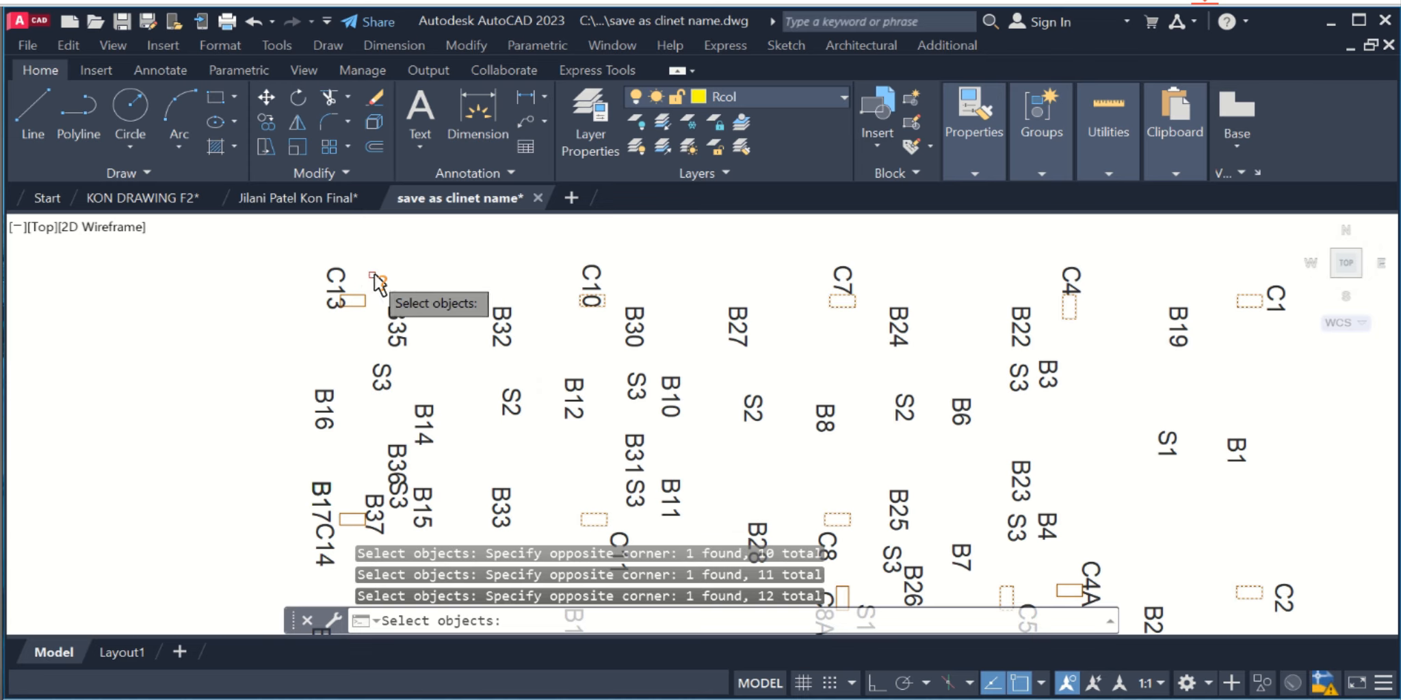
{"action": "left_click", "coordinate": [378, 268]}
{"action": "left_click", "coordinate": [301, 319]}
{"action": "middle_click_drag", "start_coordinate": [382, 418], "coordinate": [394, 287]}
{"action": "scroll", "coordinate": [386, 308], "scroll_direction": "up", "scroll_amount": 2}
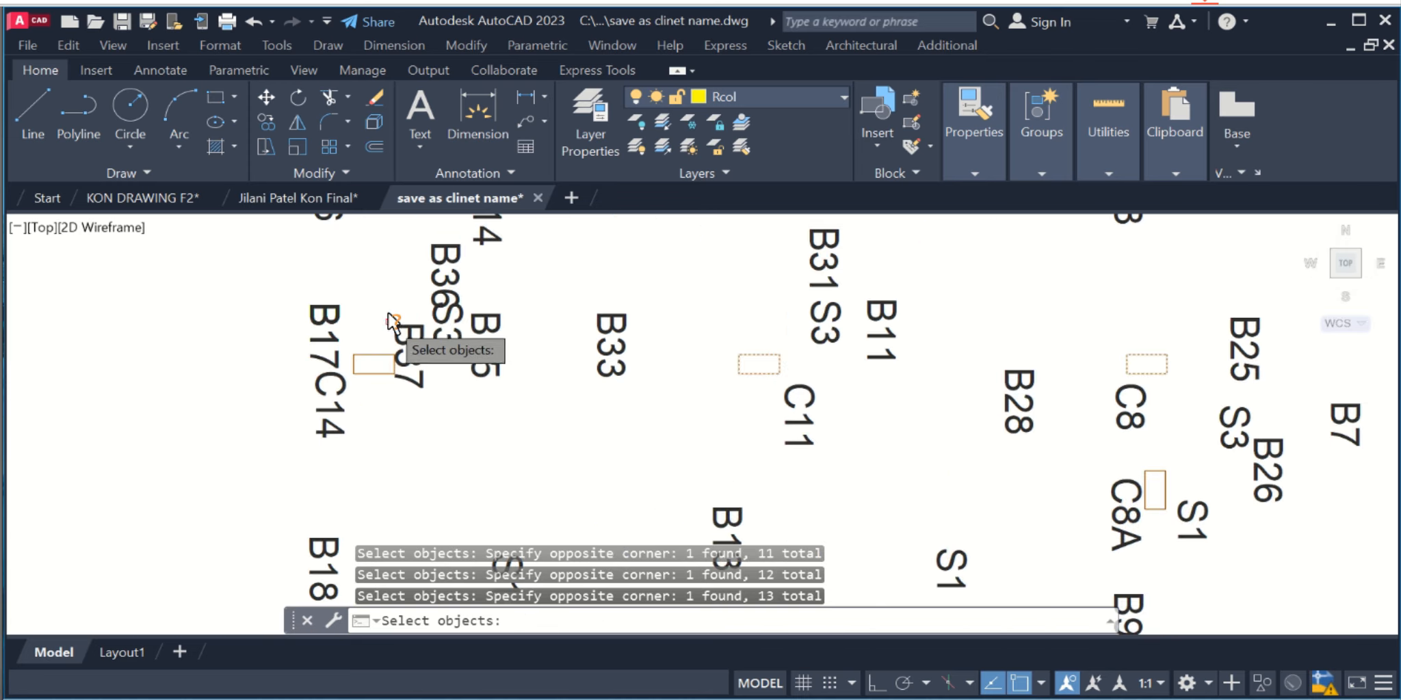
{"action": "left_click", "coordinate": [387, 298]}
{"action": "left_click", "coordinate": [361, 400]}
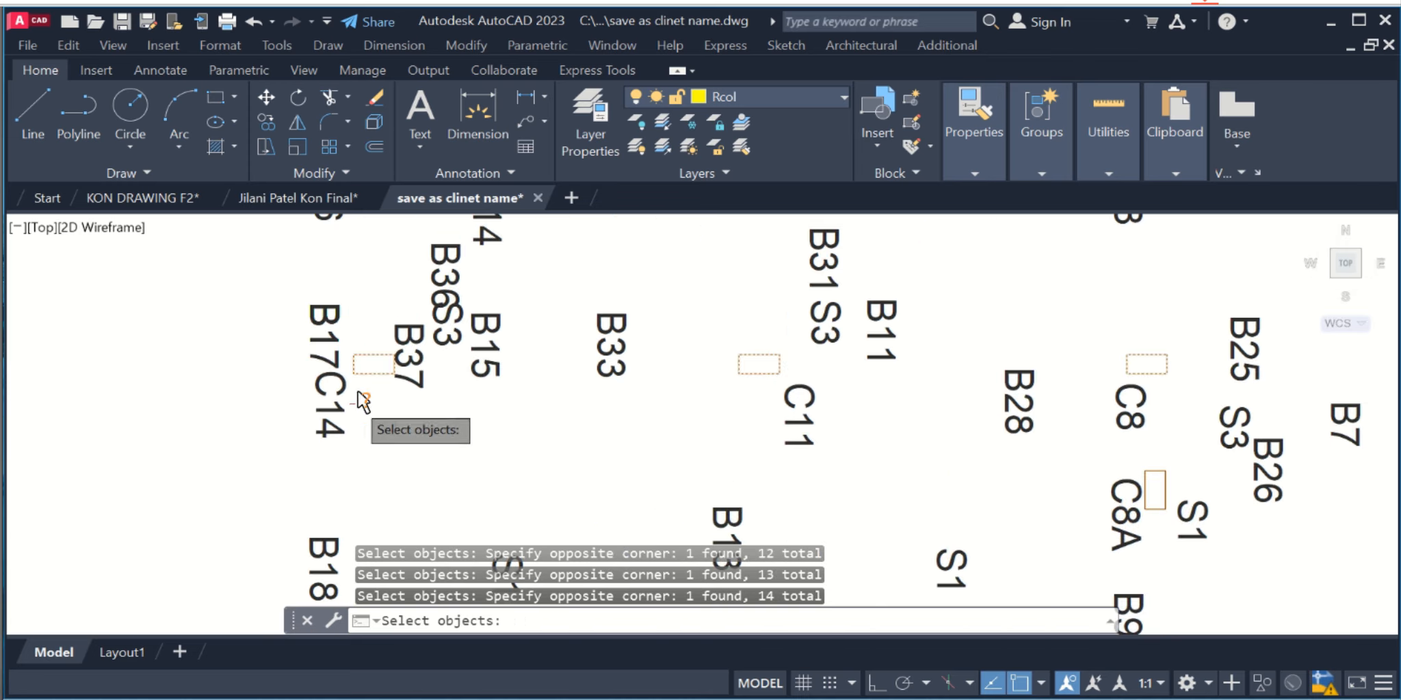
{"action": "scroll", "coordinate": [361, 400], "scroll_direction": "down", "scroll_amount": 3}
{"action": "middle_click_drag", "start_coordinate": [405, 327], "coordinate": [404, 234]}
{"action": "middle_click_drag", "start_coordinate": [400, 431], "coordinate": [408, 319]}
{"action": "left_click", "coordinate": [406, 355]}
{"action": "left_click", "coordinate": [332, 440]}
Add the remaining C4A and C8A column polylines and finish the column selection.
{"action": "scroll", "coordinate": [348, 448], "scroll_direction": "down", "scroll_amount": 5}
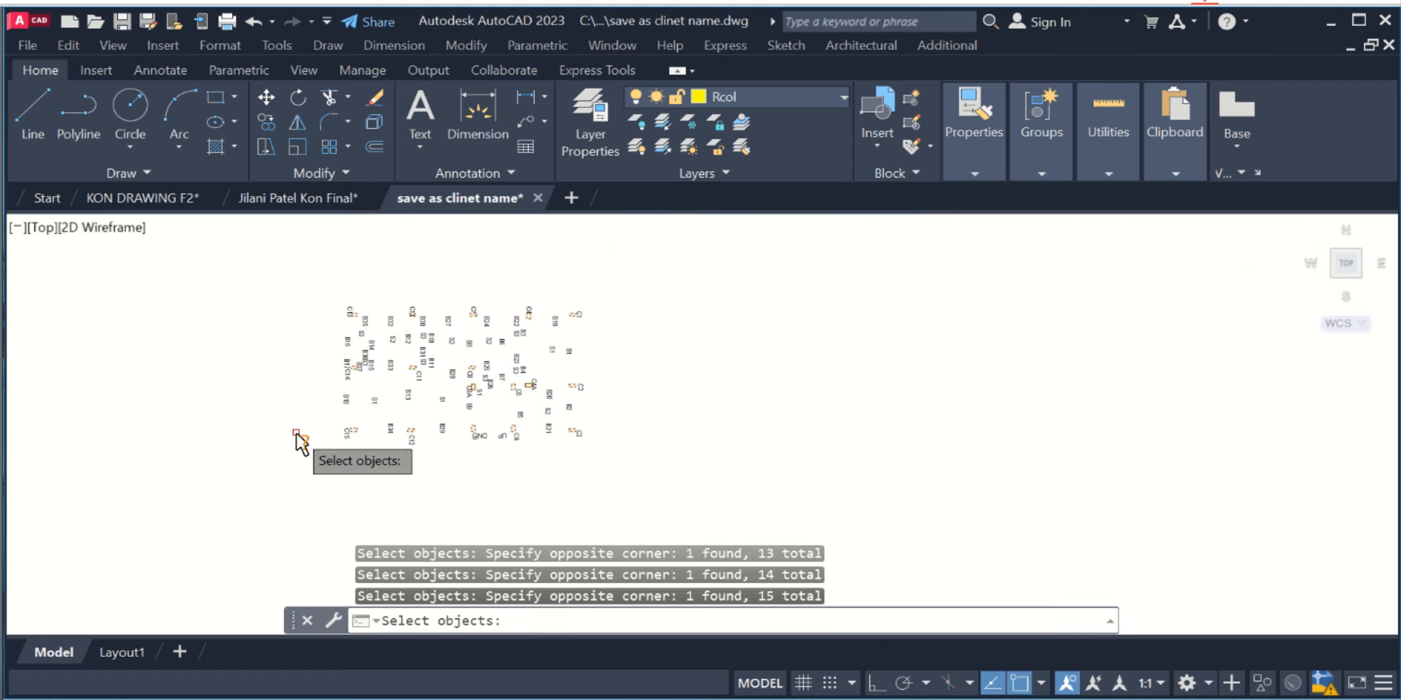
{"action": "scroll", "coordinate": [494, 373], "scroll_direction": "up", "scroll_amount": 4}
{"action": "scroll", "coordinate": [607, 359], "scroll_direction": "up", "scroll_amount": 2}
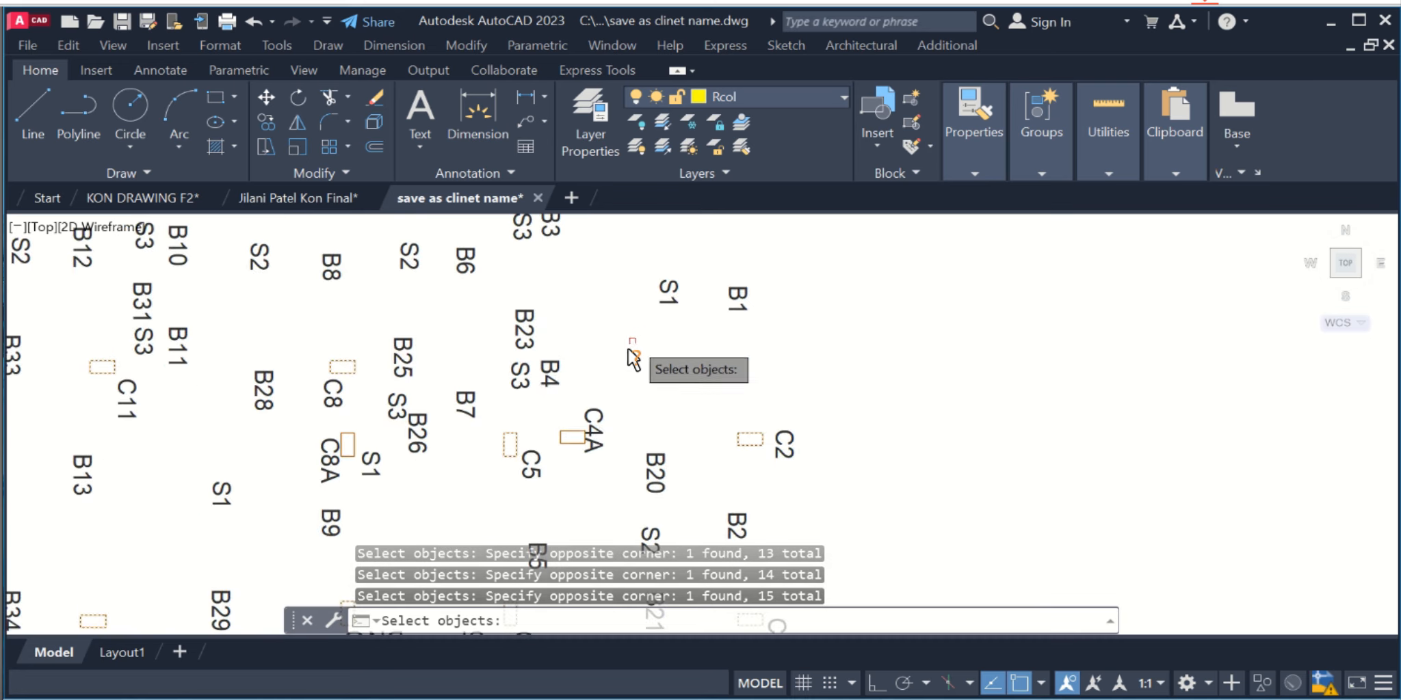
{"action": "left_click", "coordinate": [609, 407]}
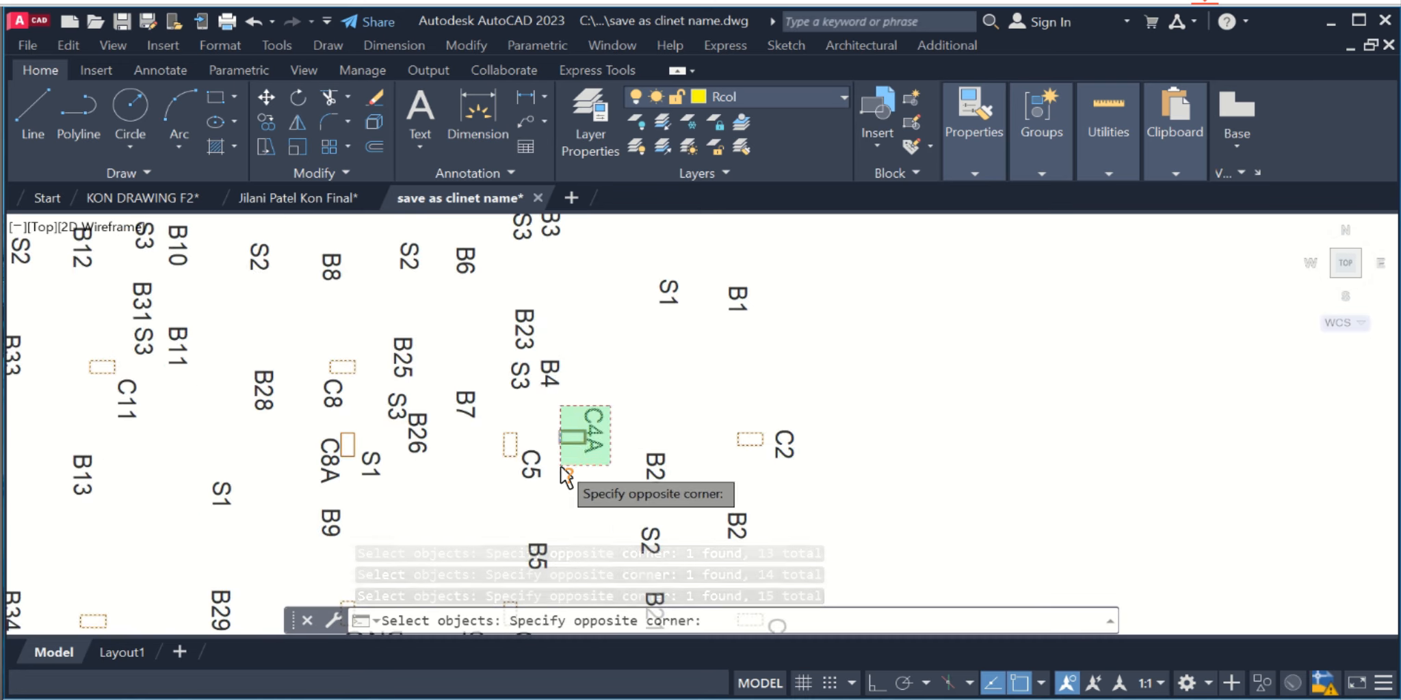
{"action": "left_click", "coordinate": [577, 469]}
{"action": "middle_click_drag", "start_coordinate": [576, 469], "coordinate": [714, 438]}
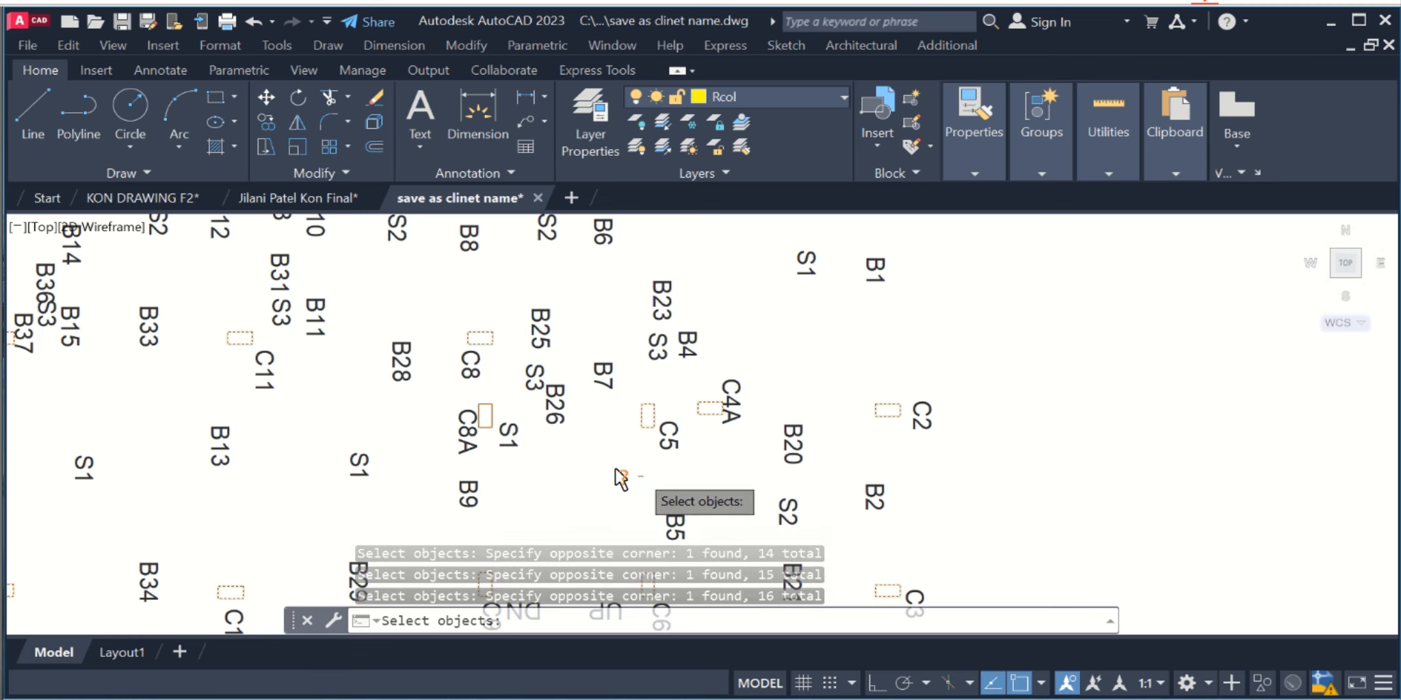
{"action": "scroll", "coordinate": [506, 417], "scroll_direction": "up", "scroll_amount": 2}
{"action": "left_click", "coordinate": [512, 400]}
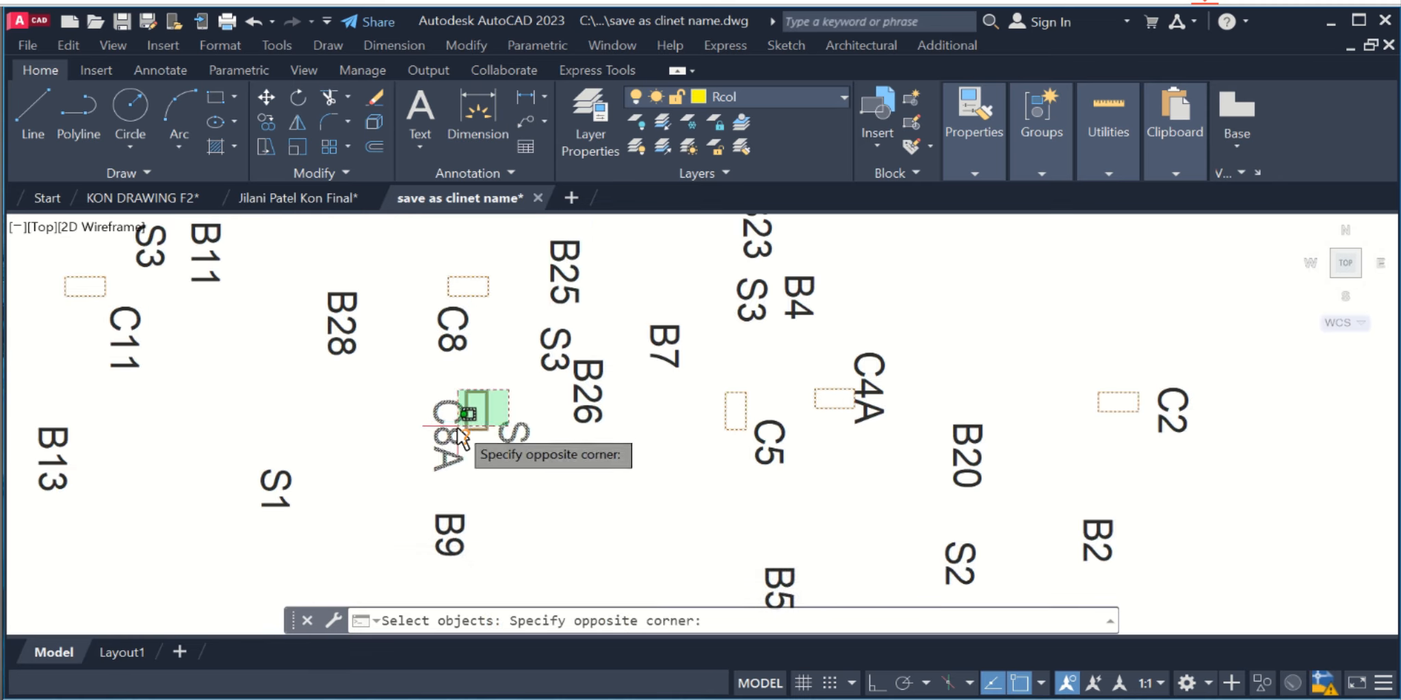
{"action": "left_click", "coordinate": [455, 418]}
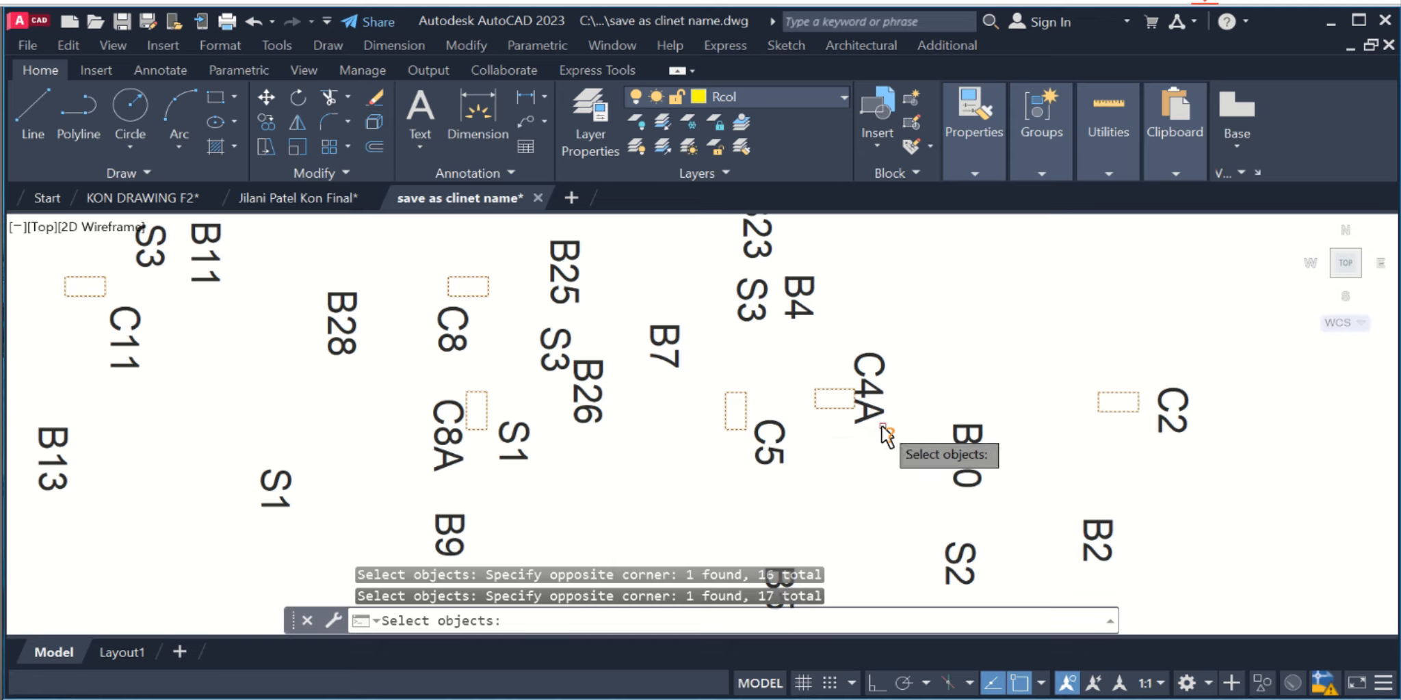
{"action": "scroll", "coordinate": [816, 421], "scroll_direction": "down", "scroll_amount": 8}
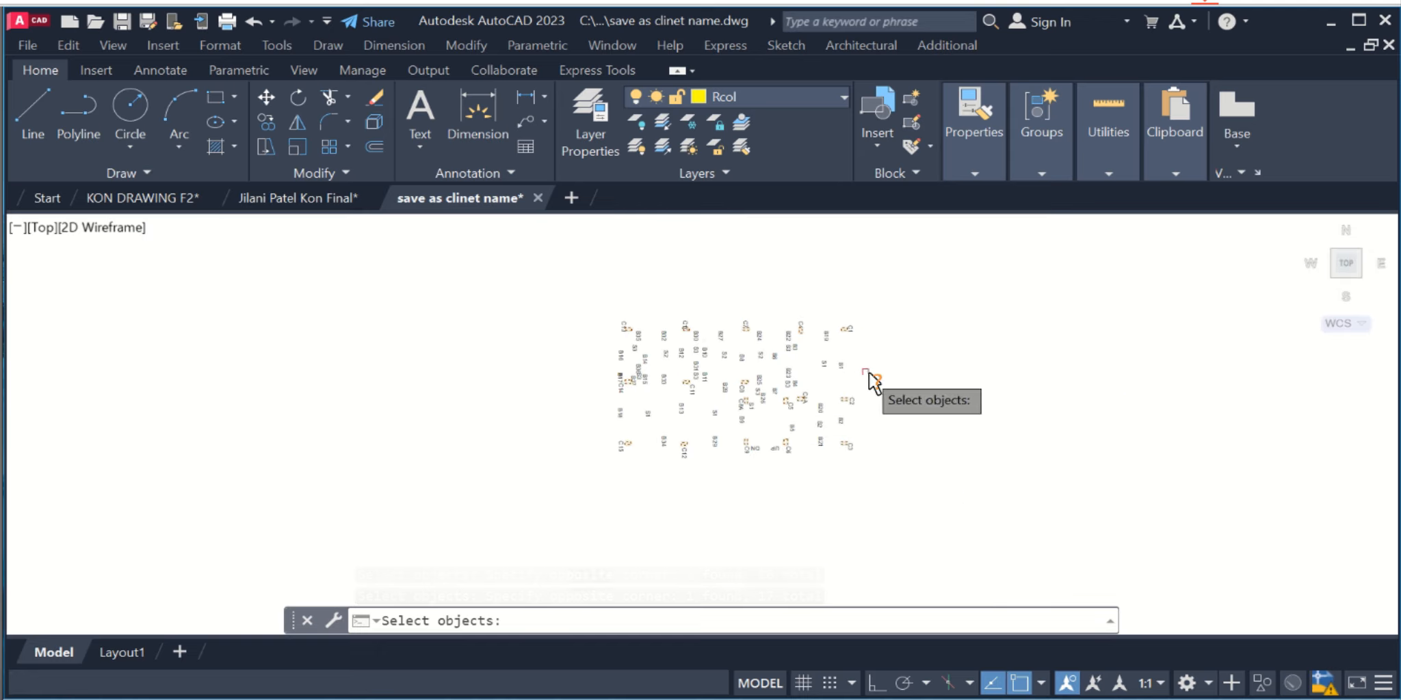
{"action": "key", "text": "Return"}
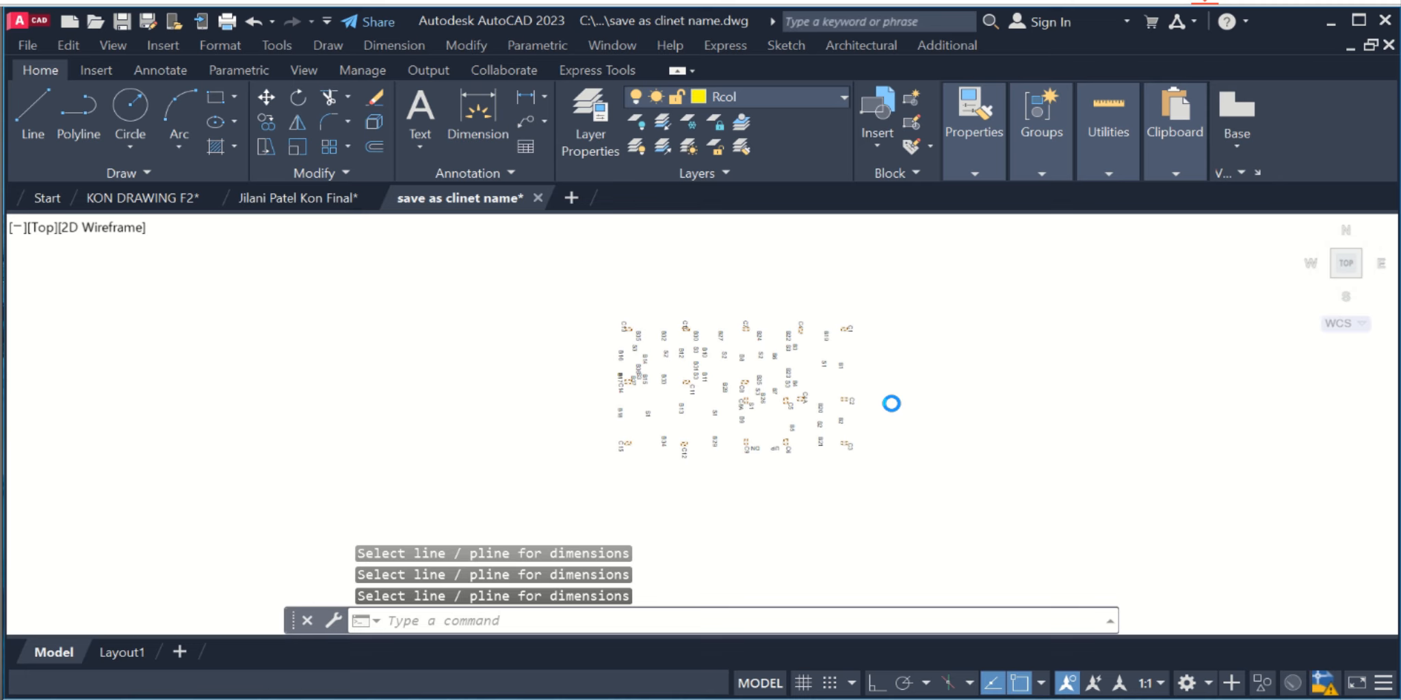
Set the centerline start face point at the outer corner of column C15 and the end face point at the opposite outer corner of column C1.
{"action": "scroll", "coordinate": [837, 419], "scroll_direction": "up", "scroll_amount": 2}
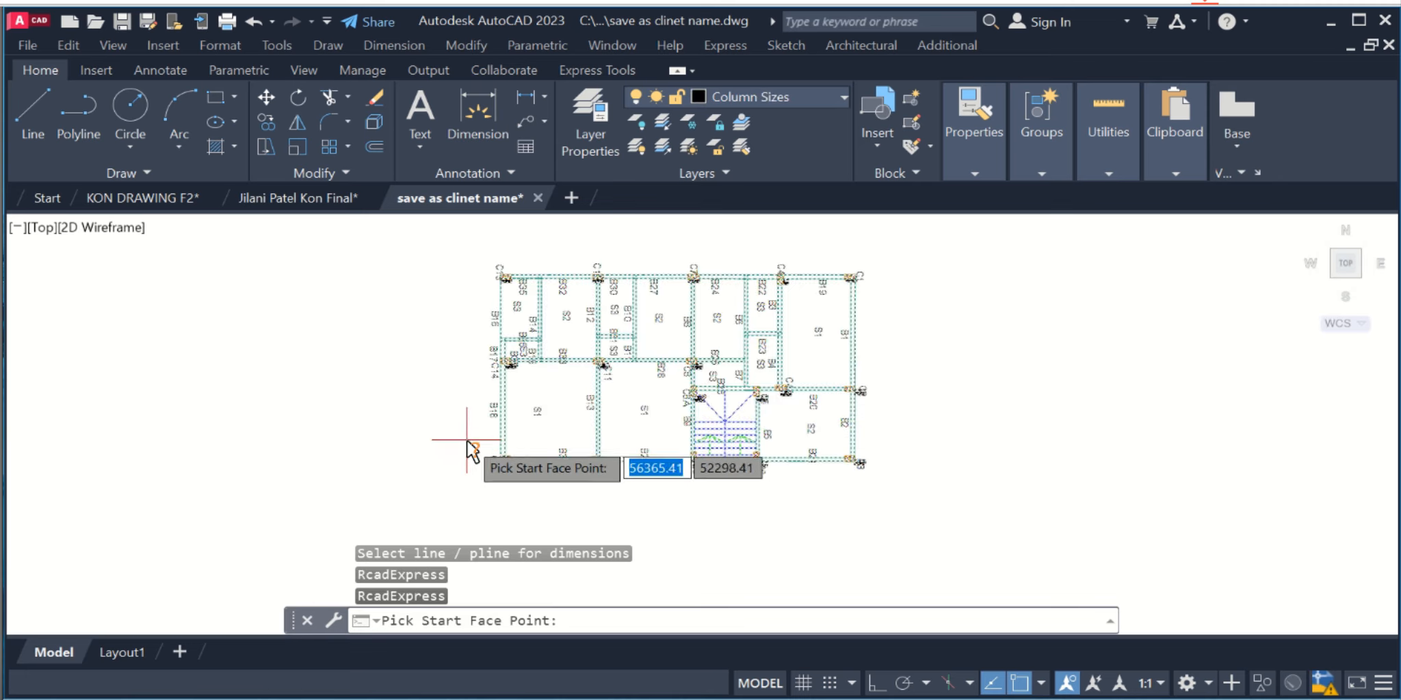
{"action": "scroll", "coordinate": [492, 444], "scroll_direction": "up", "scroll_amount": 5}
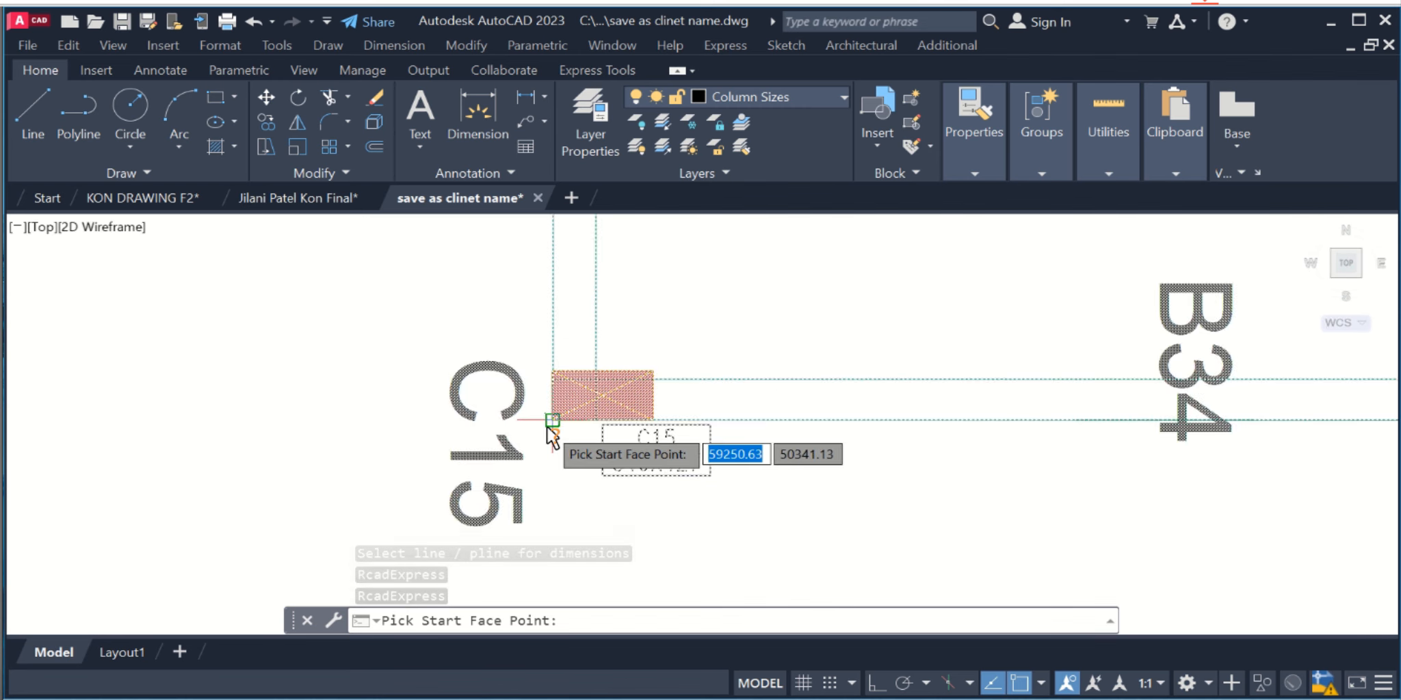
{"action": "scroll", "coordinate": [551, 431], "scroll_direction": "down", "scroll_amount": 8}
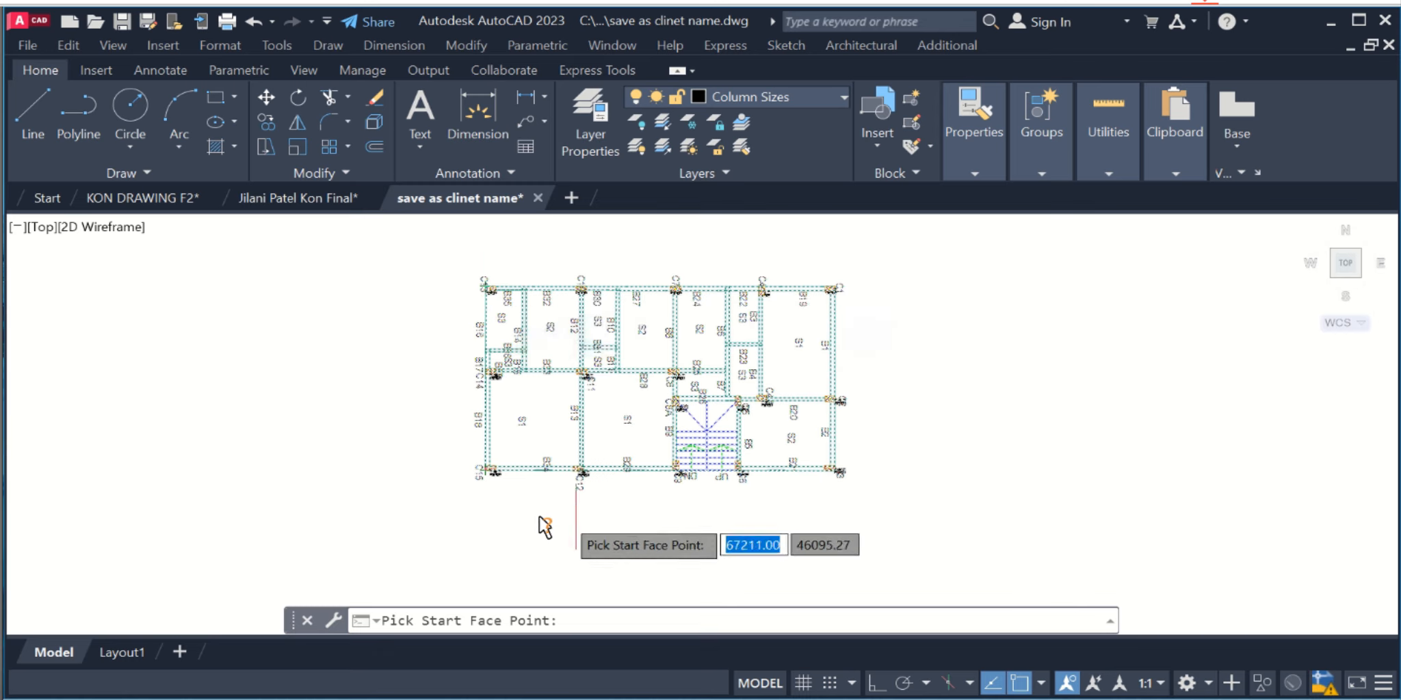
{"action": "scroll", "coordinate": [469, 482], "scroll_direction": "up", "scroll_amount": 10}
{"action": "scroll", "coordinate": [459, 464], "scroll_direction": "down", "scroll_amount": 6}
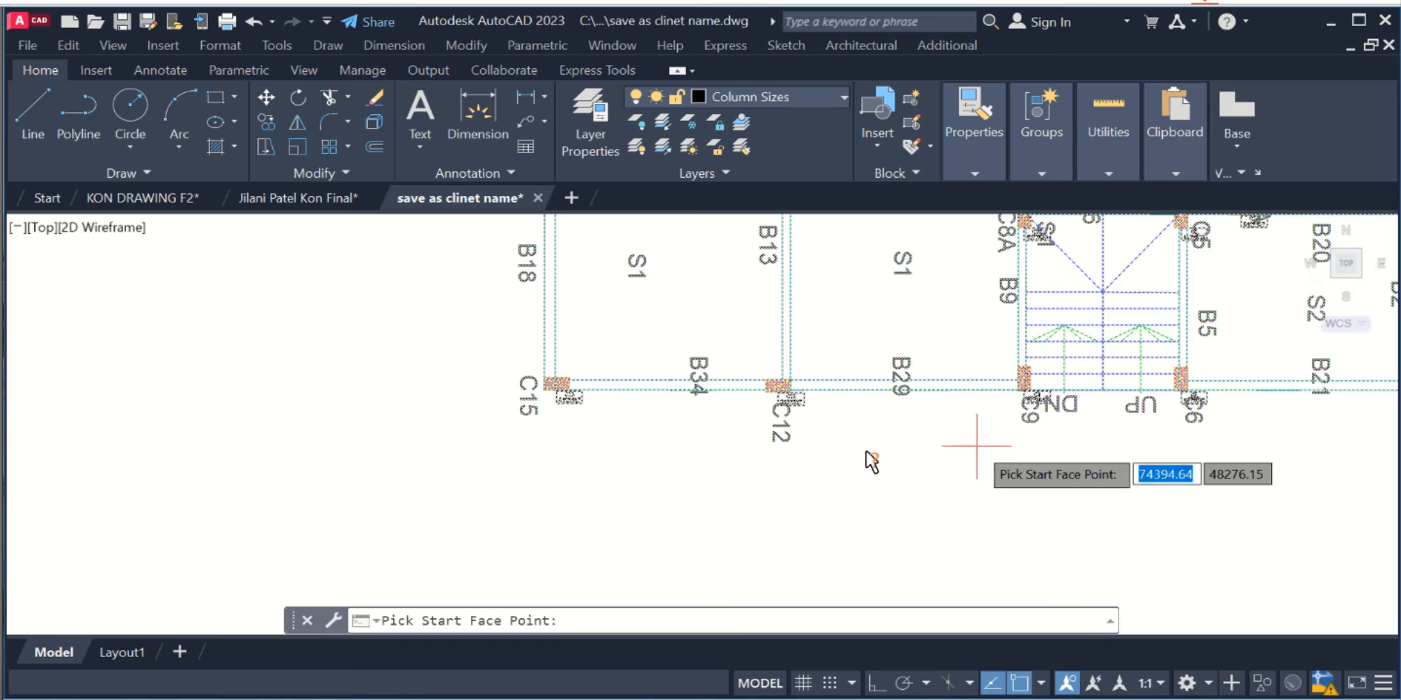
{"action": "scroll", "coordinate": [547, 389], "scroll_direction": "up", "scroll_amount": 5}
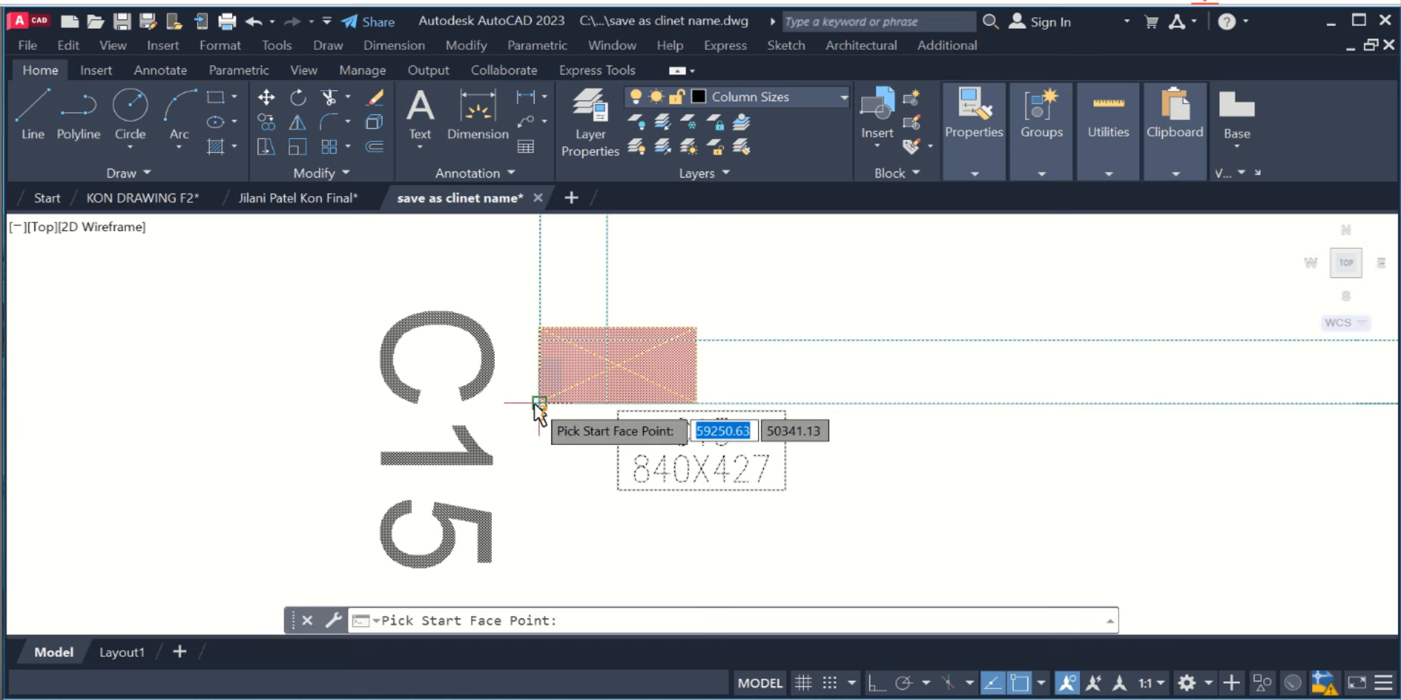
{"action": "left_click", "coordinate": [539, 404]}
{"action": "scroll", "coordinate": [510, 453], "scroll_direction": "down", "scroll_amount": 5}
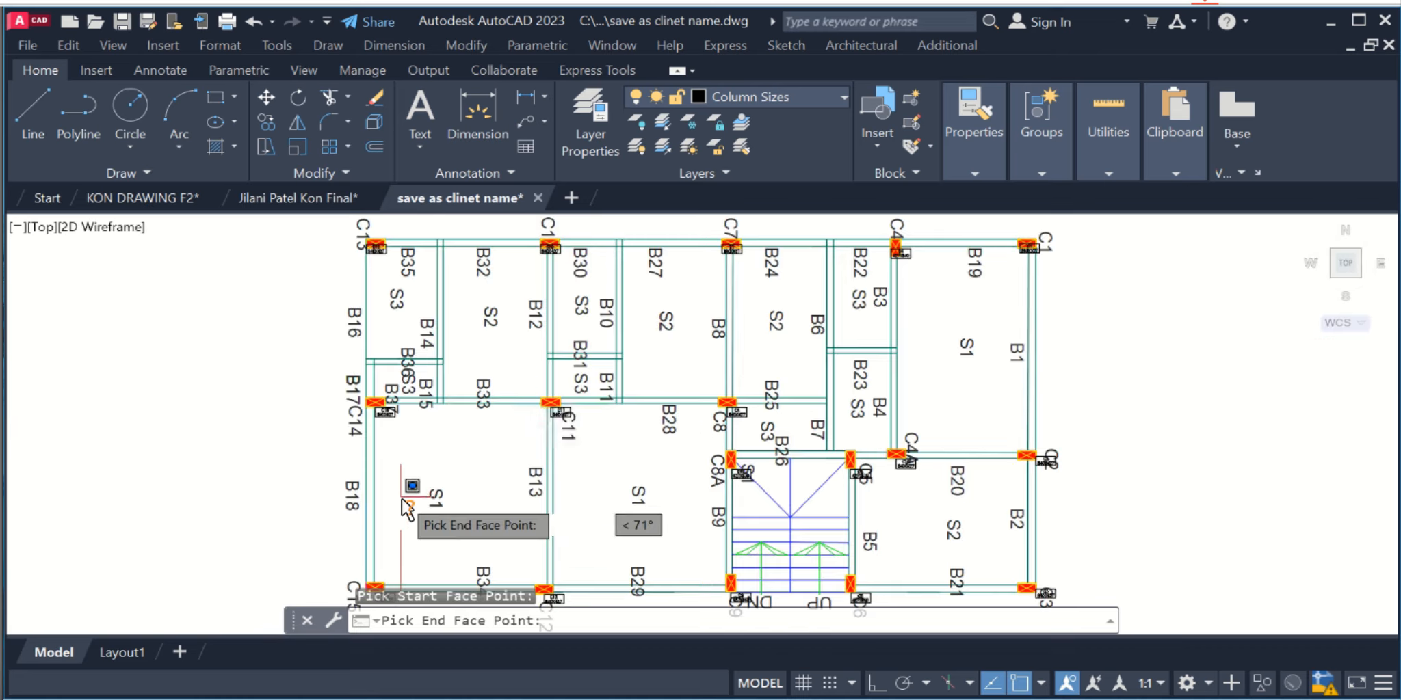
{"action": "scroll", "coordinate": [1059, 239], "scroll_direction": "up", "scroll_amount": 10}
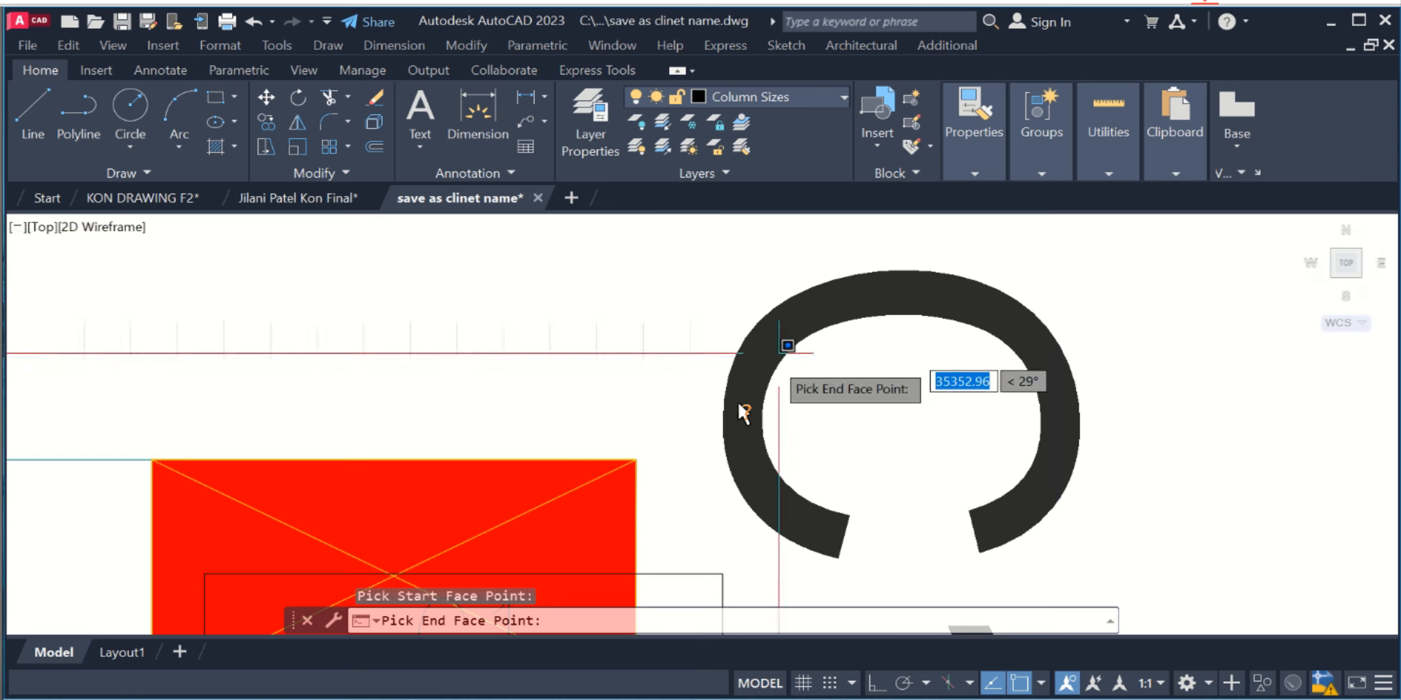
{"action": "left_click", "coordinate": [636, 459]}
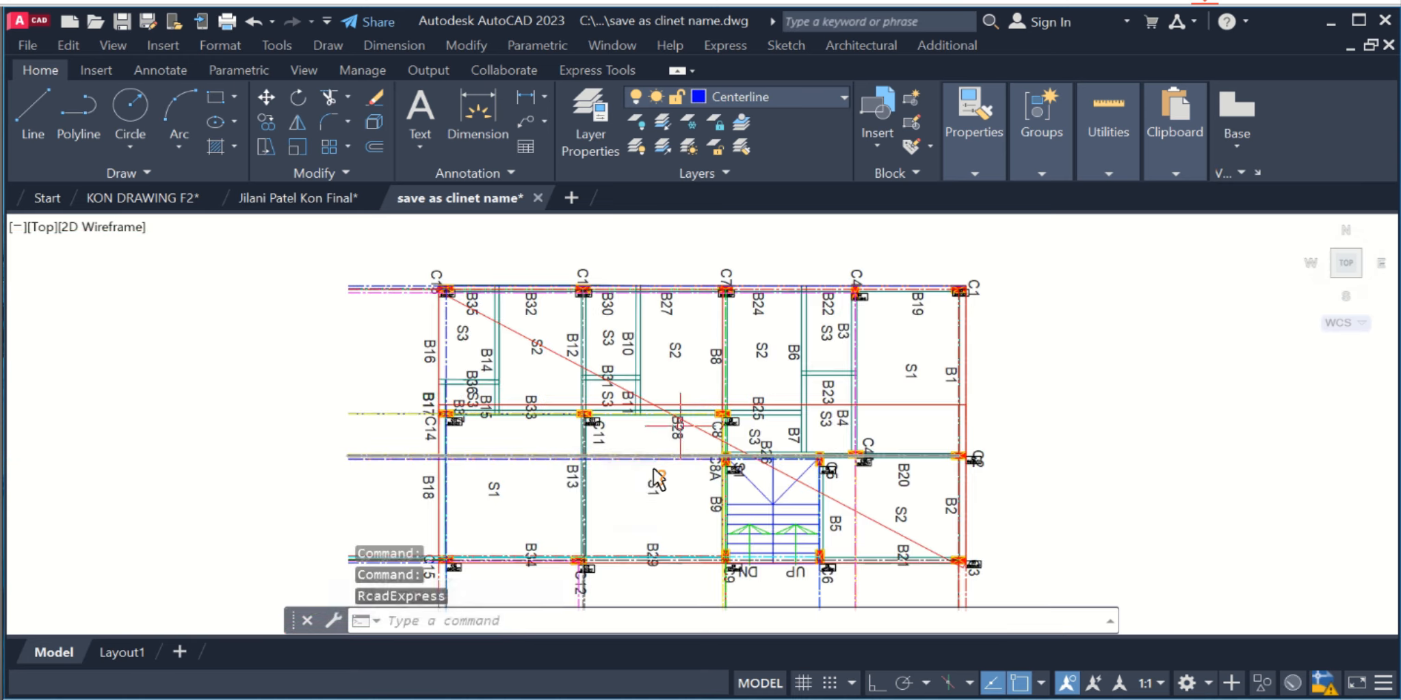
Select the centerline ordinate dimensions extending past two sides of the plan and open their properties.
{"action": "scroll", "coordinate": [1032, 544], "scroll_direction": "up", "scroll_amount": 5}
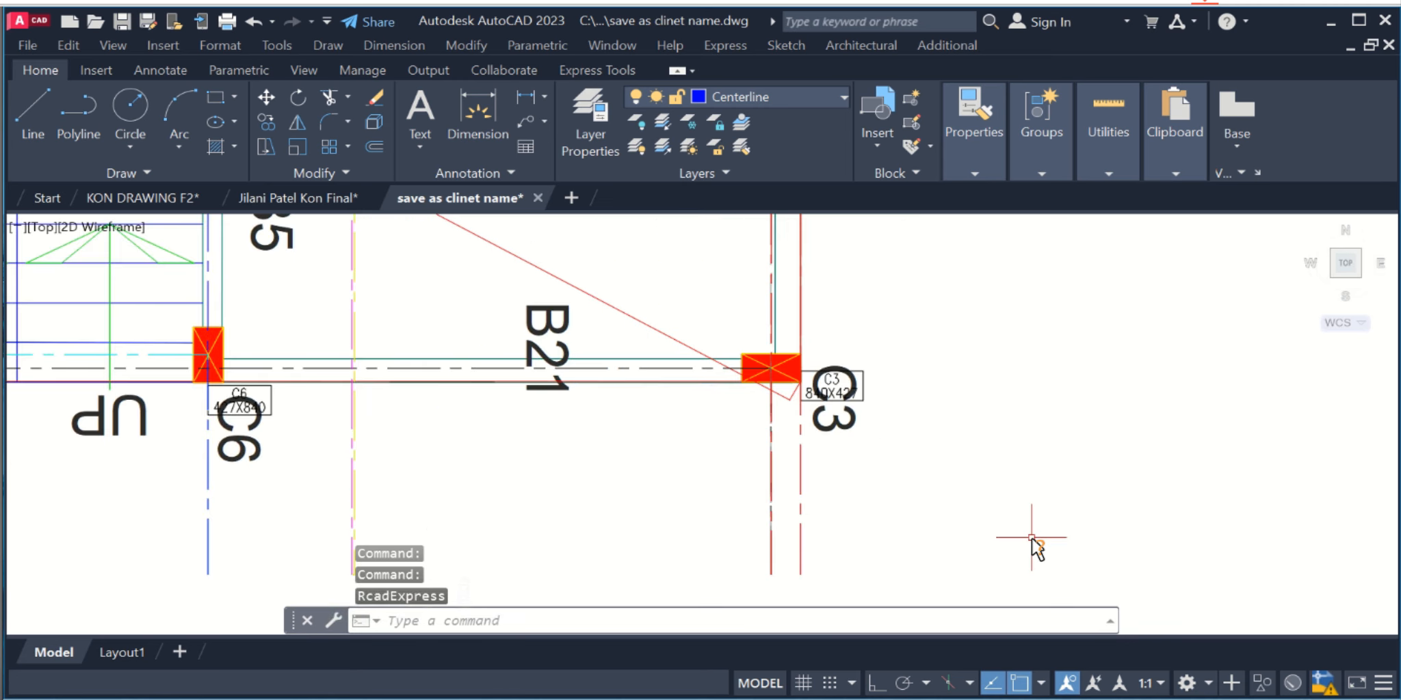
{"action": "scroll", "coordinate": [950, 541], "scroll_direction": "down", "scroll_amount": 6}
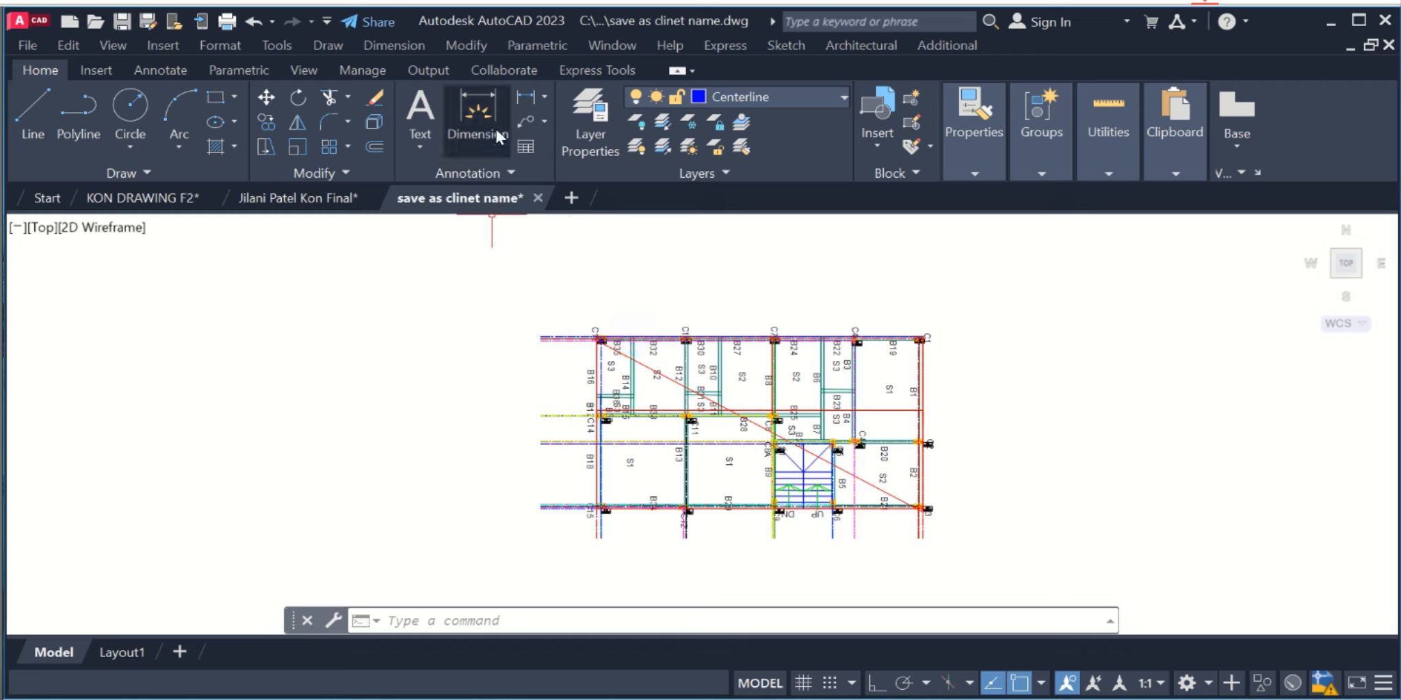
{"action": "left_click", "coordinate": [554, 284]}
{"action": "left_click", "coordinate": [500, 555]}
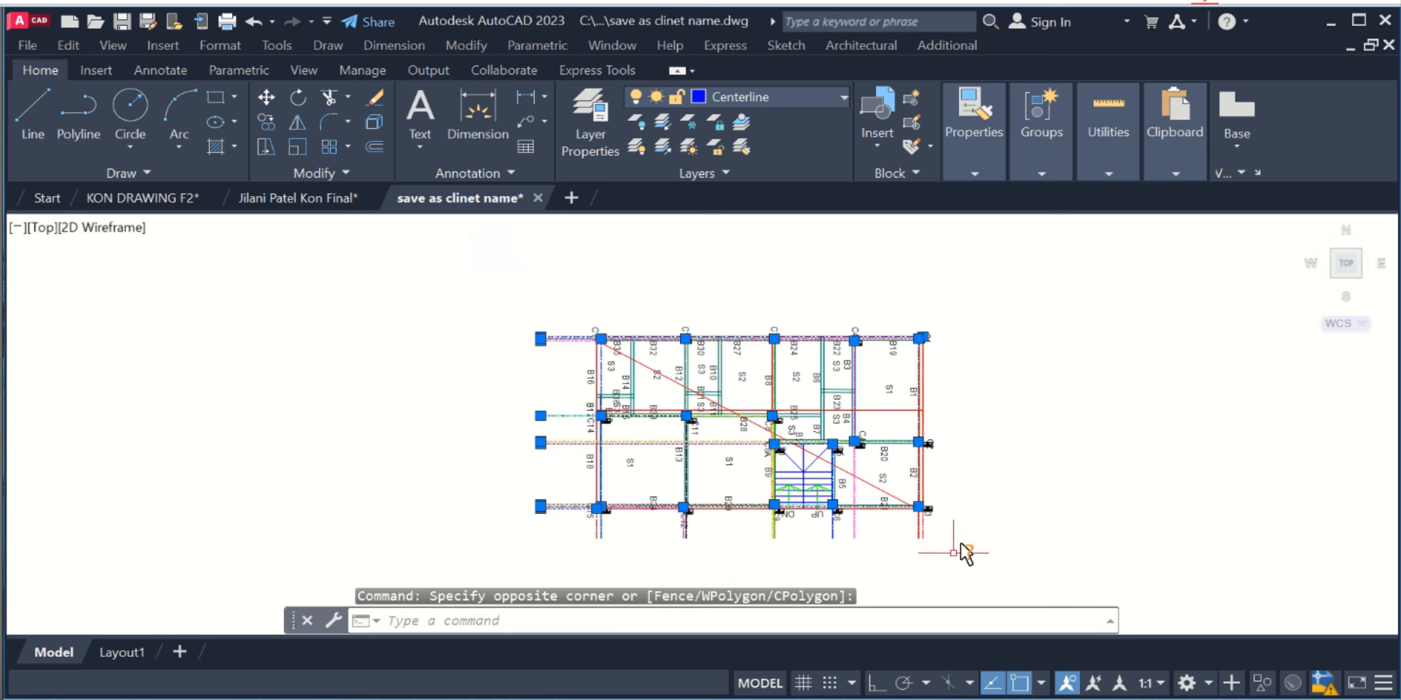
{"action": "left_click", "coordinate": [957, 531]}
{"action": "left_click", "coordinate": [563, 549]}
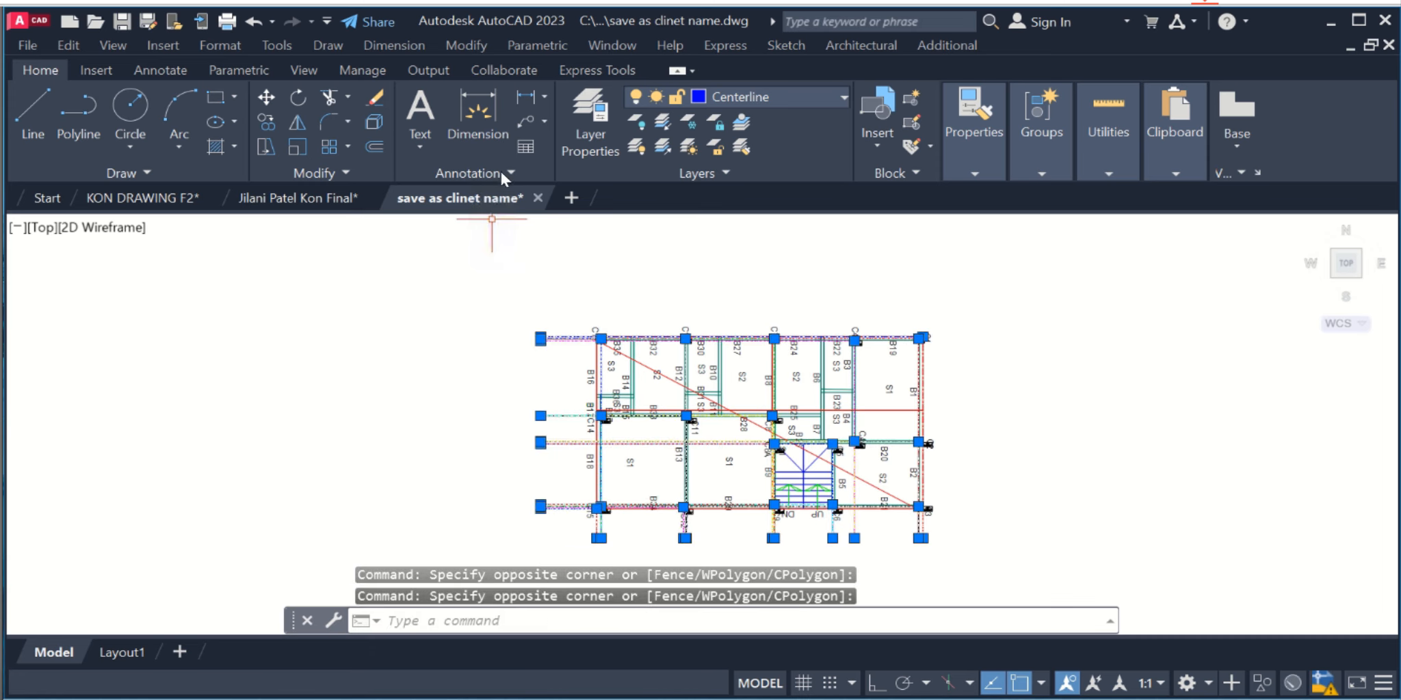
{"action": "left_click", "coordinate": [545, 100]}
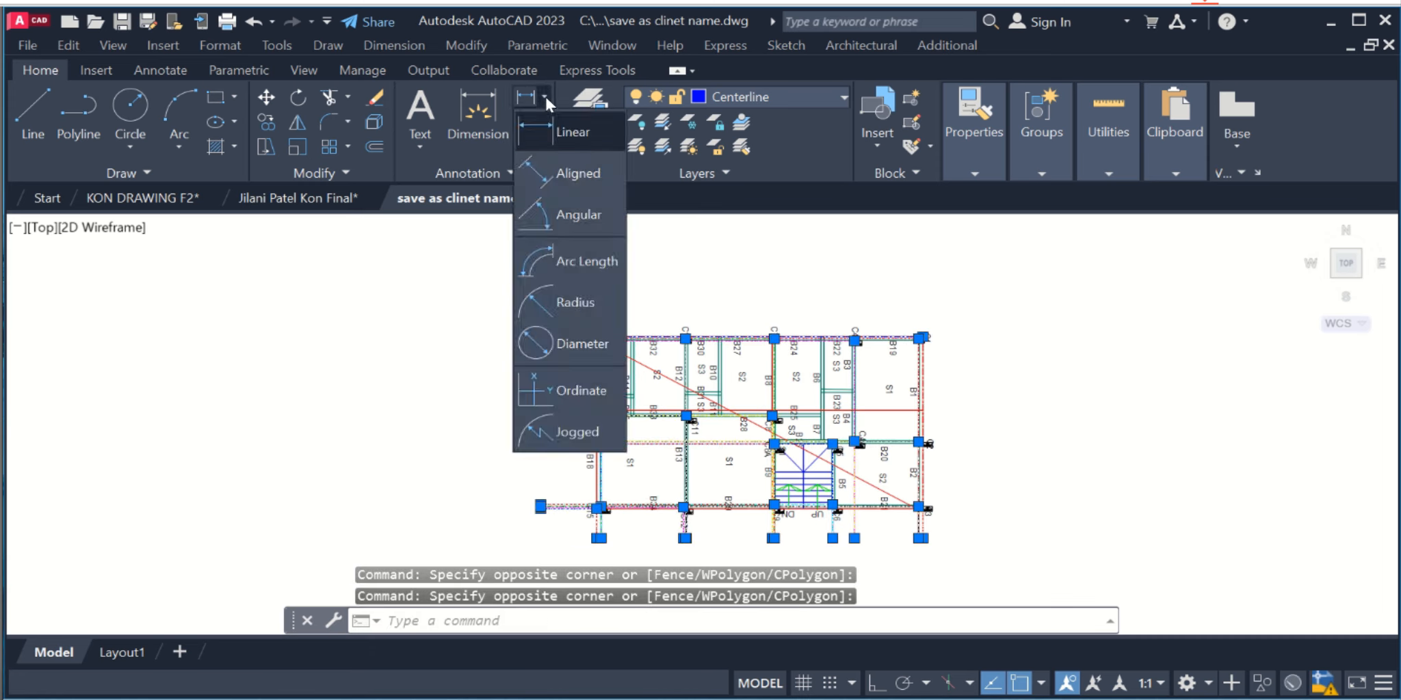
{"action": "left_click", "coordinate": [545, 99]}
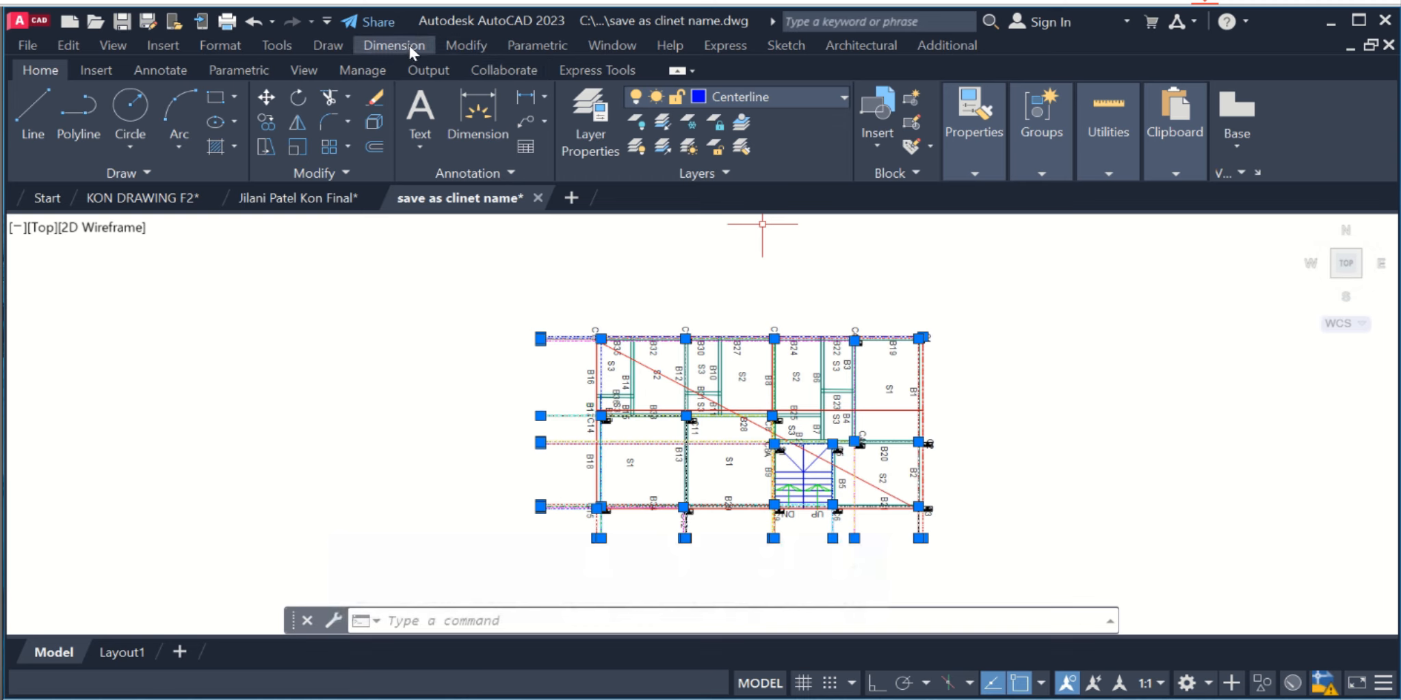
{"action": "left_click", "coordinate": [462, 39]}
{"action": "left_click", "coordinate": [542, 41]}
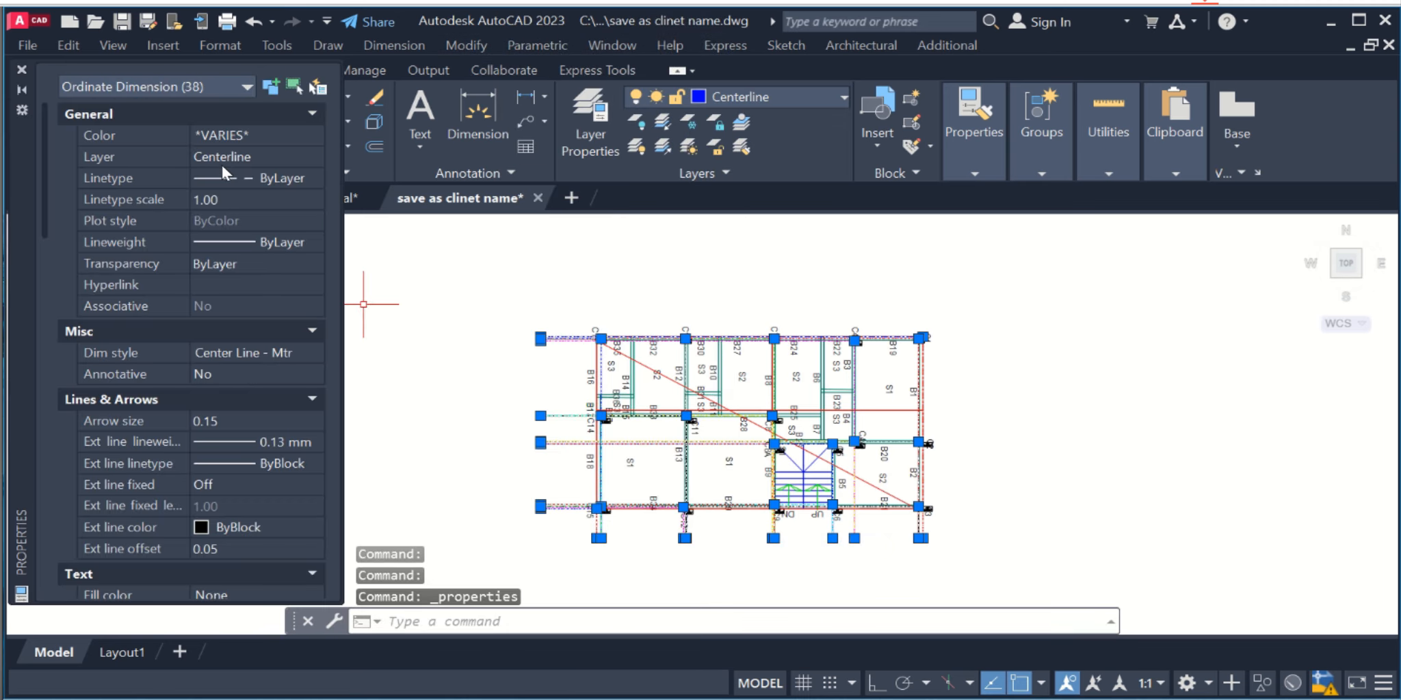
Set the selected ordinate dimensions to the millimetre Center Line dimension style, deselect them and close their properties.
{"action": "left_click", "coordinate": [288, 352]}
{"action": "left_click", "coordinate": [315, 353]}
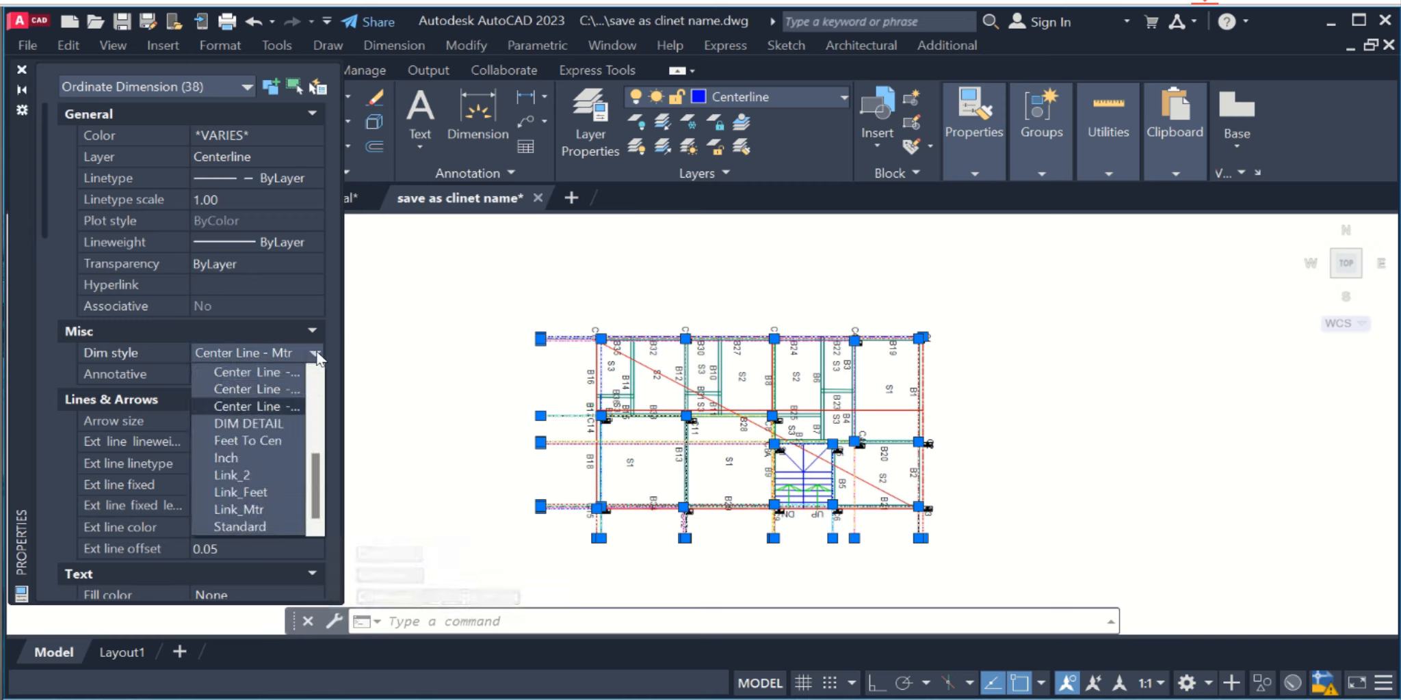
{"action": "left_click", "coordinate": [275, 390]}
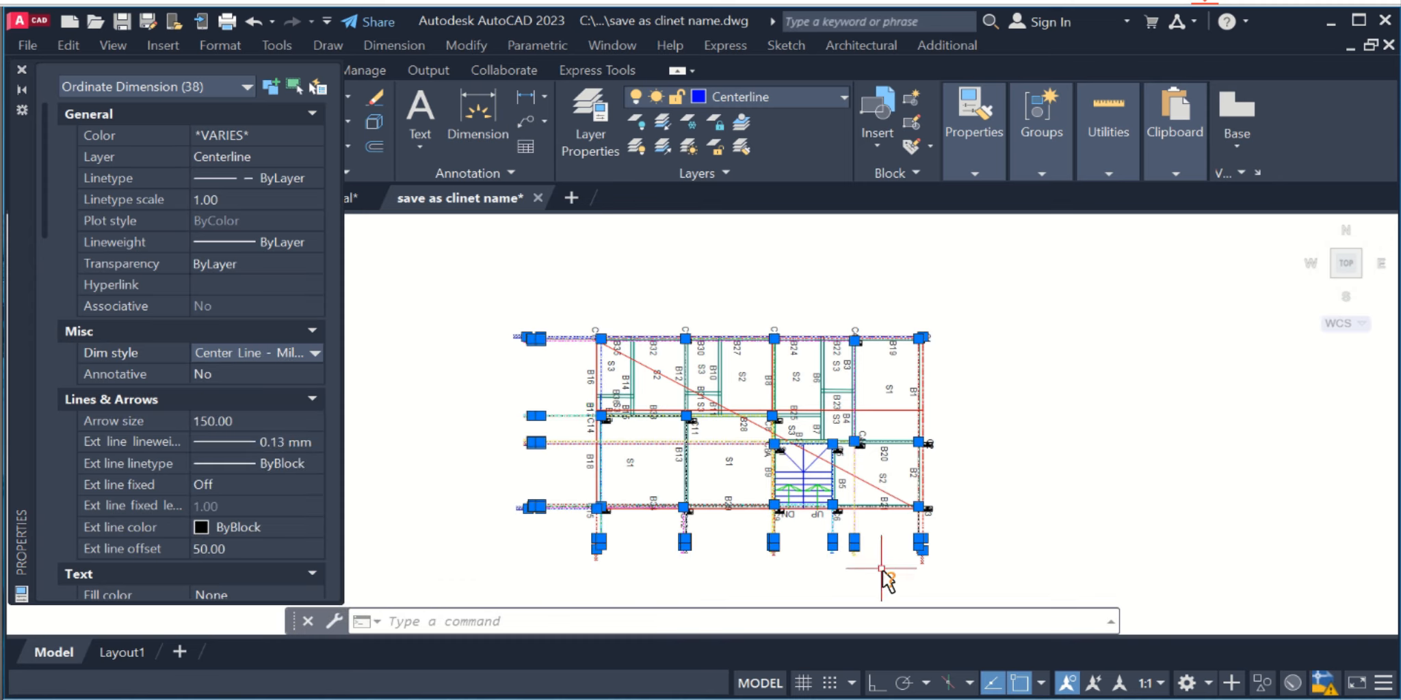
{"action": "key", "text": "Escape"}
{"action": "scroll", "coordinate": [926, 566], "scroll_direction": "up", "scroll_amount": 5}
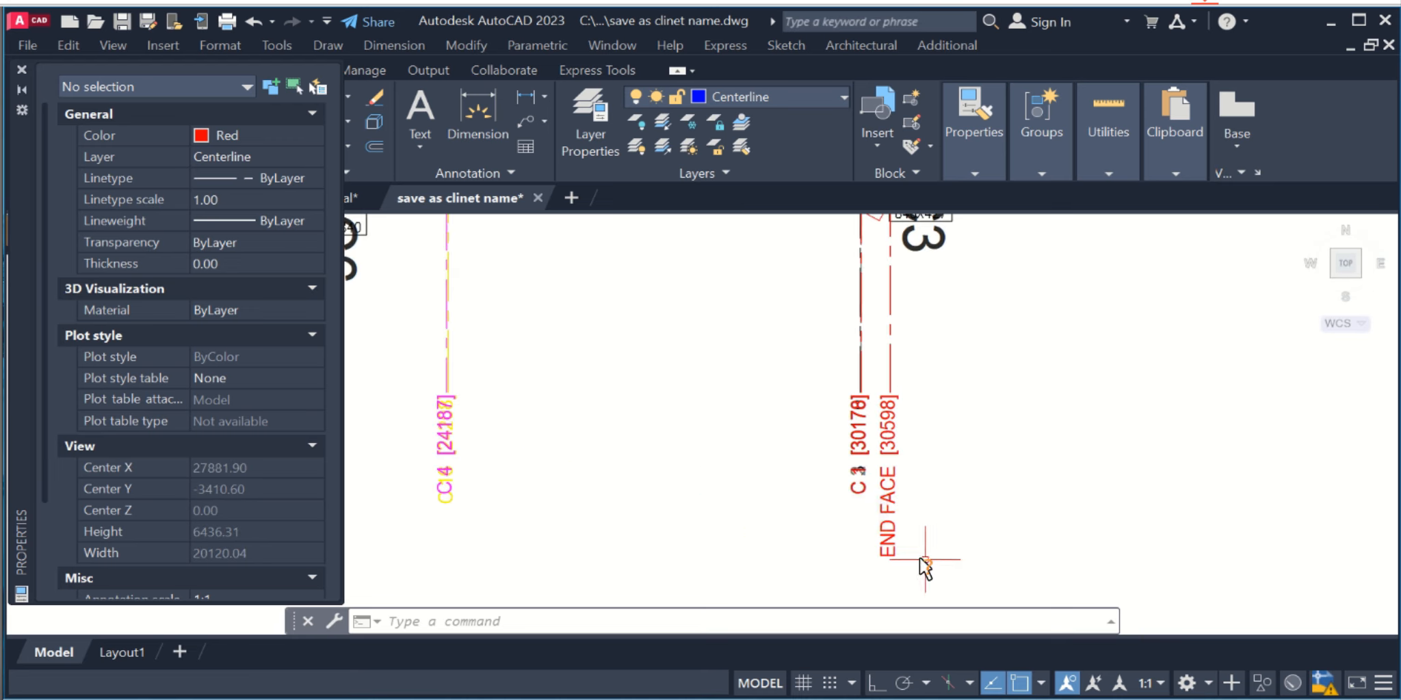
{"action": "left_click", "coordinate": [22, 70]}
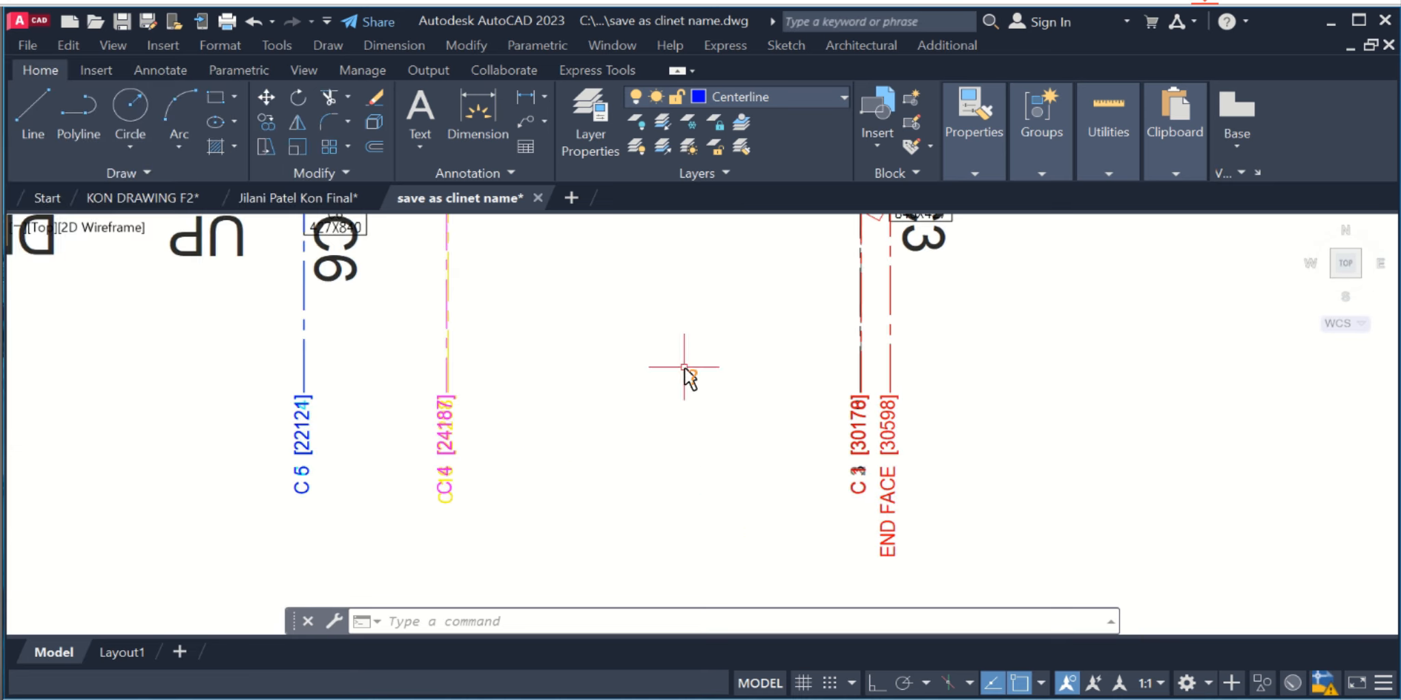
Start Remove Overlap Centerline with a dimension gap of 500 and spread the C3, C2, C1 and END FACE labels below column C3.
{"action": "left_click", "coordinate": [838, 51]}
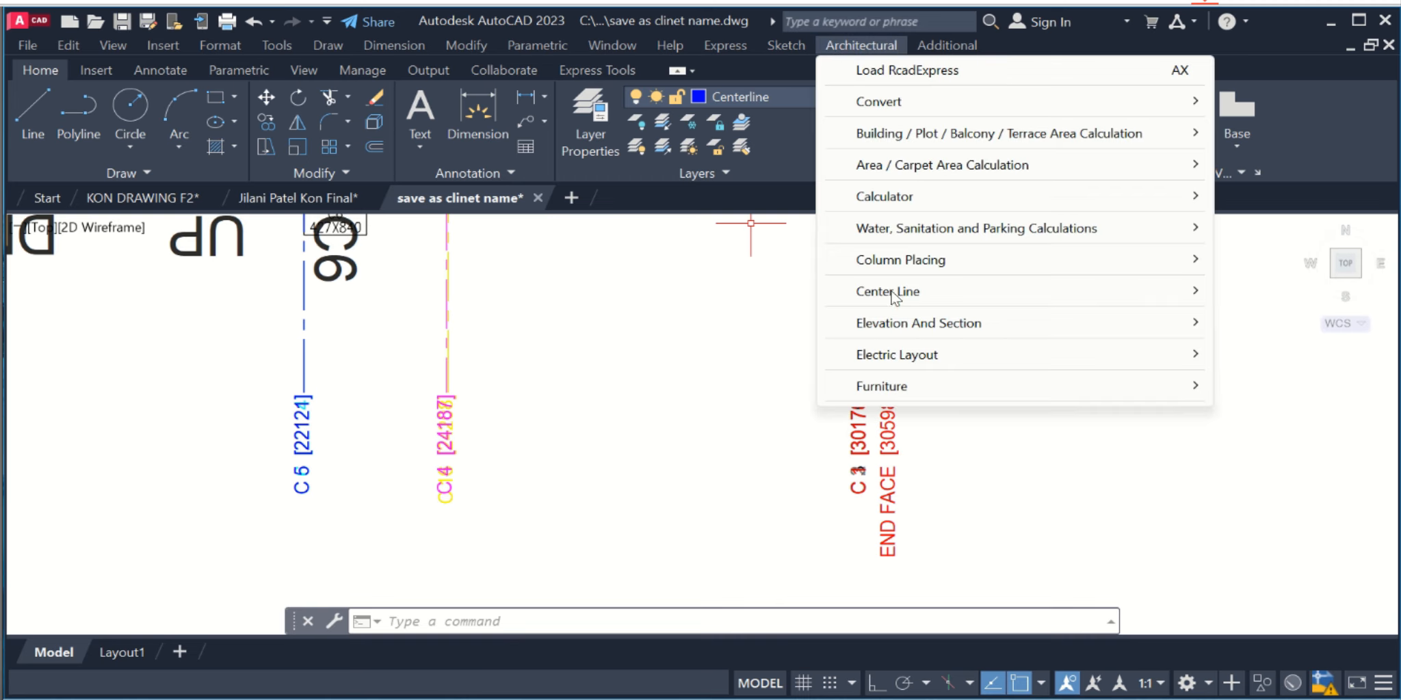
{"action": "mouse_move", "coordinate": [891, 303]}
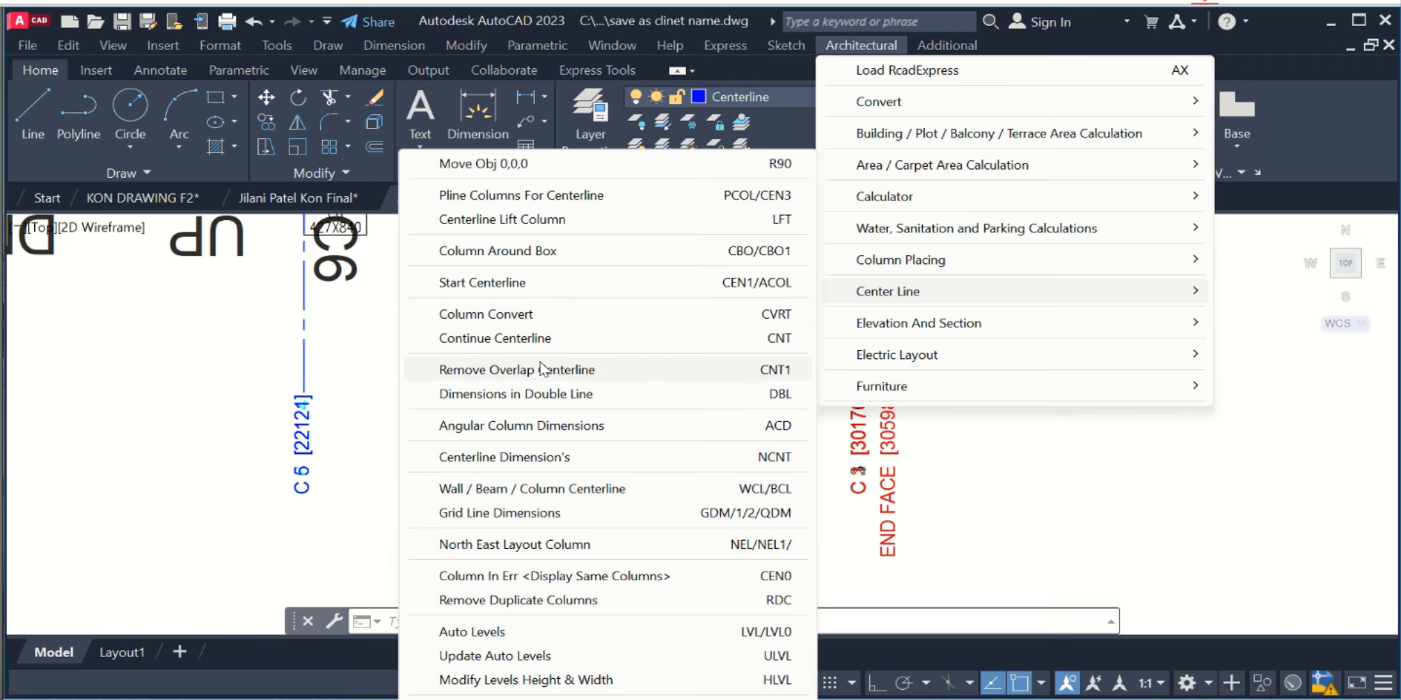
{"action": "left_click", "coordinate": [597, 374]}
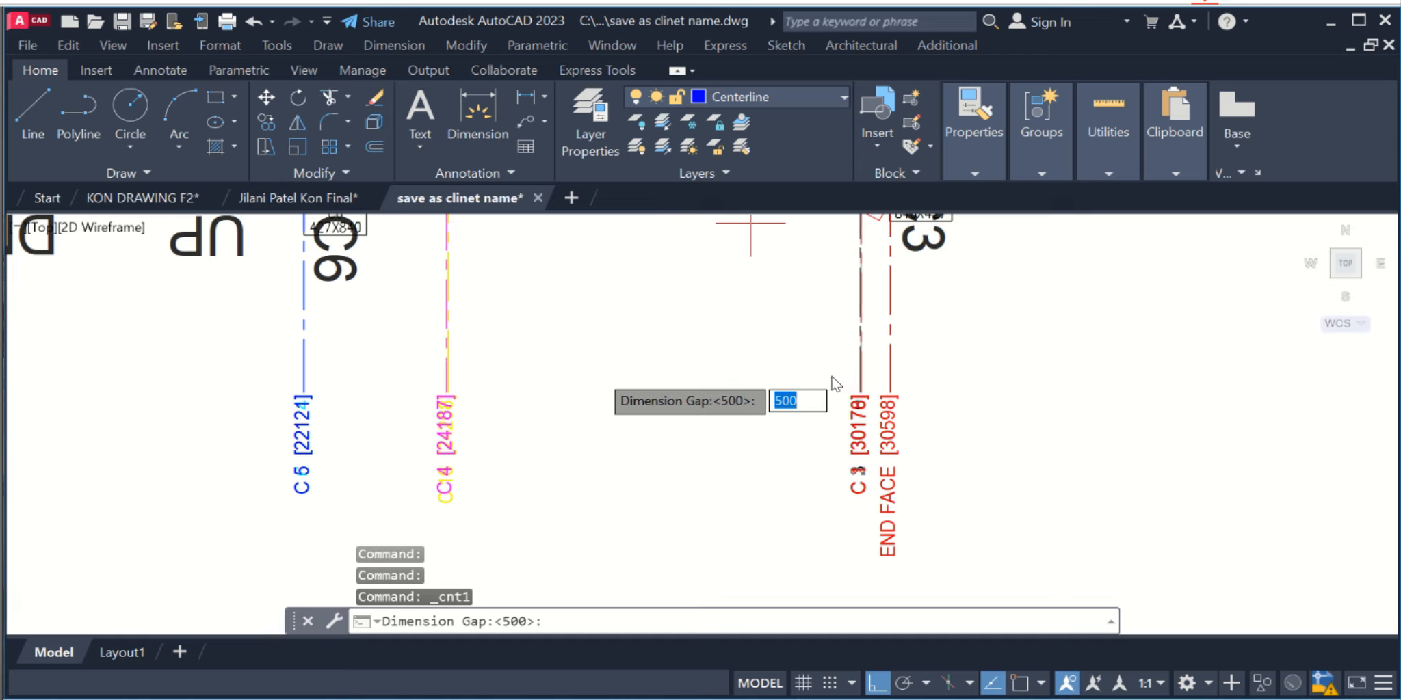
{"action": "key", "text": "Return"}
{"action": "left_click", "coordinate": [814, 380]}
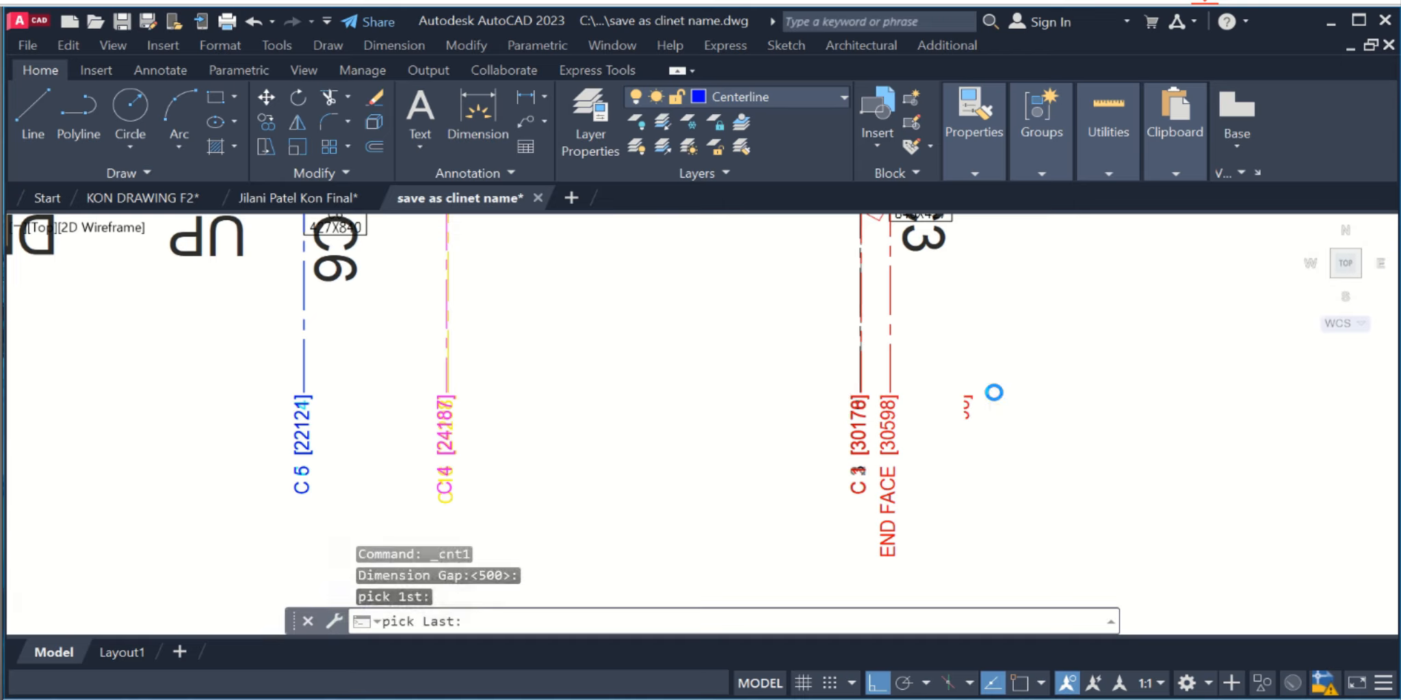
{"action": "left_click", "coordinate": [993, 393]}
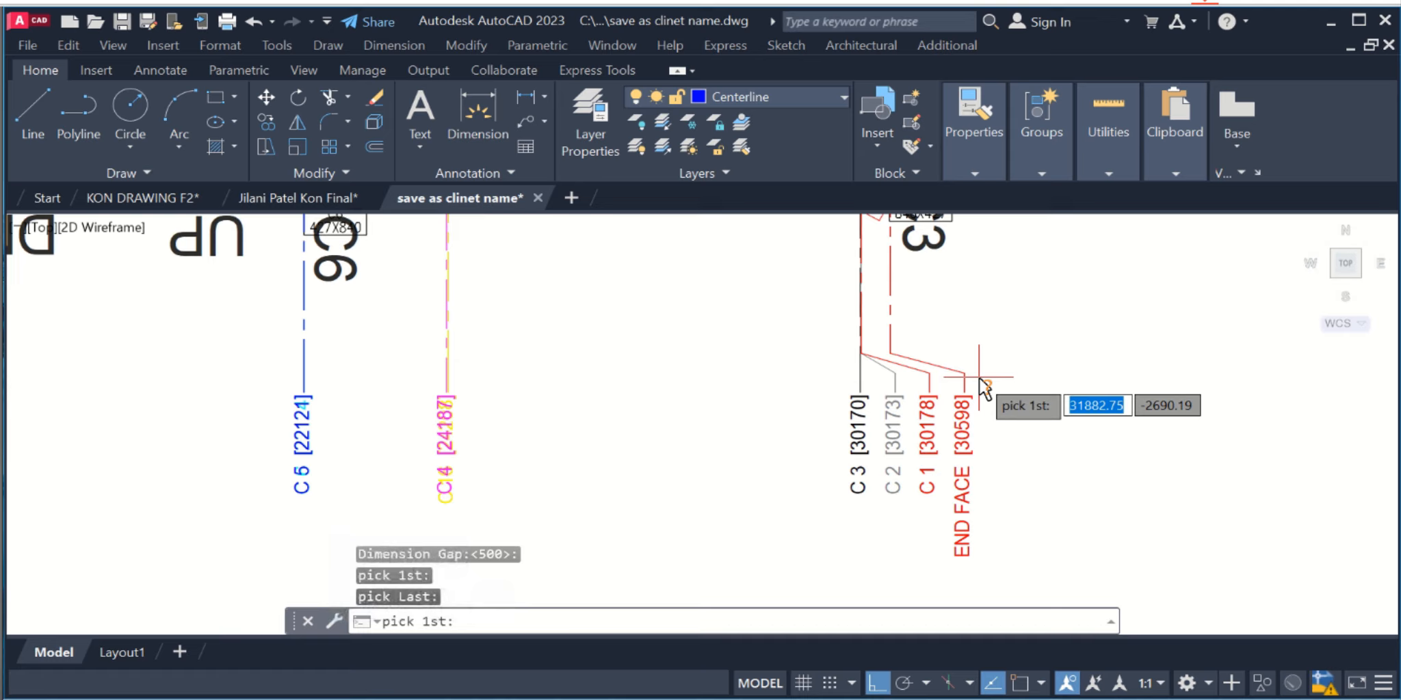
Spread the remaining overlapping centerline labels below the plan, from the C4 and C16 group to the START FACE group at column C15.
{"action": "left_click", "coordinate": [421, 380]}
{"action": "left_click", "coordinate": [520, 378]}
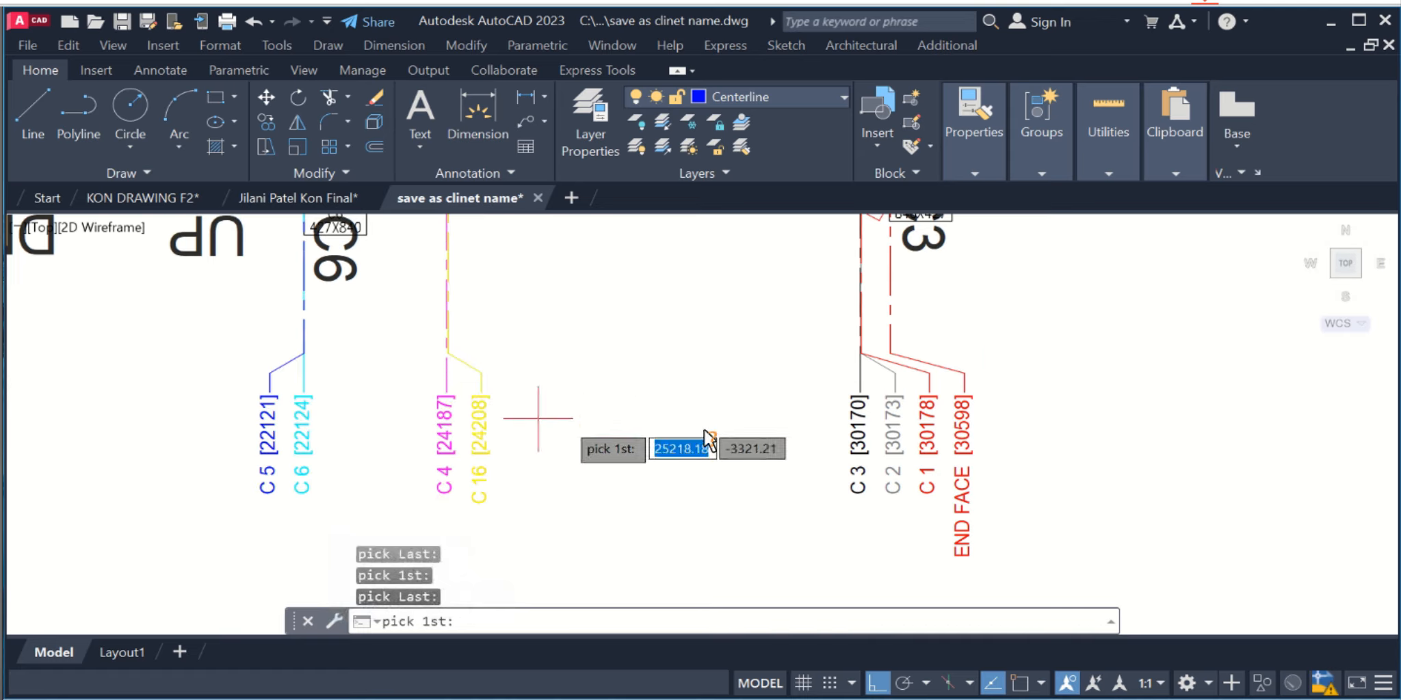
{"action": "scroll", "coordinate": [848, 472], "scroll_direction": "down", "scroll_amount": 8}
{"action": "scroll", "coordinate": [660, 445], "scroll_direction": "up", "scroll_amount": 4}
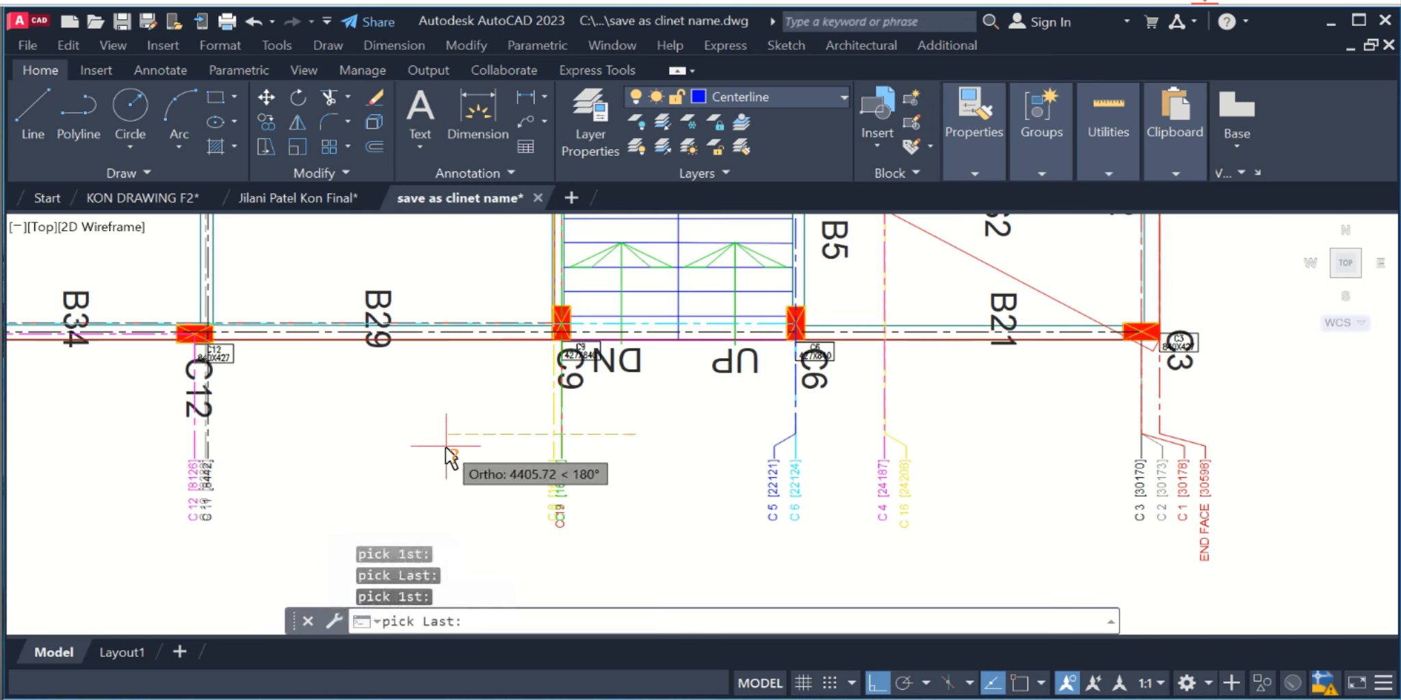
{"action": "left_click", "coordinate": [148, 449]}
{"action": "left_click", "coordinate": [268, 449]}
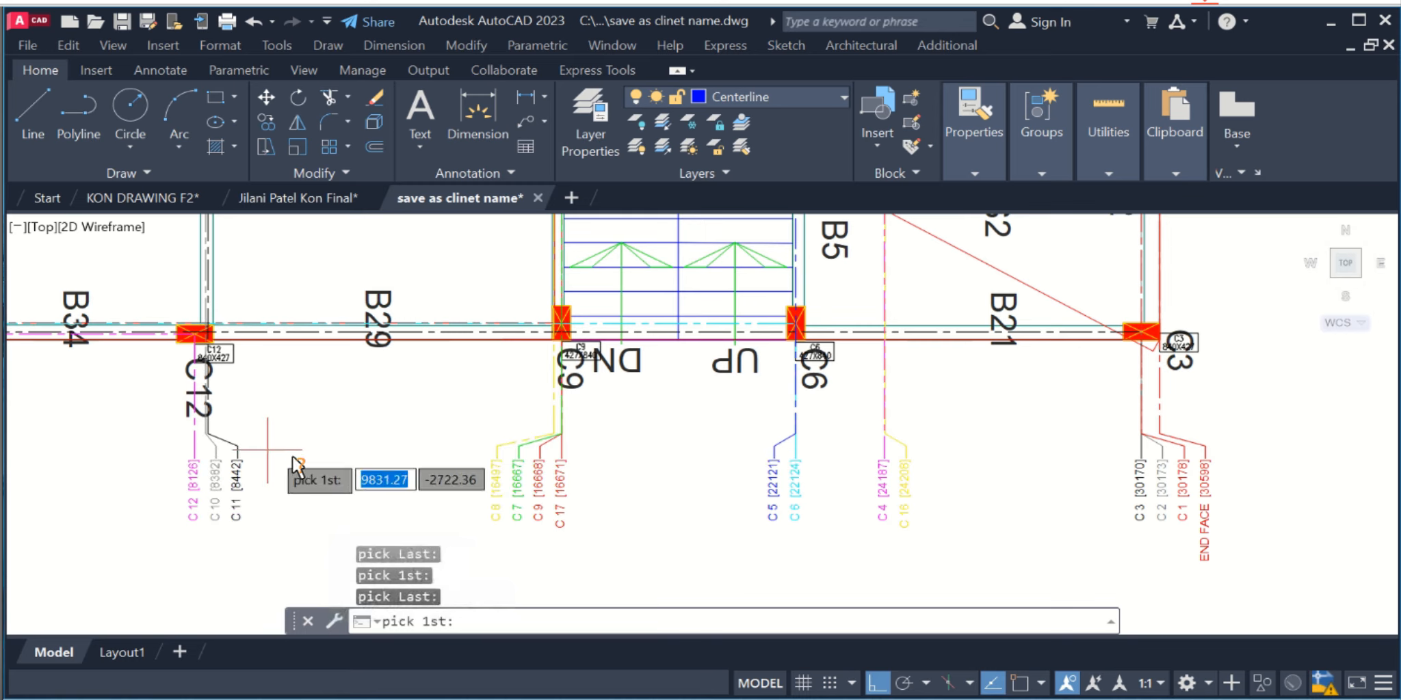
{"action": "middle_click_drag", "start_coordinate": [291, 460], "coordinate": [849, 476]}
{"action": "left_click", "coordinate": [450, 460]}
{"action": "left_click", "coordinate": [242, 481]}
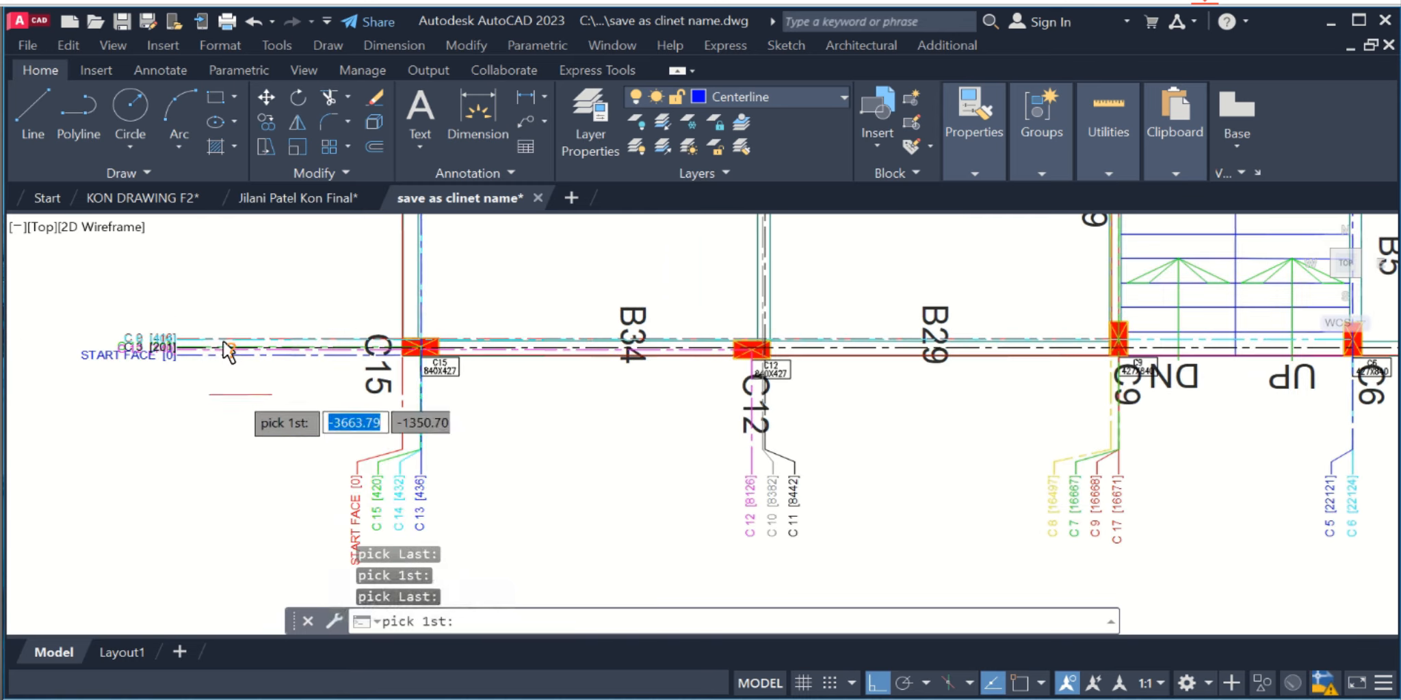
Spread the four overlapping groups of horizontal centerline labels beside the plan, from START FACE up to END FACE, and end the command.
{"action": "left_click", "coordinate": [205, 324]}
{"action": "left_click", "coordinate": [211, 448]}
{"action": "middle_click_drag", "start_coordinate": [203, 283], "coordinate": [242, 631]}
{"action": "left_click", "coordinate": [230, 389]}
{"action": "left_click", "coordinate": [235, 470]}
{"action": "middle_click_drag", "start_coordinate": [231, 365], "coordinate": [224, 590]}
{"action": "left_click", "coordinate": [225, 577]}
{"action": "left_click", "coordinate": [240, 509]}
{"action": "middle_click_drag", "start_coordinate": [220, 322], "coordinate": [222, 503]}
{"action": "left_click", "coordinate": [224, 485]}
{"action": "left_click", "coordinate": [261, 346]}
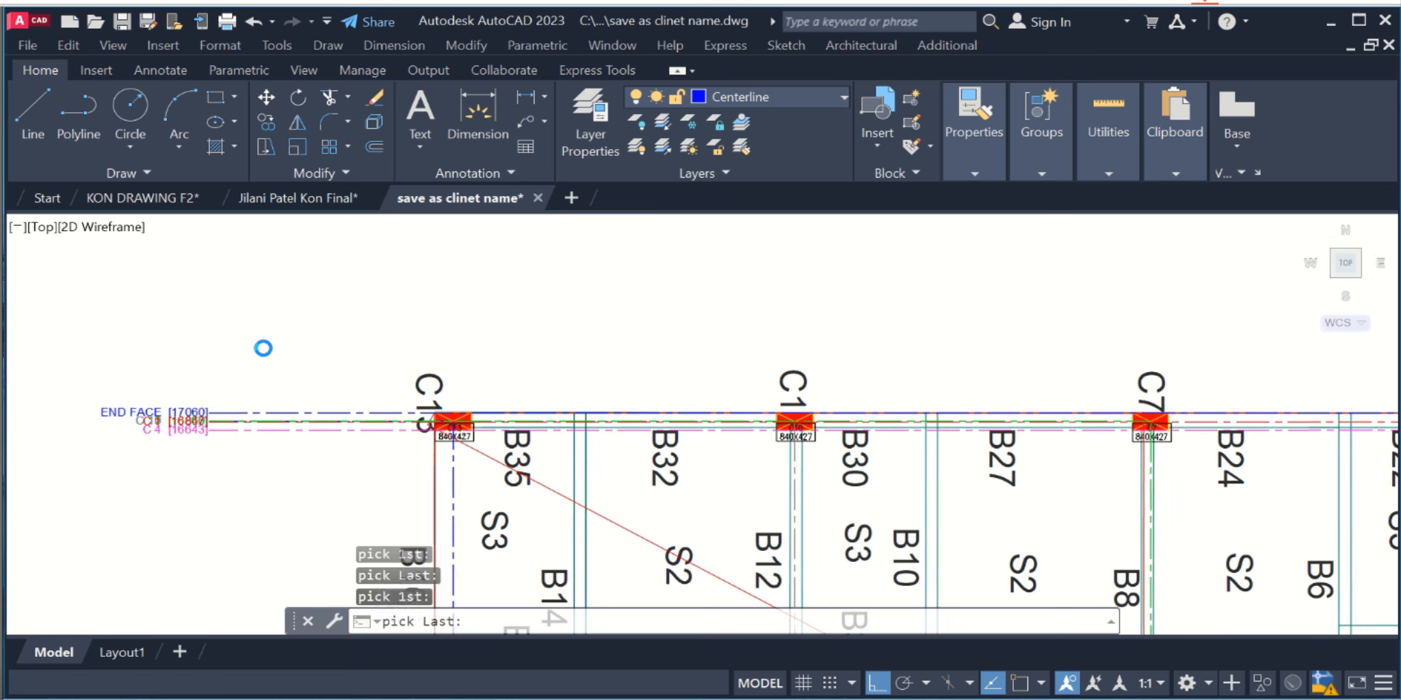
{"action": "scroll", "coordinate": [321, 318], "scroll_direction": "down", "scroll_amount": 2}
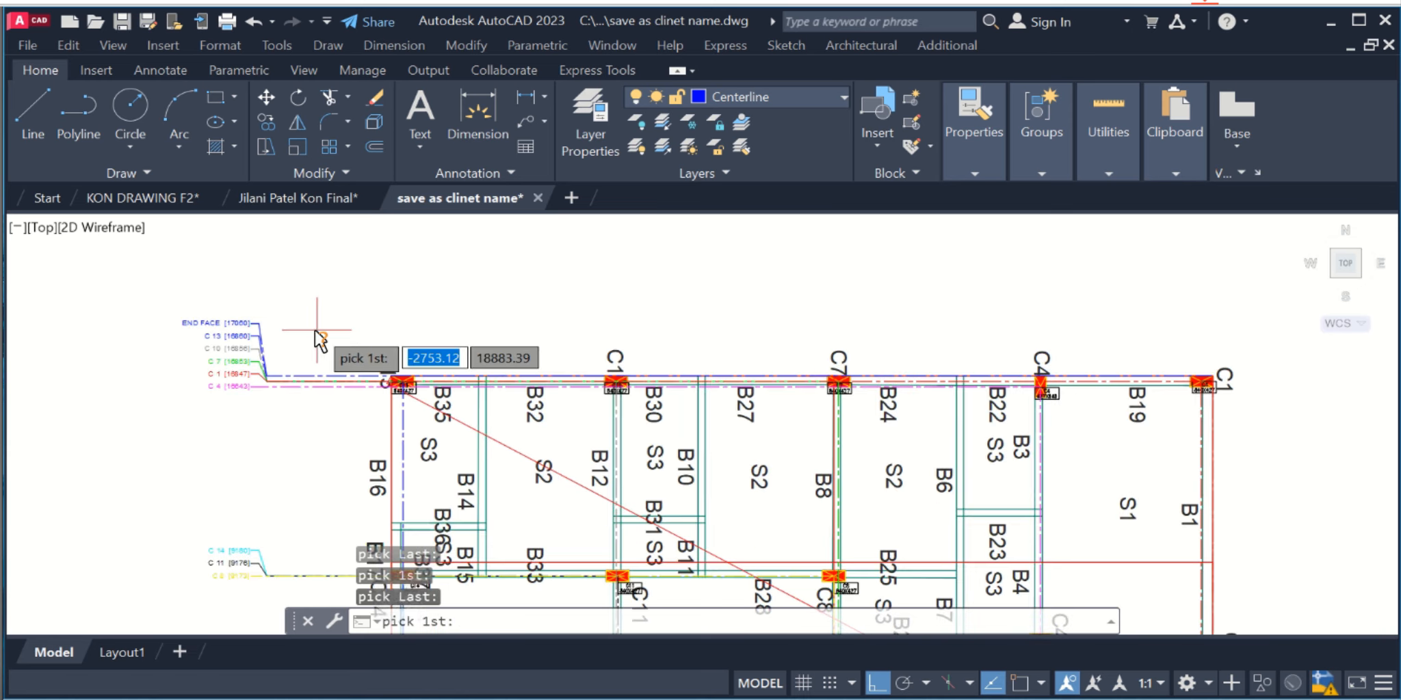
{"action": "key", "text": "Escape"}
Stretch the END FACE, C13, C10, C7, C1 and C4 labels straight down to center the group on its centerlines.
{"action": "scroll", "coordinate": [241, 365], "scroll_direction": "up", "scroll_amount": 2}
{"action": "middle_click_drag", "start_coordinate": [249, 371], "coordinate": [371, 396]}
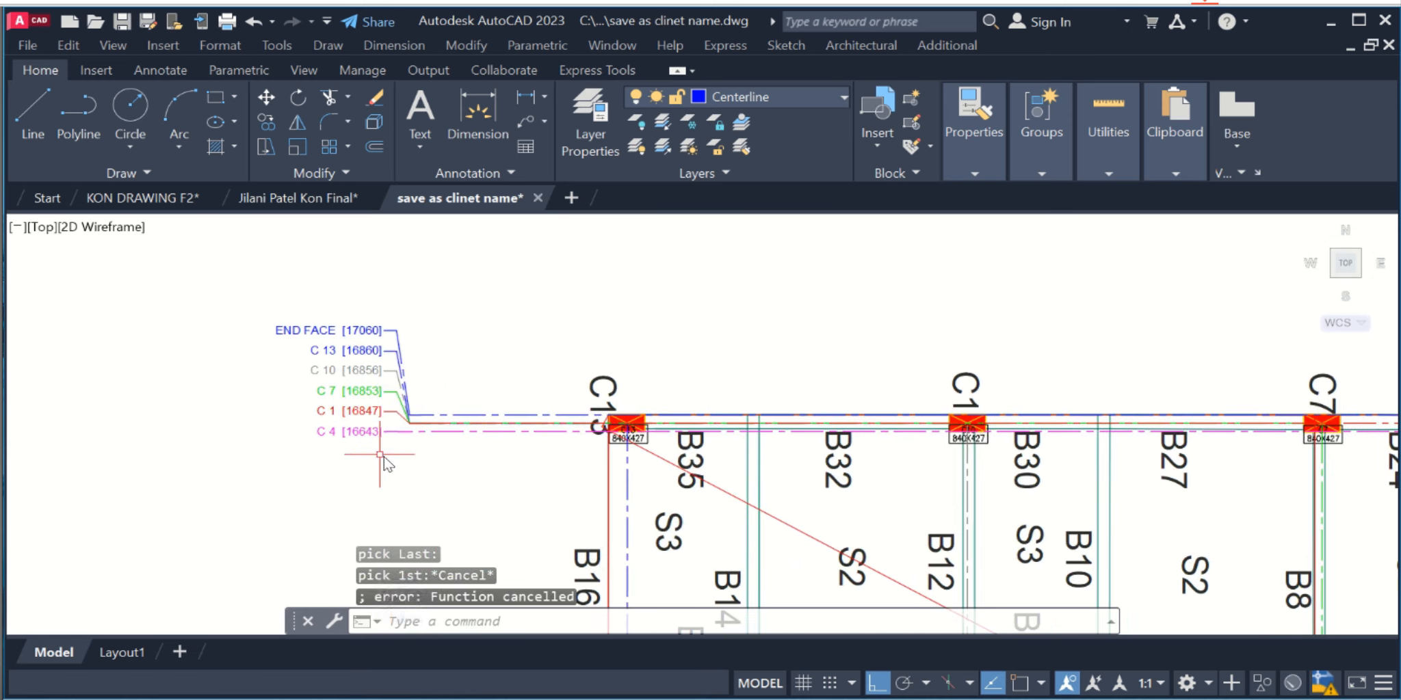
{"action": "type", "text": "s"}
{"action": "key", "text": "space"}
{"action": "left_click", "coordinate": [390, 458]}
{"action": "left_click", "coordinate": [243, 306]}
{"action": "key", "text": "space"}
{"action": "left_click", "coordinate": [225, 401]}
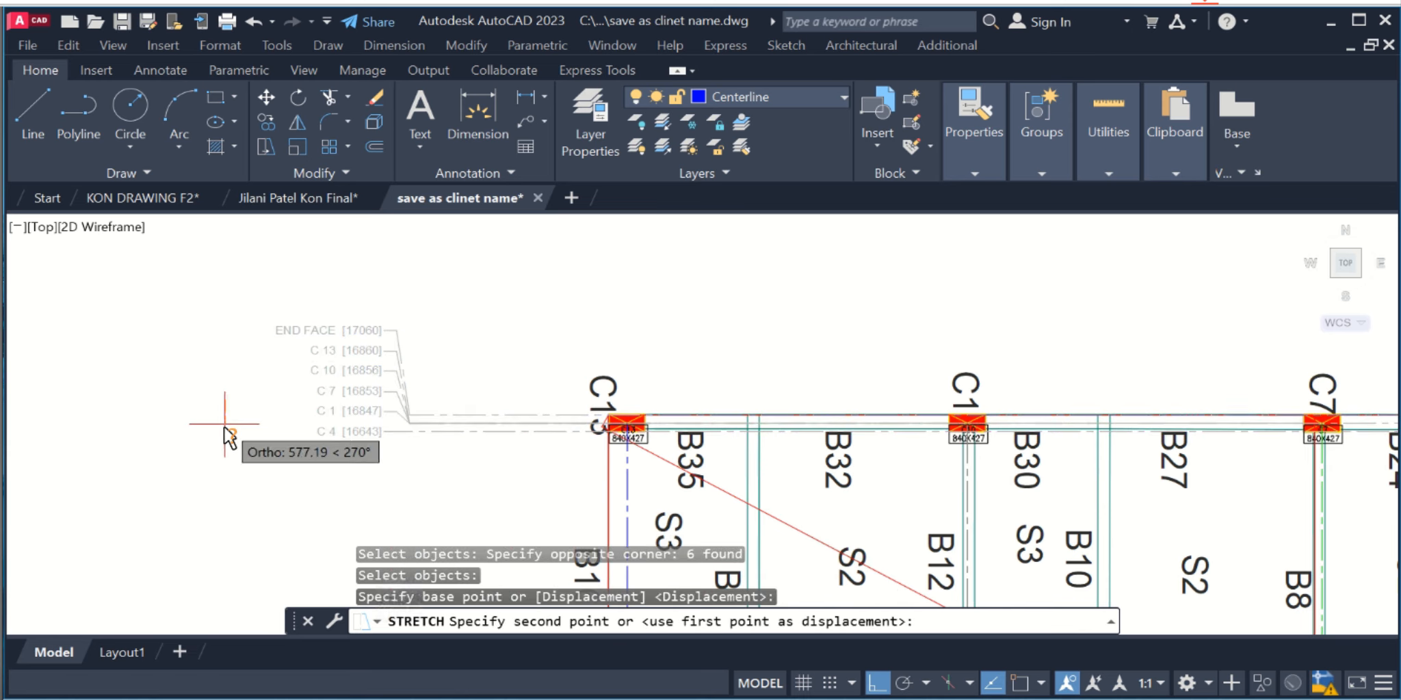
{"action": "left_click", "coordinate": [218, 440]}
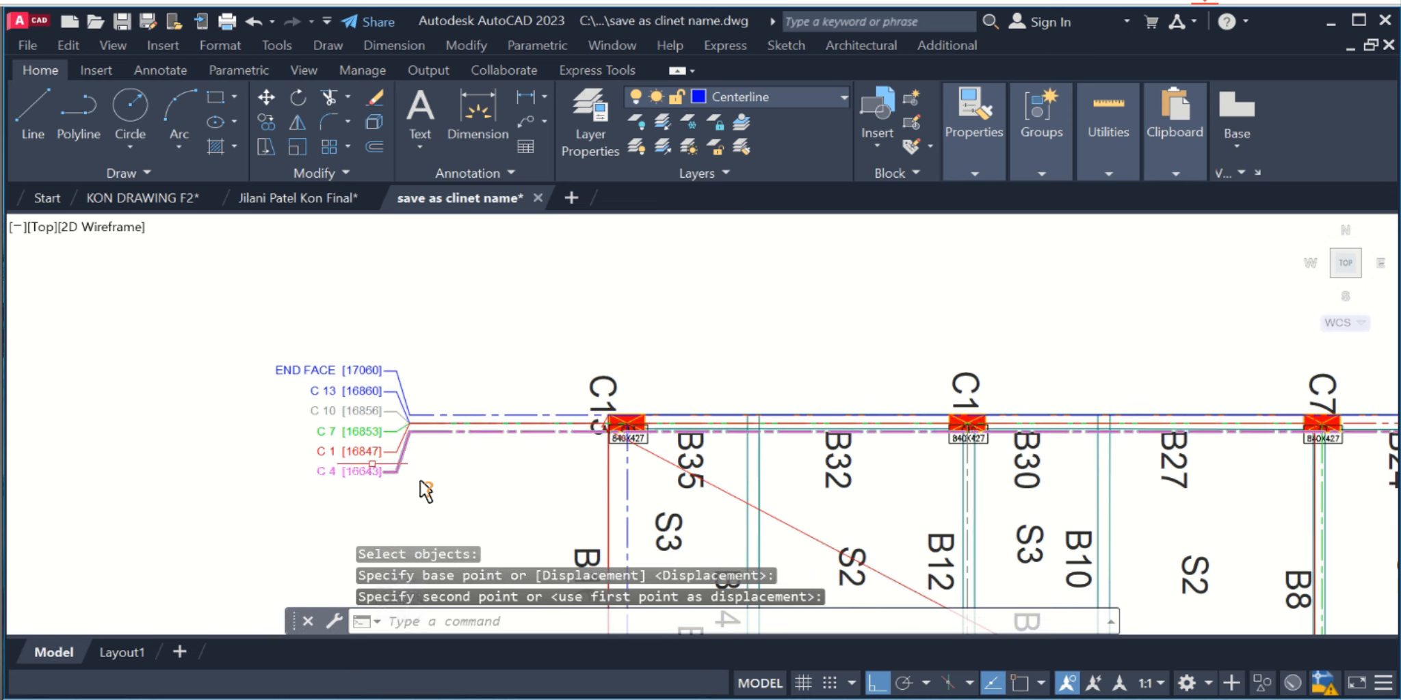
Stretch the C14, C11 and C8 labels straight down so that C11 lines up with its centerline.
{"action": "middle_click_drag", "start_coordinate": [455, 502], "coordinate": [462, 184]}
{"action": "key", "text": "space"}
{"action": "left_click", "coordinate": [385, 361]}
{"action": "left_click", "coordinate": [368, 462]}
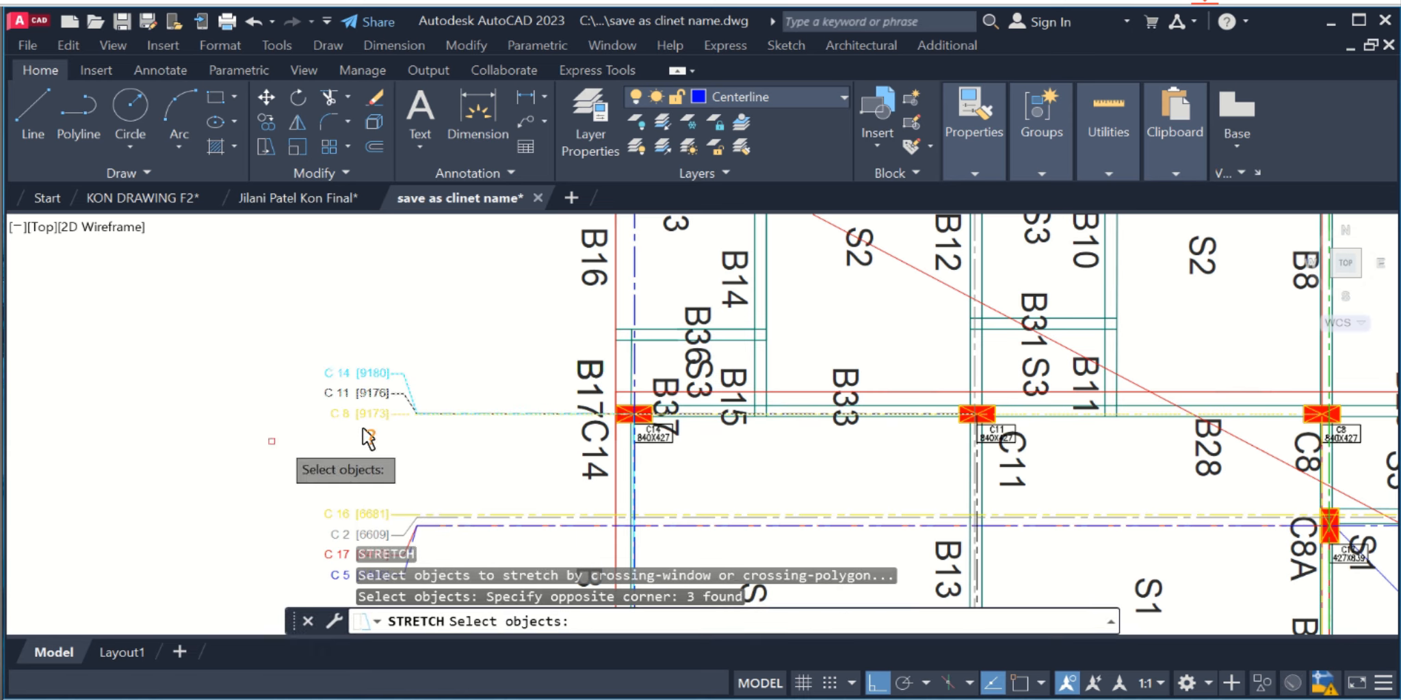
{"action": "scroll", "coordinate": [369, 451], "scroll_direction": "up", "scroll_amount": 4}
{"action": "key", "text": "space"}
{"action": "left_click", "coordinate": [441, 449]}
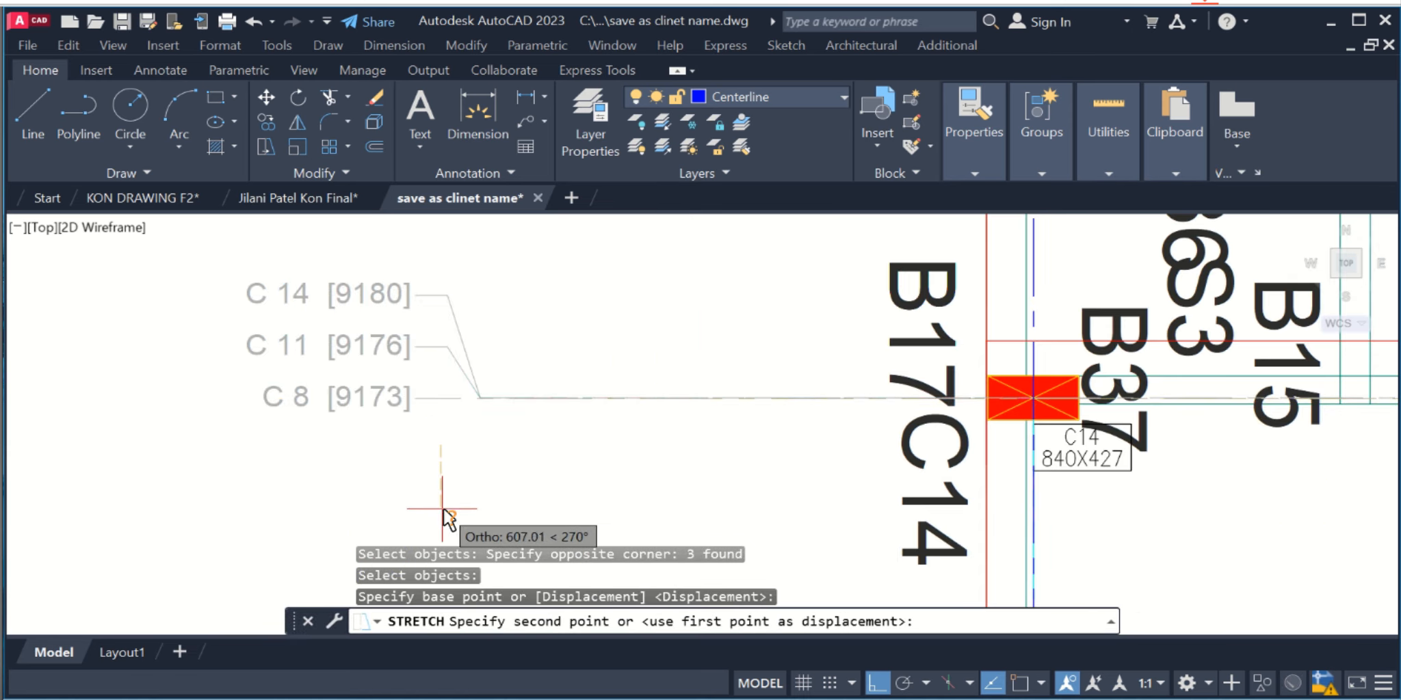
{"action": "left_click", "coordinate": [449, 497]}
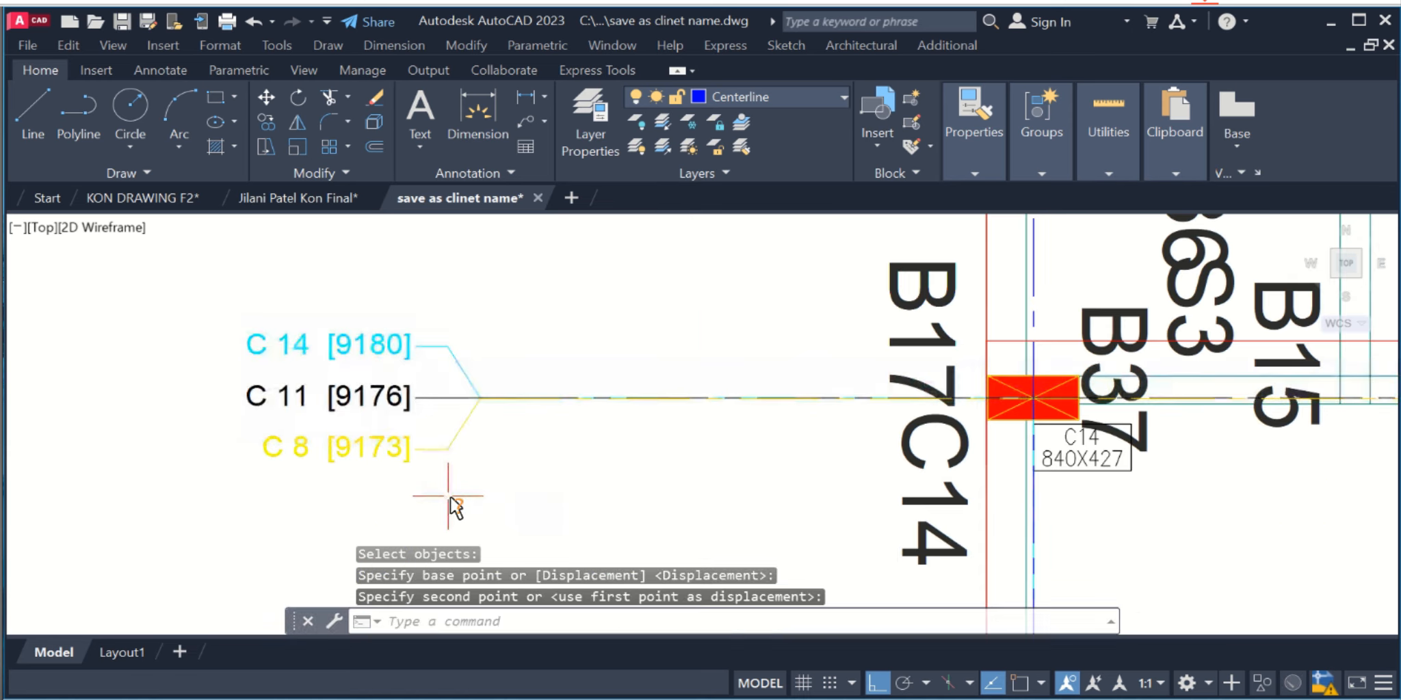
Stretch the C16, C2, C17 and C5 labels straight up to center them around their centerlines, and dismiss the chat notification.
{"action": "scroll", "coordinate": [460, 331], "scroll_direction": "down", "scroll_amount": 4}
{"action": "middle_click_drag", "start_coordinate": [490, 409], "coordinate": [491, 240]}
{"action": "scroll", "coordinate": [460, 301], "scroll_direction": "up", "scroll_amount": 2}
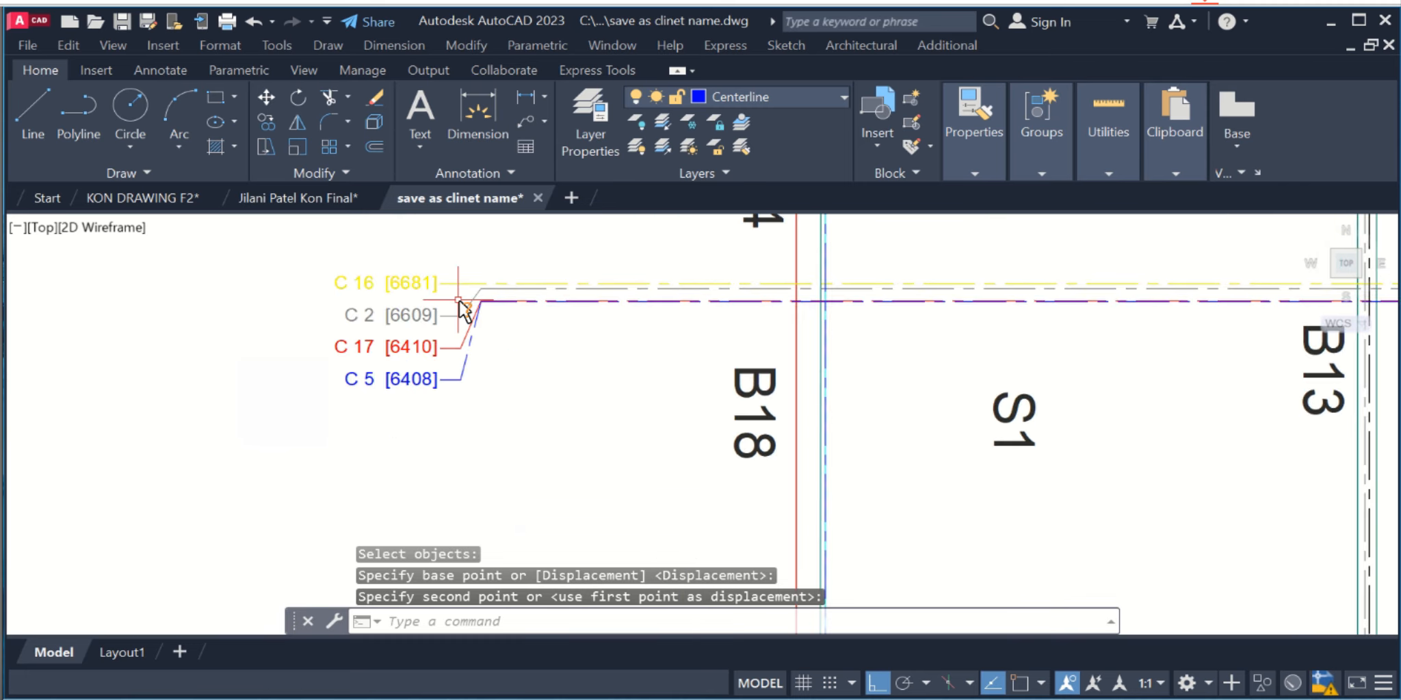
{"action": "middle_click_drag", "start_coordinate": [459, 310], "coordinate": [460, 376]}
{"action": "key", "text": "space"}
{"action": "left_click", "coordinate": [472, 476]}
{"action": "left_click", "coordinate": [323, 308]}
{"action": "key", "text": "space"}
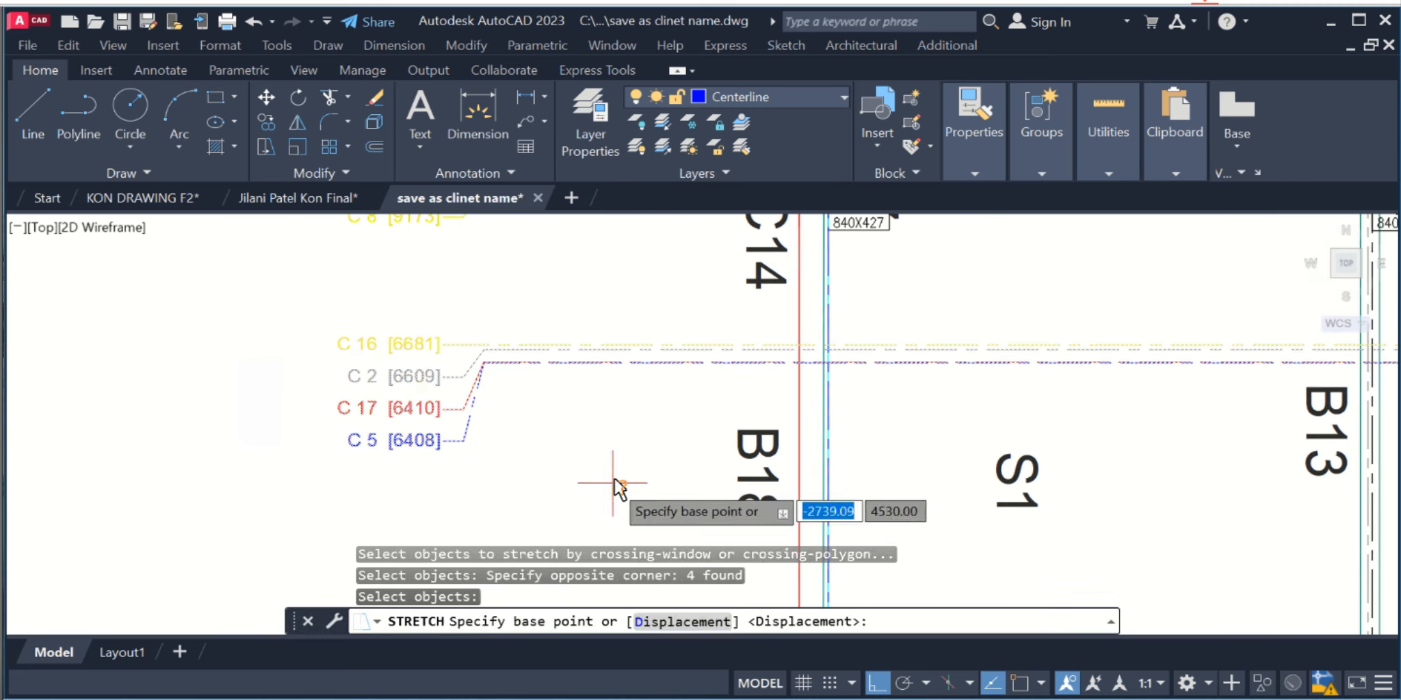
{"action": "left_click", "coordinate": [614, 483]}
{"action": "left_click", "coordinate": [616, 446]}
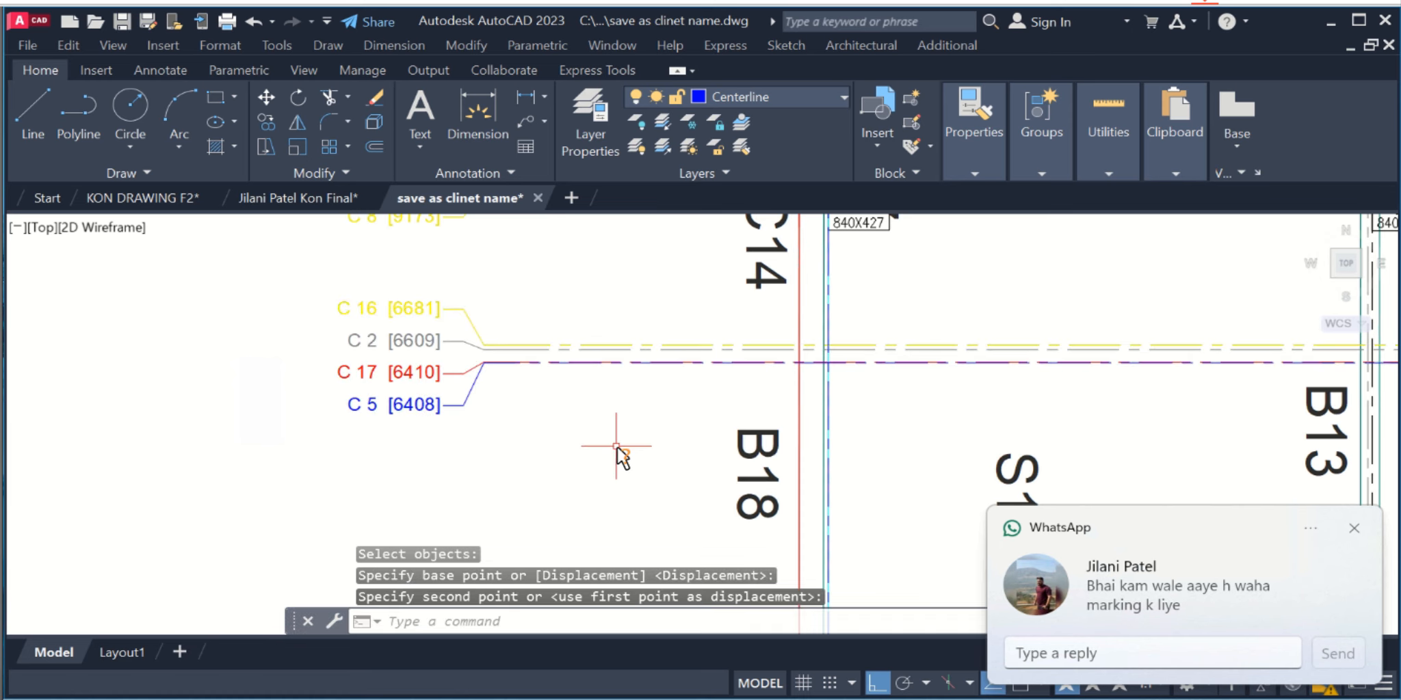
{"action": "left_click", "coordinate": [1354, 531]}
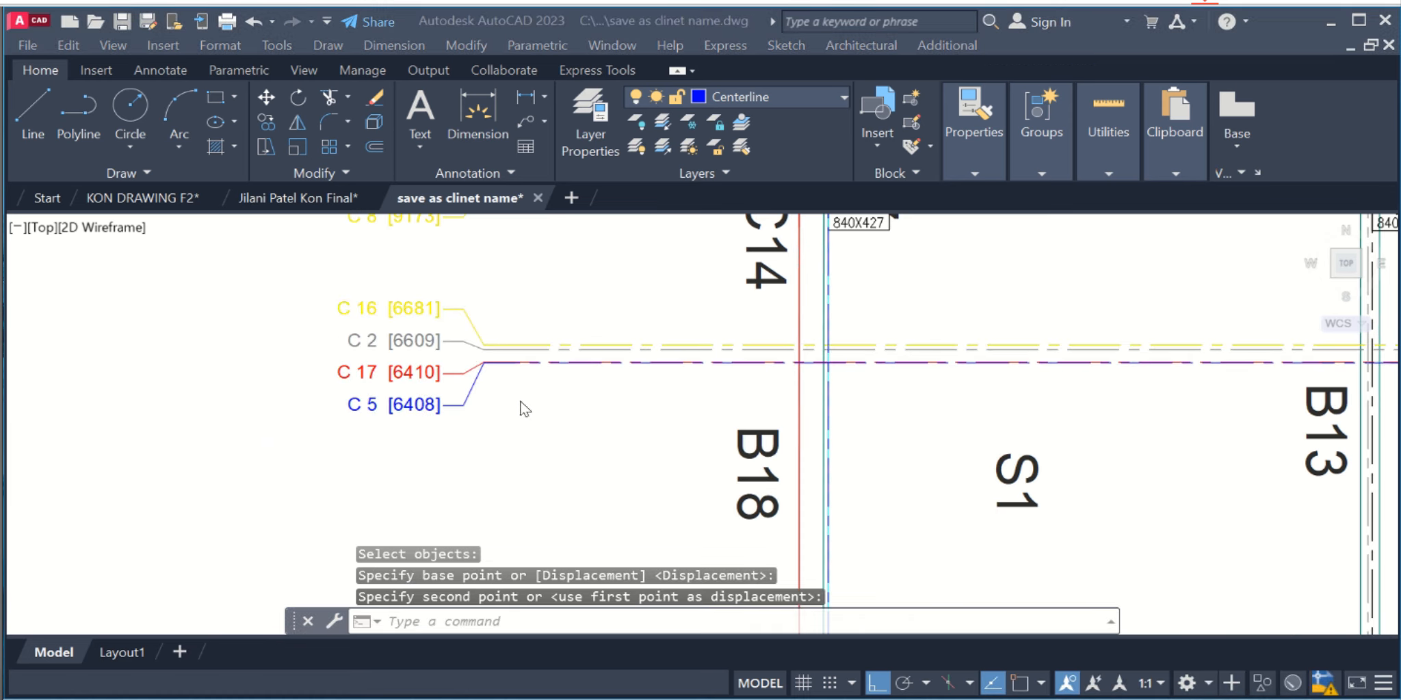
{"action": "scroll", "coordinate": [516, 410], "scroll_direction": "down", "scroll_amount": 8}
{"action": "scroll", "coordinate": [681, 404], "scroll_direction": "up", "scroll_amount": 2}
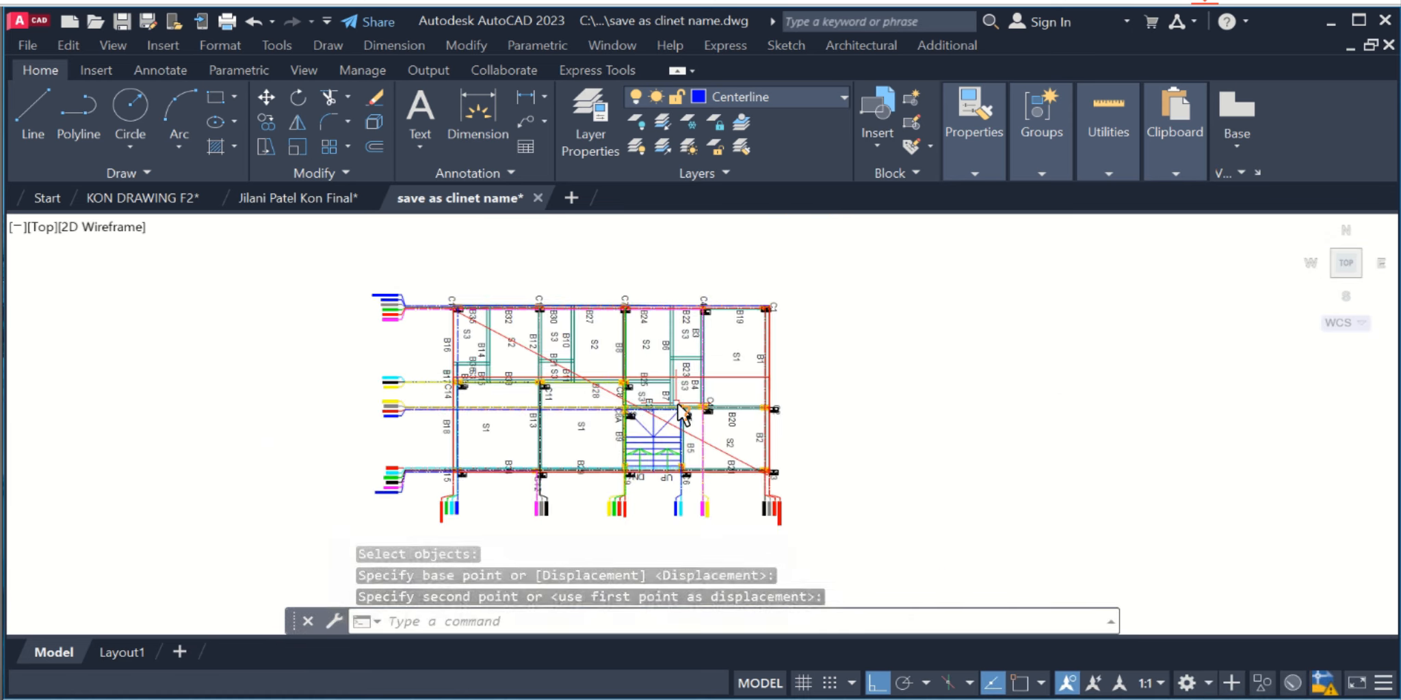
{"action": "scroll", "coordinate": [663, 470], "scroll_direction": "up", "scroll_amount": 1}
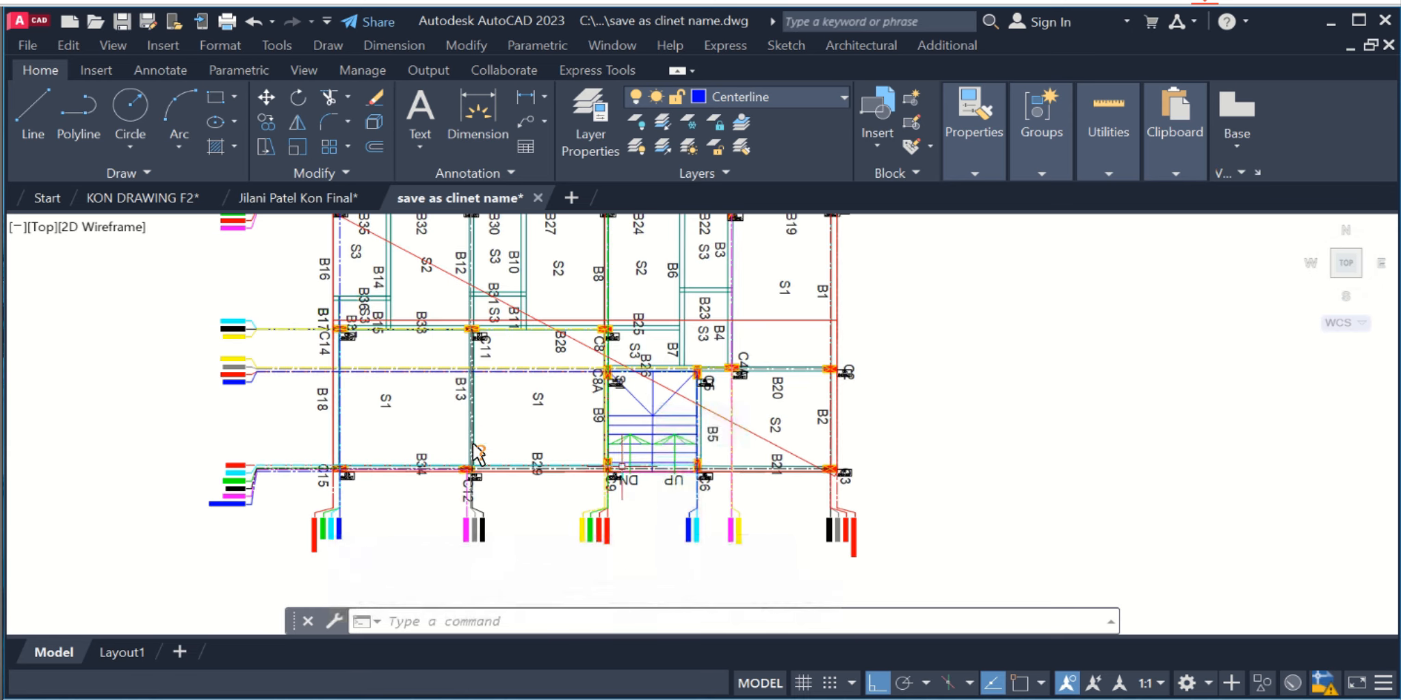
{"action": "scroll", "coordinate": [482, 451], "scroll_direction": "down", "scroll_amount": 1}
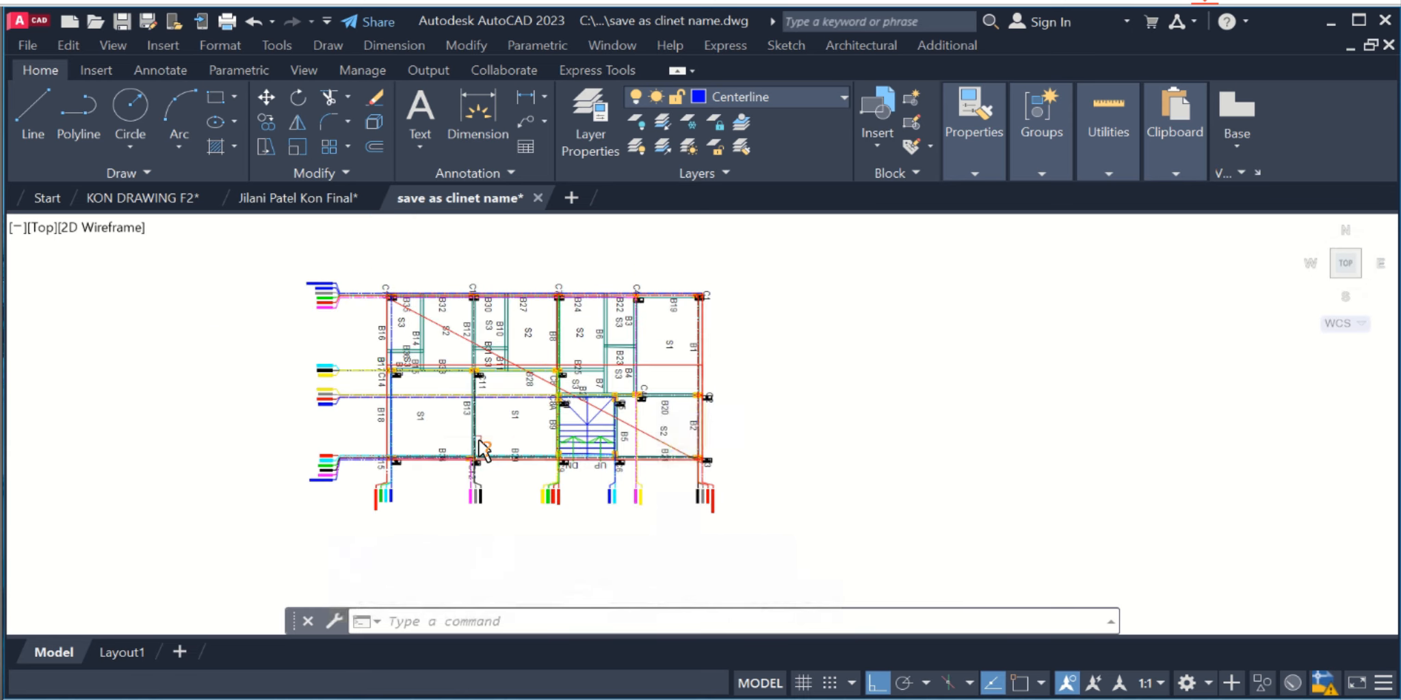
{"action": "left_click", "coordinate": [843, 50]}
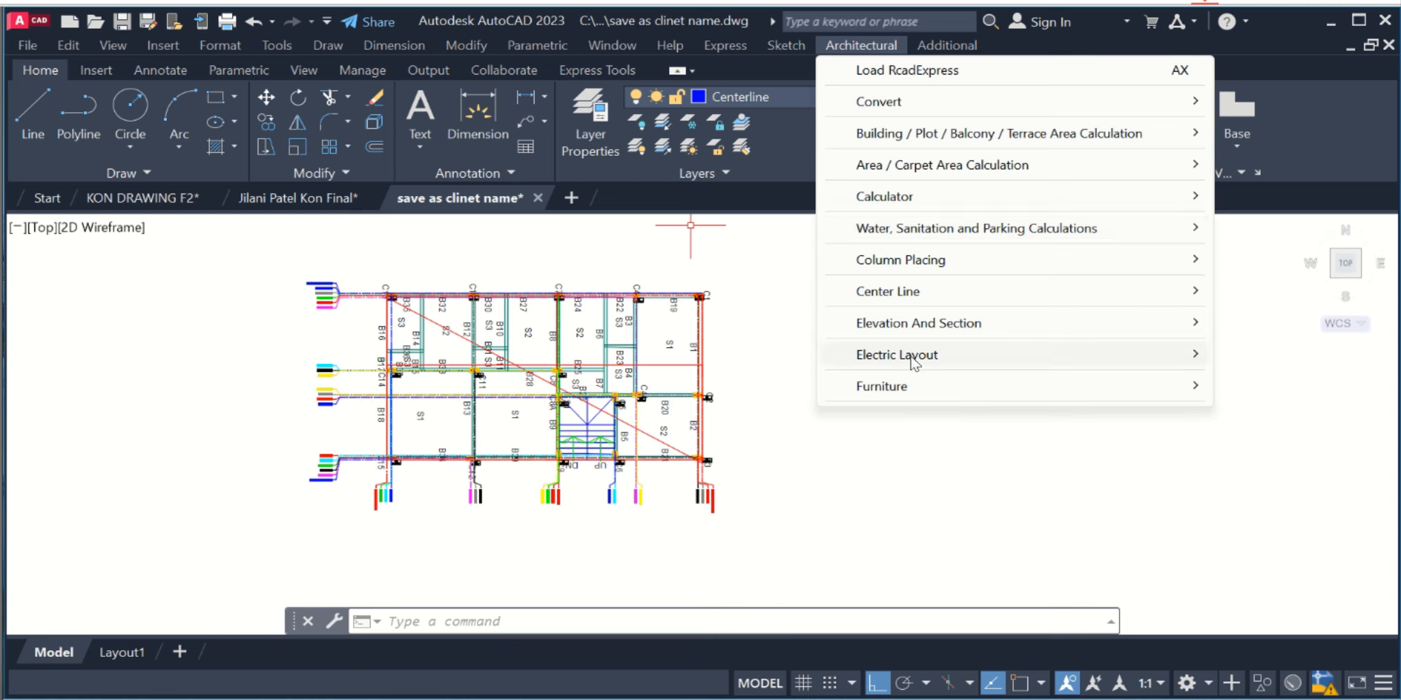
{"action": "mouse_move", "coordinate": [907, 295]}
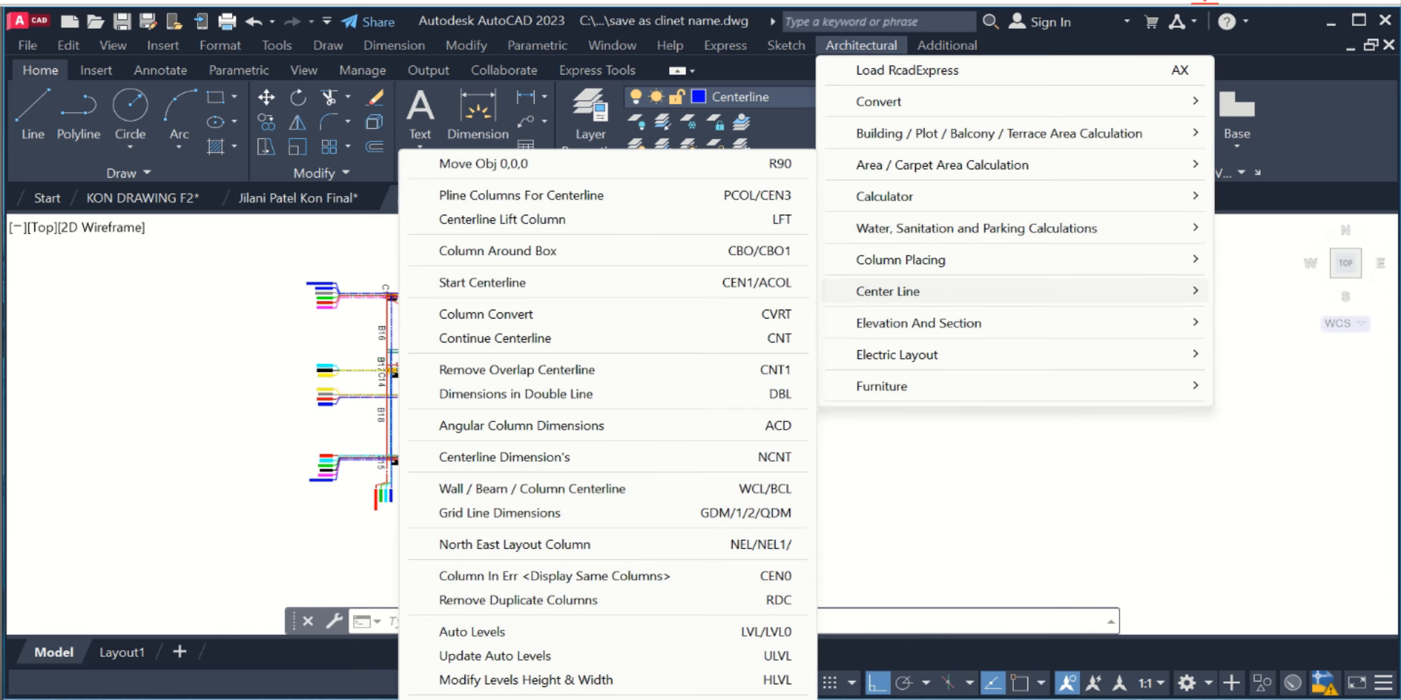
{"action": "left_click", "coordinate": [566, 698]}
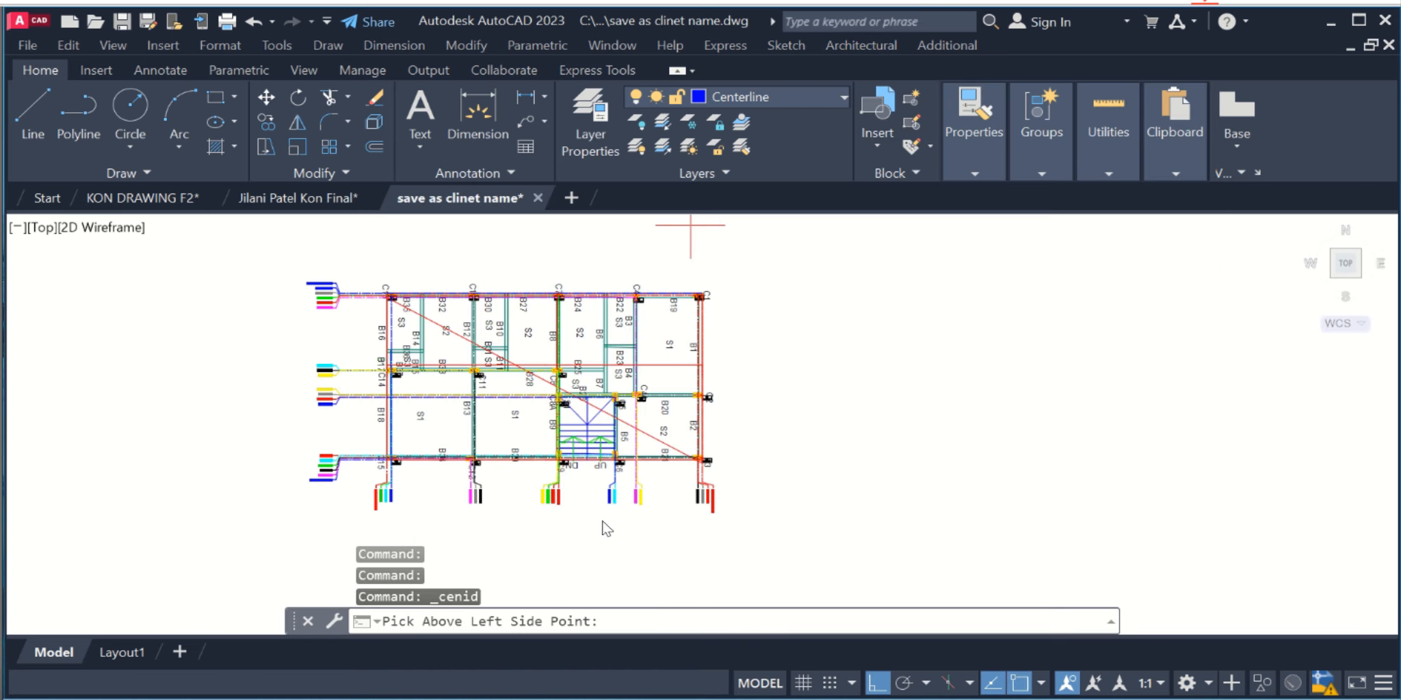
{"action": "left_click", "coordinate": [366, 278]}
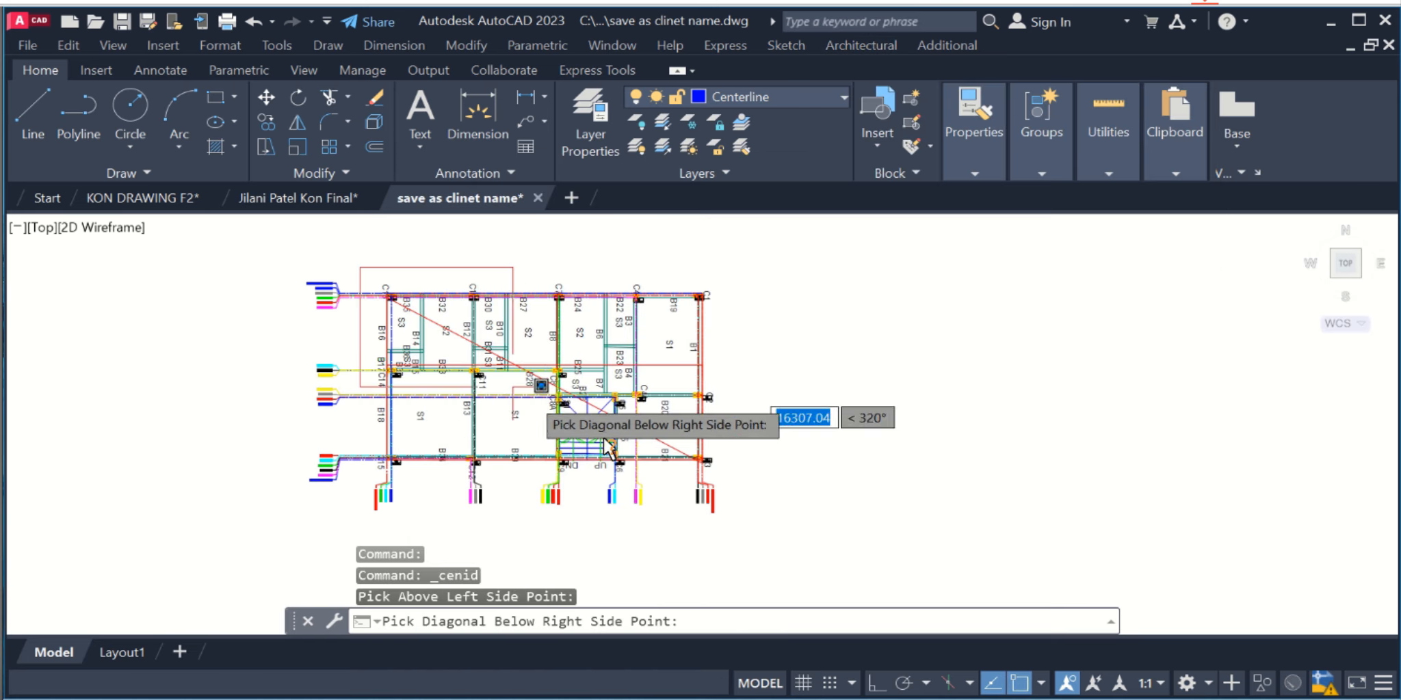
{"action": "left_click", "coordinate": [761, 482]}
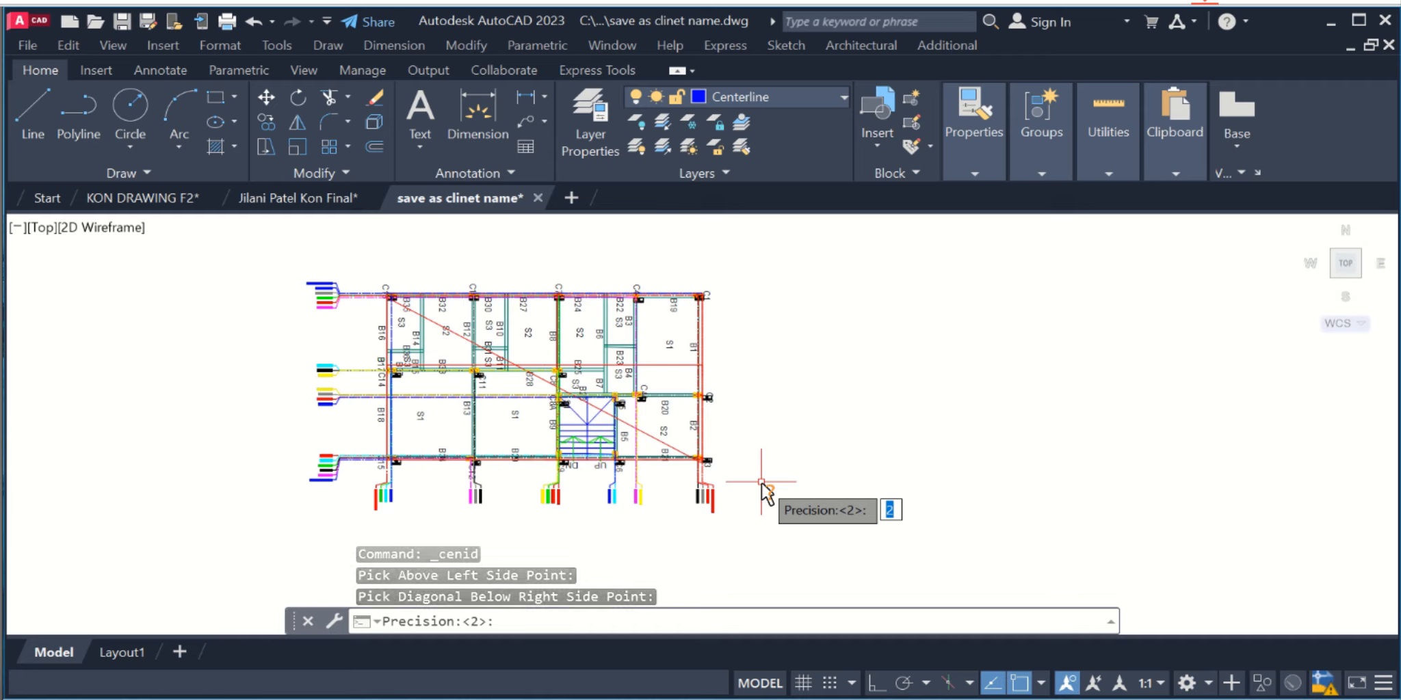
{"action": "type", "text": "3"}
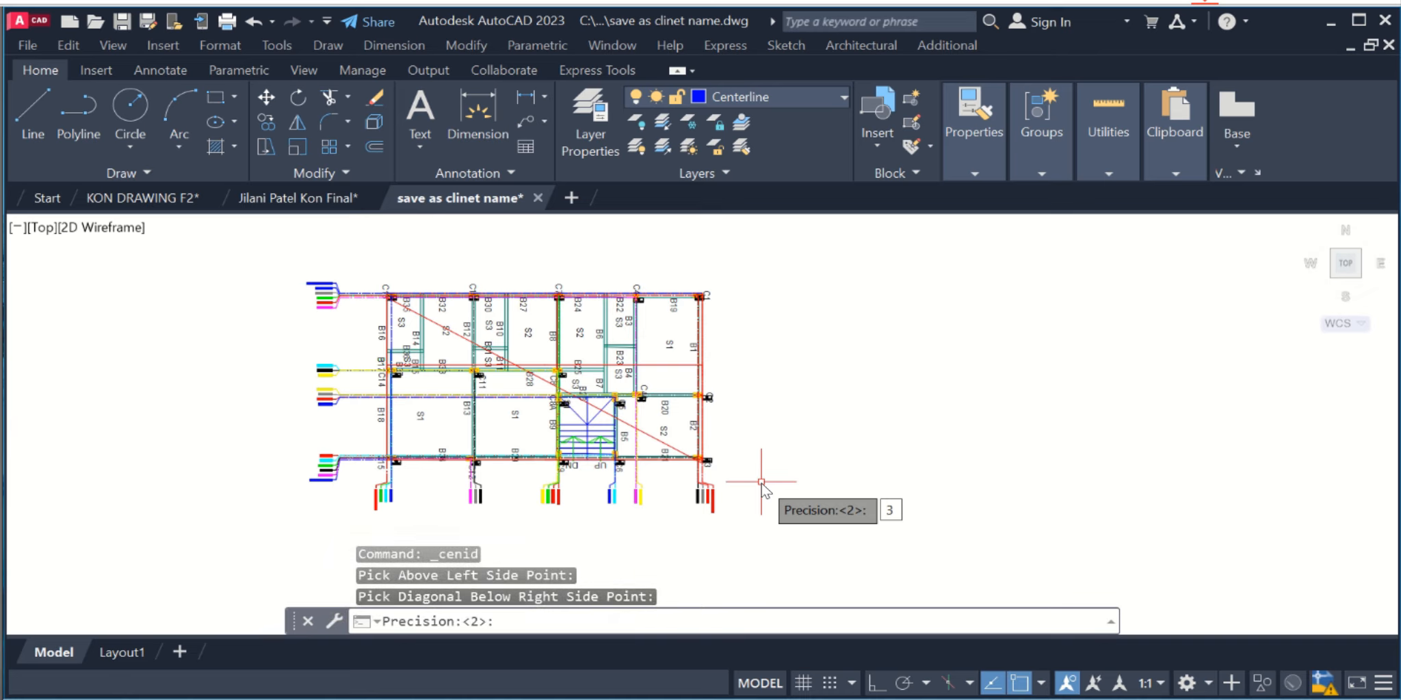
{"action": "key", "text": "Escape"}
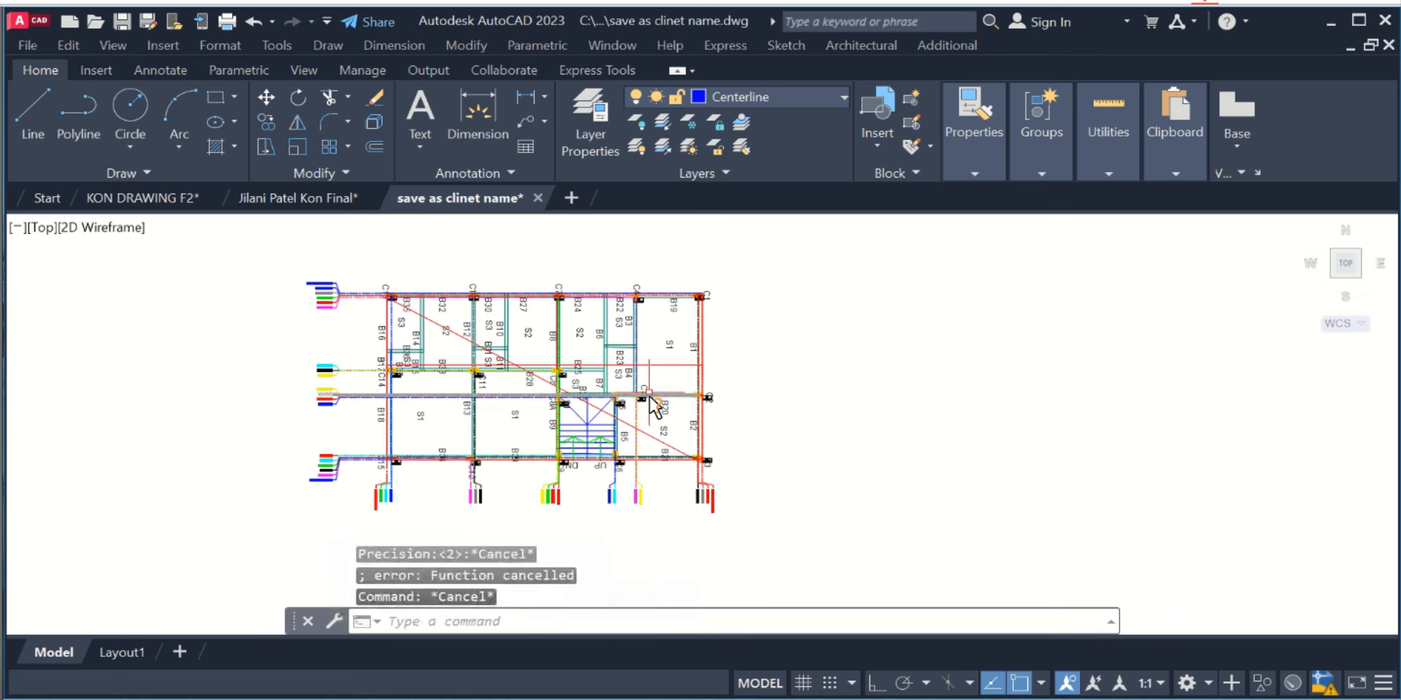
Set the Column No attribute of the C16 column block between B7 and B20 to C4A.
{"action": "scroll", "coordinate": [651, 399], "scroll_direction": "up", "scroll_amount": 10}
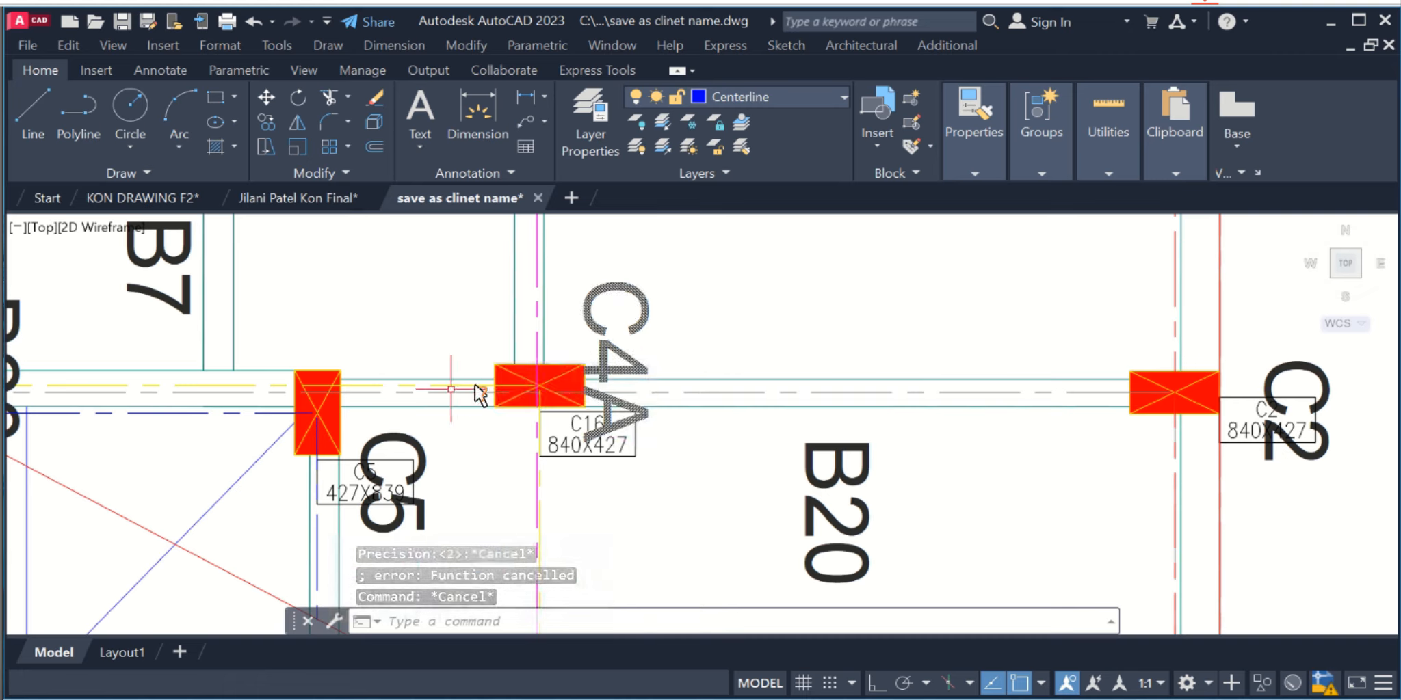
{"action": "double_click", "coordinate": [571, 371]}
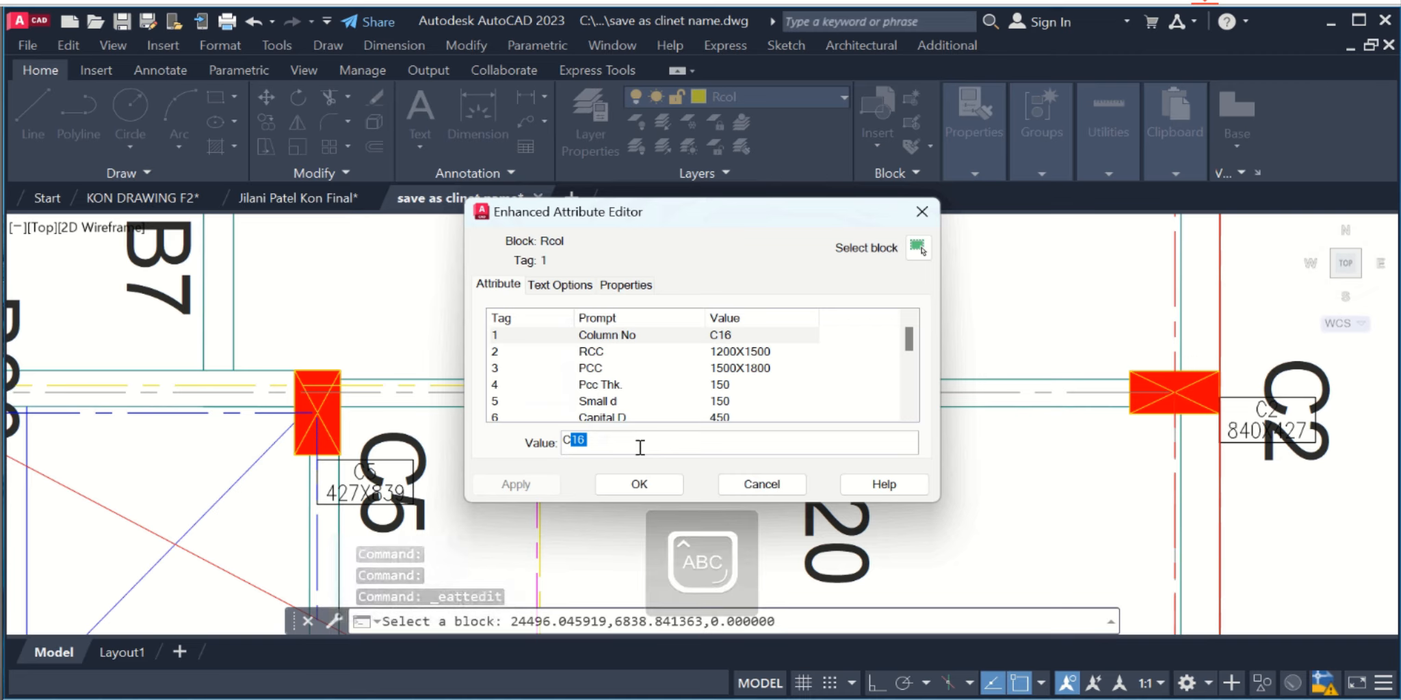
{"action": "type", "text": "4A"}
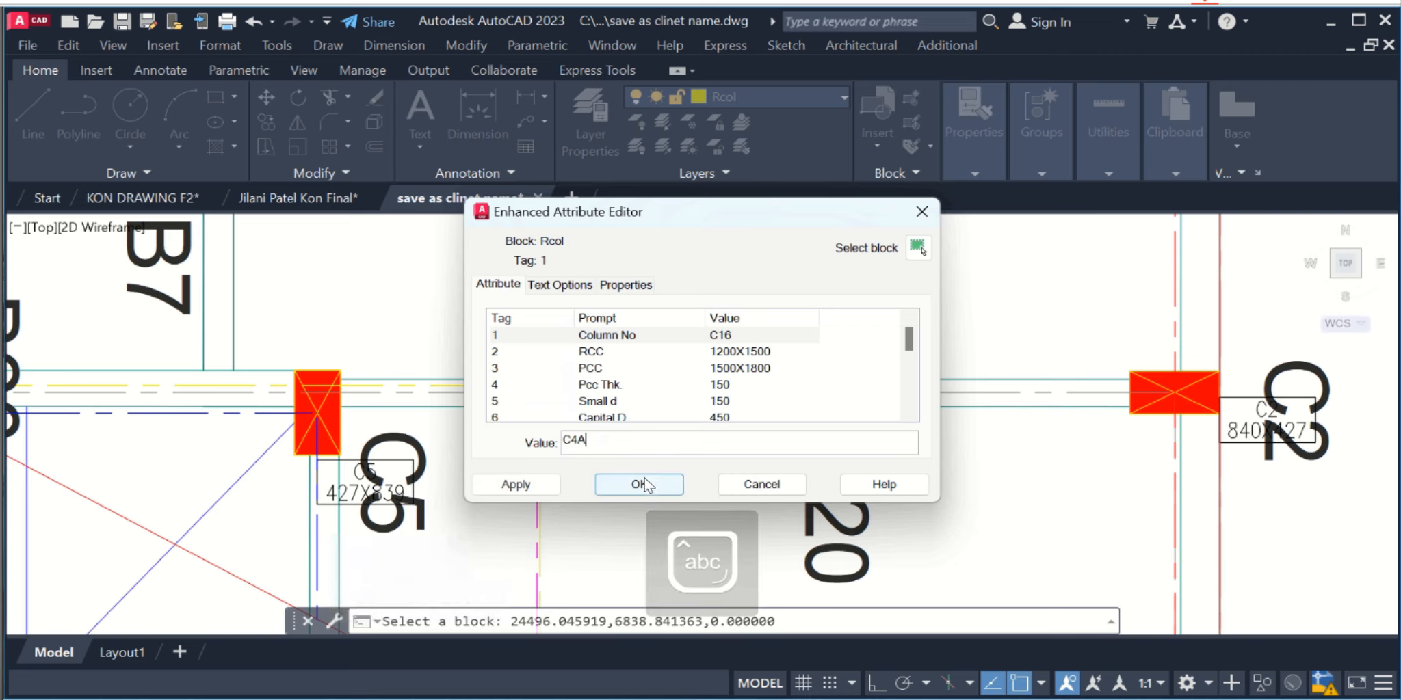
{"action": "left_click", "coordinate": [639, 484]}
Locate the C 16 centerline label among the horizontal label groups beside the plan.
{"action": "scroll", "coordinate": [760, 446], "scroll_direction": "down", "scroll_amount": 10}
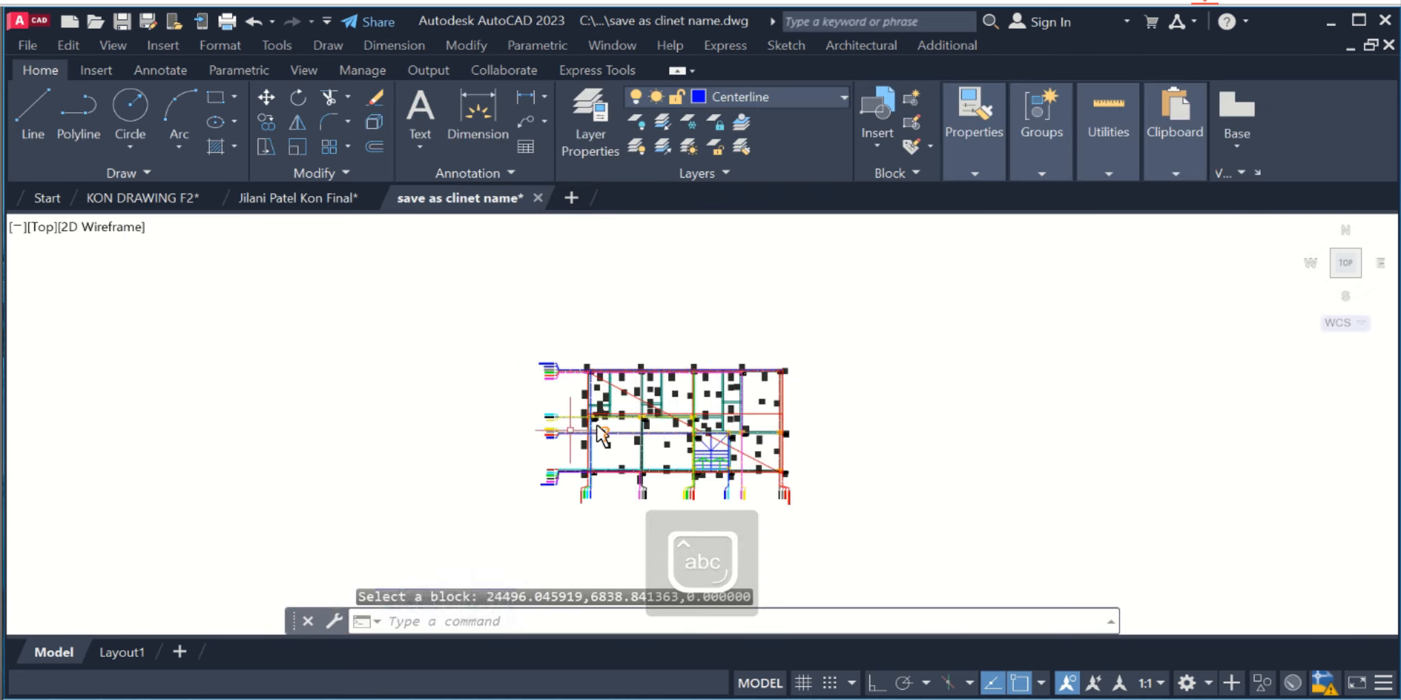
{"action": "scroll", "coordinate": [597, 425], "scroll_direction": "up", "scroll_amount": 6}
{"action": "scroll", "coordinate": [437, 394], "scroll_direction": "up", "scroll_amount": 7}
{"action": "middle_click_drag", "start_coordinate": [249, 395], "coordinate": [512, 406]}
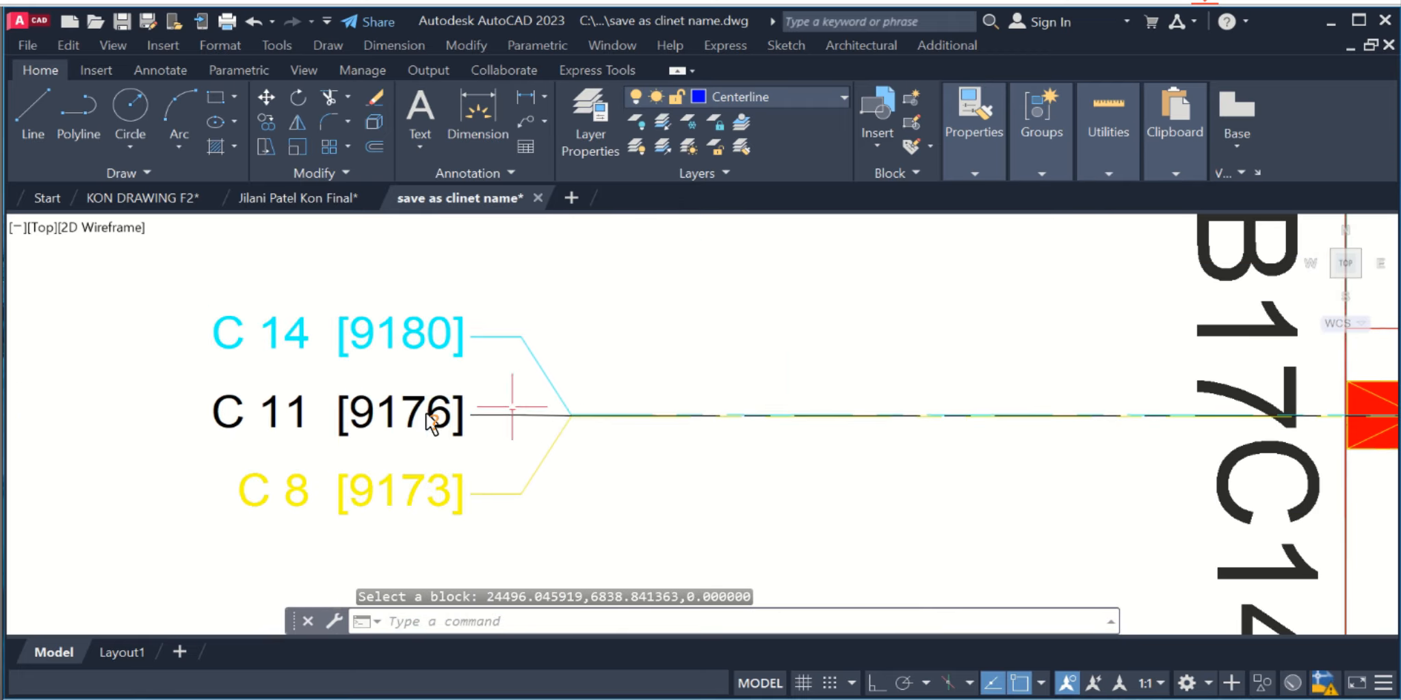
{"action": "middle_click_drag", "start_coordinate": [350, 412], "coordinate": [349, 454]}
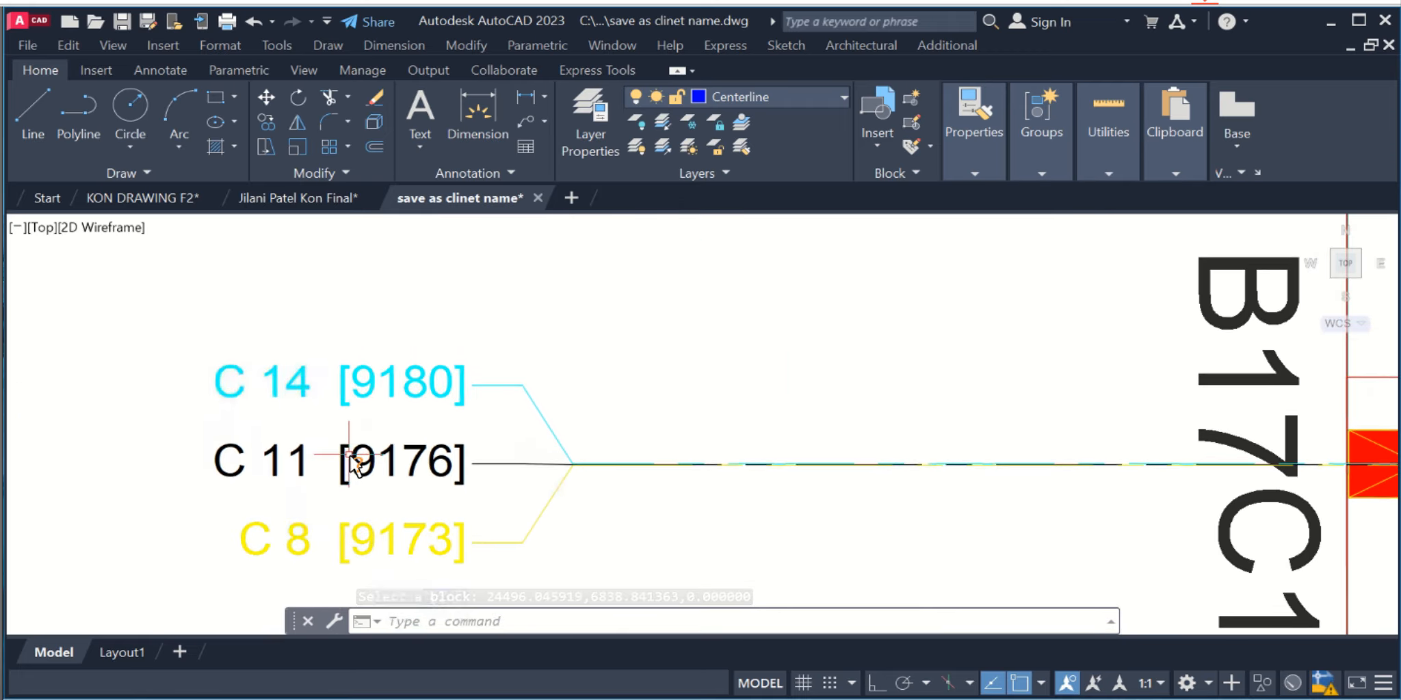
{"action": "scroll", "coordinate": [352, 465], "scroll_direction": "down", "scroll_amount": 4}
{"action": "scroll", "coordinate": [386, 483], "scroll_direction": "down", "scroll_amount": 2}
{"action": "scroll", "coordinate": [406, 534], "scroll_direction": "up", "scroll_amount": 2}
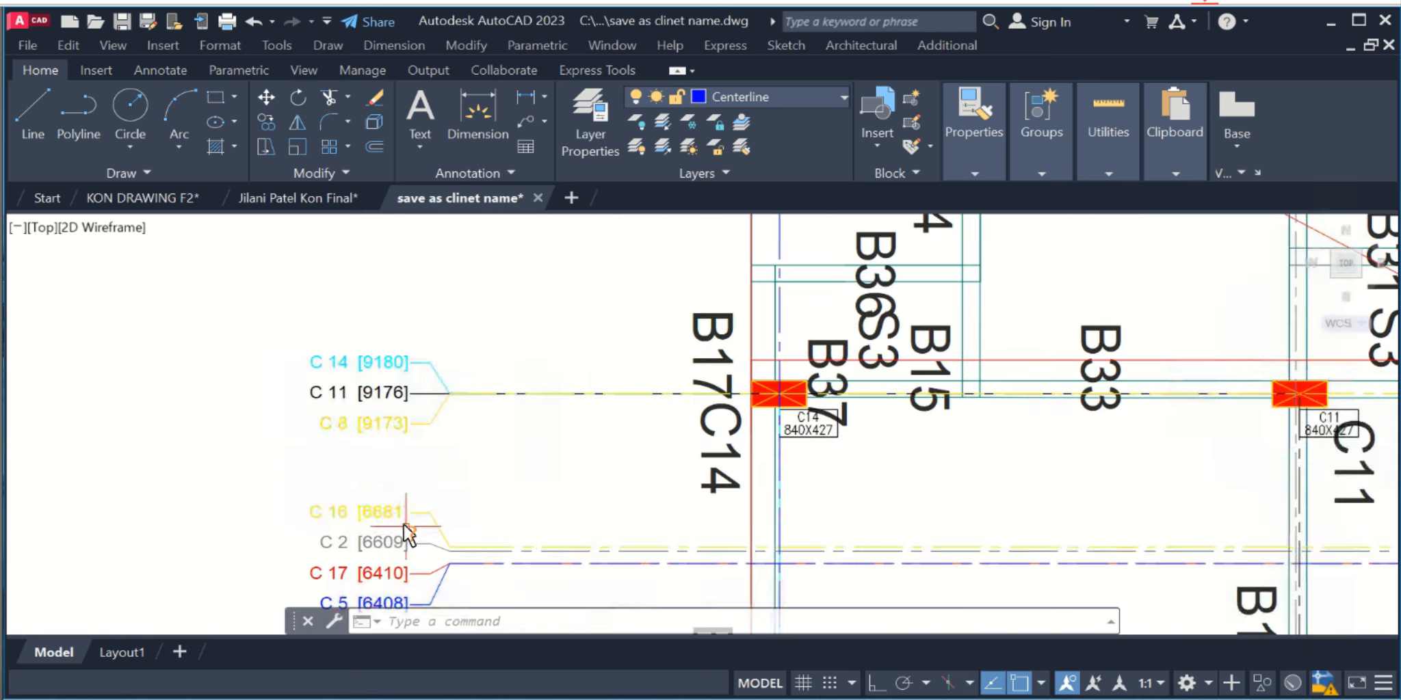
{"action": "scroll", "coordinate": [353, 531], "scroll_direction": "up", "scroll_amount": 6}
{"action": "type", "text": "ED"}
{"action": "key", "text": "space"}
{"action": "key", "text": "Caps_Lock"}
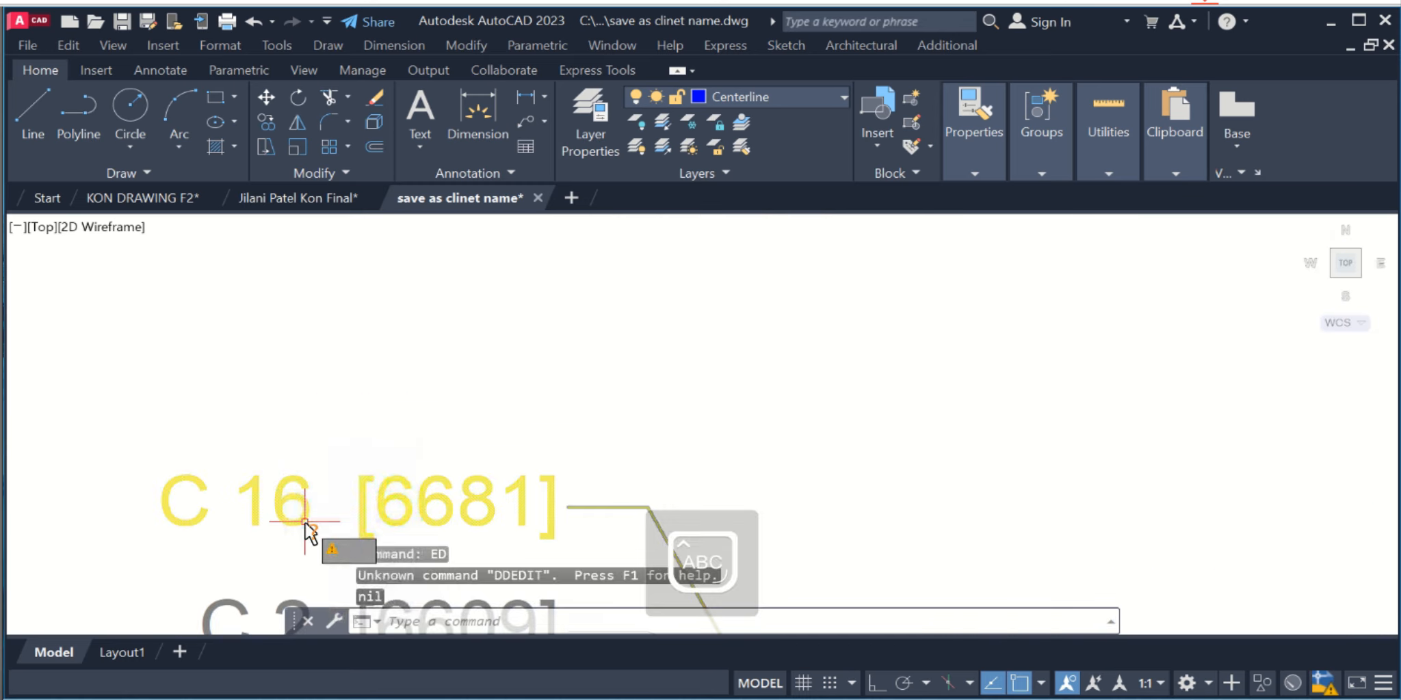
{"action": "left_click", "coordinate": [305, 522]}
{"action": "key", "text": "Escape"}
{"action": "key", "text": "Escape"}
{"action": "type", "text": "ED"}
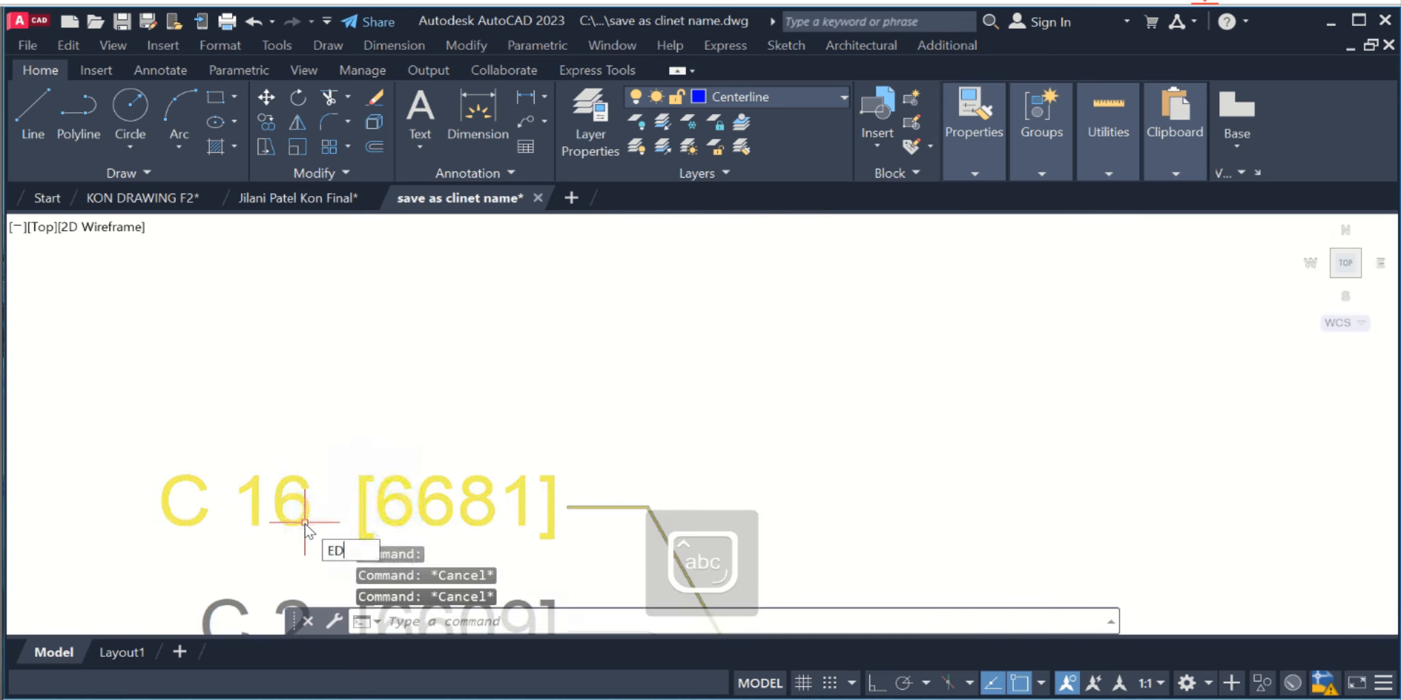
{"action": "key", "text": "space"}
{"action": "left_click", "coordinate": [305, 524]}
{"action": "key", "text": "Escape"}
{"action": "key", "text": "Escape"}
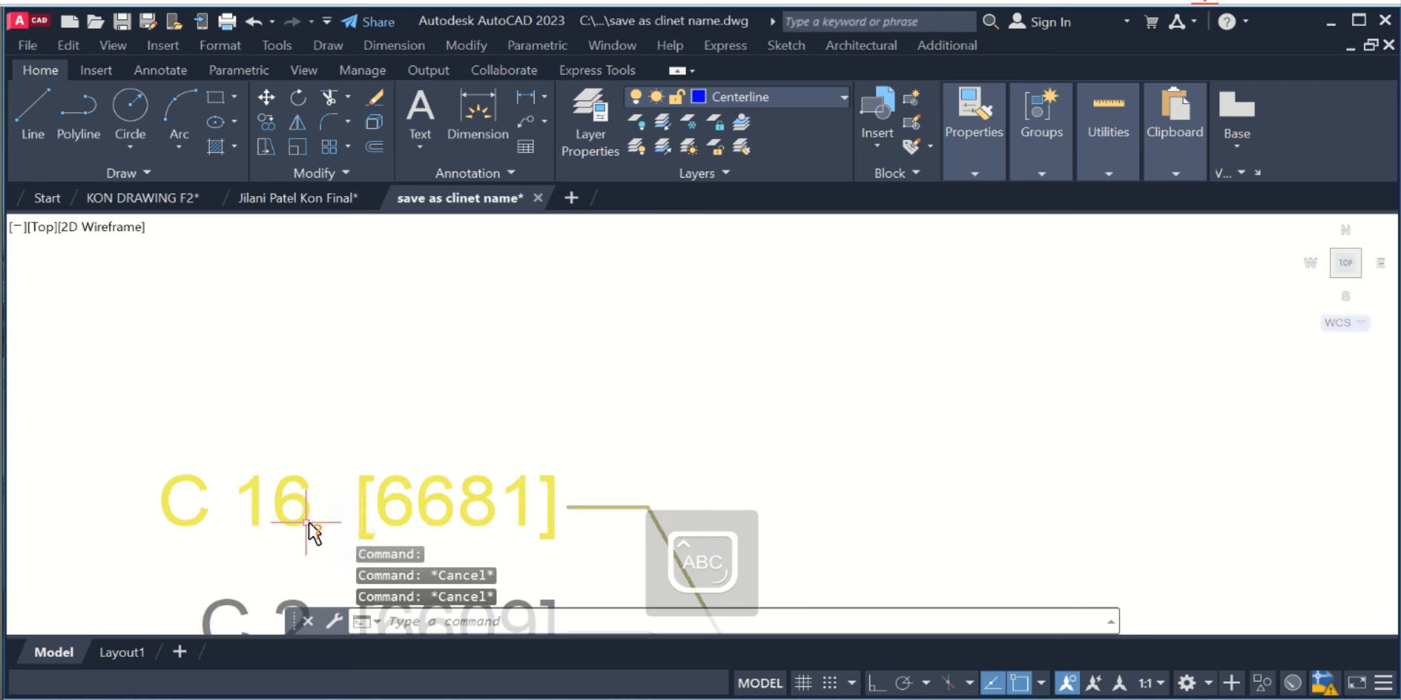
Change the column name in the yellow C 16 centerline label to C 4A, keeping its bracketed dimension, and end text editing.
{"action": "middle_click_drag", "start_coordinate": [308, 530], "coordinate": [445, 421]}
{"action": "left_click", "coordinate": [436, 393]}
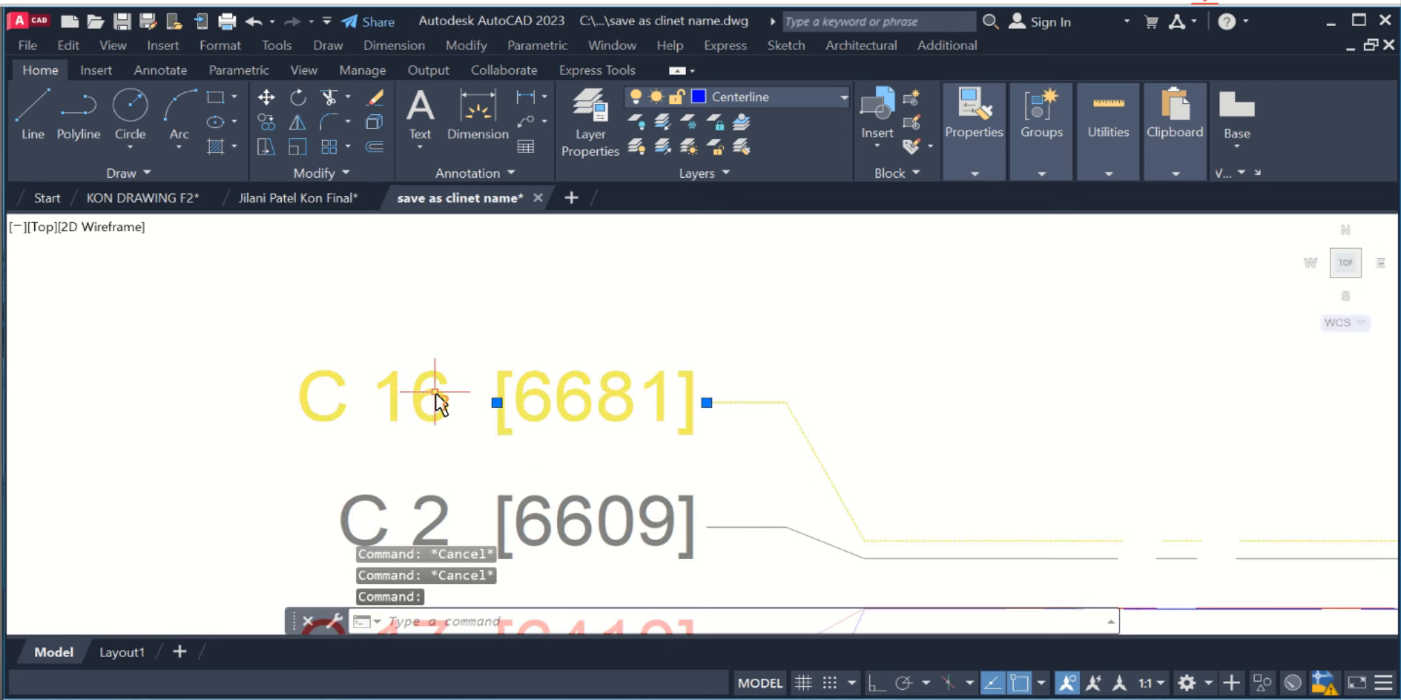
{"action": "double_click", "coordinate": [444, 404]}
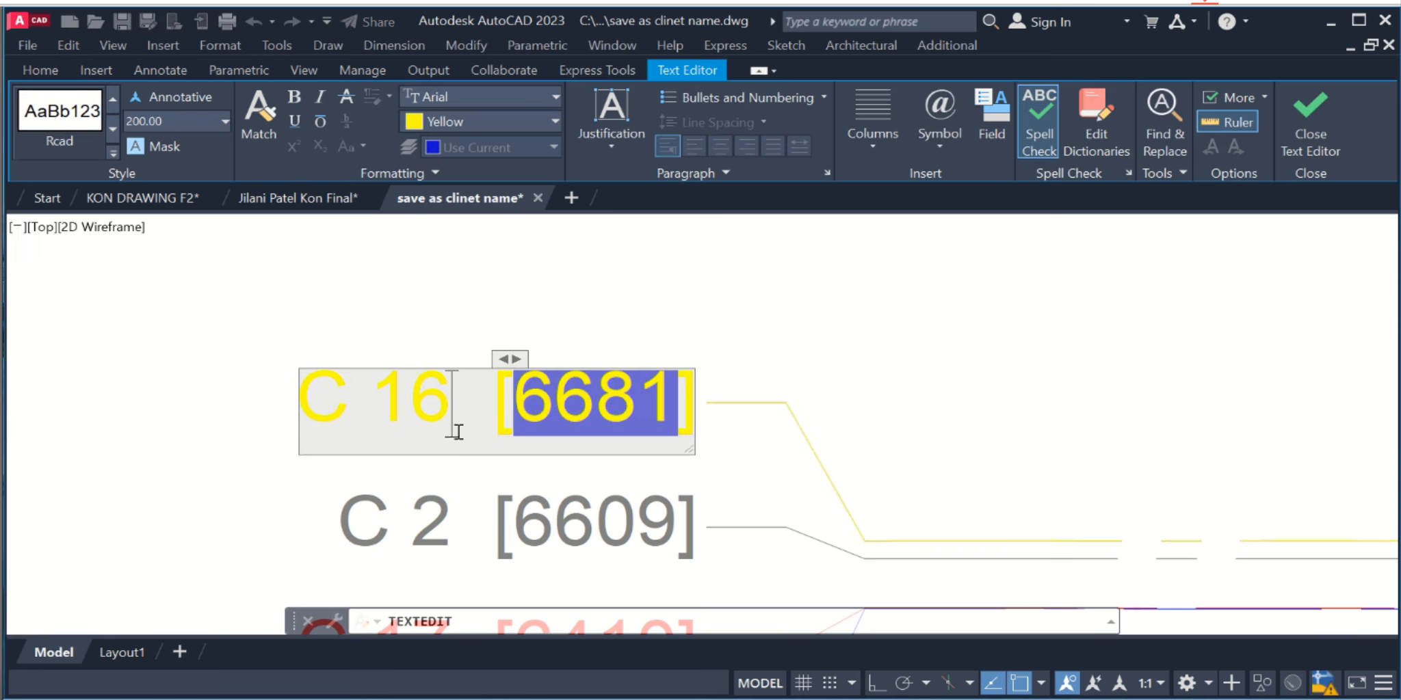
{"action": "key", "text": "BackSpace"}
{"action": "key", "text": "BackSpace"}
{"action": "type", "text": "4"}
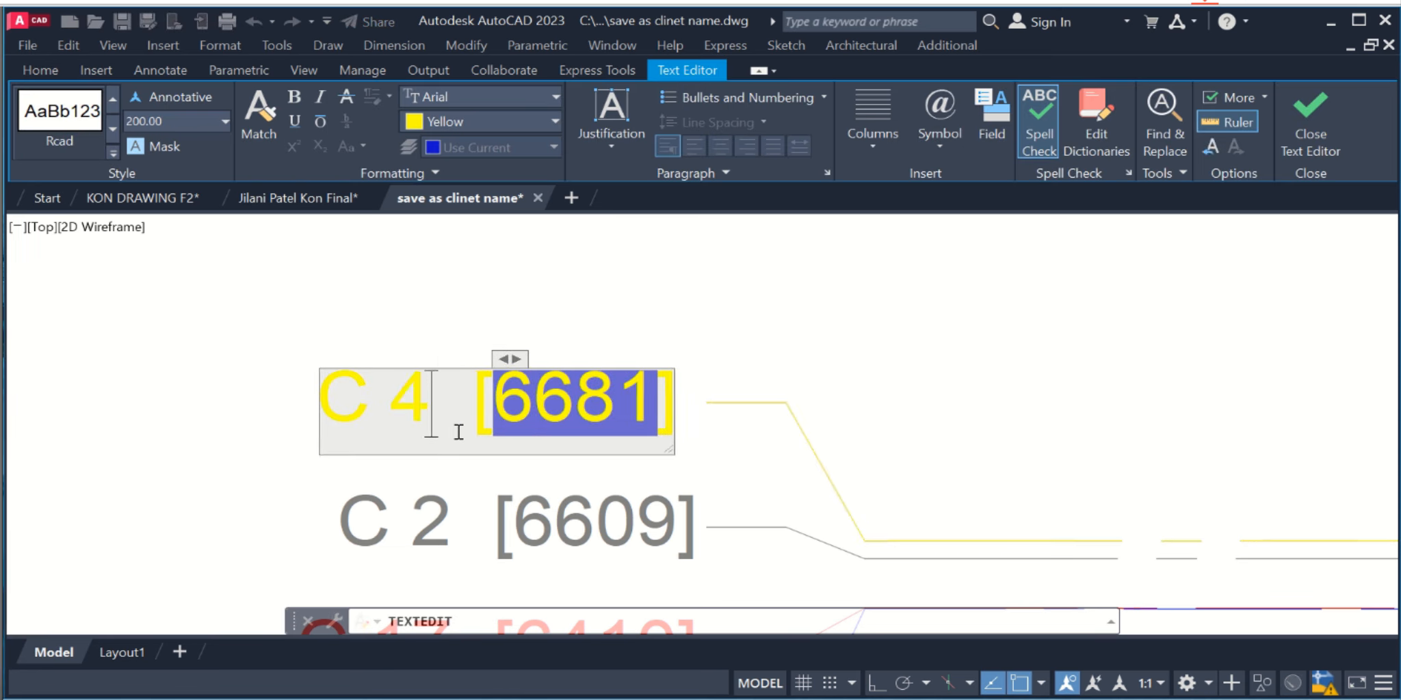
{"action": "type", "text": "A"}
{"action": "left_click", "coordinate": [719, 266]}
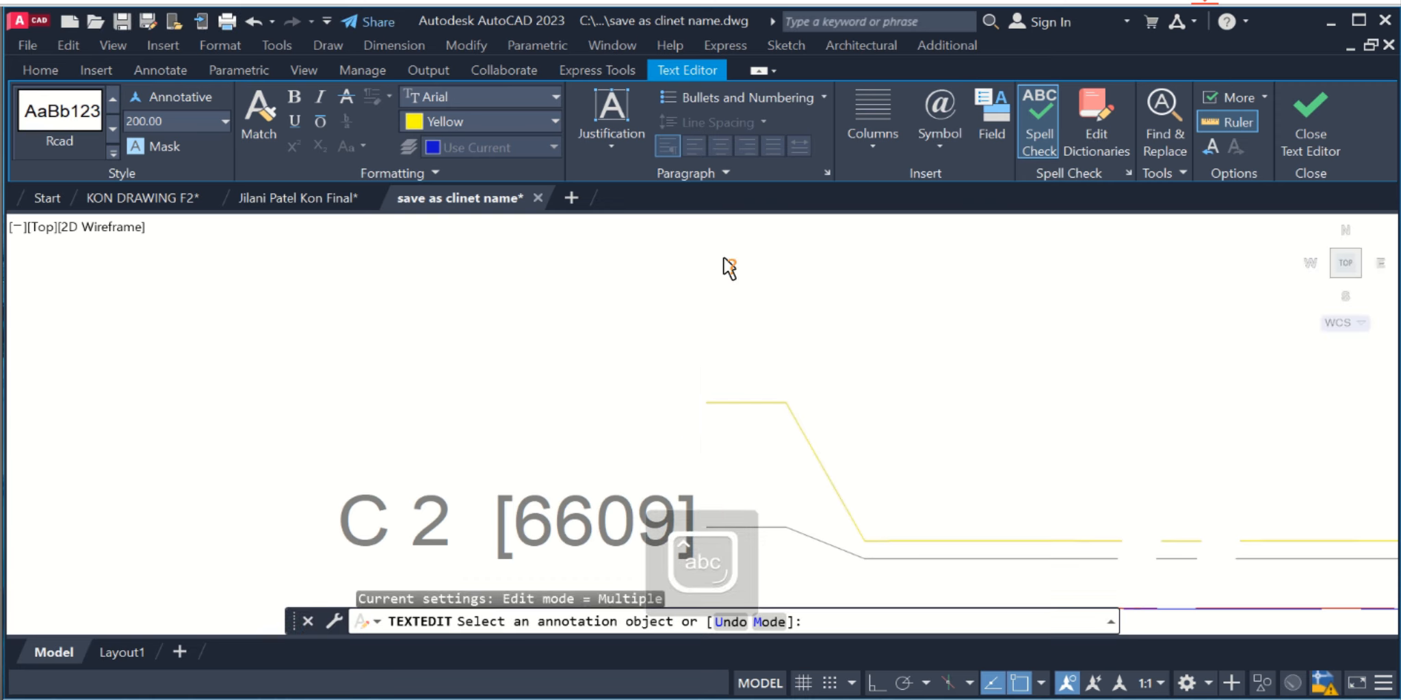
{"action": "key", "text": "Escape"}
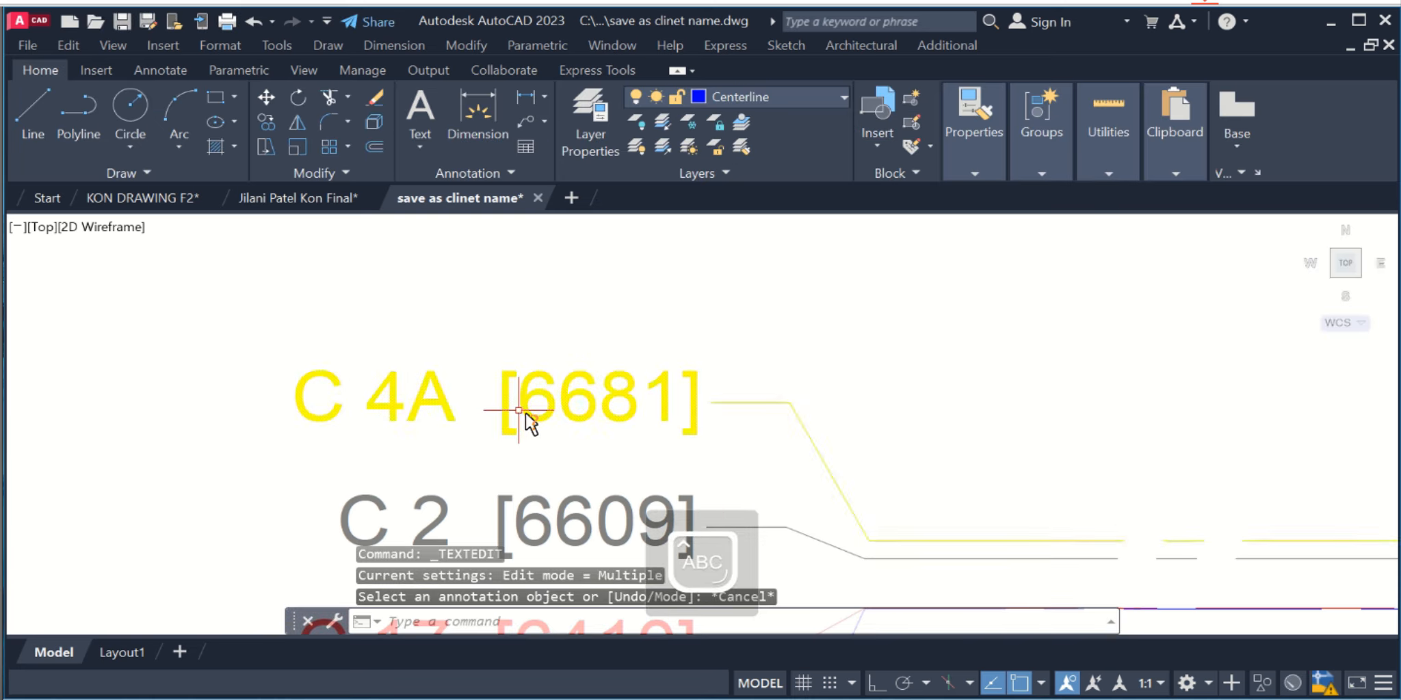
Set the Column No attribute of the C17 column block at the stair's upper corner to C8A.
{"action": "scroll", "coordinate": [503, 387], "scroll_direction": "down", "scroll_amount": 8}
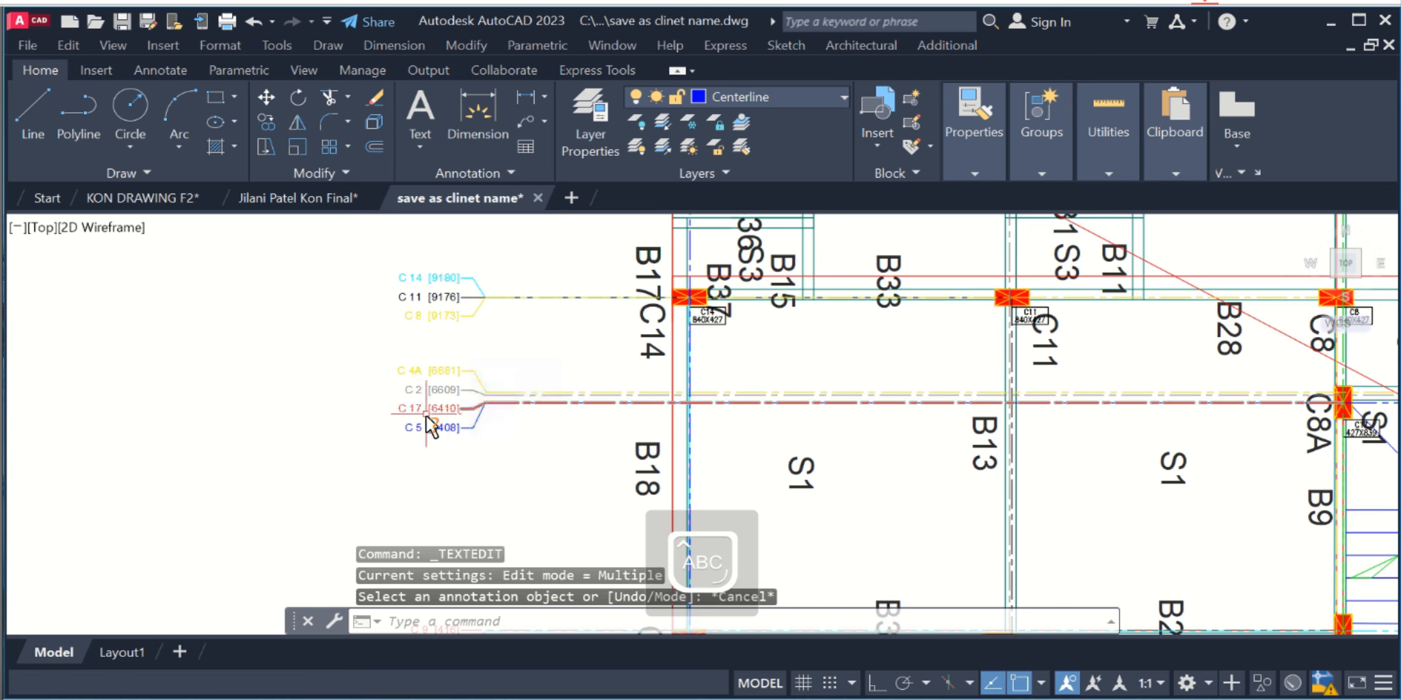
{"action": "scroll", "coordinate": [383, 405], "scroll_direction": "down", "scroll_amount": 2}
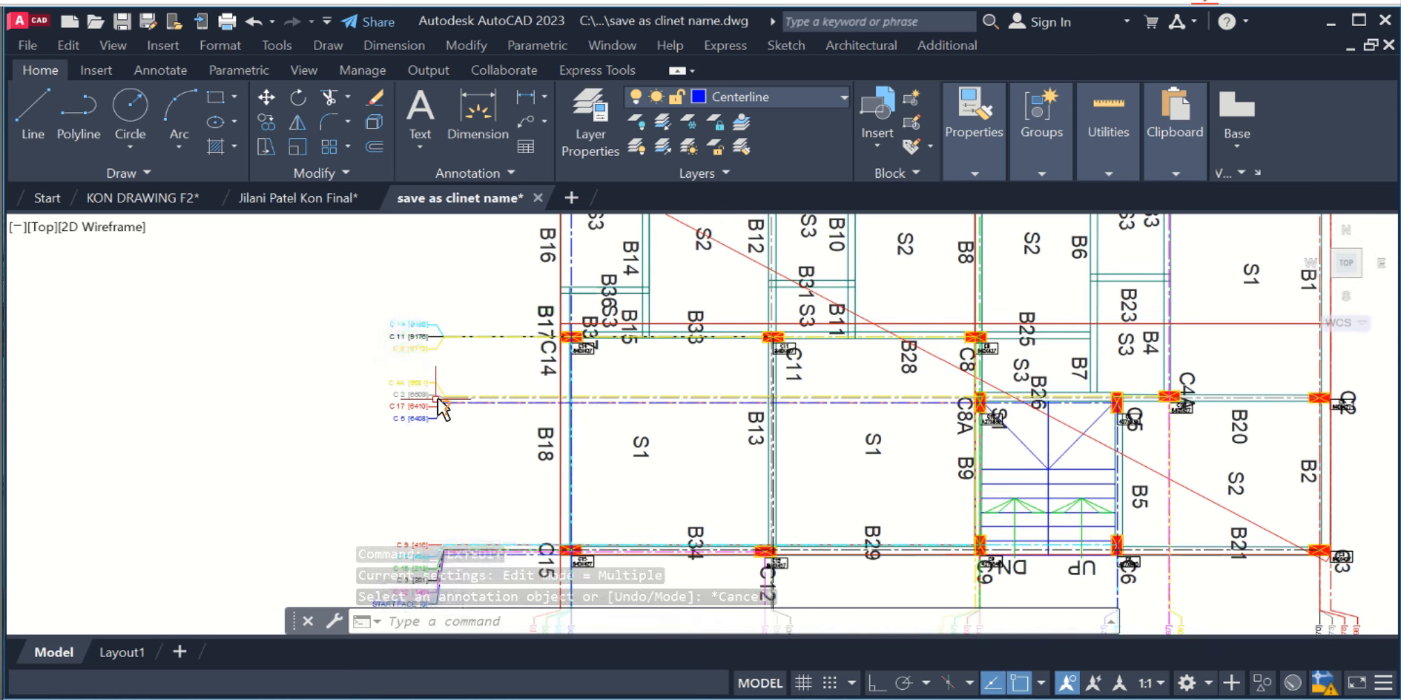
{"action": "scroll", "coordinate": [438, 403], "scroll_direction": "up", "scroll_amount": 5}
{"action": "scroll", "coordinate": [251, 393], "scroll_direction": "down", "scroll_amount": 2}
{"action": "scroll", "coordinate": [260, 389], "scroll_direction": "down", "scroll_amount": 5}
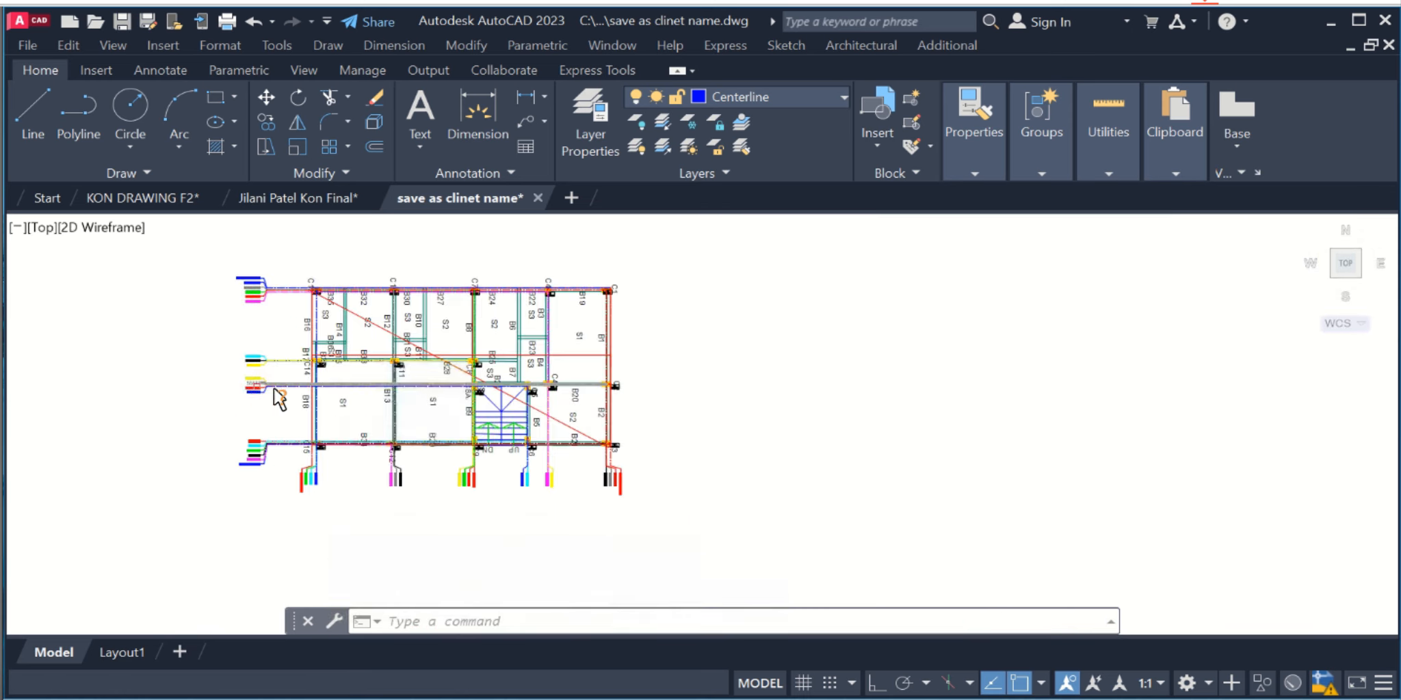
{"action": "scroll", "coordinate": [269, 387], "scroll_direction": "up", "scroll_amount": 7}
{"action": "scroll", "coordinate": [565, 407], "scroll_direction": "up", "scroll_amount": 6}
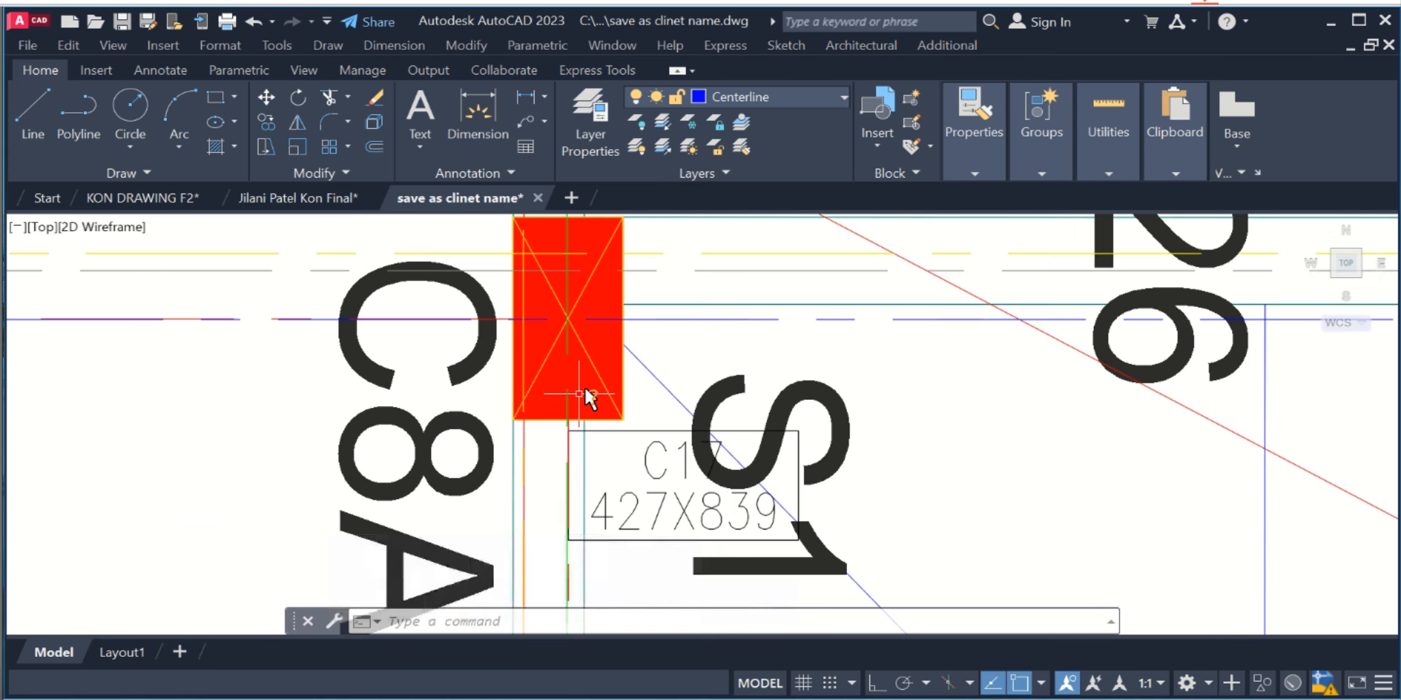
{"action": "double_click", "coordinate": [605, 389]}
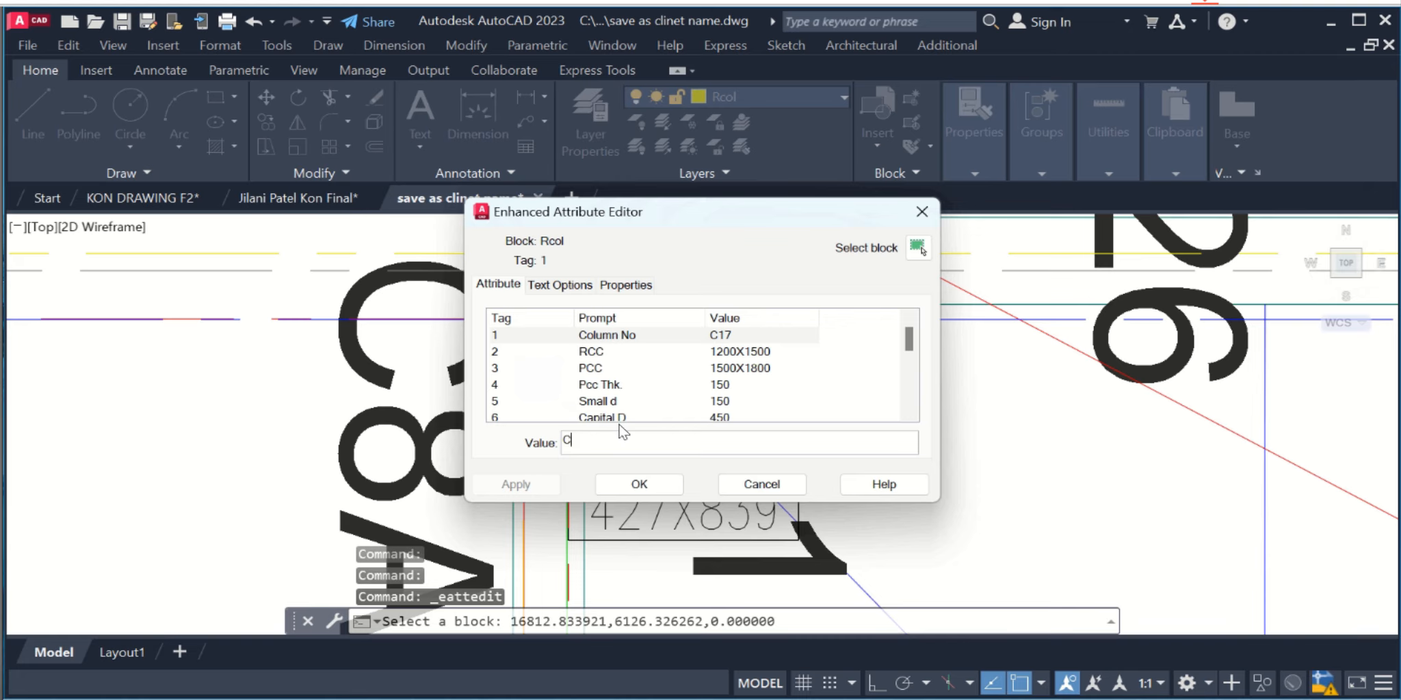
{"action": "type", "text": "C8A"}
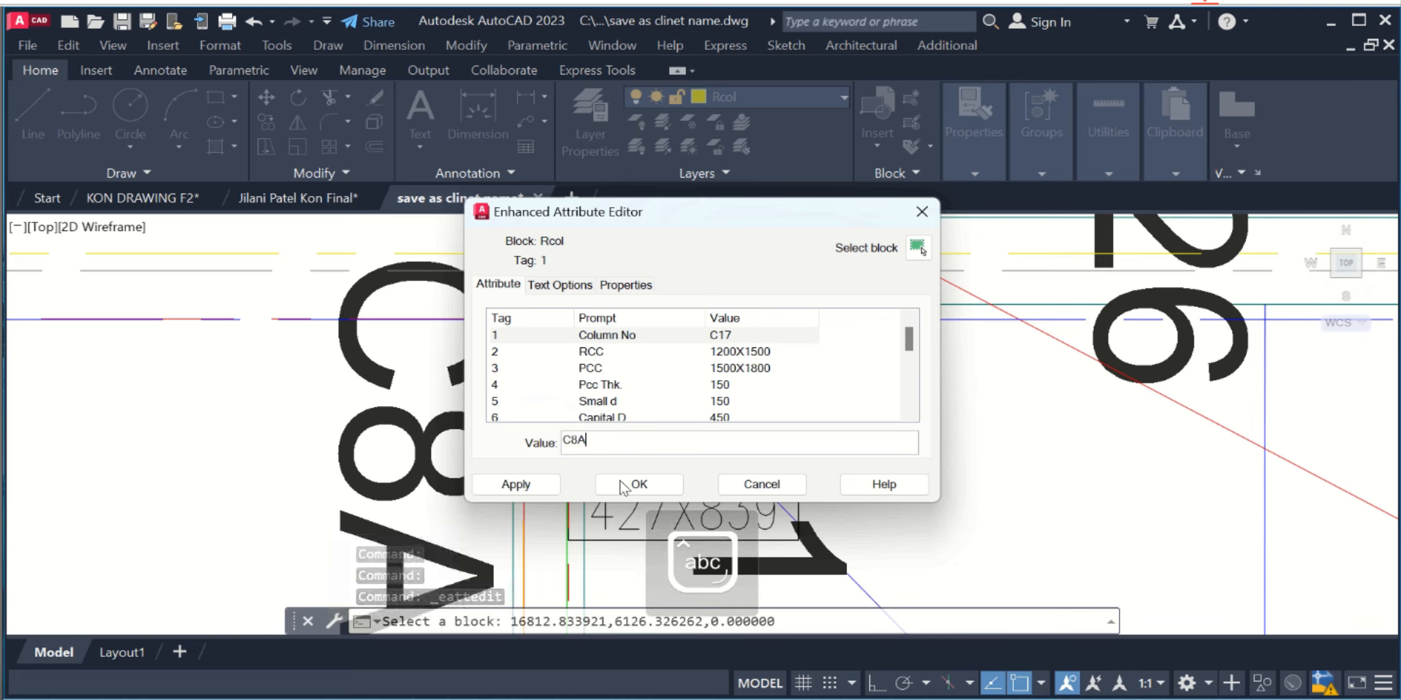
{"action": "key", "text": "Caps_Lock"}
{"action": "left_click", "coordinate": [518, 487]}
{"action": "left_click", "coordinate": [639, 484]}
Generate the column X and Y coordinate table for the whole plan with a precision of 3 and place it beside the plan.
{"action": "scroll", "coordinate": [910, 472], "scroll_direction": "down", "scroll_amount": 8}
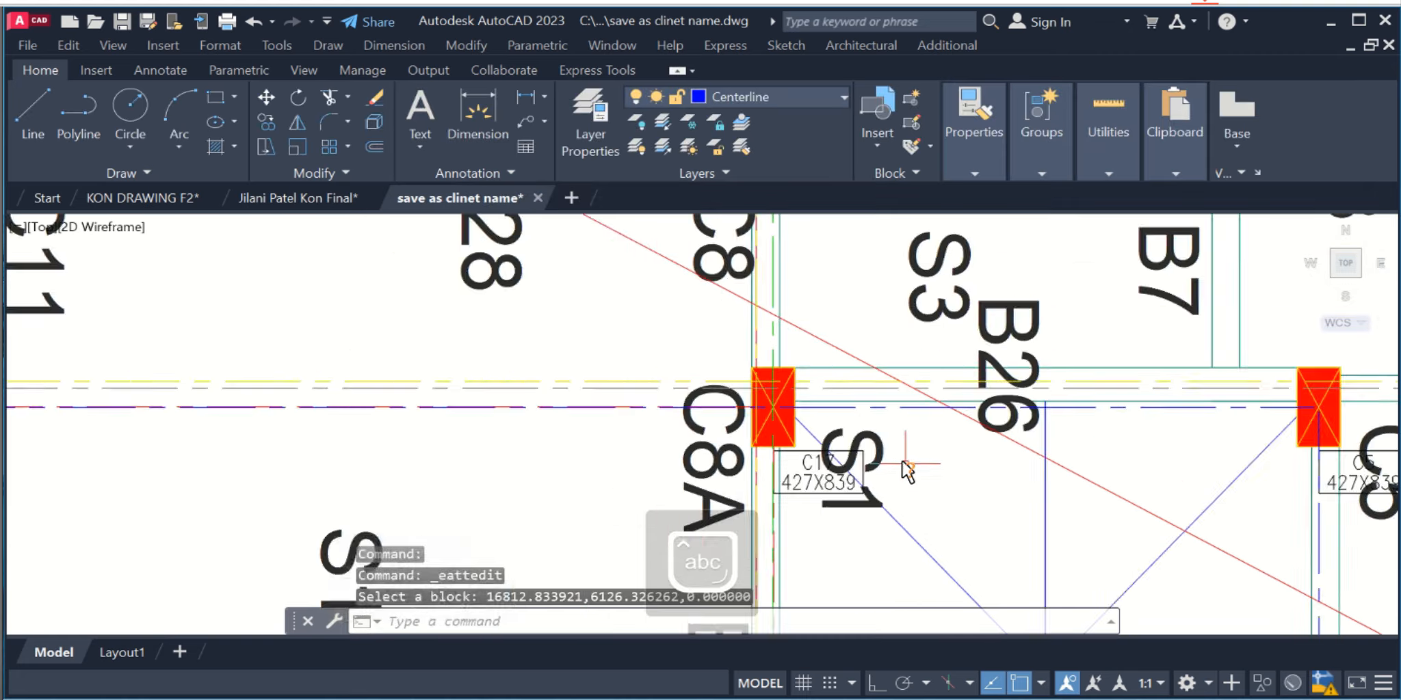
{"action": "scroll", "coordinate": [647, 449], "scroll_direction": "up", "scroll_amount": 10}
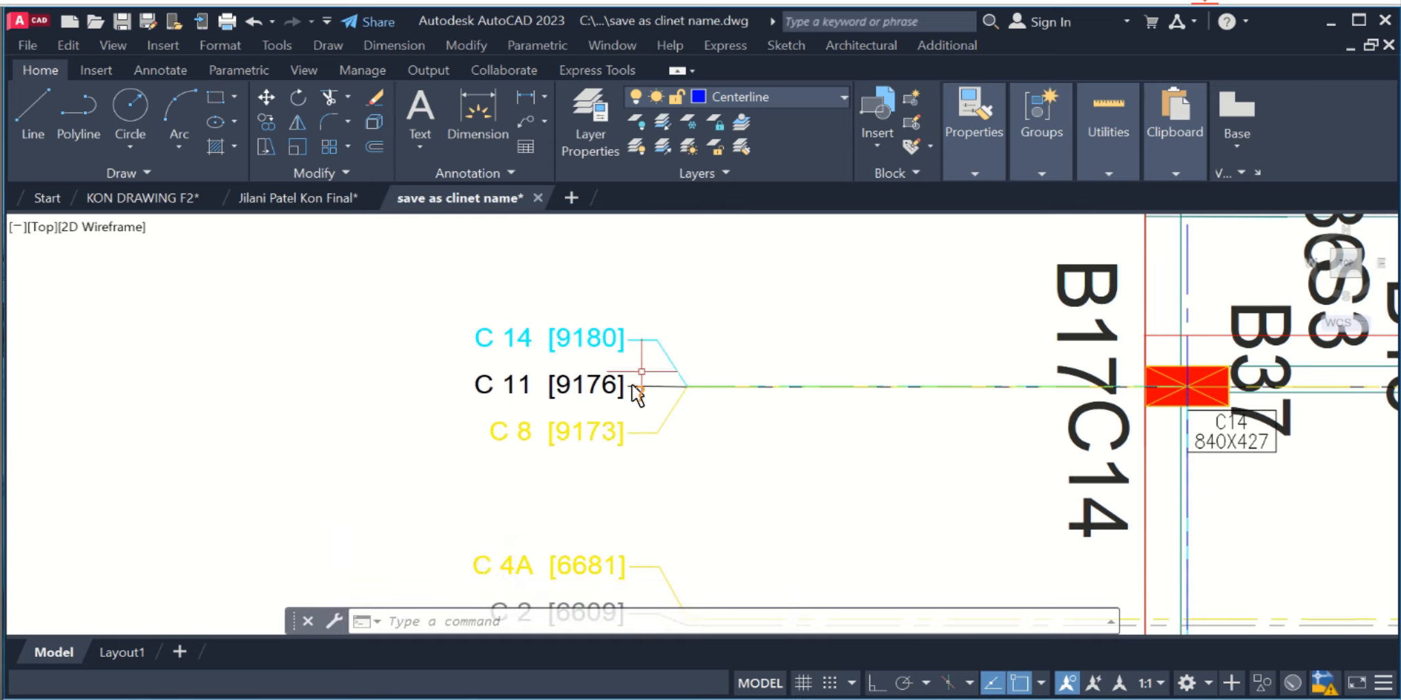
{"action": "scroll", "coordinate": [431, 387], "scroll_direction": "down", "scroll_amount": 10}
{"action": "scroll", "coordinate": [566, 389], "scroll_direction": "up", "scroll_amount": 4}
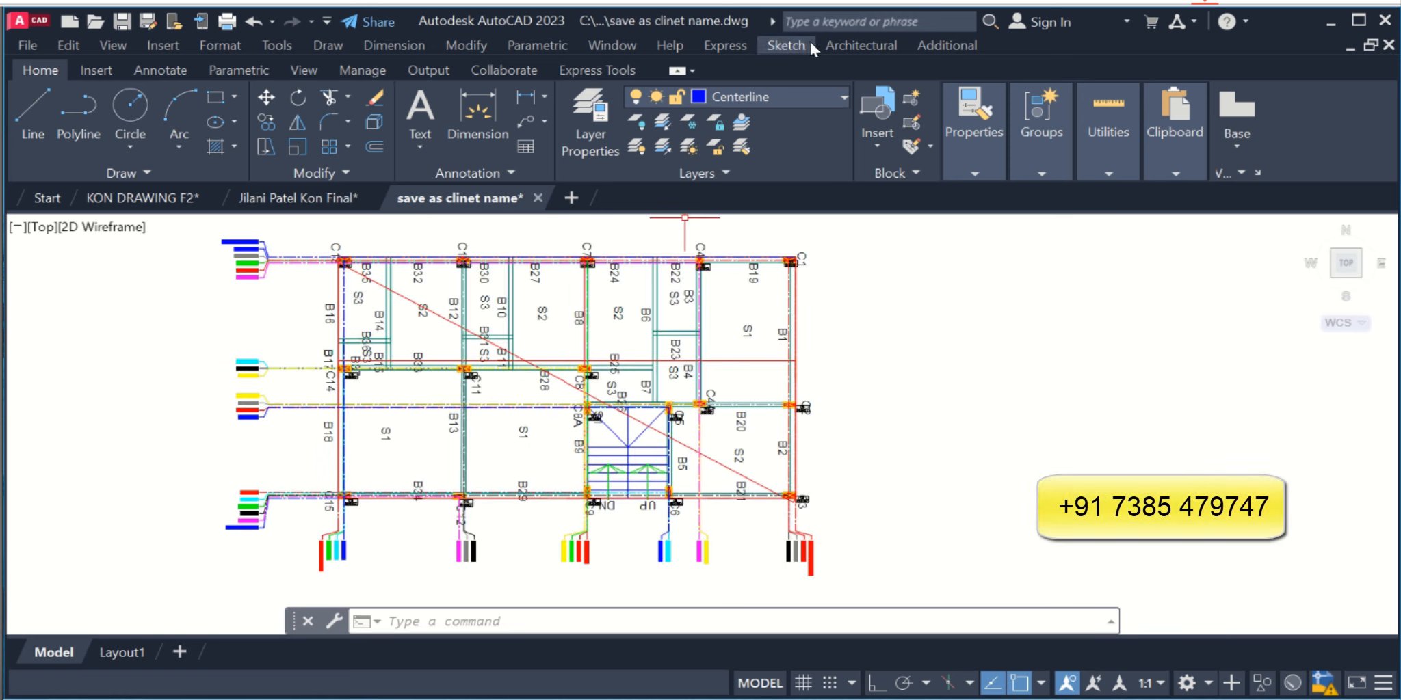
{"action": "left_click", "coordinate": [839, 46]}
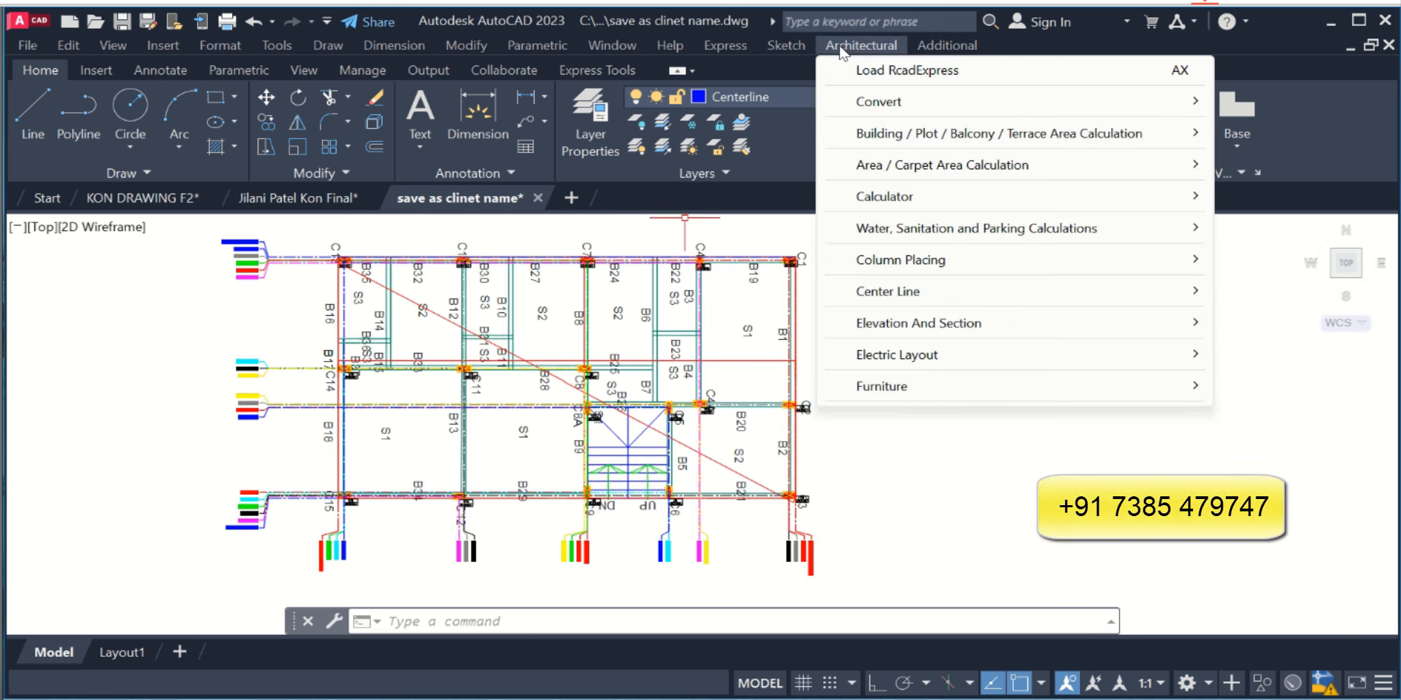
{"action": "mouse_move", "coordinate": [943, 302]}
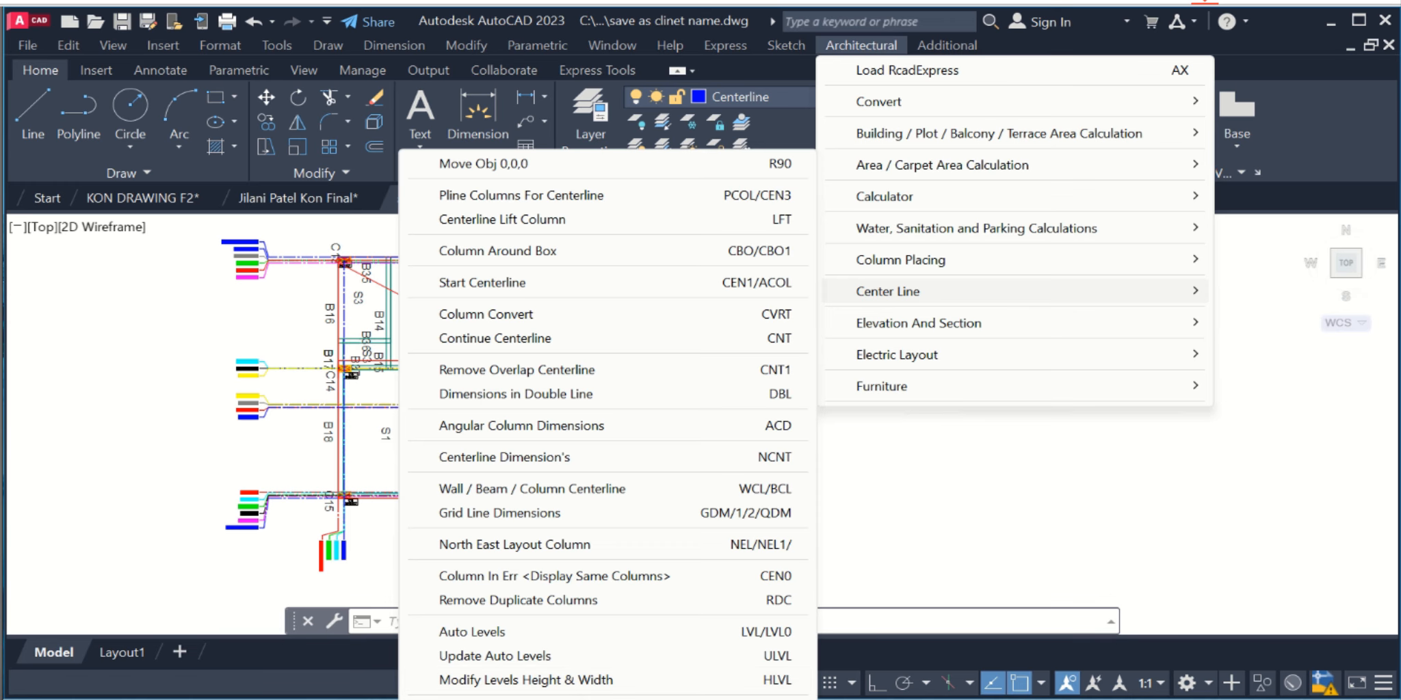
{"action": "left_click", "coordinate": [443, 542]}
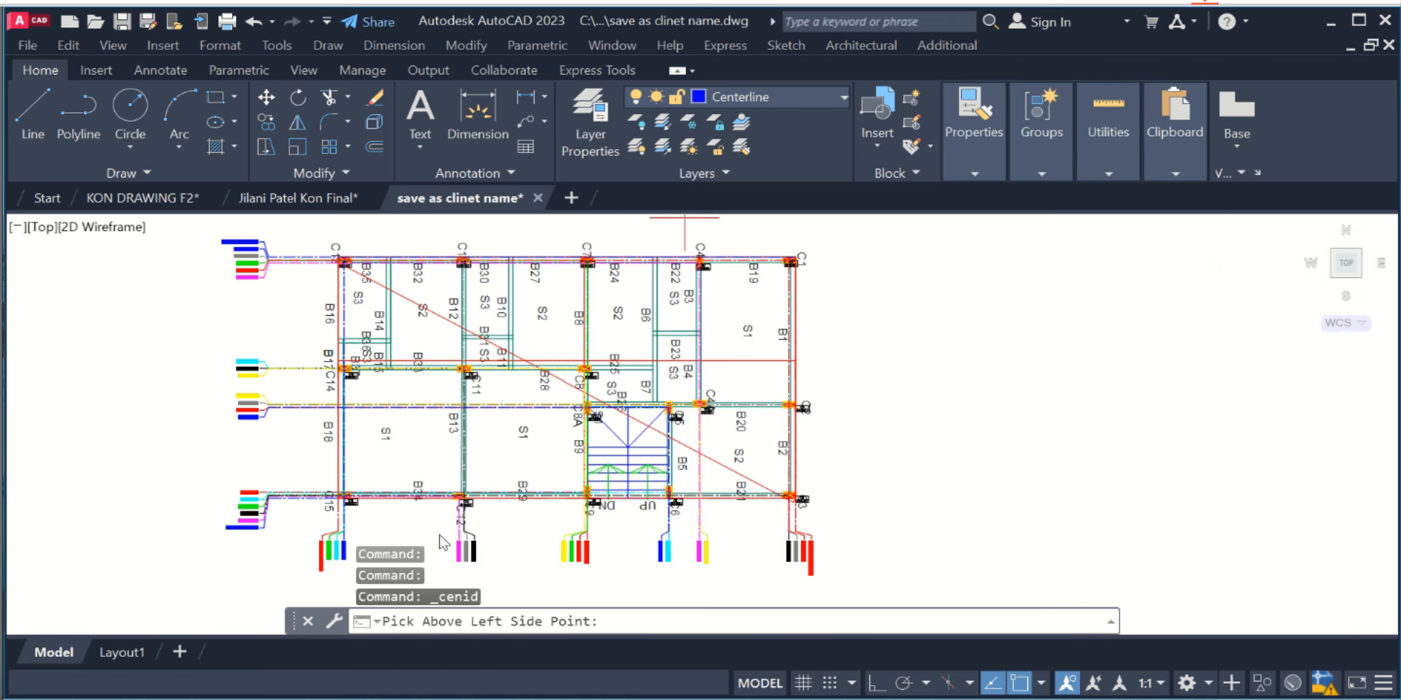
{"action": "left_click", "coordinate": [292, 237]}
{"action": "left_click", "coordinate": [877, 560]}
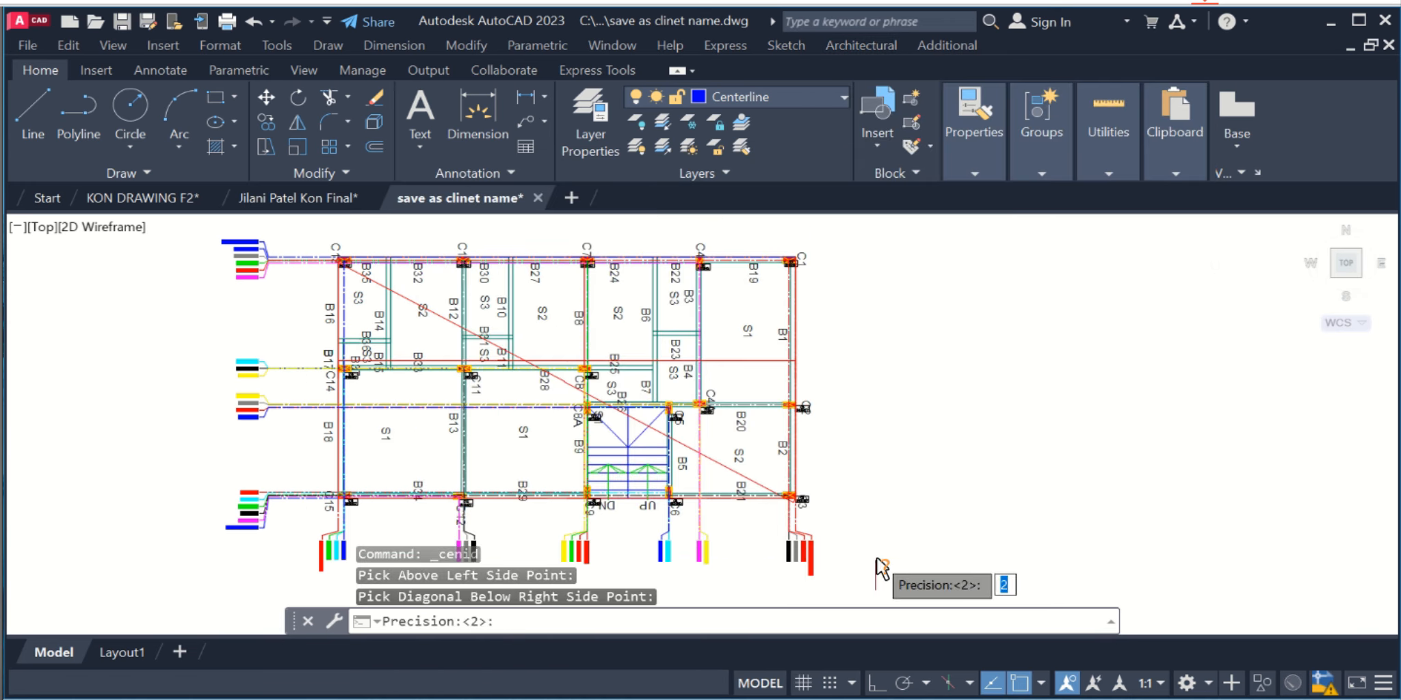
{"action": "type", "text": "3"}
{"action": "key", "text": "Return"}
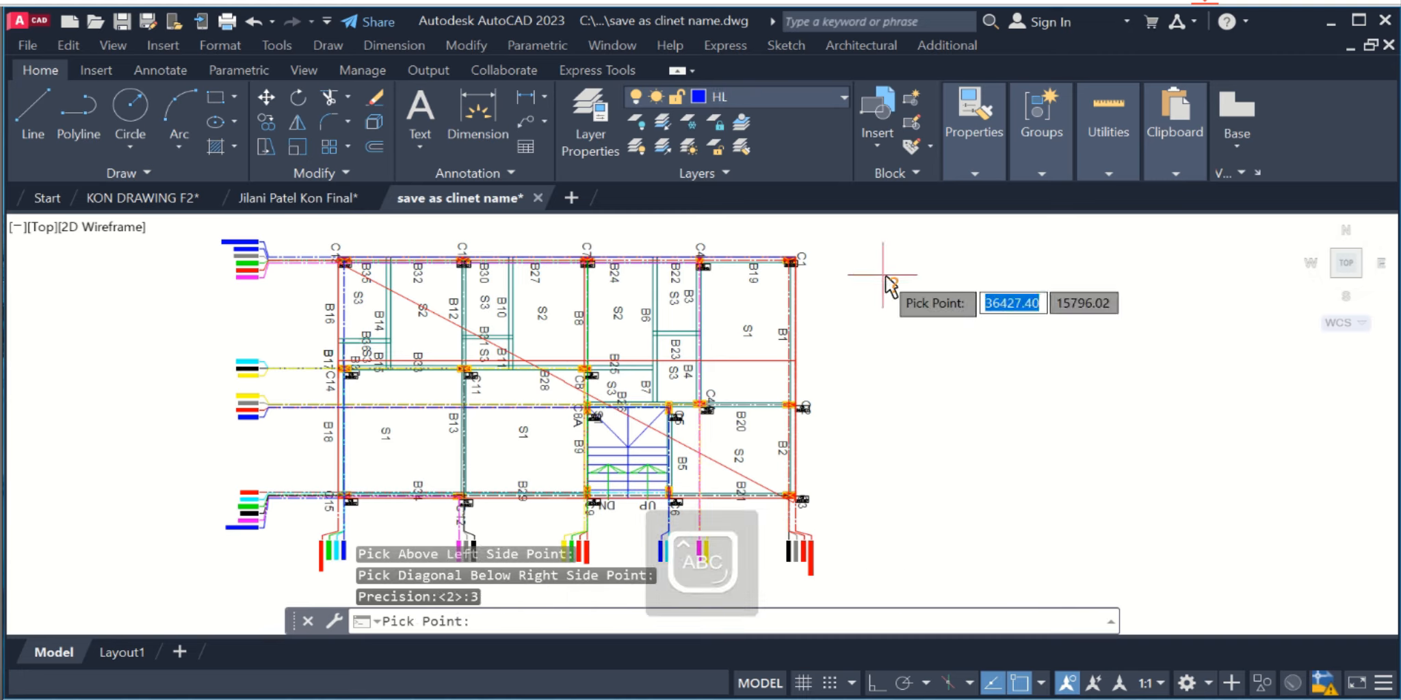
{"action": "left_click", "coordinate": [925, 353]}
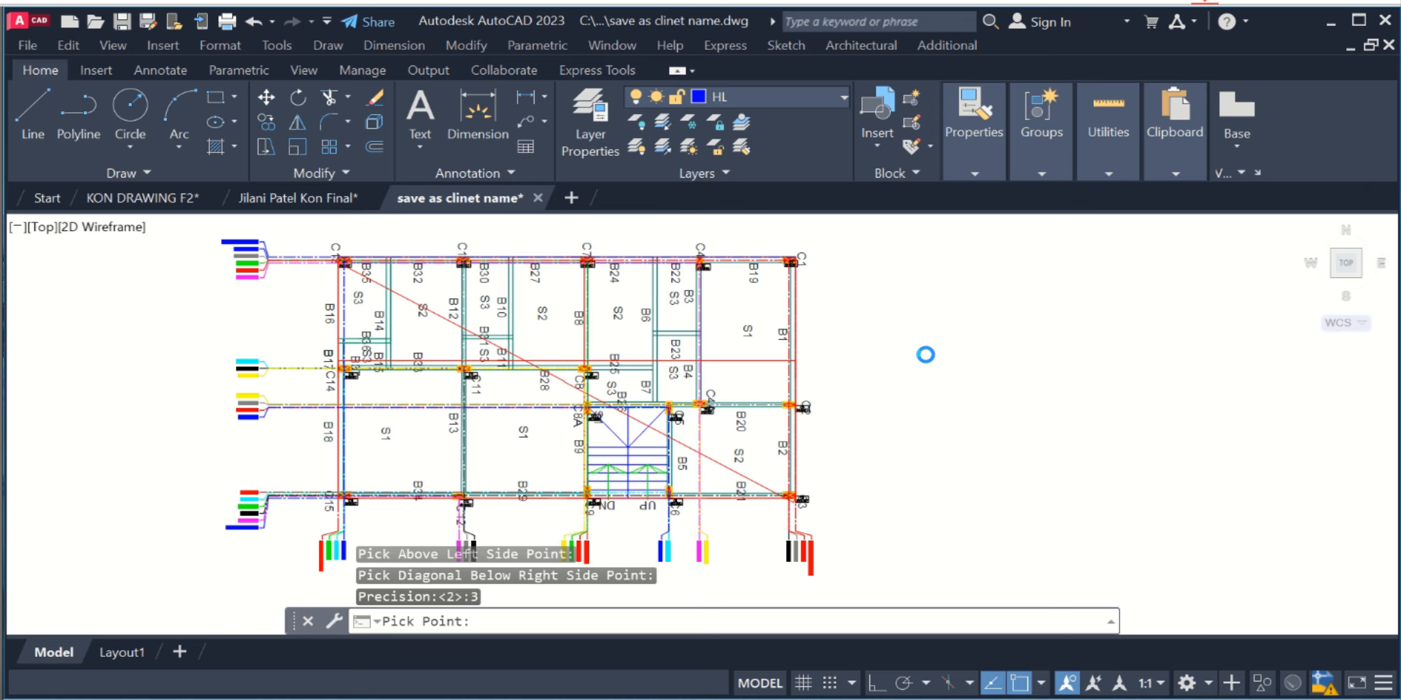
Examine the column coordinate table and the START FACE and centerline labels around column C15.
{"action": "scroll", "coordinate": [900, 240], "scroll_direction": "up", "scroll_amount": 9}
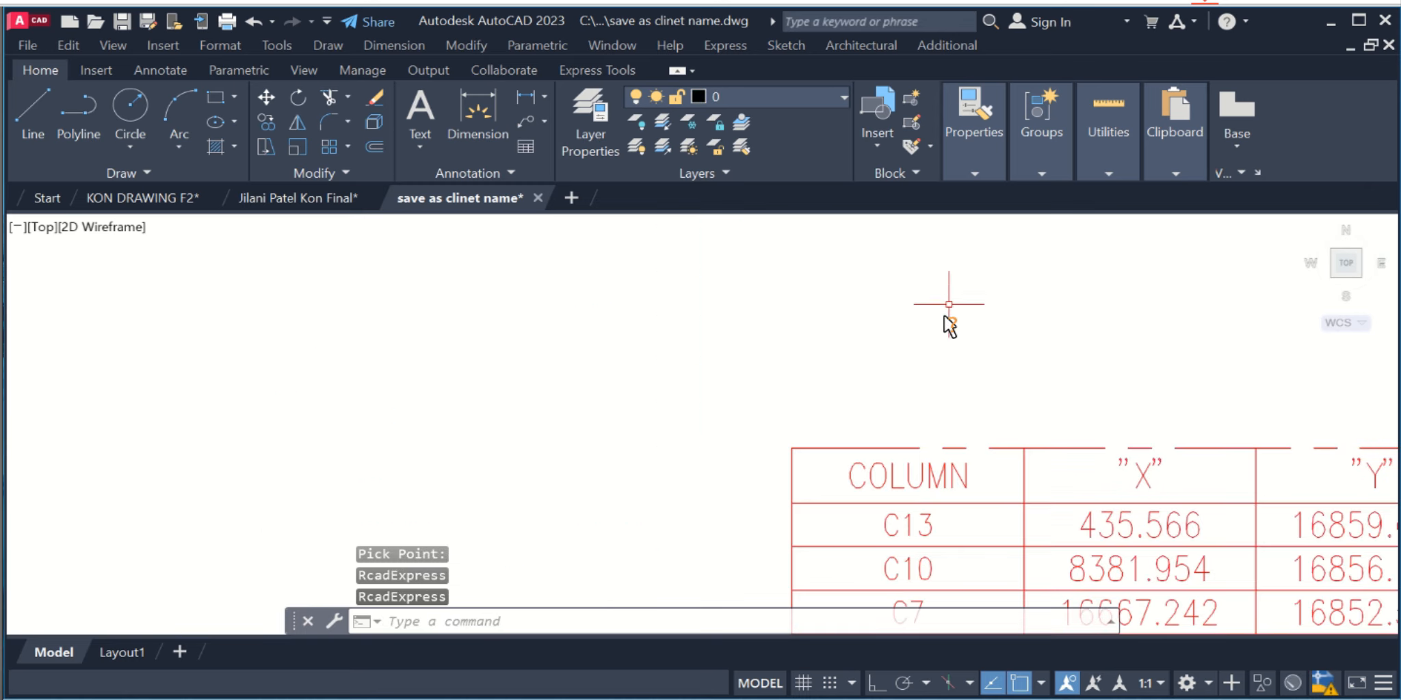
{"action": "middle_click_drag", "start_coordinate": [936, 327], "coordinate": [687, 218]}
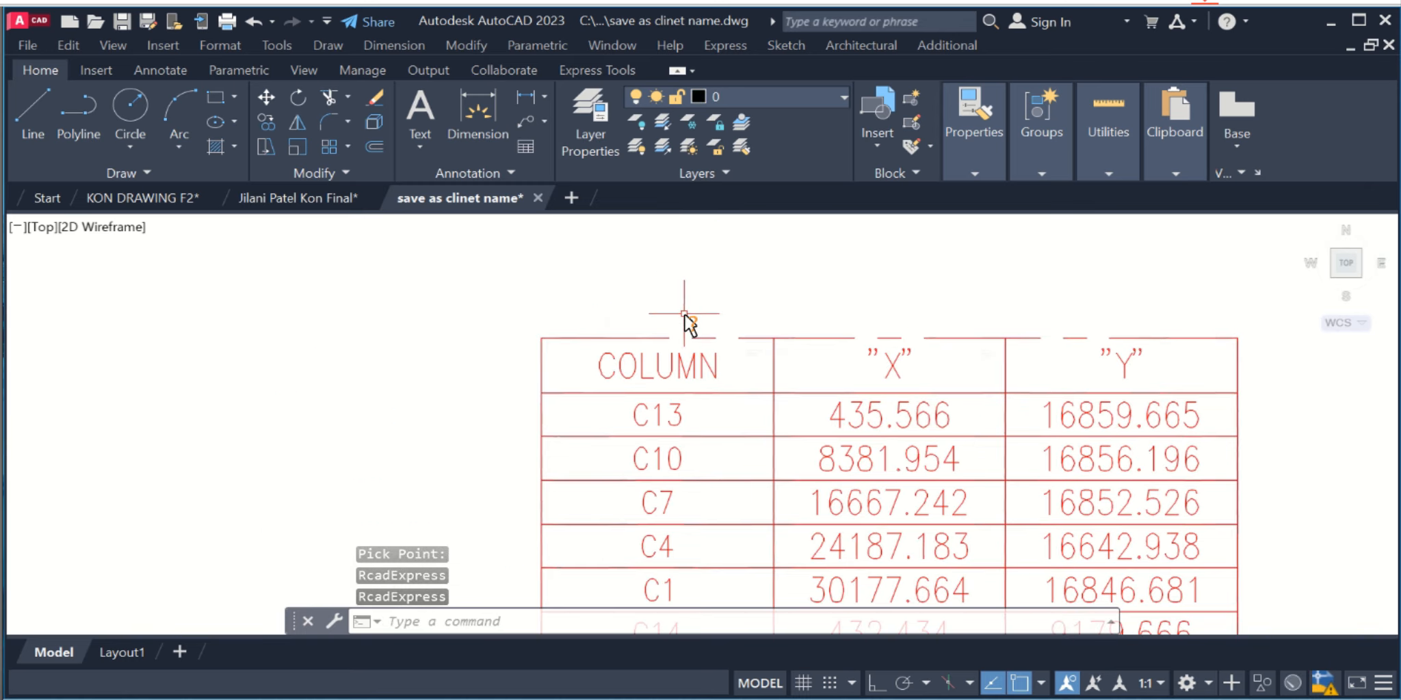
{"action": "scroll", "coordinate": [838, 313], "scroll_direction": "down", "scroll_amount": 9}
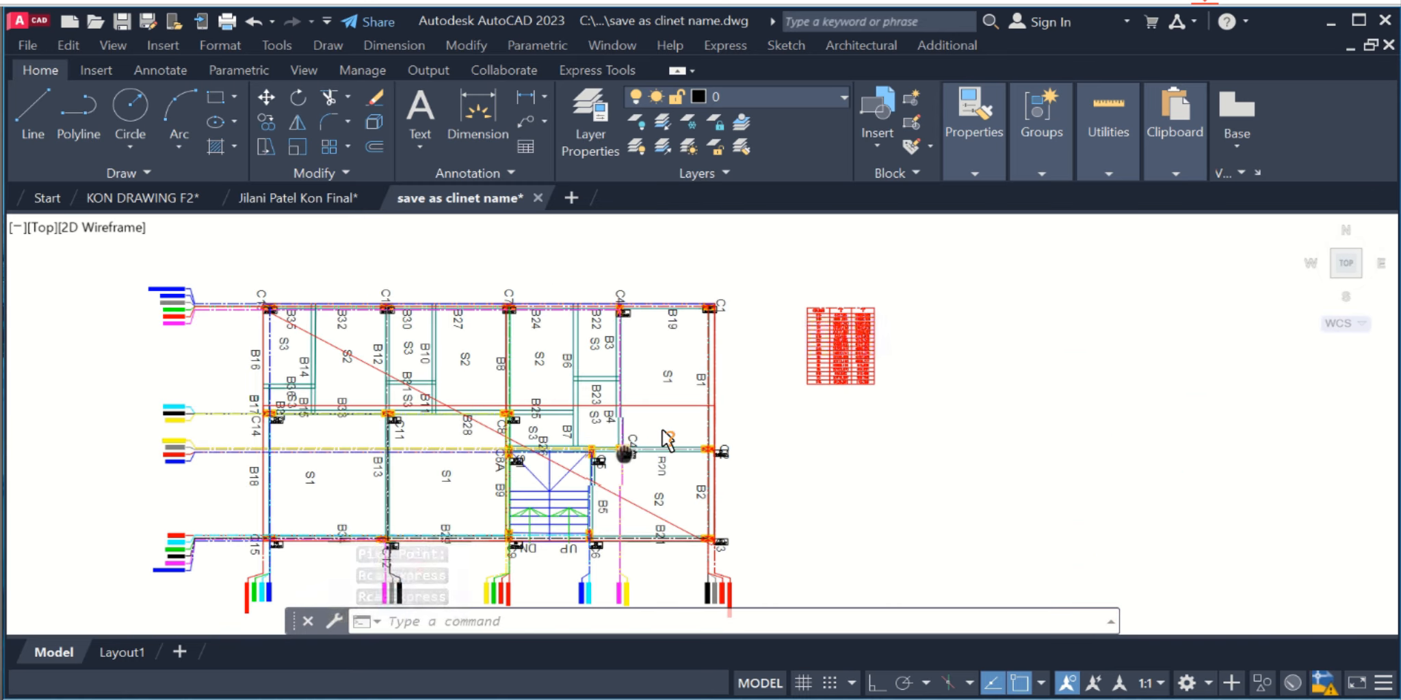
{"action": "middle_click_drag", "start_coordinate": [663, 438], "coordinate": [708, 420]}
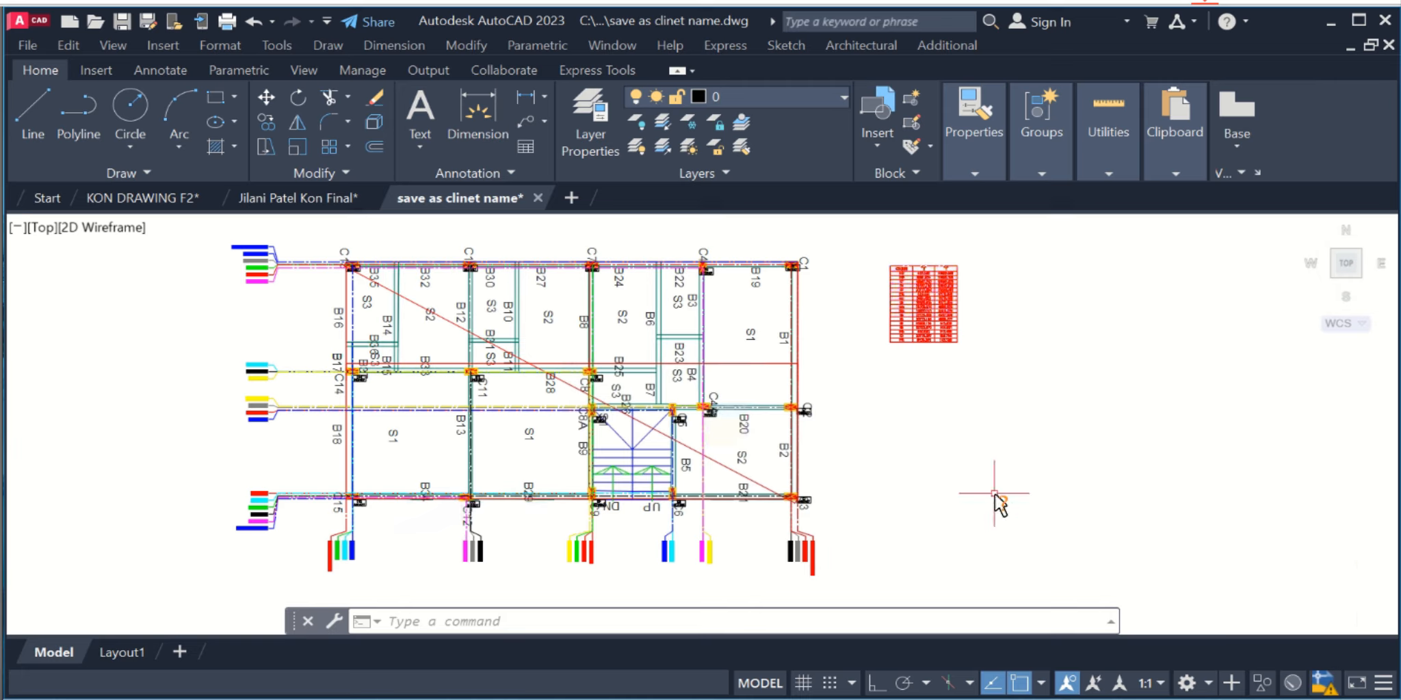
{"action": "scroll", "coordinate": [340, 526], "scroll_direction": "up", "scroll_amount": 10}
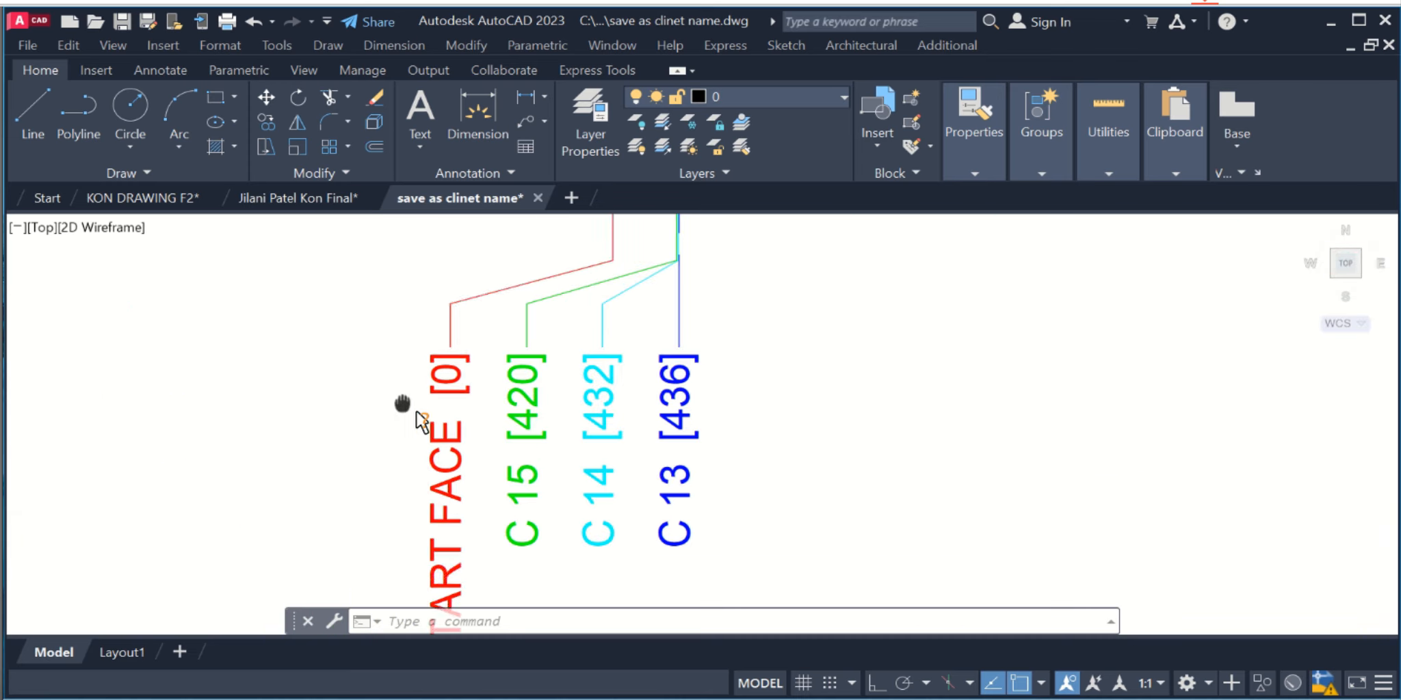
{"action": "middle_click_drag", "start_coordinate": [397, 400], "coordinate": [911, 598]}
{"action": "scroll", "coordinate": [294, 454], "scroll_direction": "down", "scroll_amount": 5}
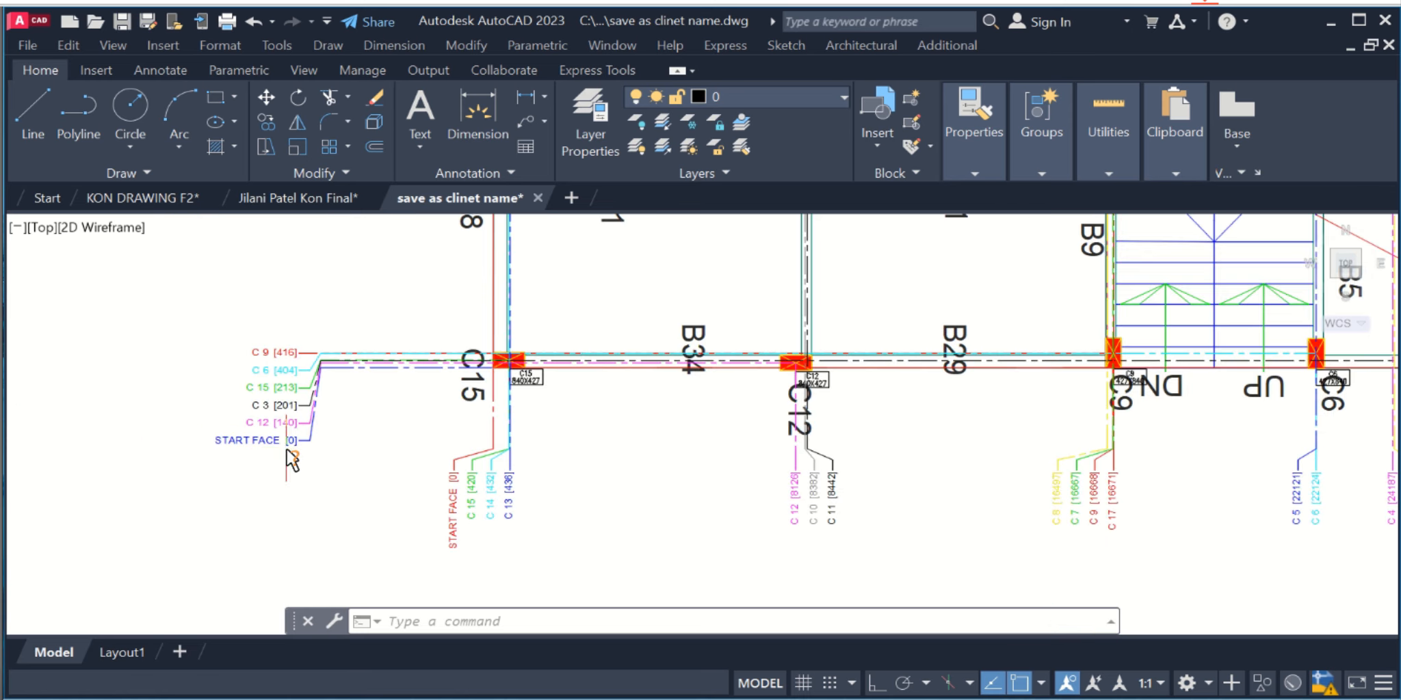
{"action": "scroll", "coordinate": [481, 385], "scroll_direction": "up", "scroll_amount": 4}
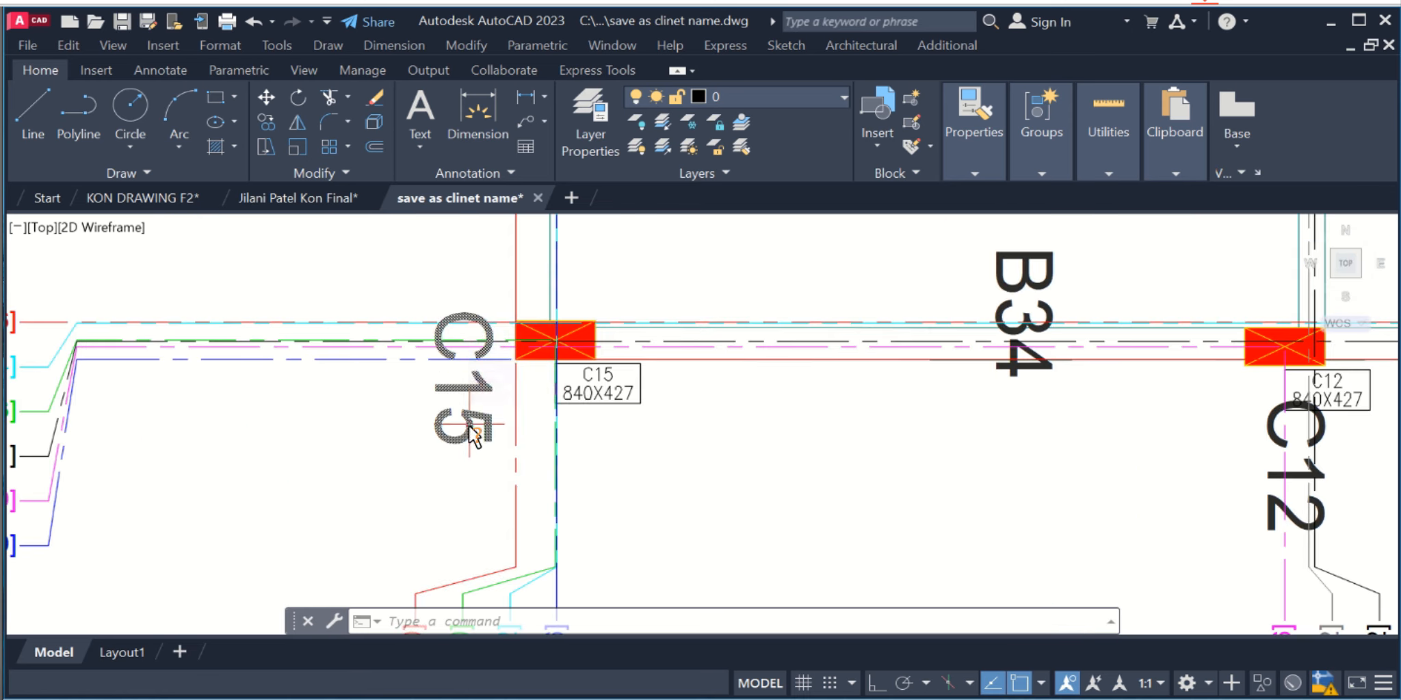
{"action": "scroll", "coordinate": [460, 451], "scroll_direction": "down", "scroll_amount": 10}
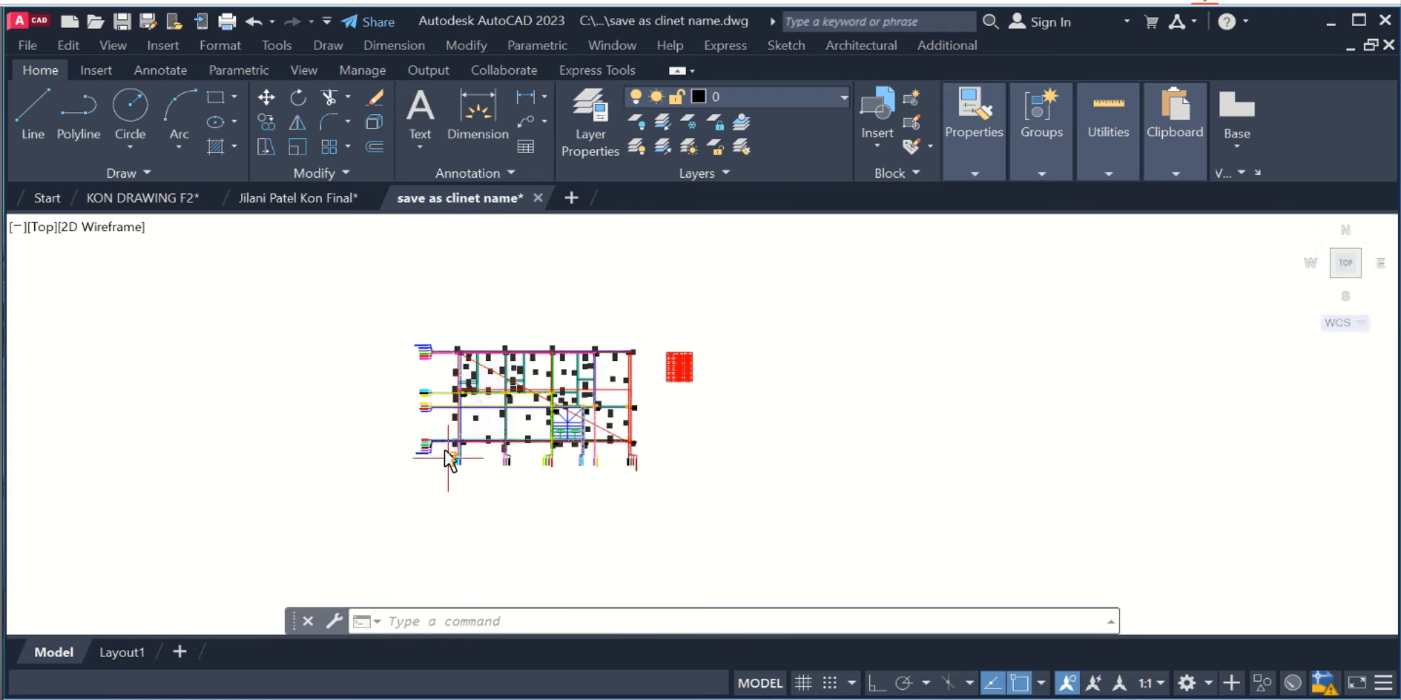
{"action": "scroll", "coordinate": [482, 455], "scroll_direction": "up", "scroll_amount": 2}
{"action": "scroll", "coordinate": [534, 370], "scroll_direction": "up", "scroll_amount": 2}
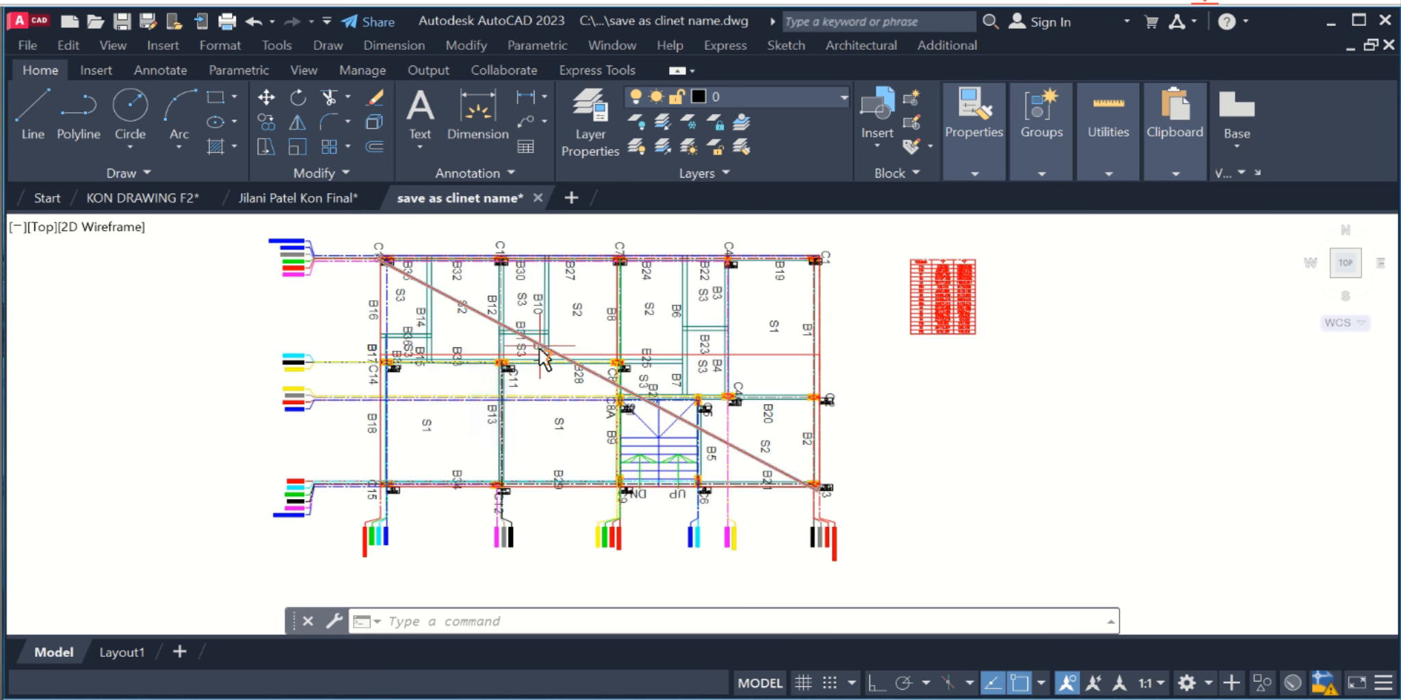